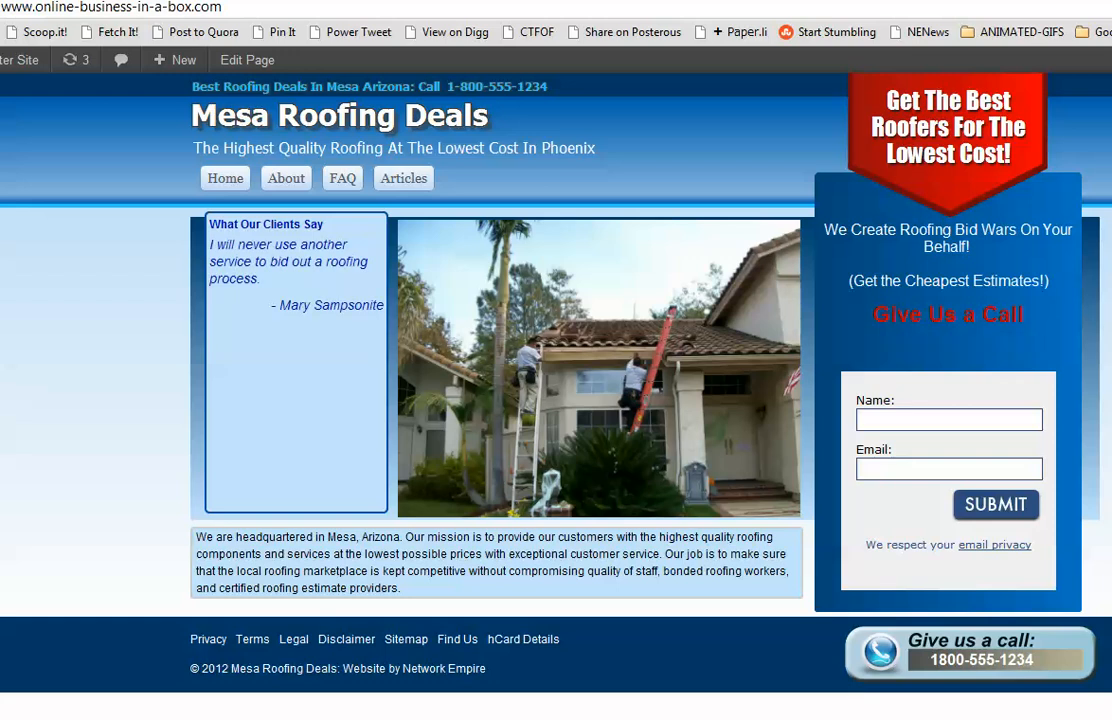
{"action": "left_click", "coordinate": [861, 419]}
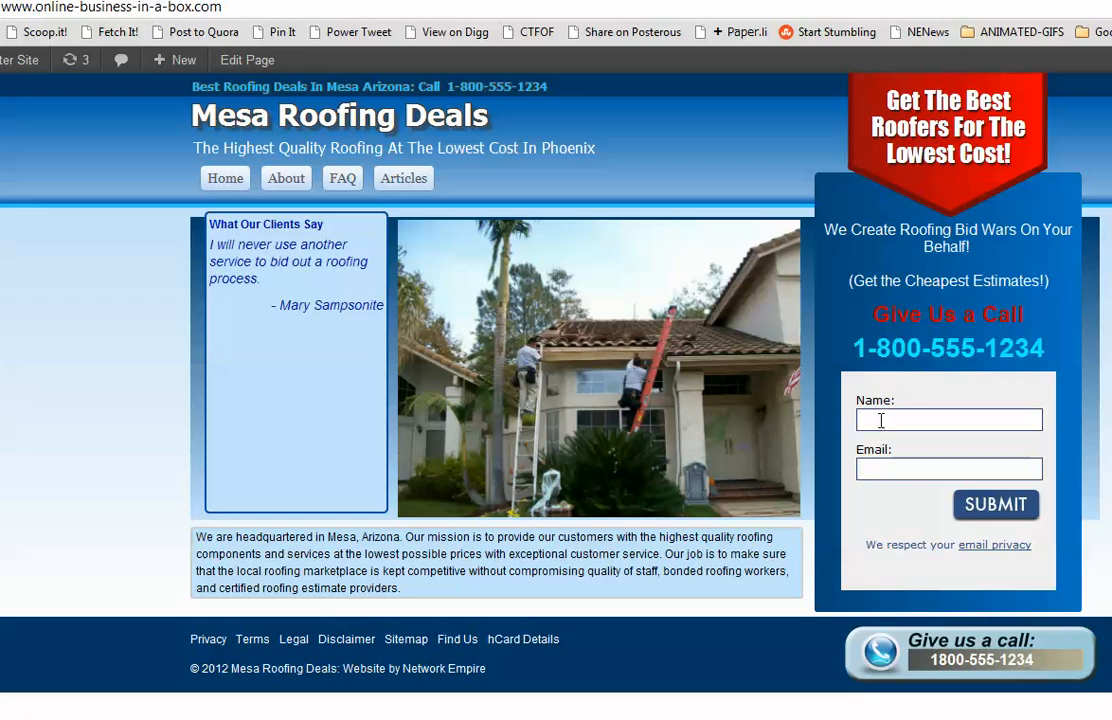
{"action": "left_click", "coordinate": [871, 470]}
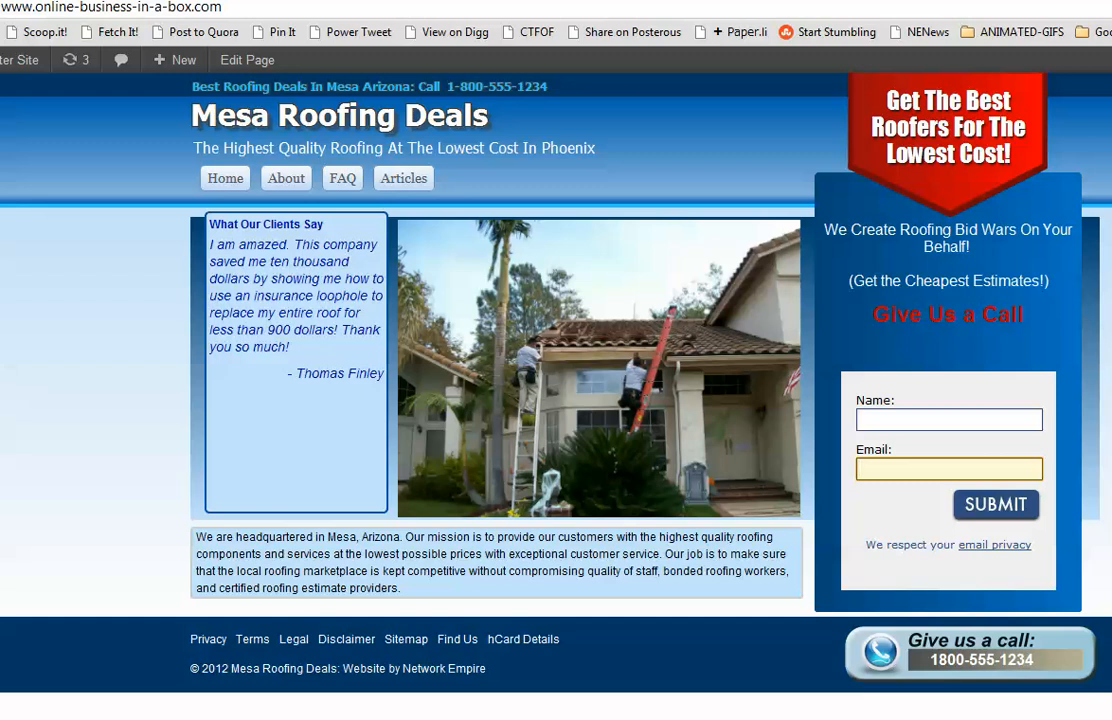
{"action": "left_click", "coordinate": [876, 421]}
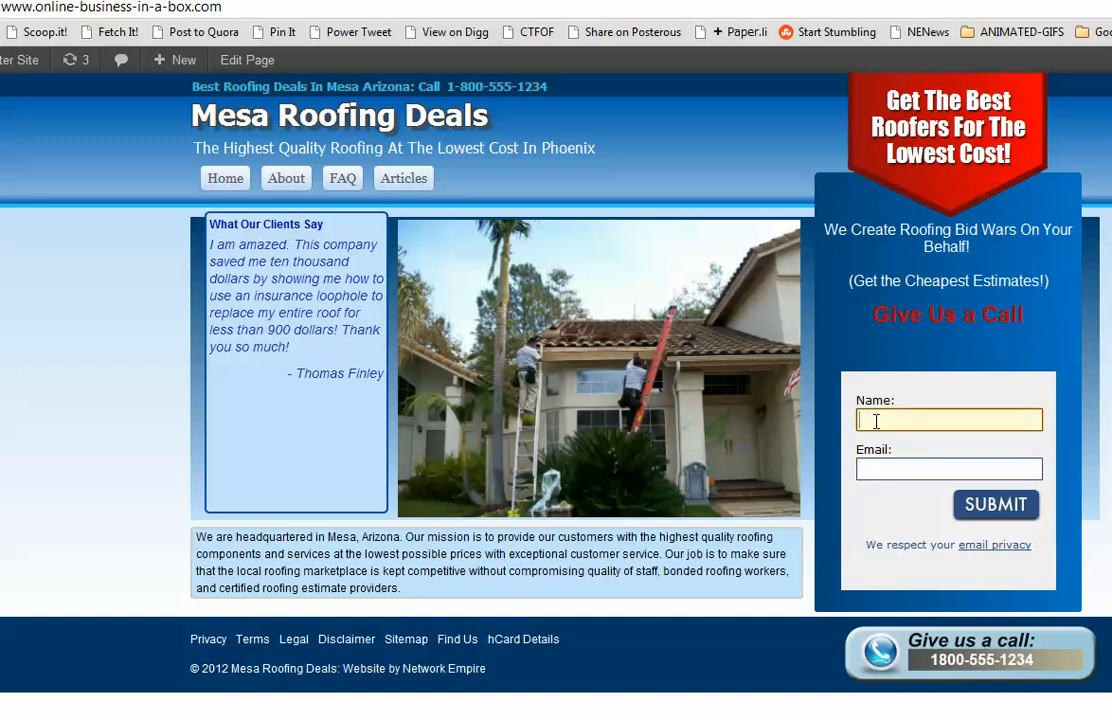
{"action": "left_click", "coordinate": [869, 468]}
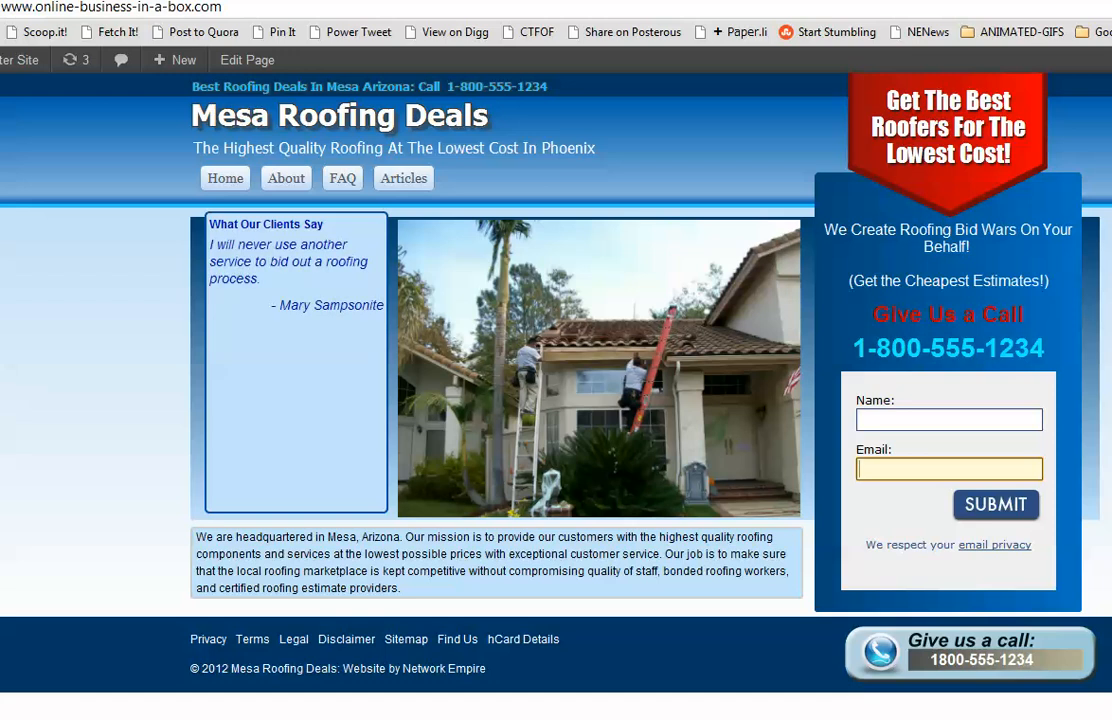
{"action": "key", "text": "shift+Tab"}
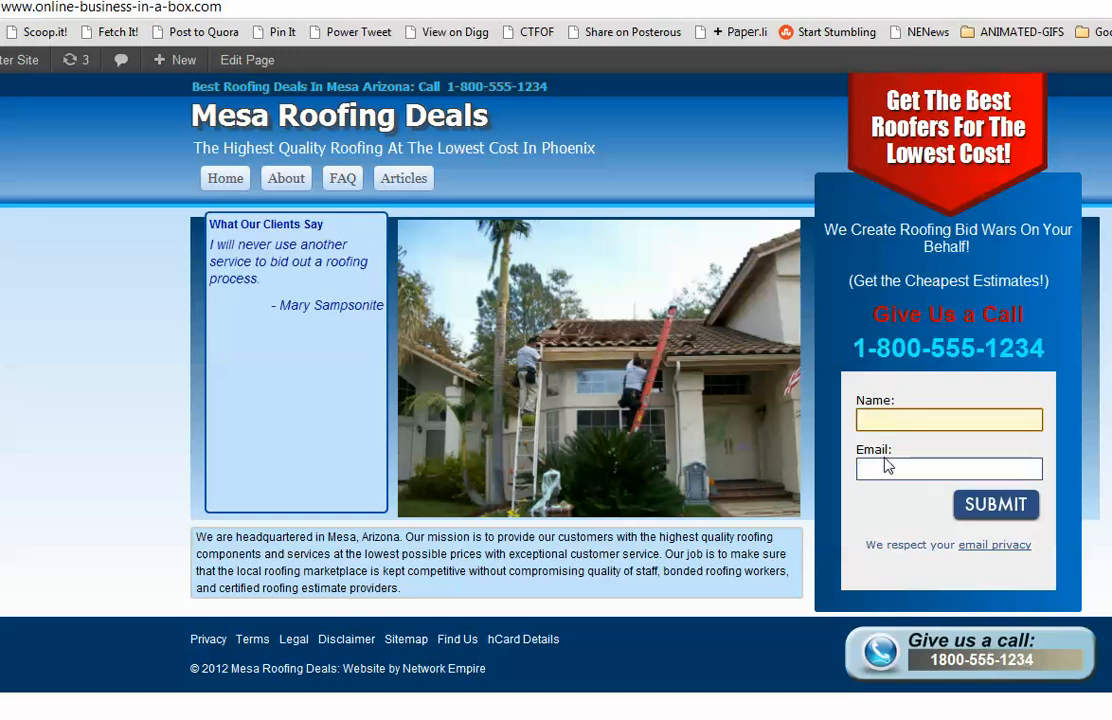
{"action": "left_click", "coordinate": [877, 470]}
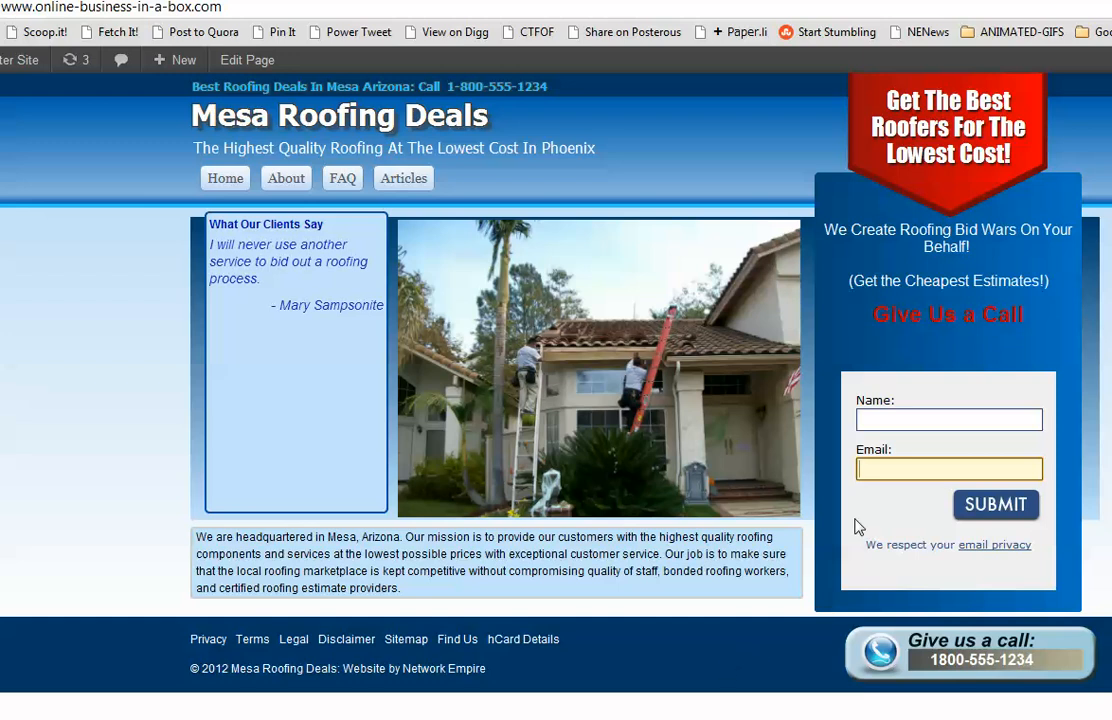
{"action": "left_click", "coordinate": [880, 421]}
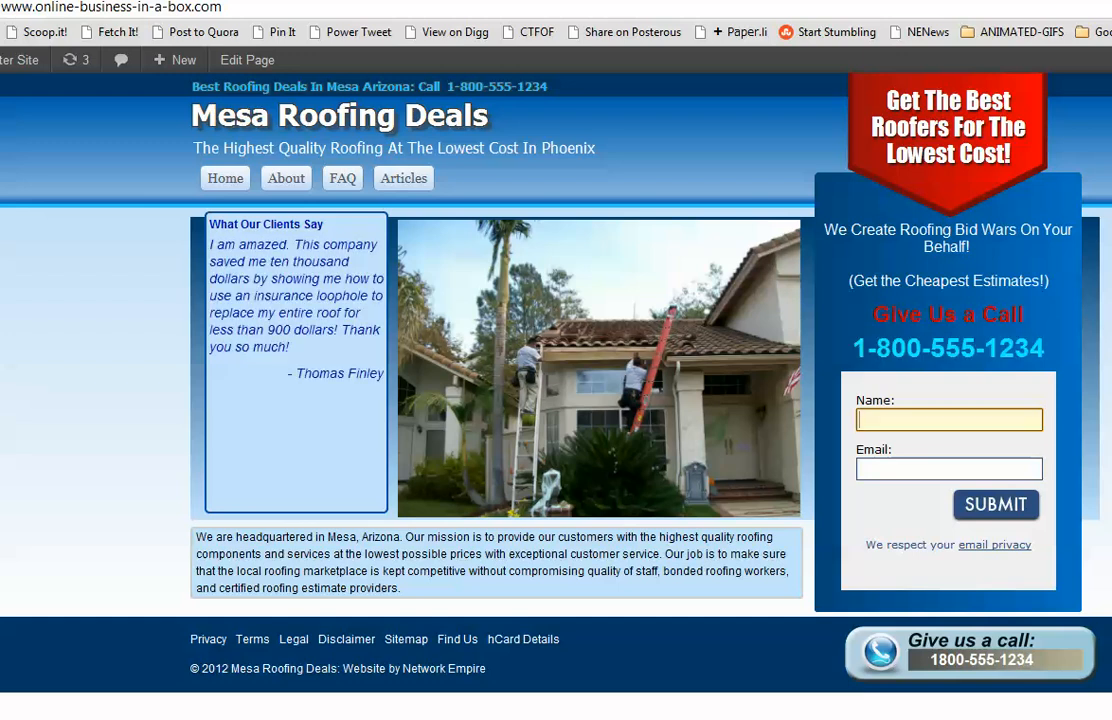
- View the business contact information in the site's hCard details, then return to the opt-in form
{"action": "left_click", "coordinate": [523, 639]}
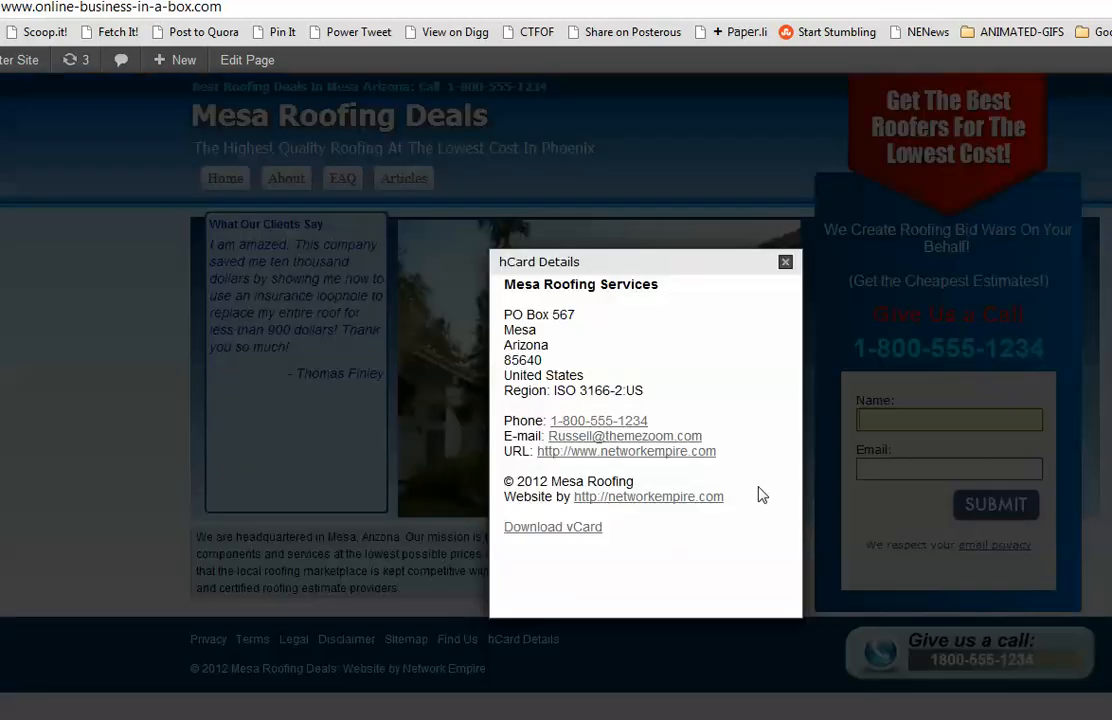
{"action": "left_click", "coordinate": [905, 430]}
{"action": "left_click", "coordinate": [866, 470]}
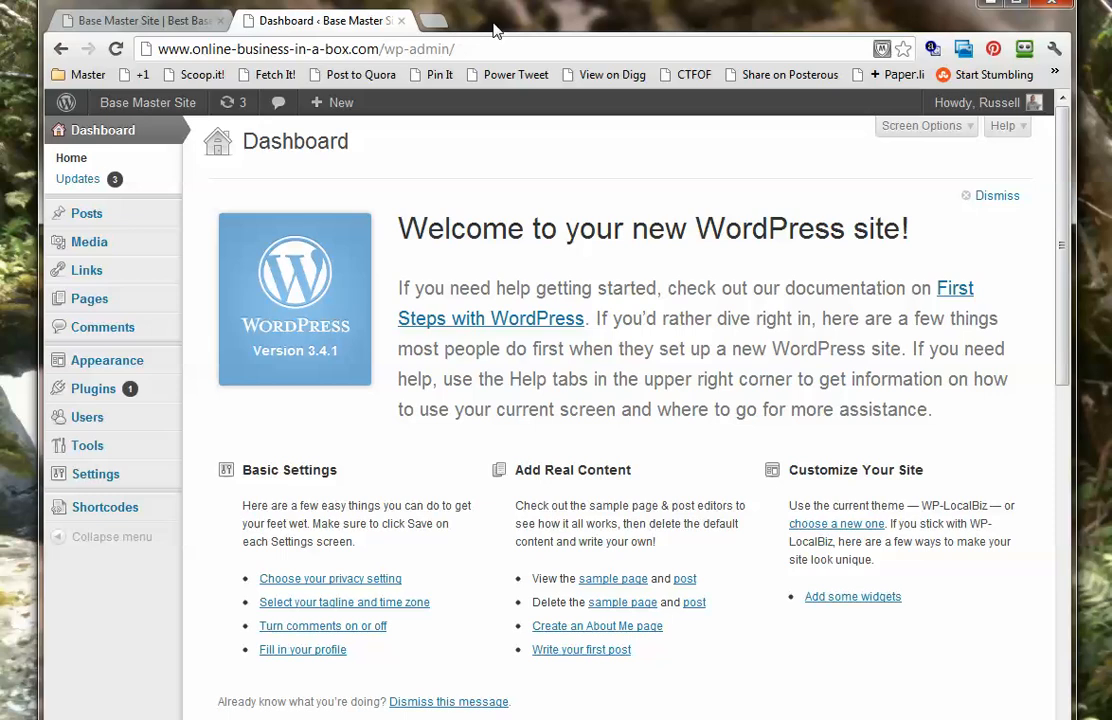
- Open the WordPress page for installing a plugin by uploading a .zip file
{"action": "left_click_drag", "start_coordinate": [494, 30], "coordinate": [474, 33]}
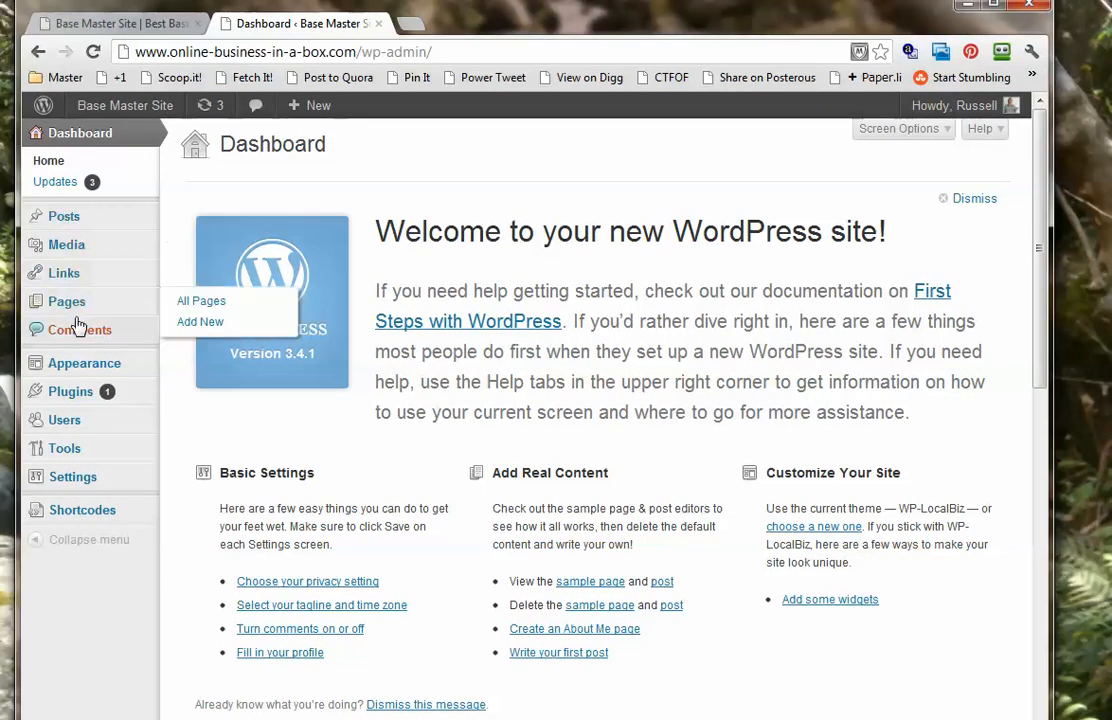
{"action": "mouse_move", "coordinate": [76, 399]}
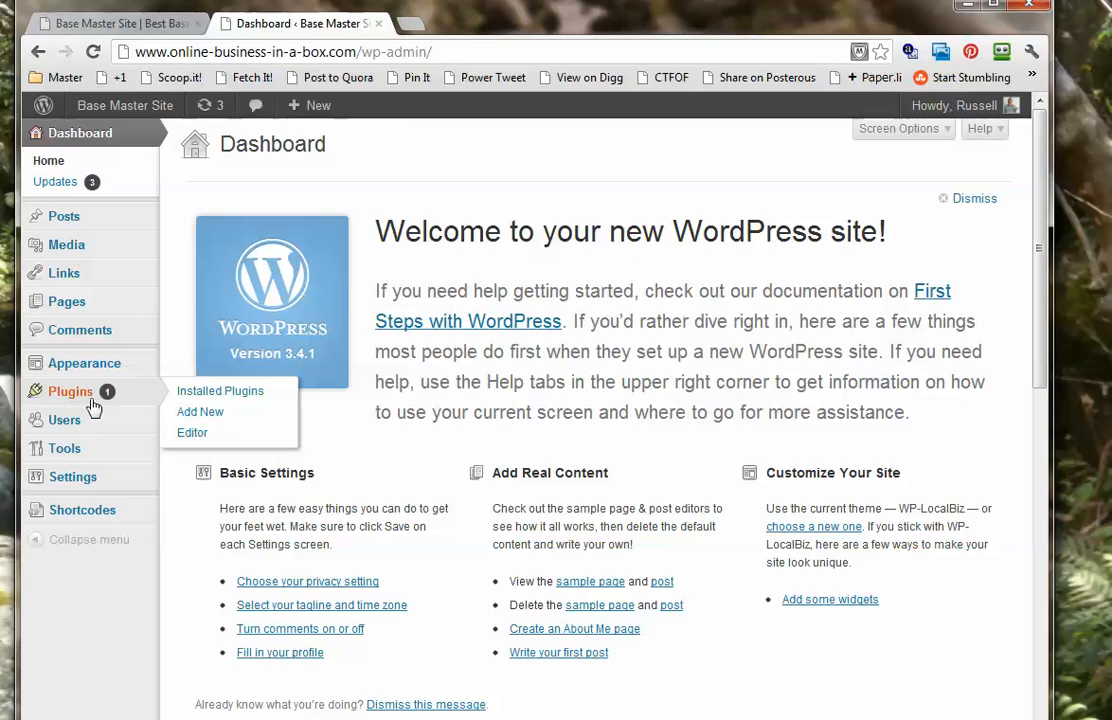
{"action": "mouse_move", "coordinate": [92, 424]}
{"action": "left_click", "coordinate": [86, 399]}
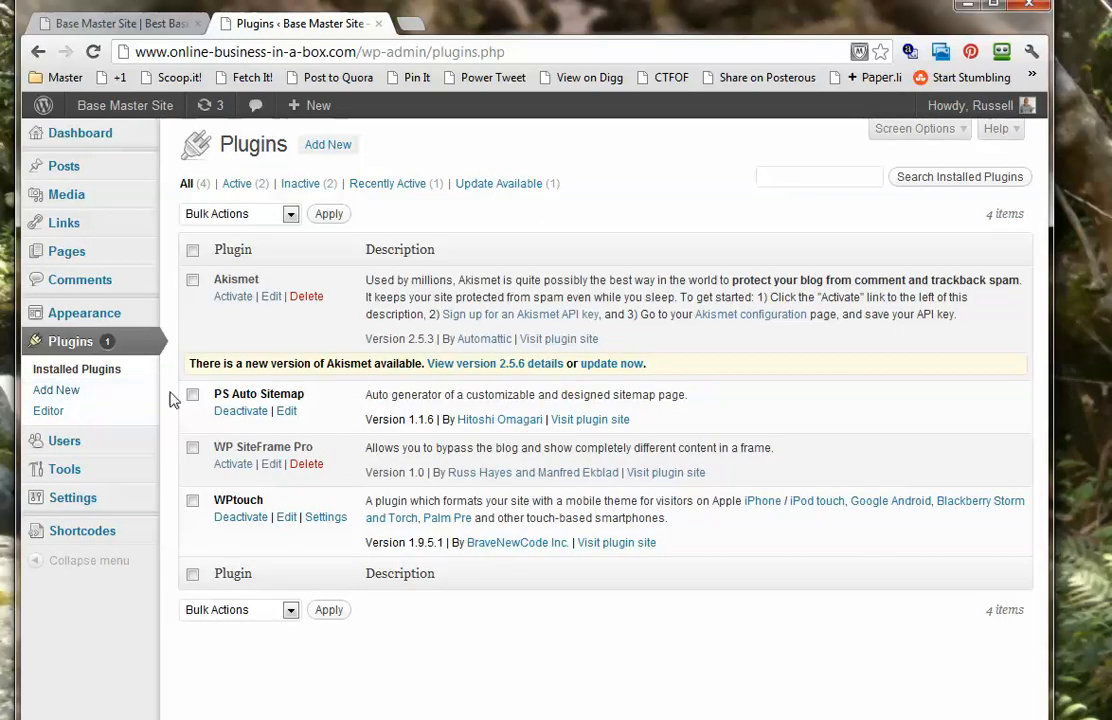
{"action": "left_click", "coordinate": [324, 143]}
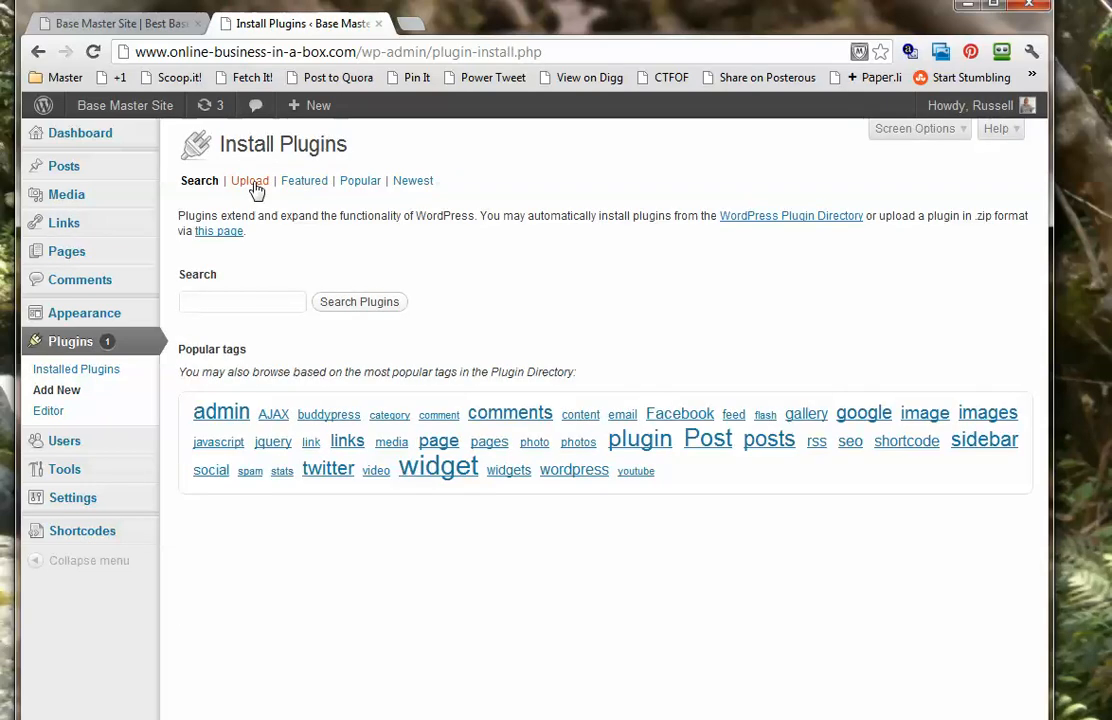
{"action": "left_click", "coordinate": [250, 183]}
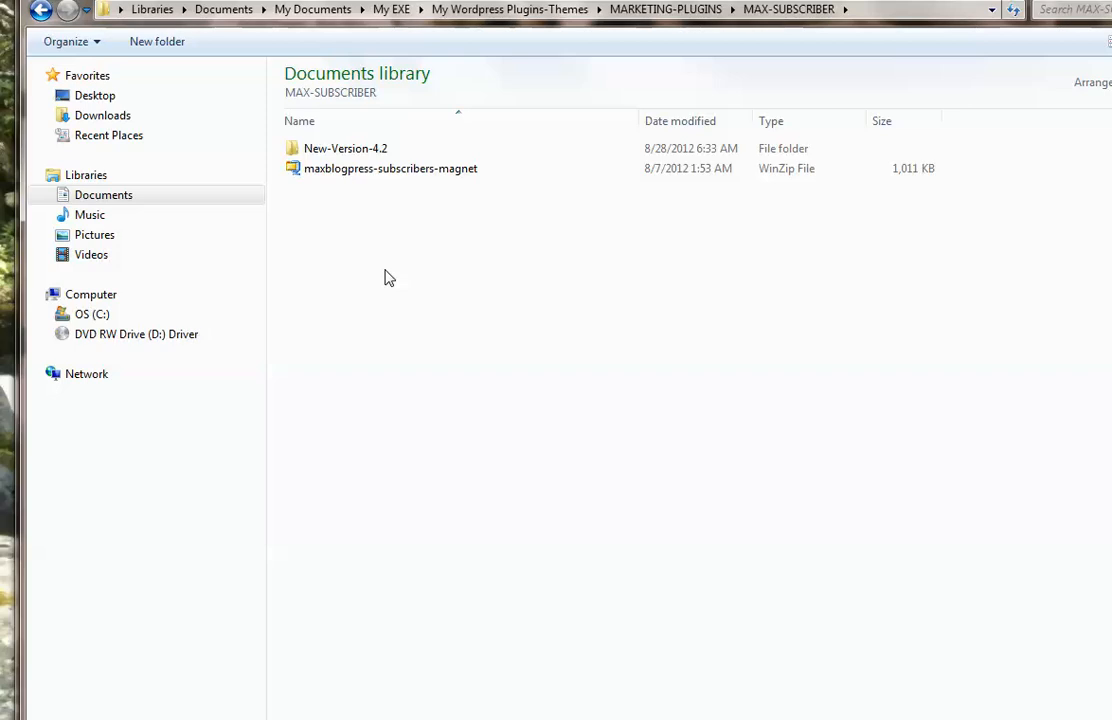
- Install maxblogpress-subscribers-magnet.zip from the New-Version-4.2 folder and activate the plugin
{"action": "left_click", "coordinate": [321, 151]}
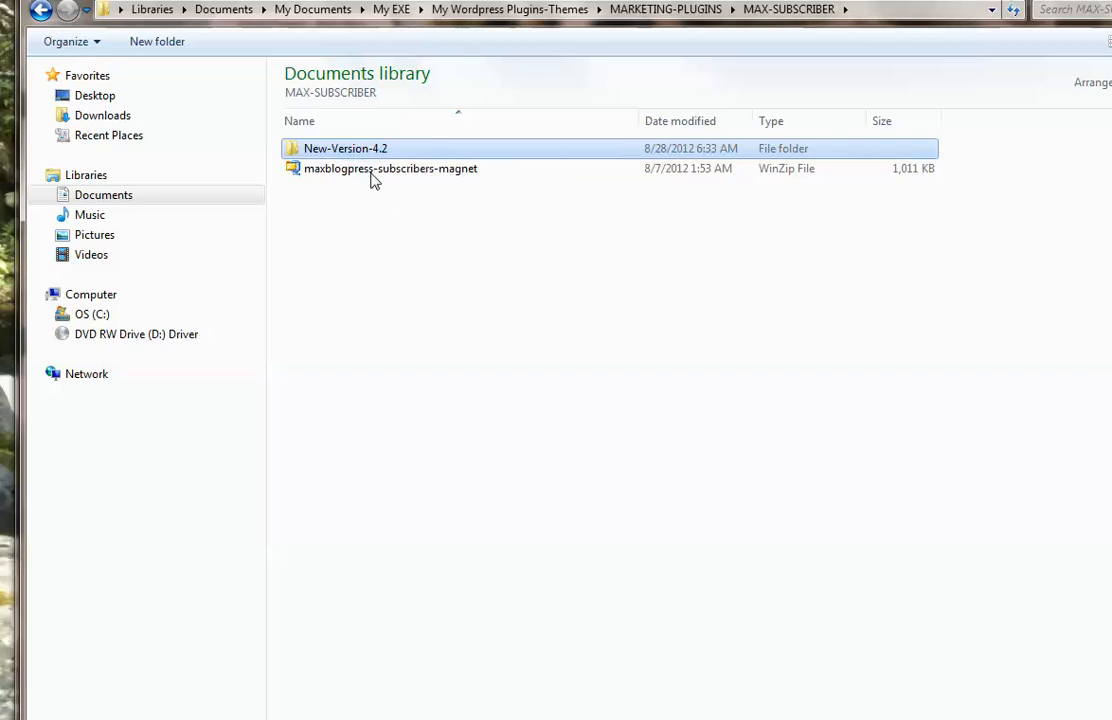
{"action": "double_click", "coordinate": [355, 150]}
{"action": "double_click", "coordinate": [336, 150]}
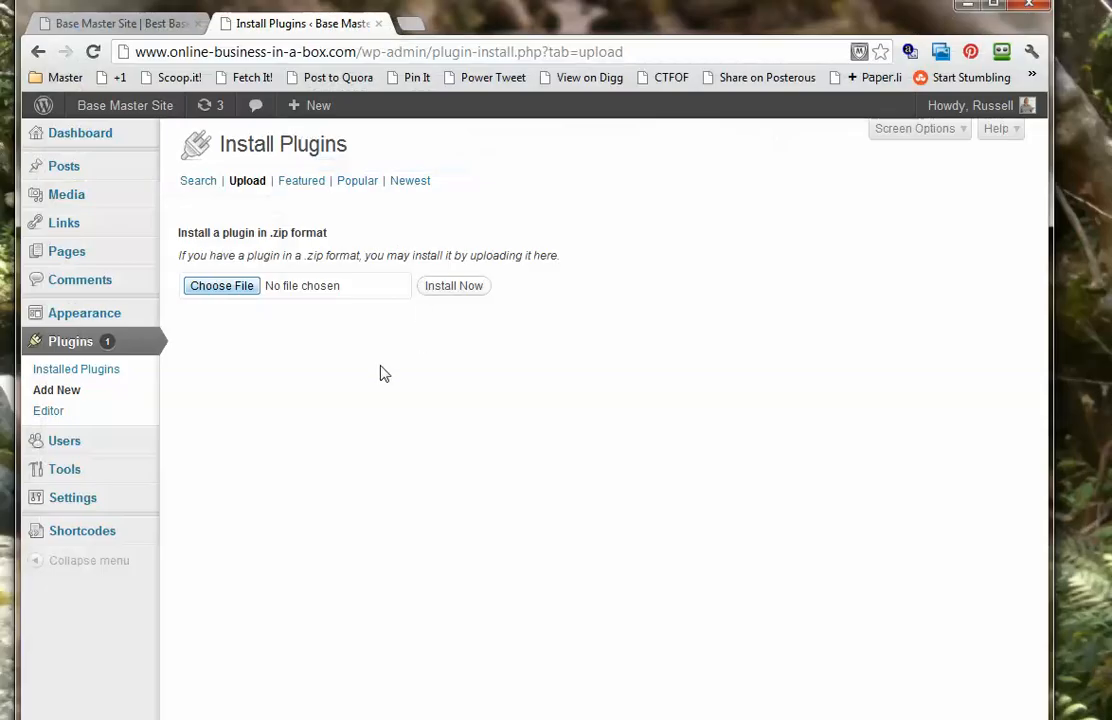
{"action": "left_click", "coordinate": [455, 288]}
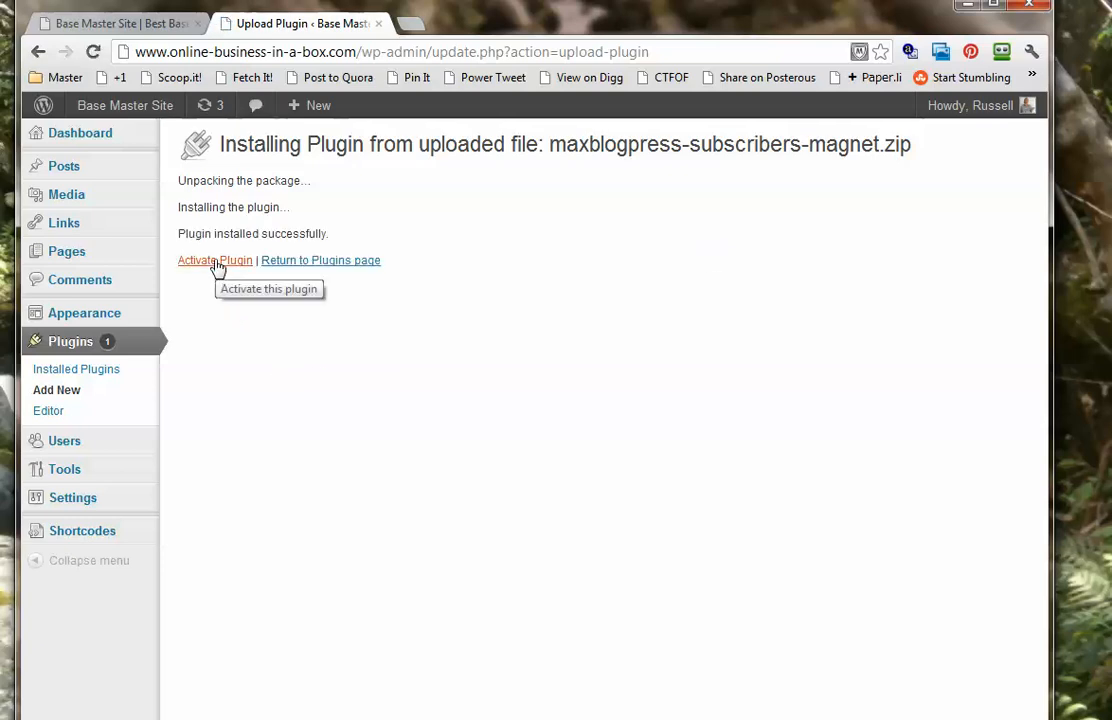
{"action": "left_click", "coordinate": [216, 263]}
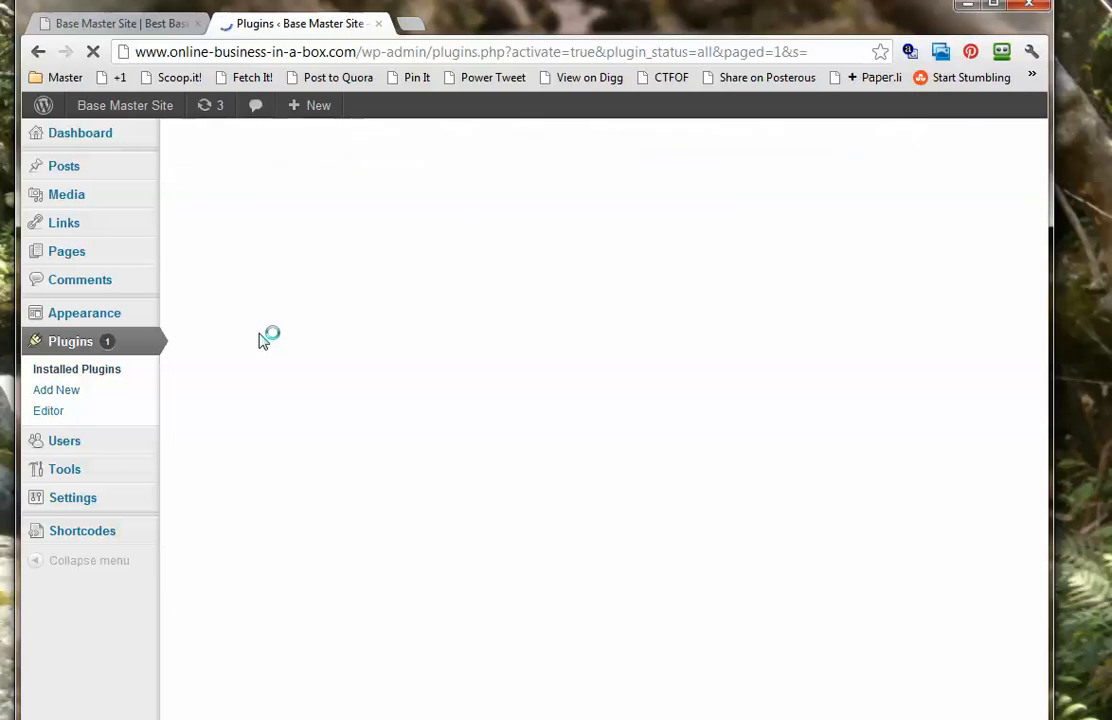
{"action": "scroll", "coordinate": [326, 360], "scroll_direction": "down", "scroll_amount": 1}
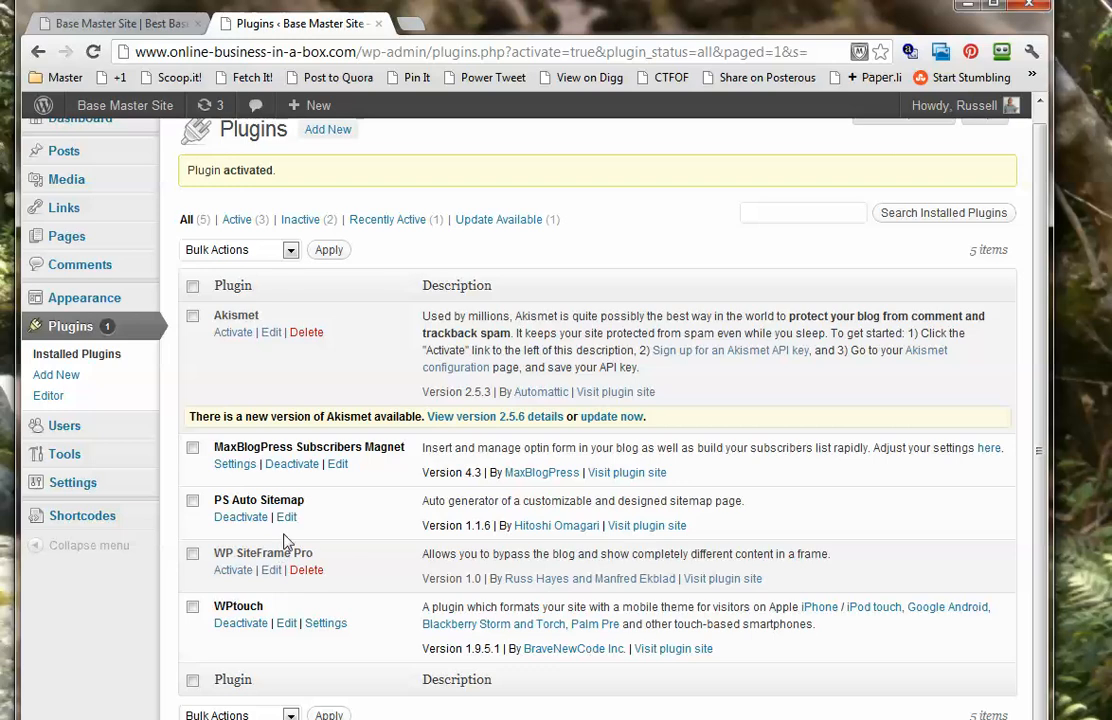
- Open the MaxBlogPress Subscribers Magnet settings and start adding a new opt-in form
{"action": "left_click", "coordinate": [218, 464]}
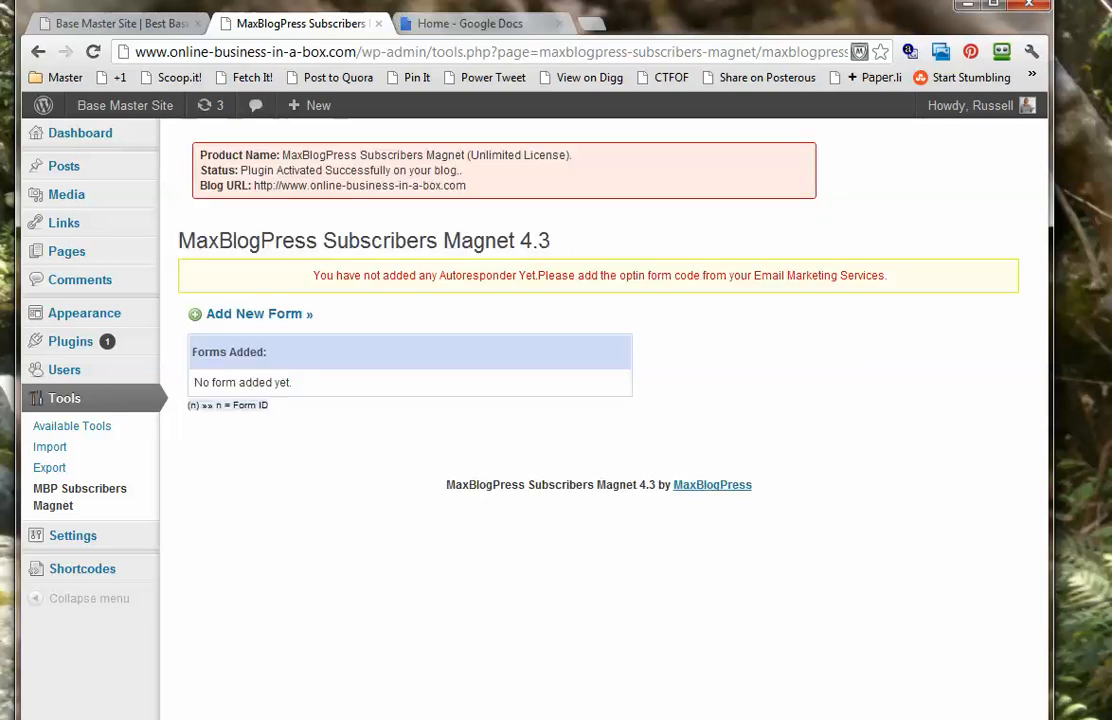
{"action": "left_click_drag", "start_coordinate": [633, 26], "coordinate": [639, 25]}
{"action": "left_click_drag", "start_coordinate": [1057, 352], "coordinate": [1111, 352]}
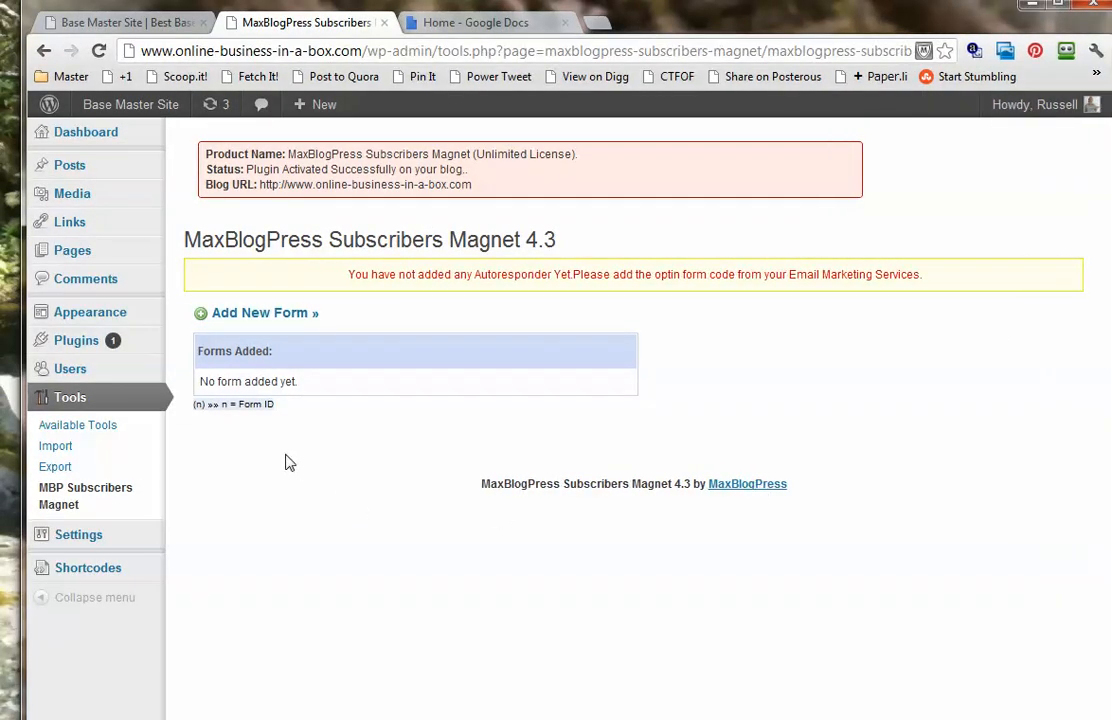
{"action": "left_click", "coordinate": [240, 314]}
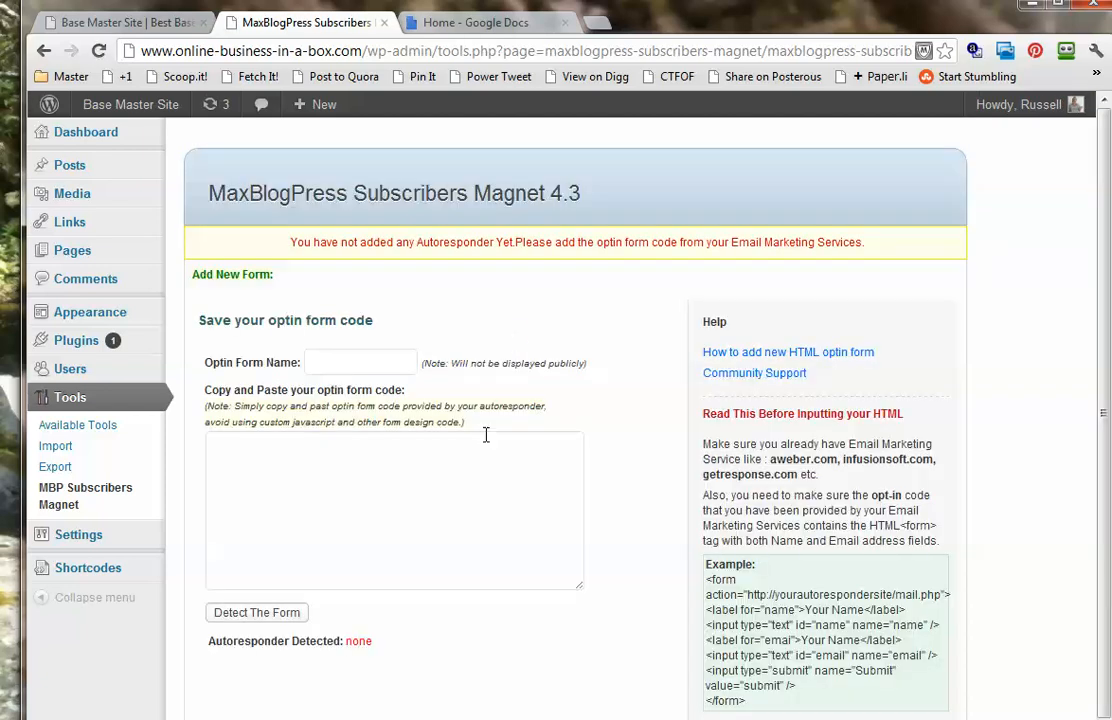
- Name the new opt-in form "Mesa Roofing" and move on to the empty opt-in form code field
{"action": "left_click", "coordinate": [336, 364]}
{"action": "left_click_drag", "start_coordinate": [362, 50], "coordinate": [143, 57]}
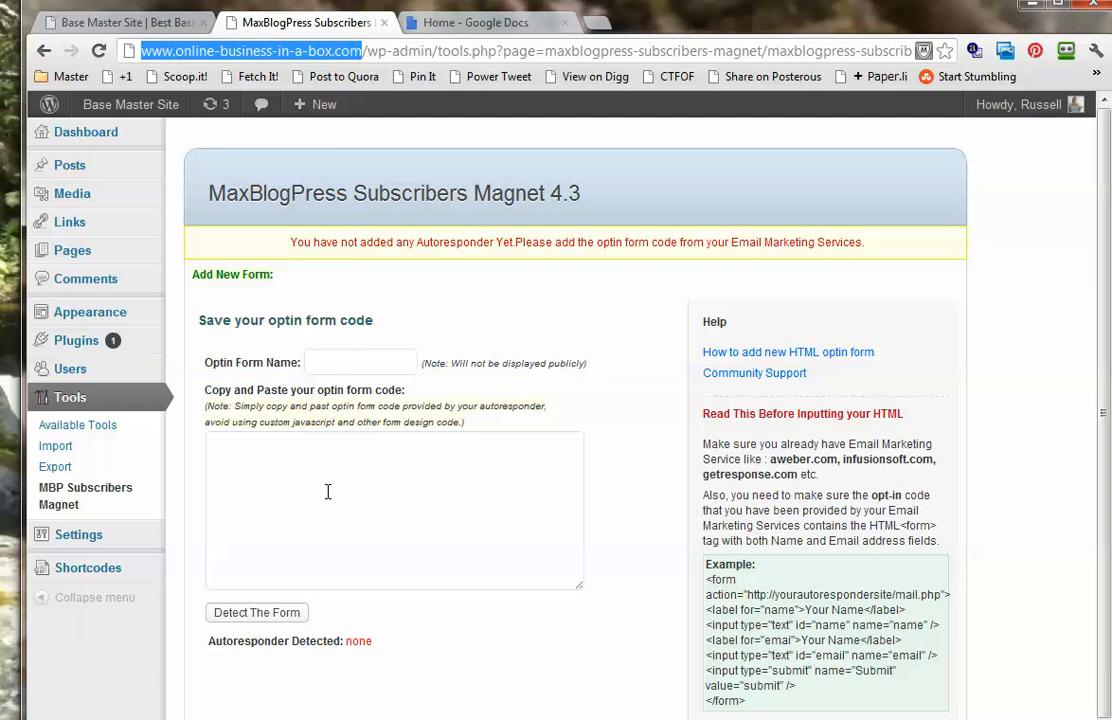
{"action": "left_click", "coordinate": [338, 364]}
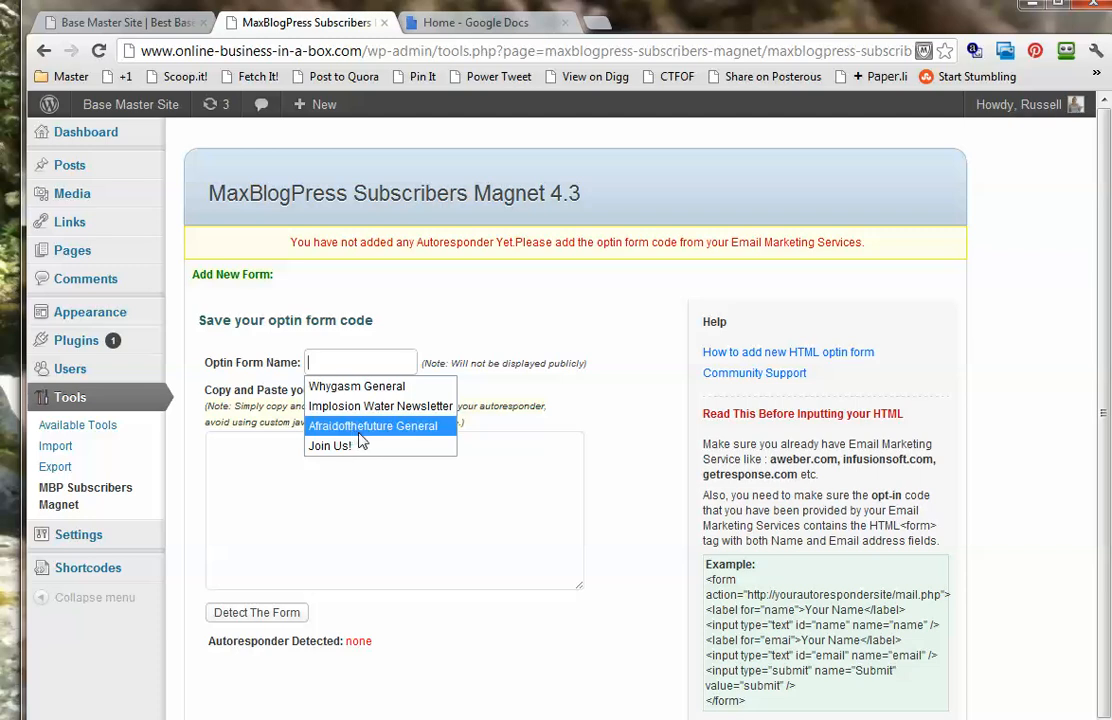
{"action": "left_click", "coordinate": [358, 470]}
{"action": "left_click", "coordinate": [327, 362]}
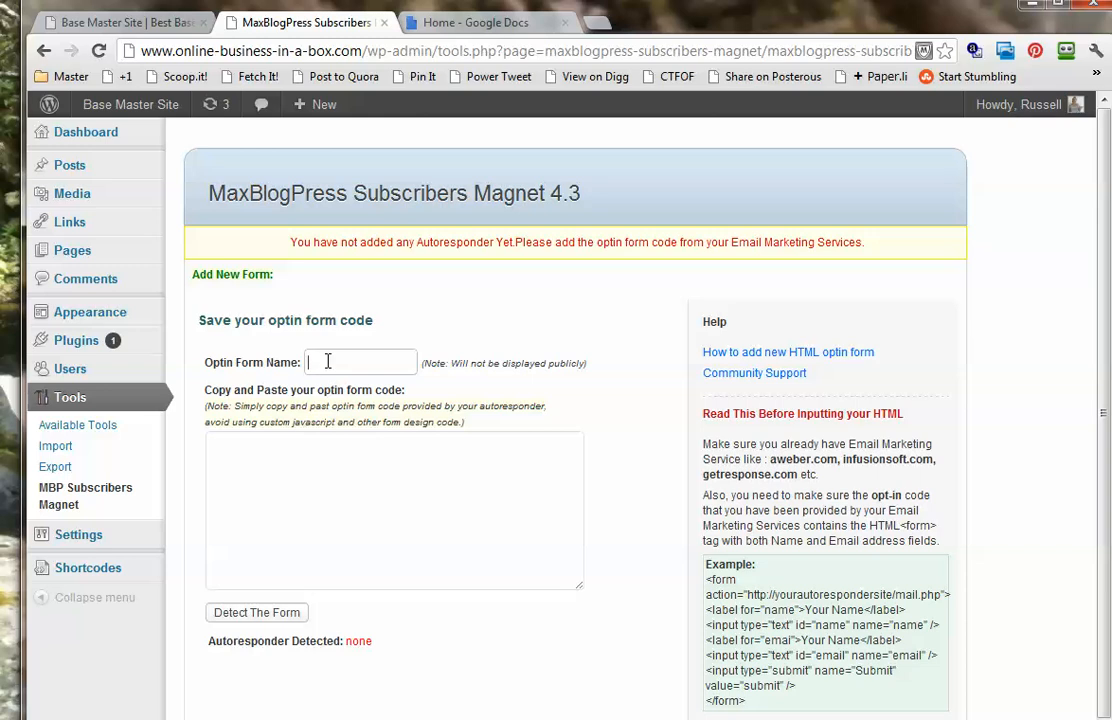
{"action": "type", "text": "Mega Roofing"}
{"action": "left_click", "coordinate": [281, 470]}
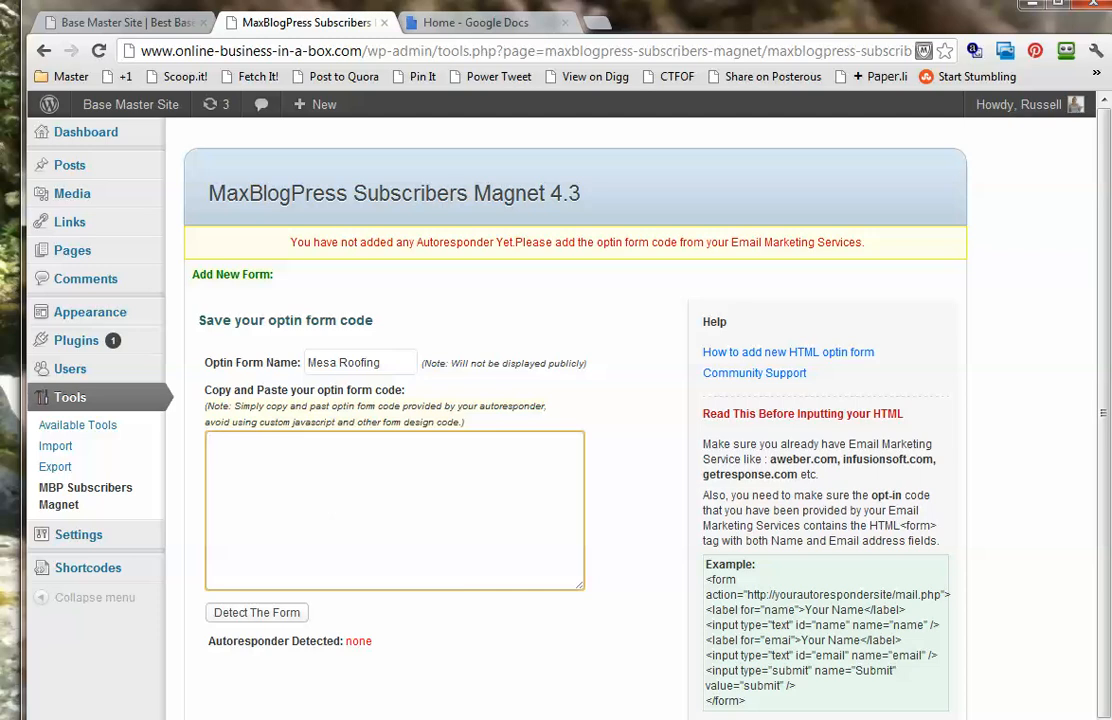
- Examine the live homepage's opt-in box and its HTML code in the WP-LocalBiz v2 Featured Sidebar settings
{"action": "left_click", "coordinate": [150, 24]}
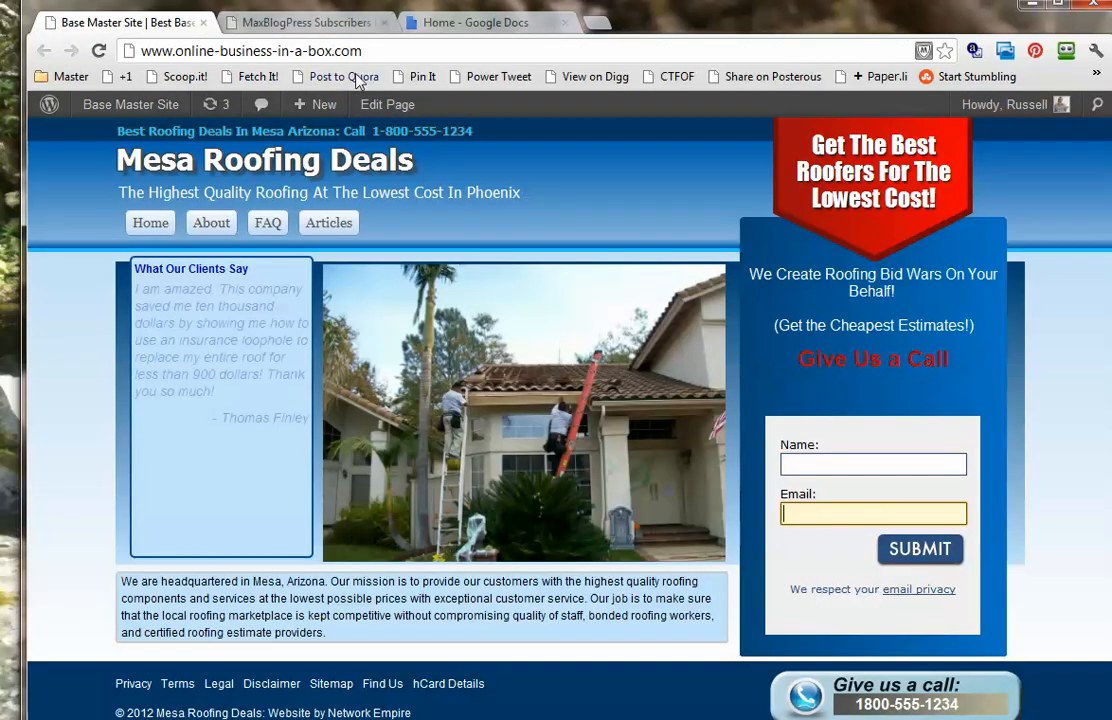
{"action": "left_click", "coordinate": [275, 23]}
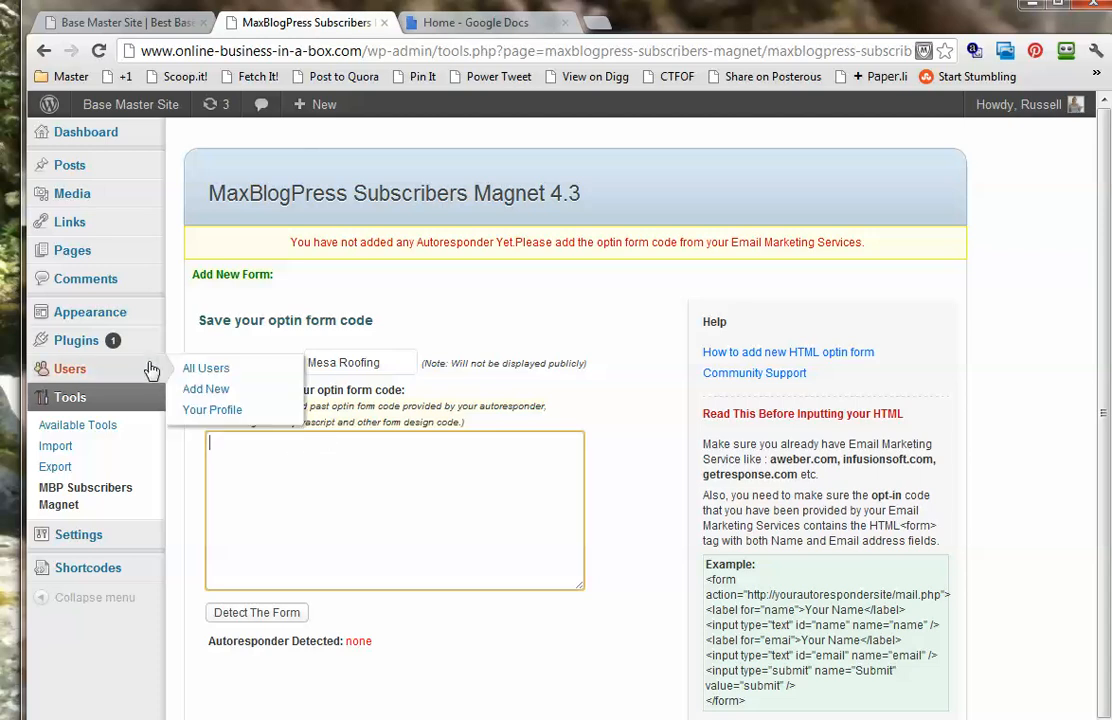
{"action": "mouse_move", "coordinate": [72, 520]}
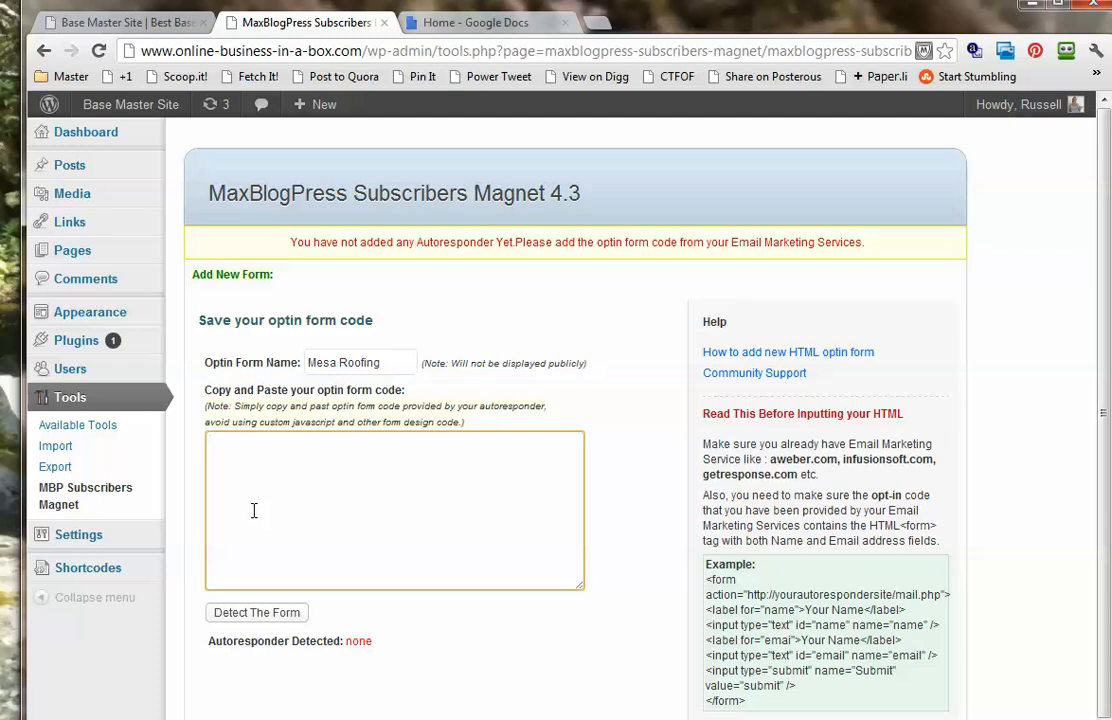
{"action": "left_click", "coordinate": [86, 314]}
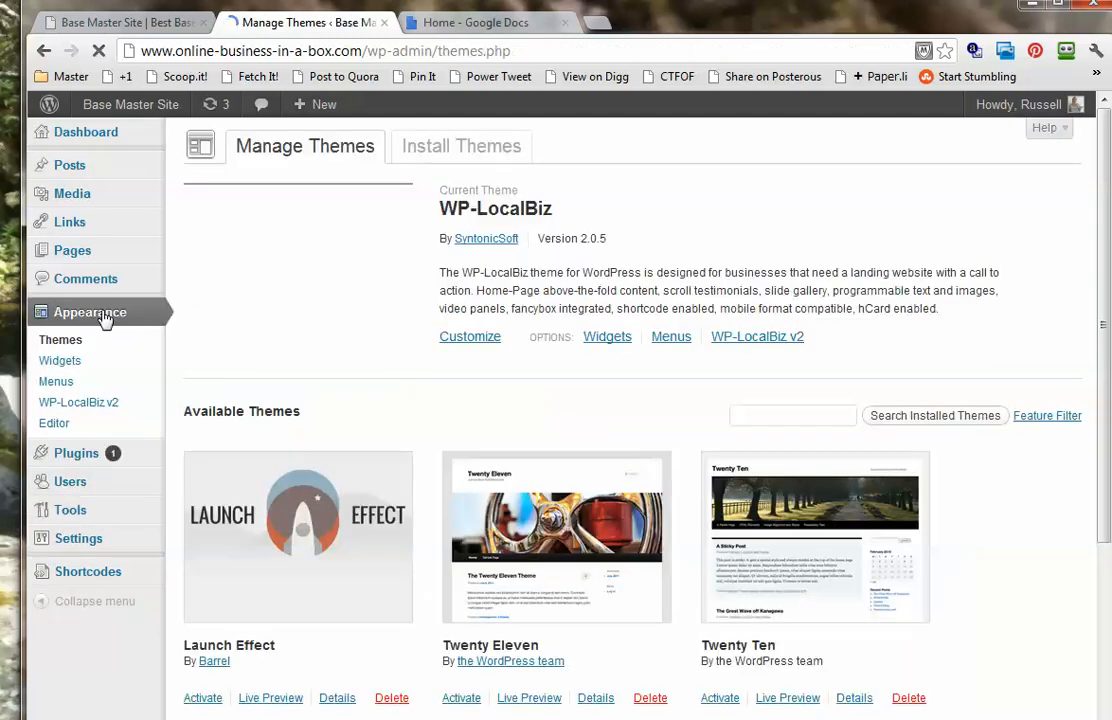
{"action": "left_click", "coordinate": [722, 338]}
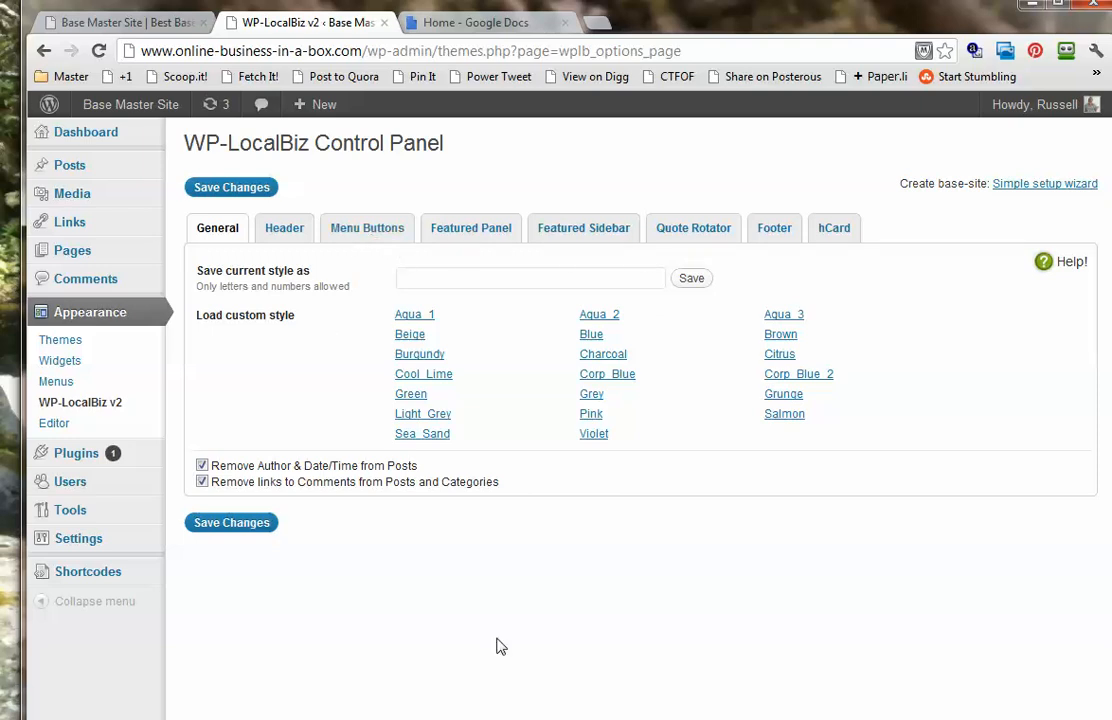
{"action": "left_click", "coordinate": [583, 228]}
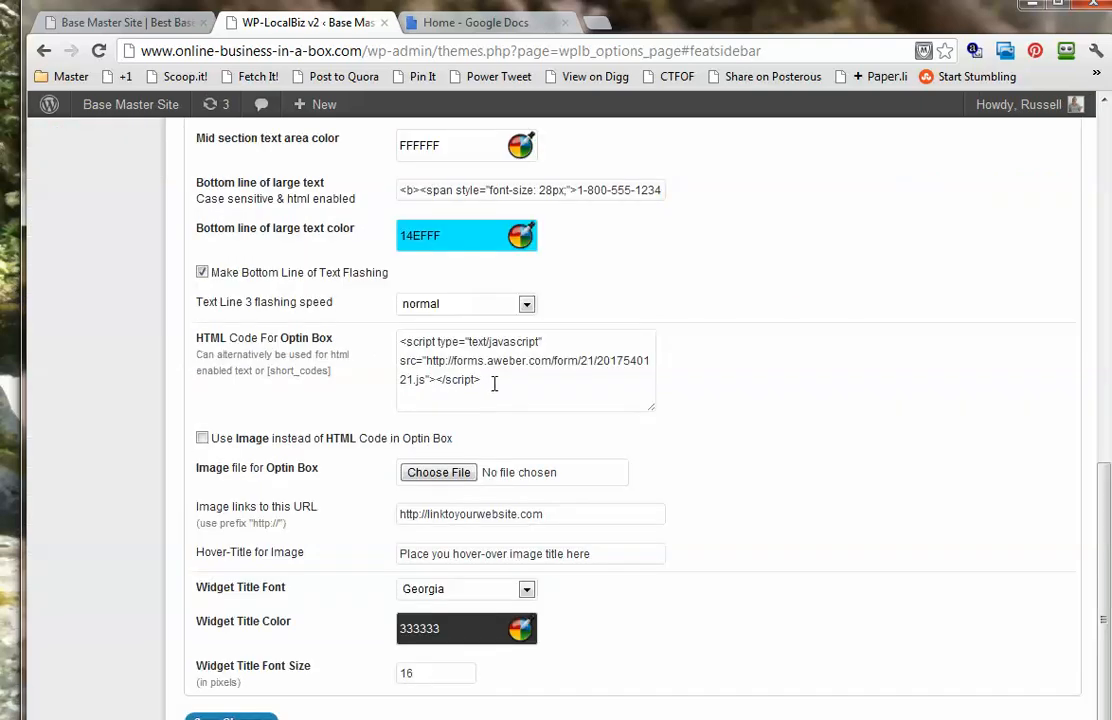
{"action": "left_click_drag", "start_coordinate": [494, 383], "coordinate": [392, 377]}
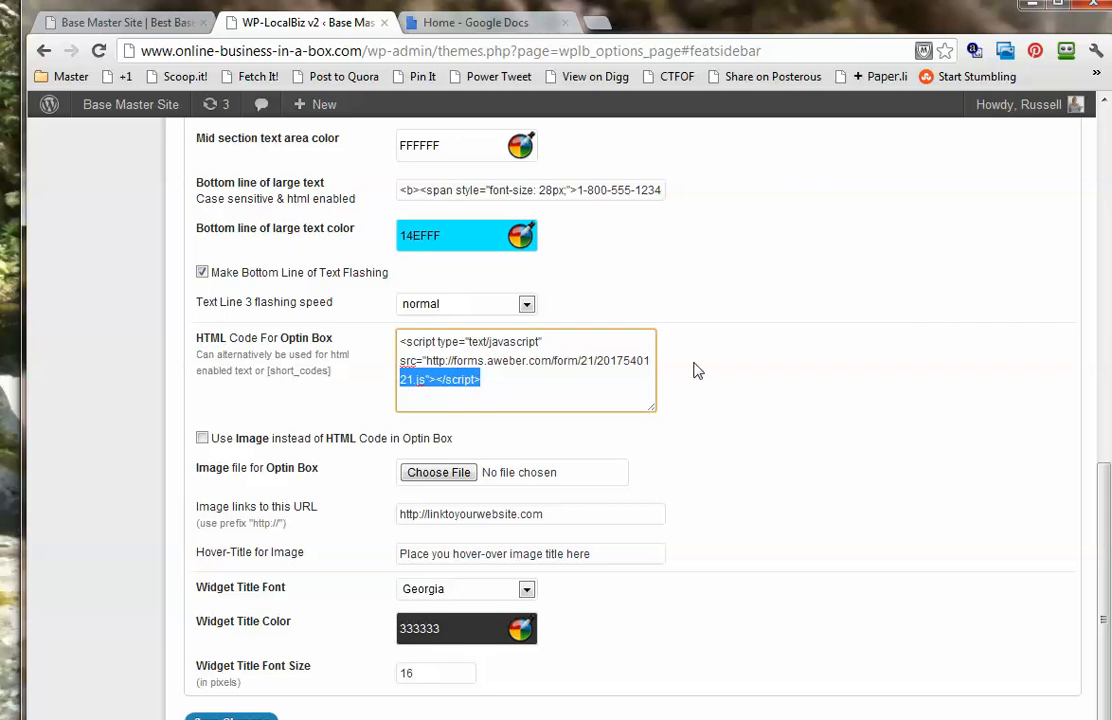
{"action": "scroll", "coordinate": [693, 372], "scroll_direction": "up", "scroll_amount": 3}
{"action": "scroll", "coordinate": [745, 479], "scroll_direction": "up", "scroll_amount": 6}
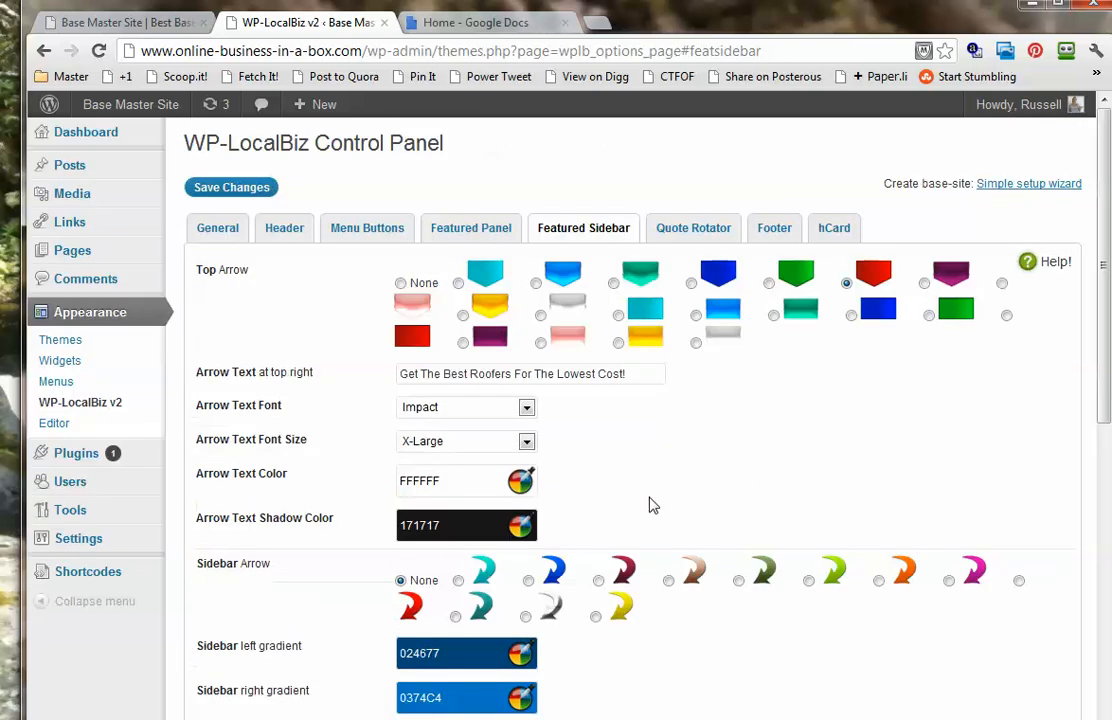
- Return to the MaxBlogPress Subscribers Magnet settings and start adding a new opt-in form
{"action": "mouse_move", "coordinate": [155, 450]}
{"action": "left_click", "coordinate": [82, 456]}
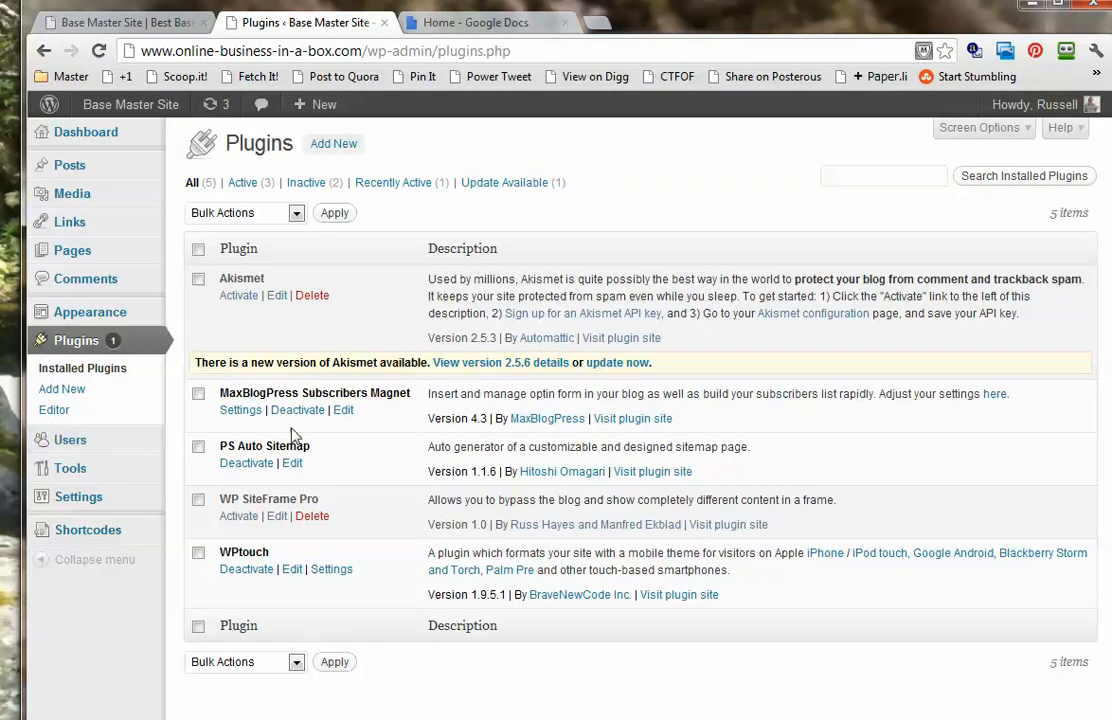
{"action": "left_click", "coordinate": [242, 414]}
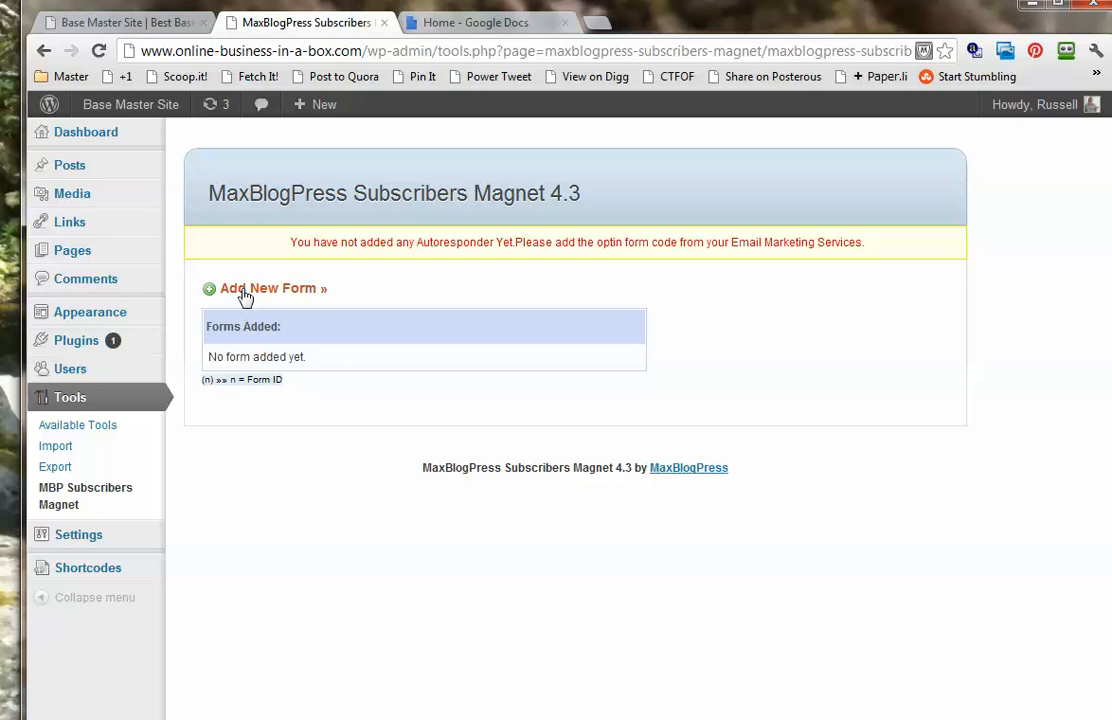
{"action": "left_click", "coordinate": [218, 292]}
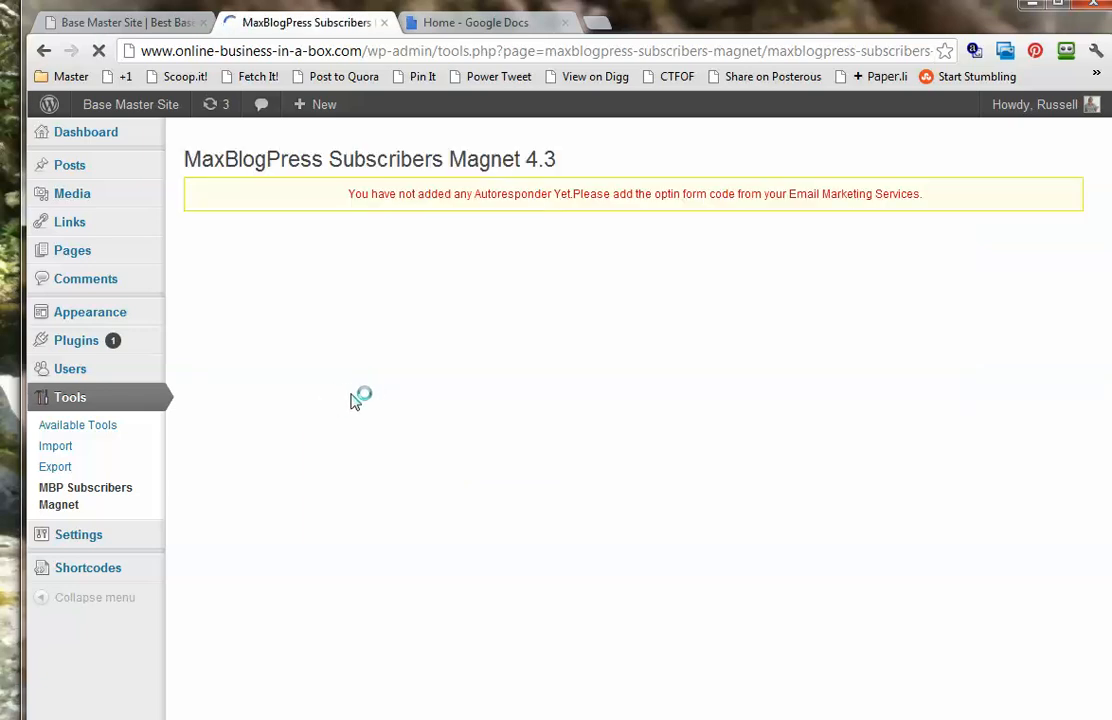
- Name the new opt-in form "Mesa Roofing General" and move on to its empty form code field
{"action": "left_click", "coordinate": [328, 362]}
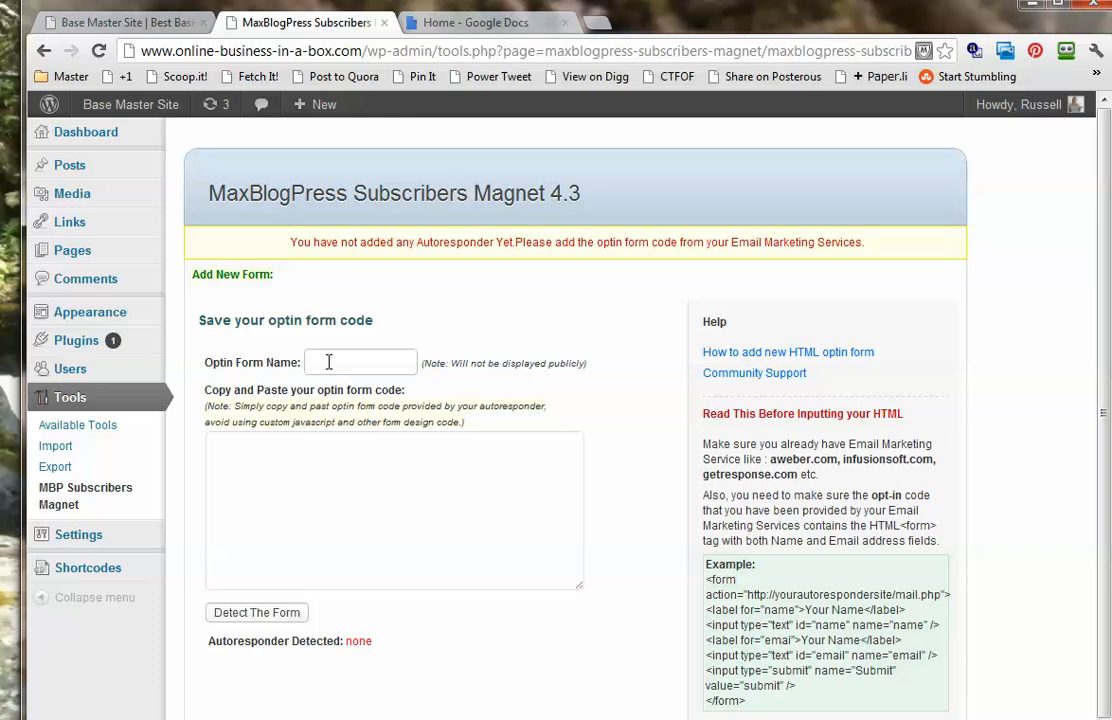
{"action": "type", "text": "Mesa Roofing Geber"}
{"action": "key", "text": "BackSpace"}
{"action": "key", "text": "BackSpace"}
{"action": "key", "text": "BackSpace"}
{"action": "type", "text": "neral"}
{"action": "left_click_drag", "start_coordinate": [353, 365], "coordinate": [244, 362]}
{"action": "left_click", "coordinate": [397, 362]}
{"action": "left_click", "coordinate": [318, 461]}
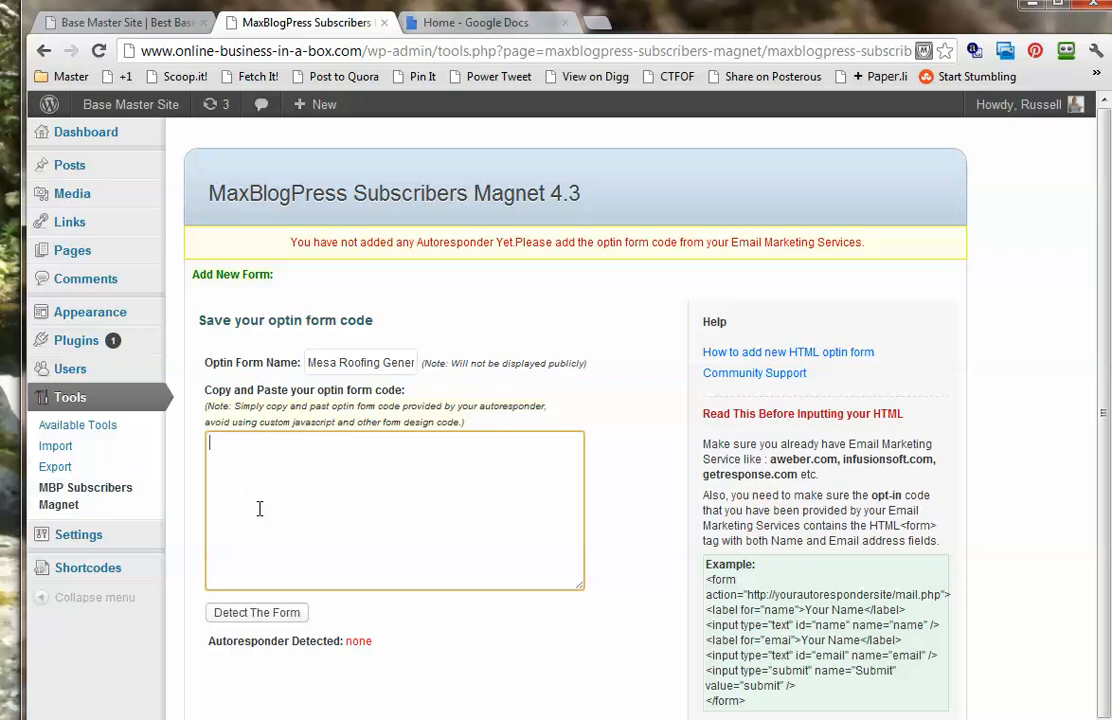
{"action": "left_click", "coordinate": [140, 23]}
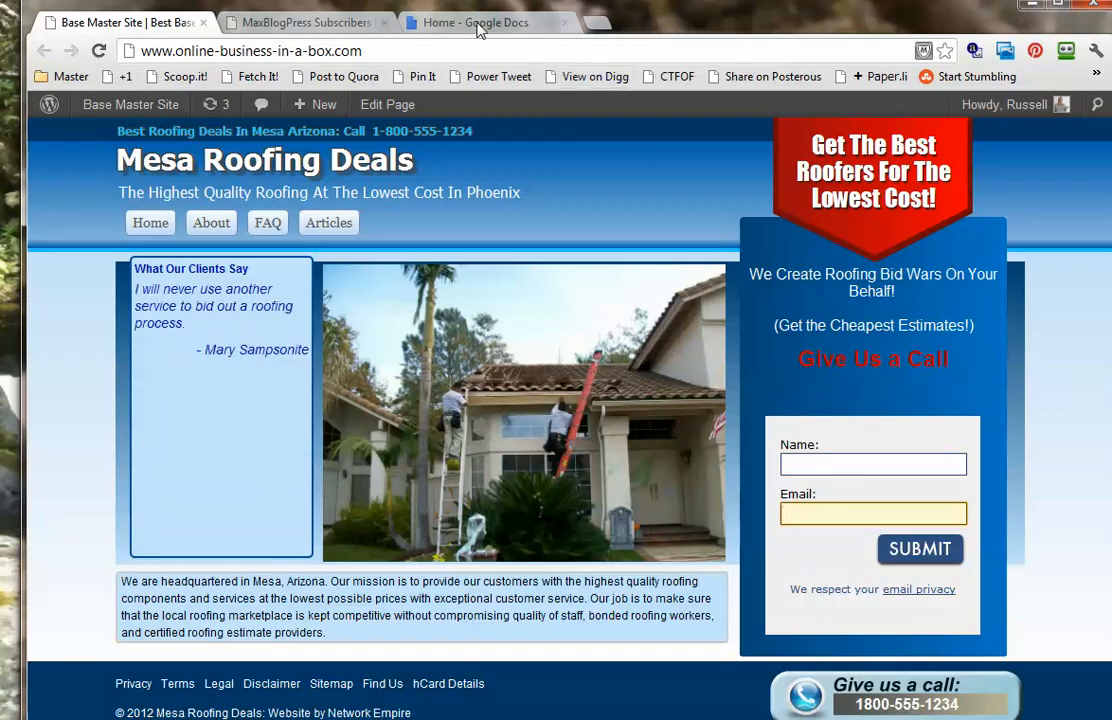
{"action": "left_click", "coordinate": [300, 22]}
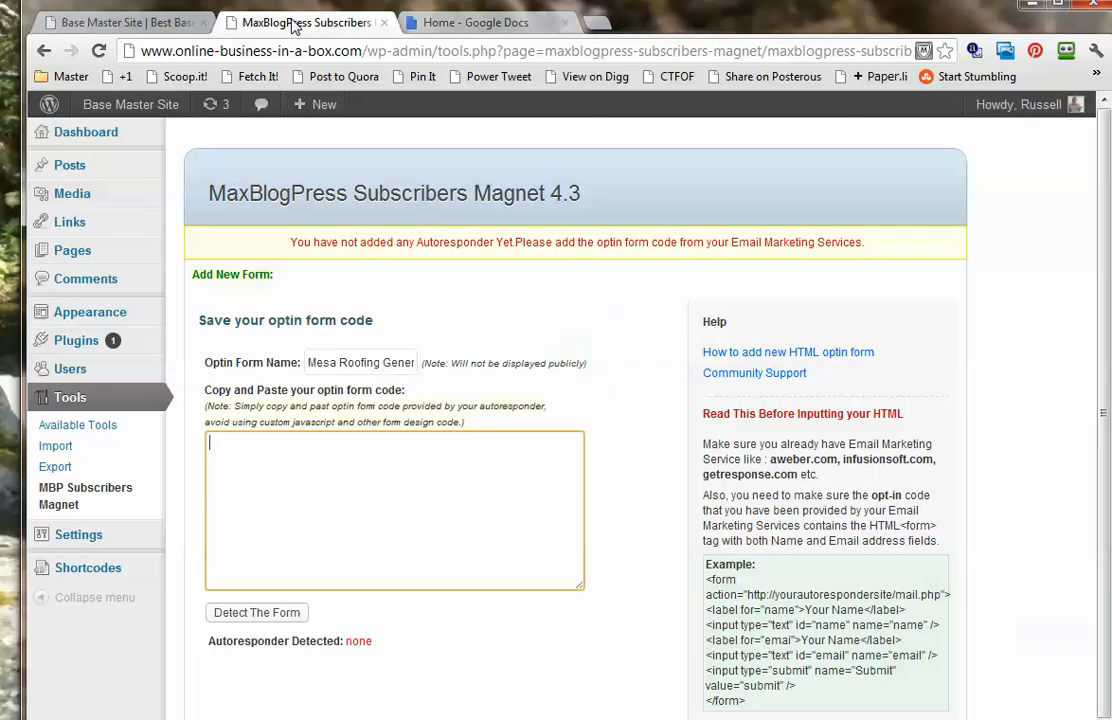
{"action": "left_click", "coordinate": [323, 487]}
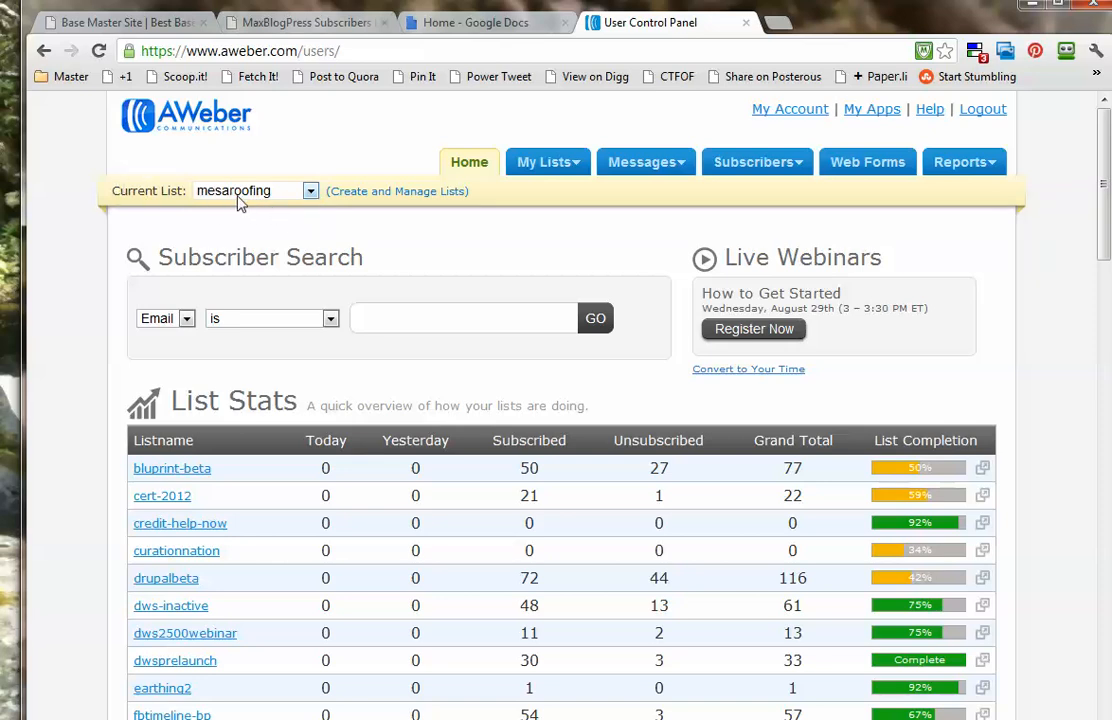
- In AWeber, open the publishing options for the Mesa Roofing web form of the mesaroofing list
{"action": "left_click", "coordinate": [864, 165]}
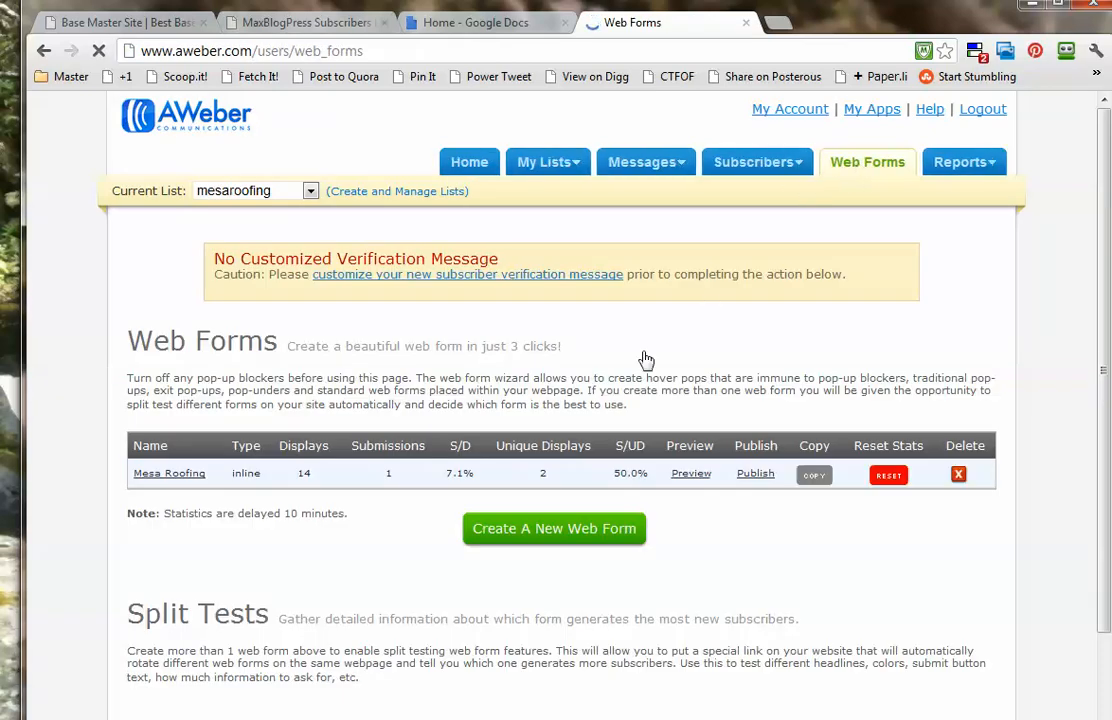
{"action": "scroll", "coordinate": [576, 405], "scroll_direction": "down", "scroll_amount": 1}
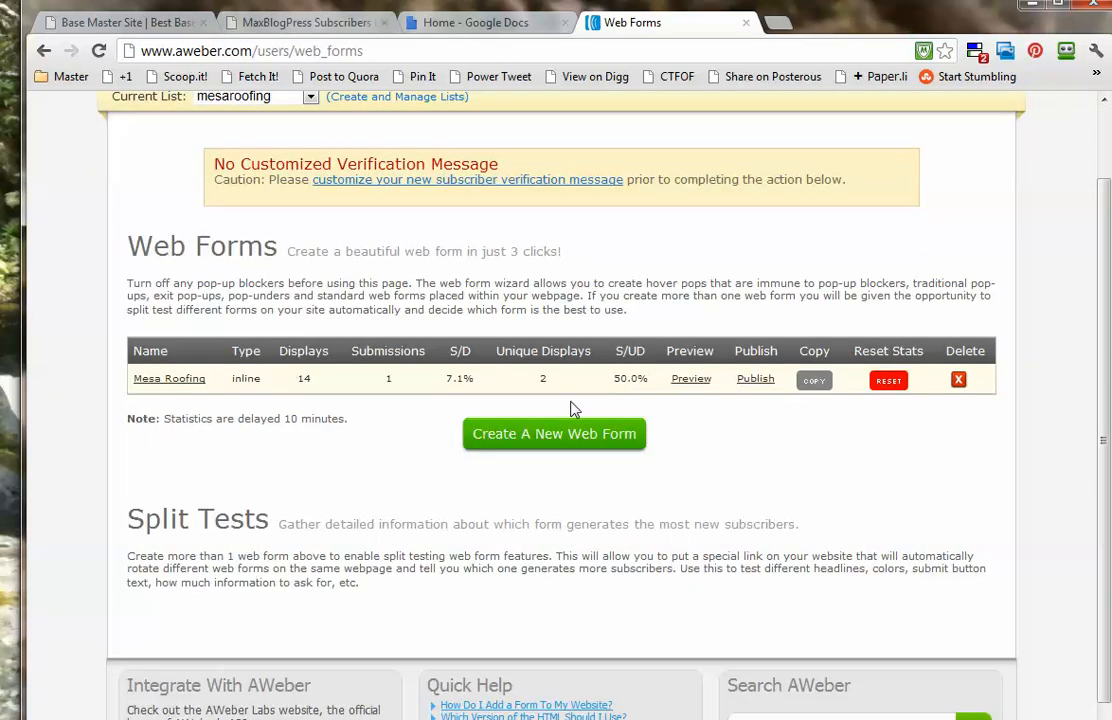
{"action": "left_click", "coordinate": [755, 378]}
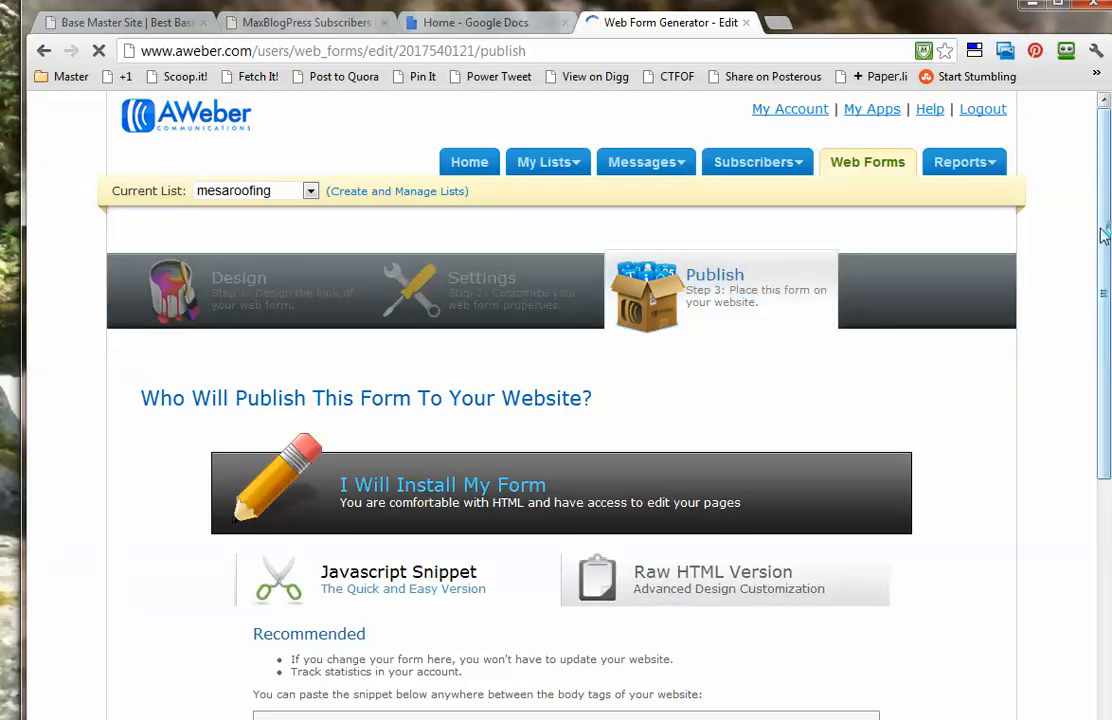
{"action": "left_click_drag", "start_coordinate": [1104, 258], "coordinate": [1105, 385]}
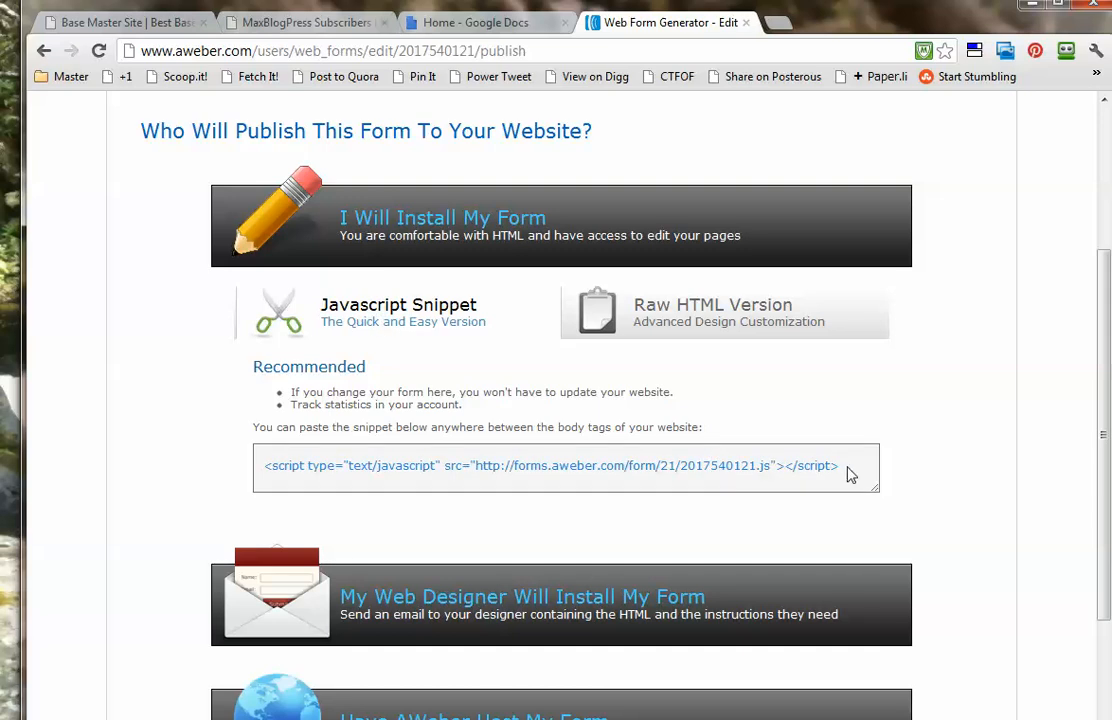
- Show the form's Raw HTML Version without the beautiful form styles and copy all of its code
{"action": "left_click", "coordinate": [700, 315]}
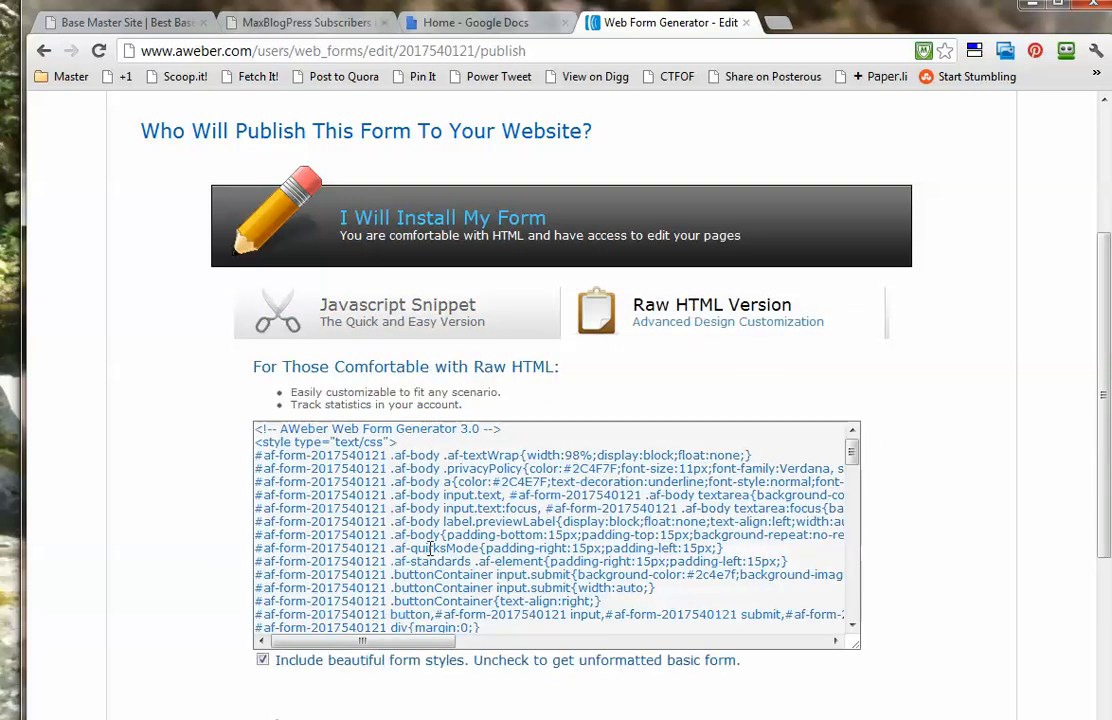
{"action": "scroll", "coordinate": [430, 548], "scroll_direction": "down", "scroll_amount": 1}
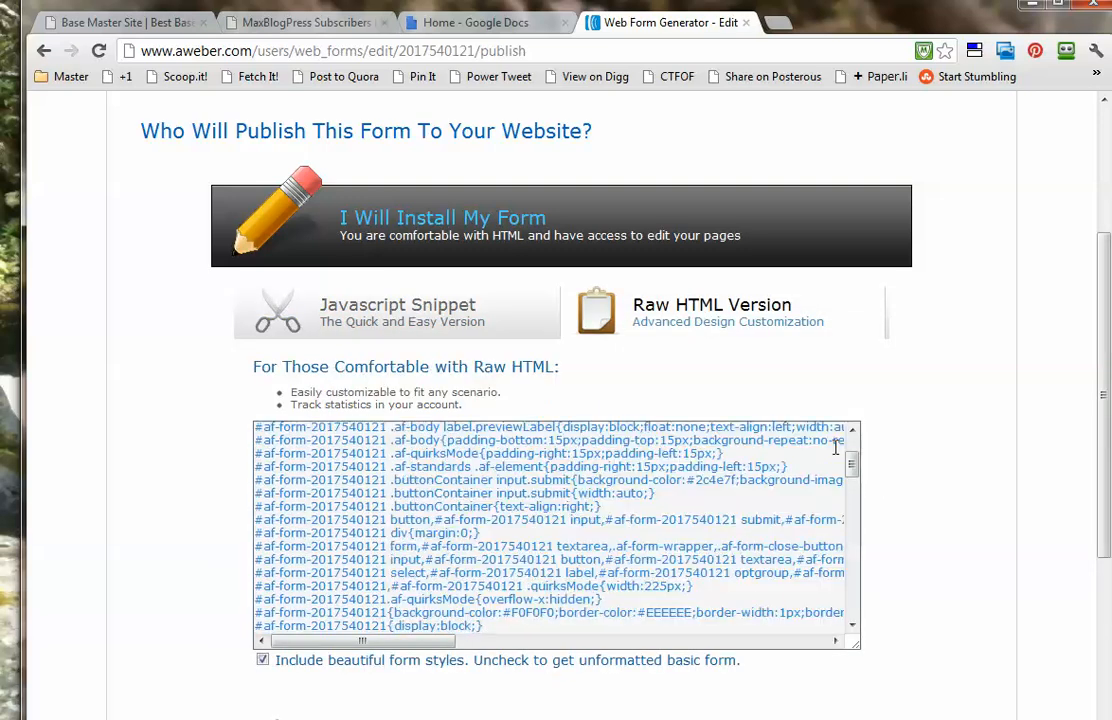
{"action": "left_click", "coordinate": [263, 661]}
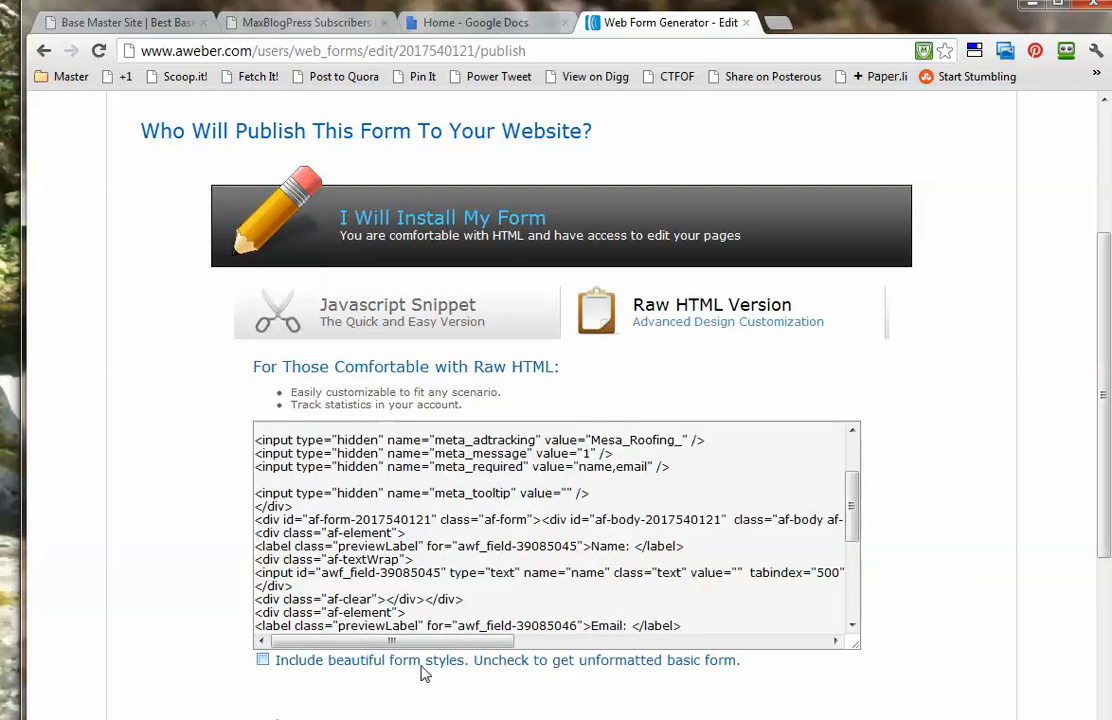
{"action": "left_click", "coordinate": [262, 660]}
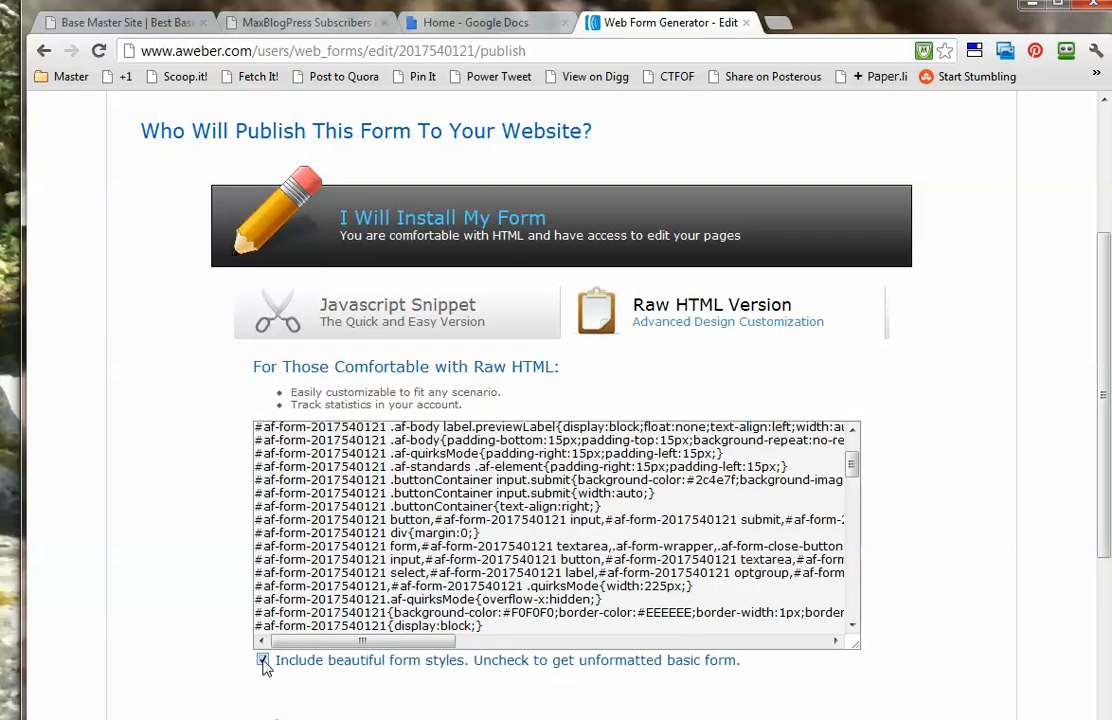
{"action": "left_click", "coordinate": [262, 660]}
{"action": "left_click", "coordinate": [347, 600]}
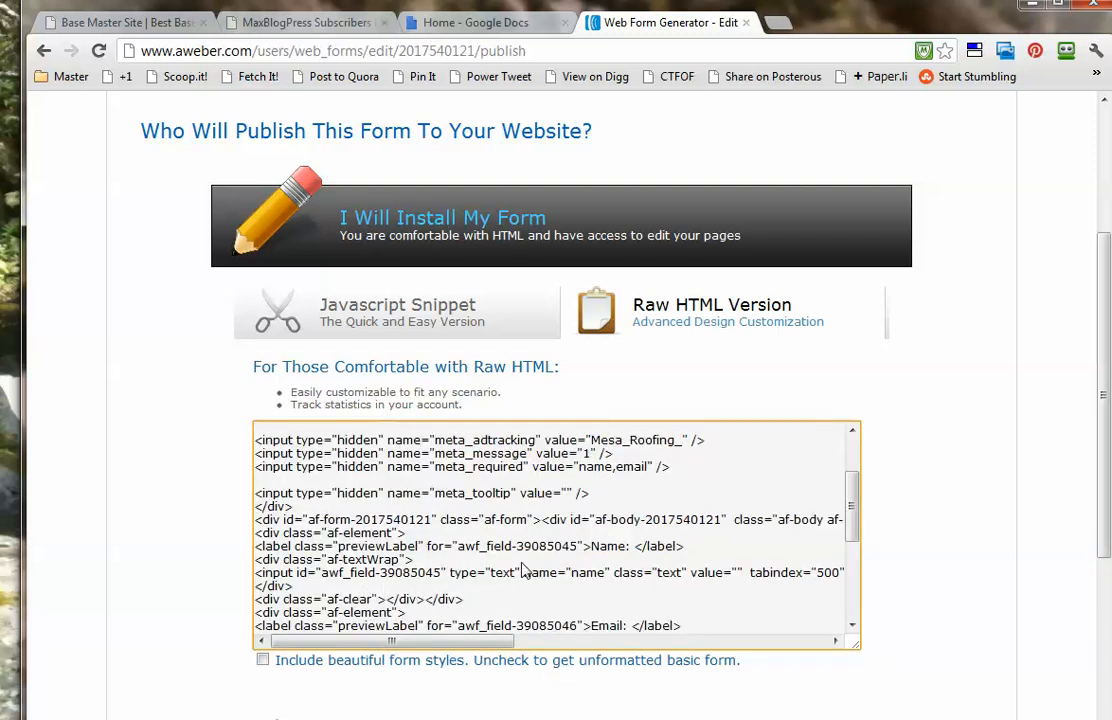
{"action": "key", "text": "ctrl+a"}
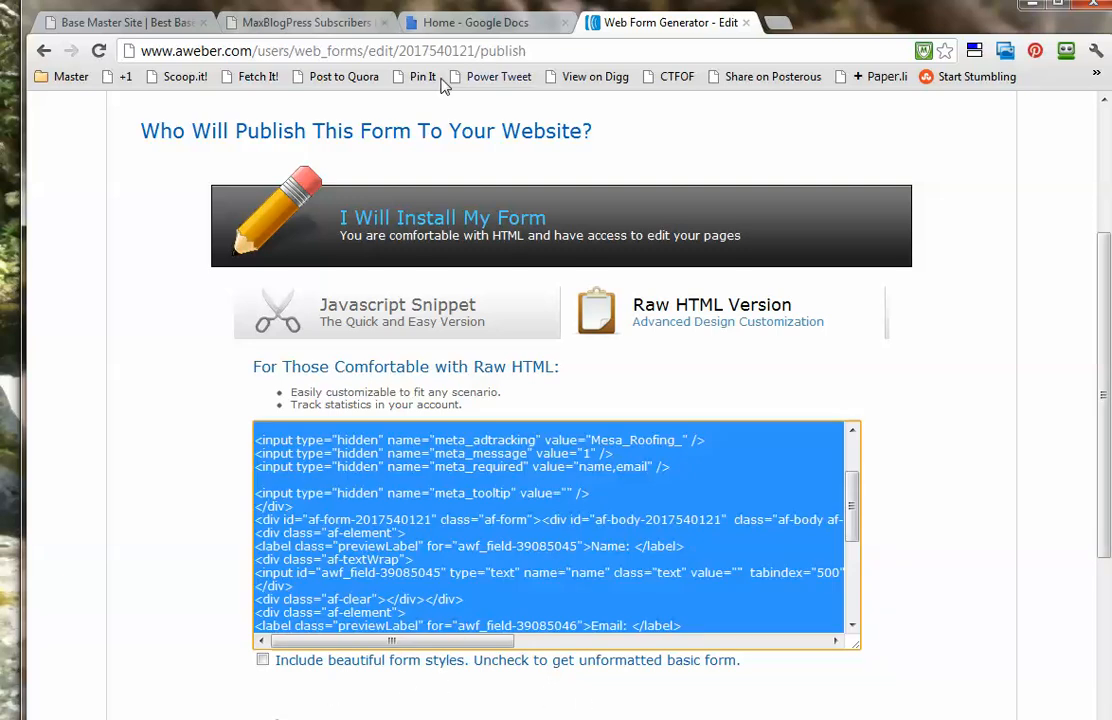
- Back in WordPress, paste the AWeber code into the opt-in form code field, detect the form and save it
{"action": "left_click", "coordinate": [360, 23]}
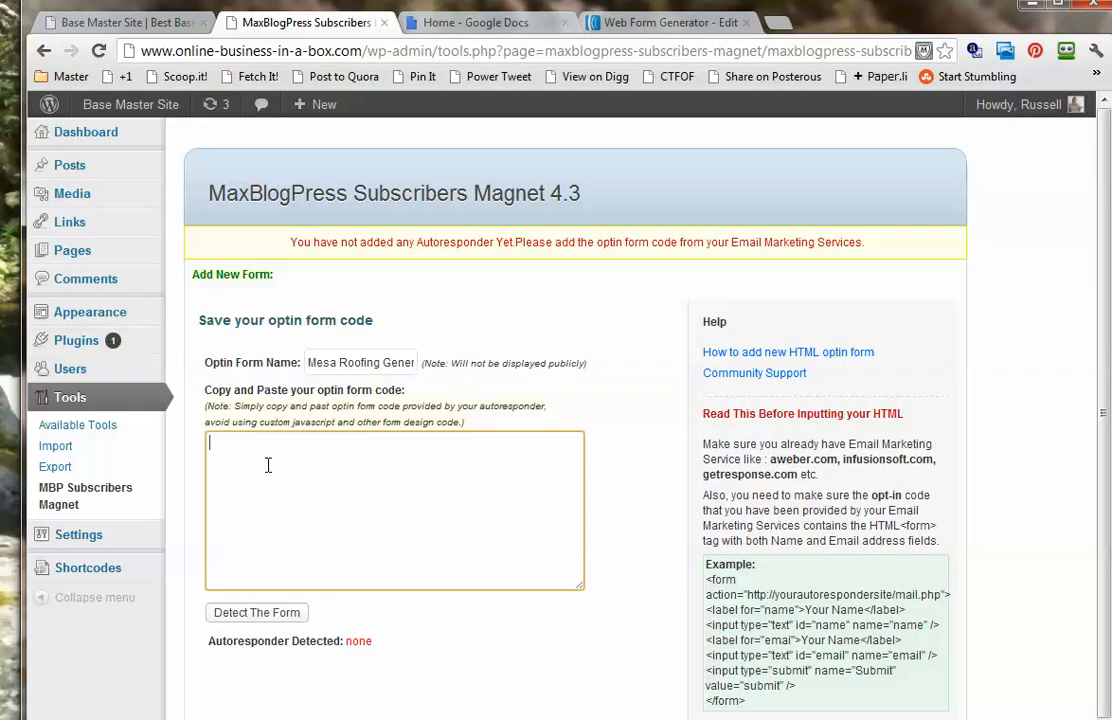
{"action": "key", "text": "ctrl+v"}
{"action": "scroll", "coordinate": [380, 583], "scroll_direction": "up", "scroll_amount": 10}
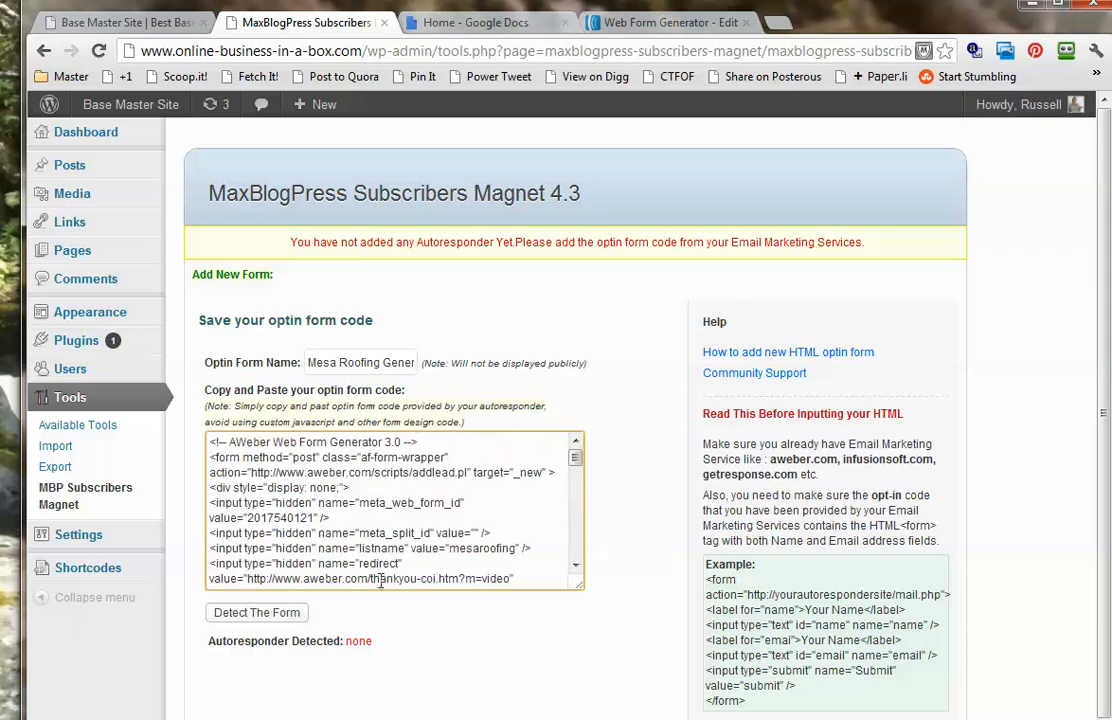
{"action": "left_click", "coordinate": [287, 612]}
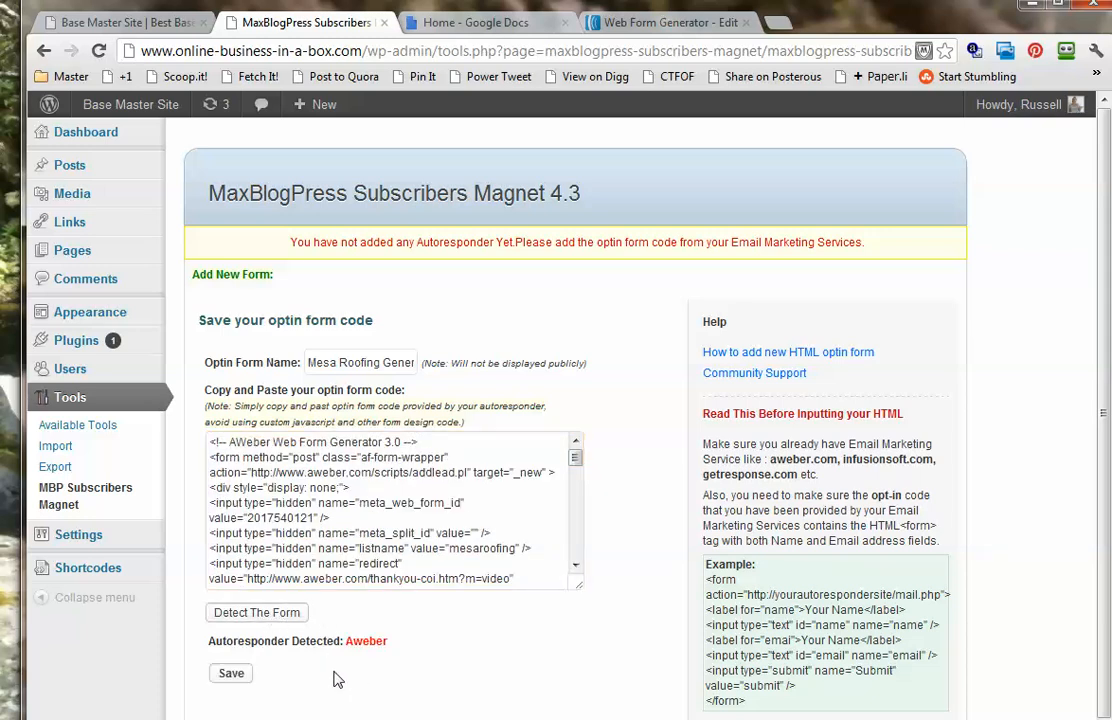
{"action": "left_click_drag", "start_coordinate": [214, 638], "coordinate": [388, 642]}
{"action": "left_click", "coordinate": [231, 673]}
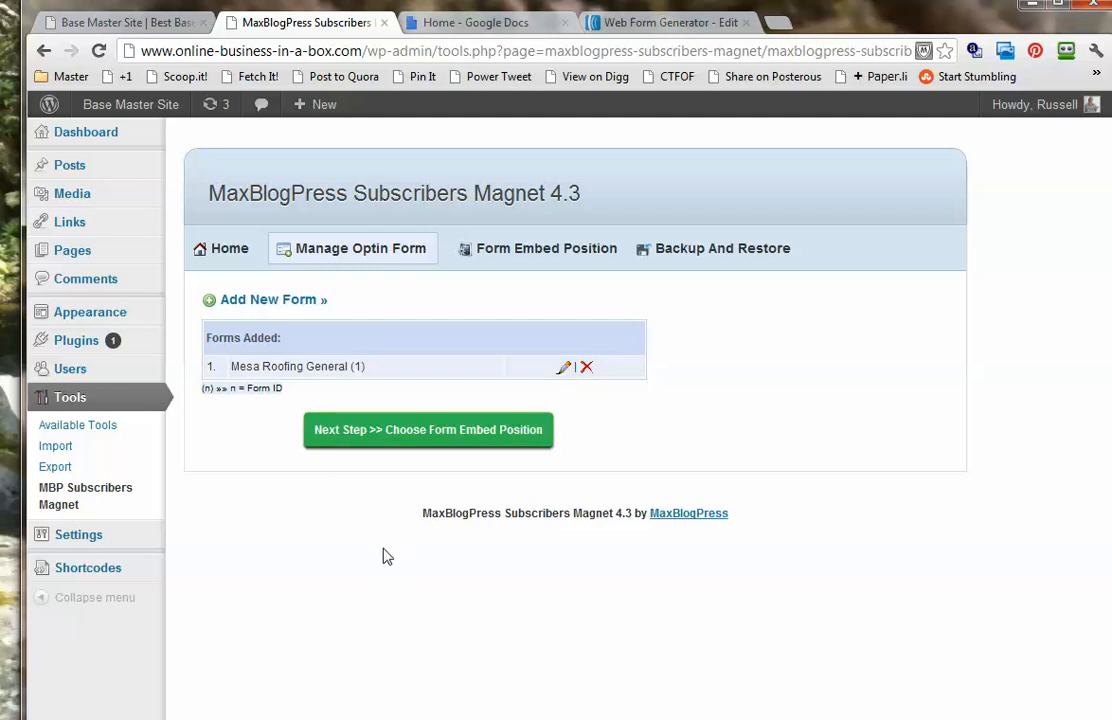
- Proceed to the form embed position settings and examine designs 1 to 6 for the opt-in form within posts
{"action": "left_click", "coordinate": [407, 438]}
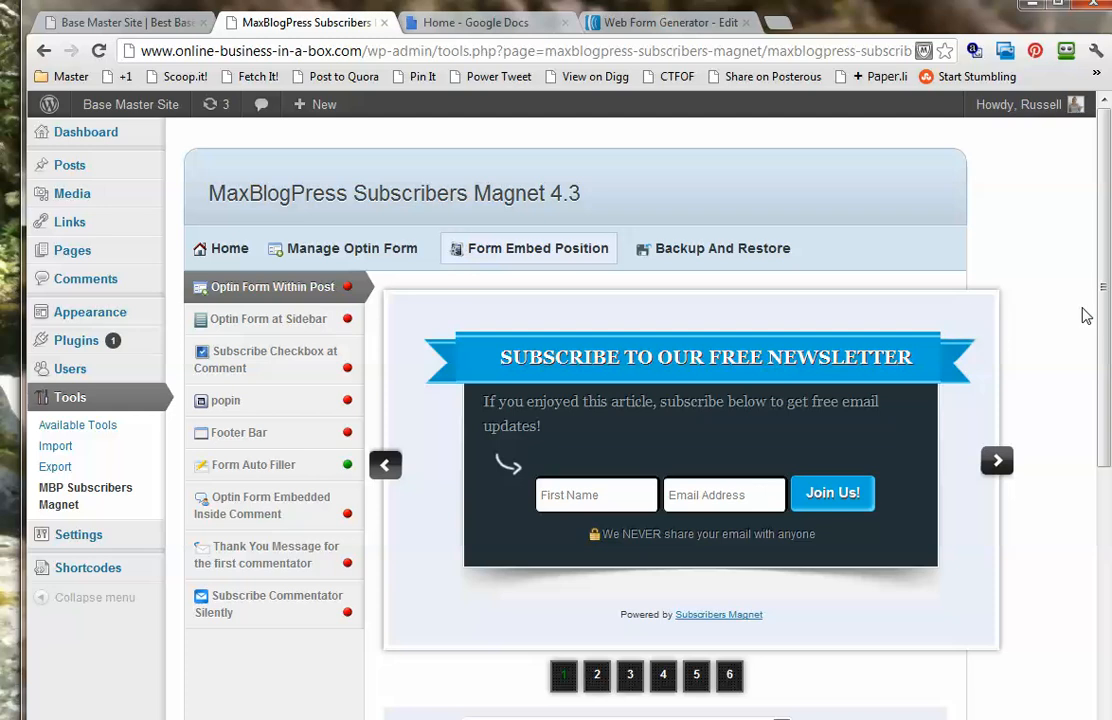
{"action": "left_click", "coordinate": [110, 21]}
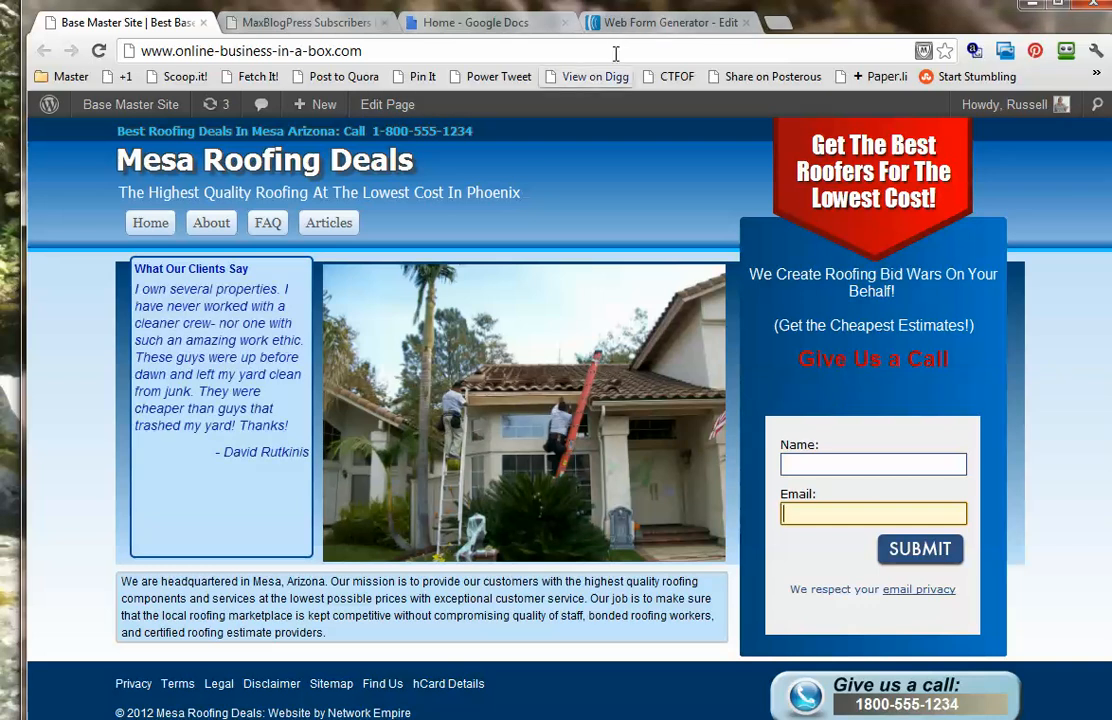
{"action": "left_click", "coordinate": [326, 23]}
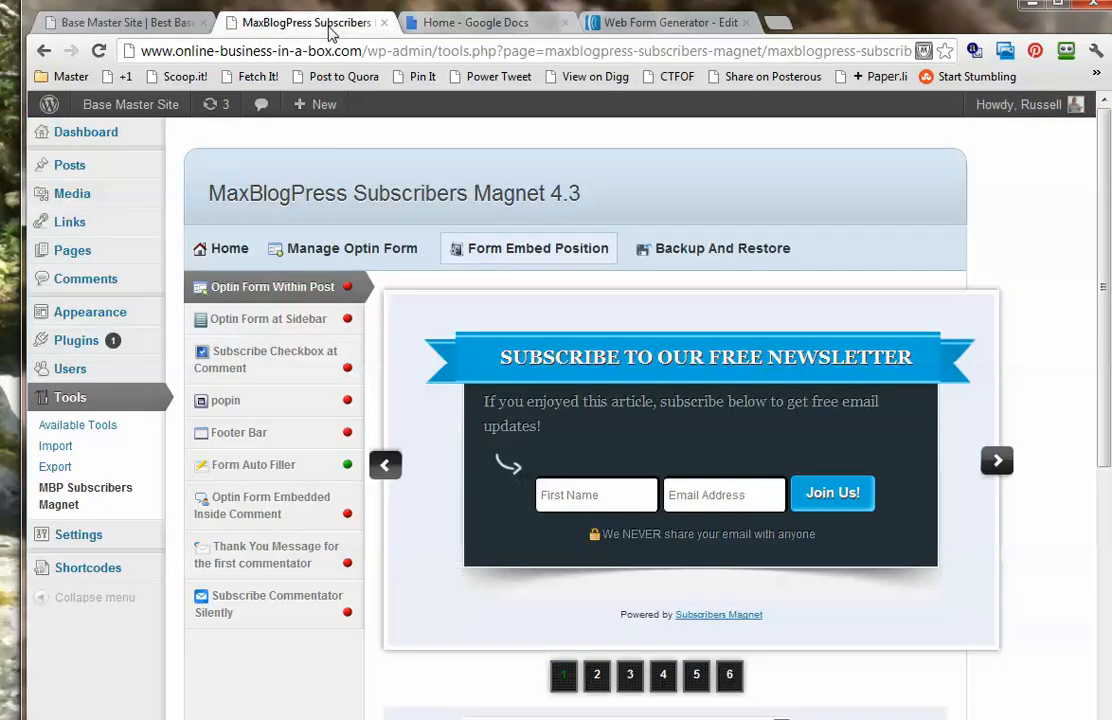
{"action": "scroll", "coordinate": [1100, 258], "scroll_direction": "down", "scroll_amount": 1}
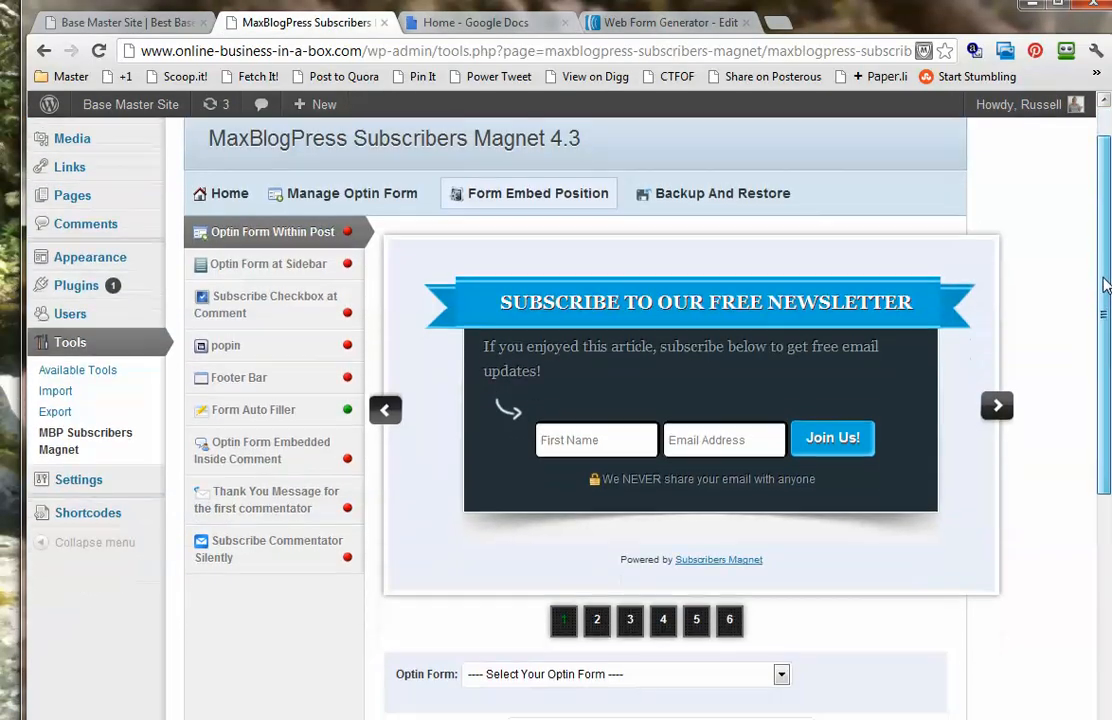
{"action": "left_click", "coordinate": [597, 620]}
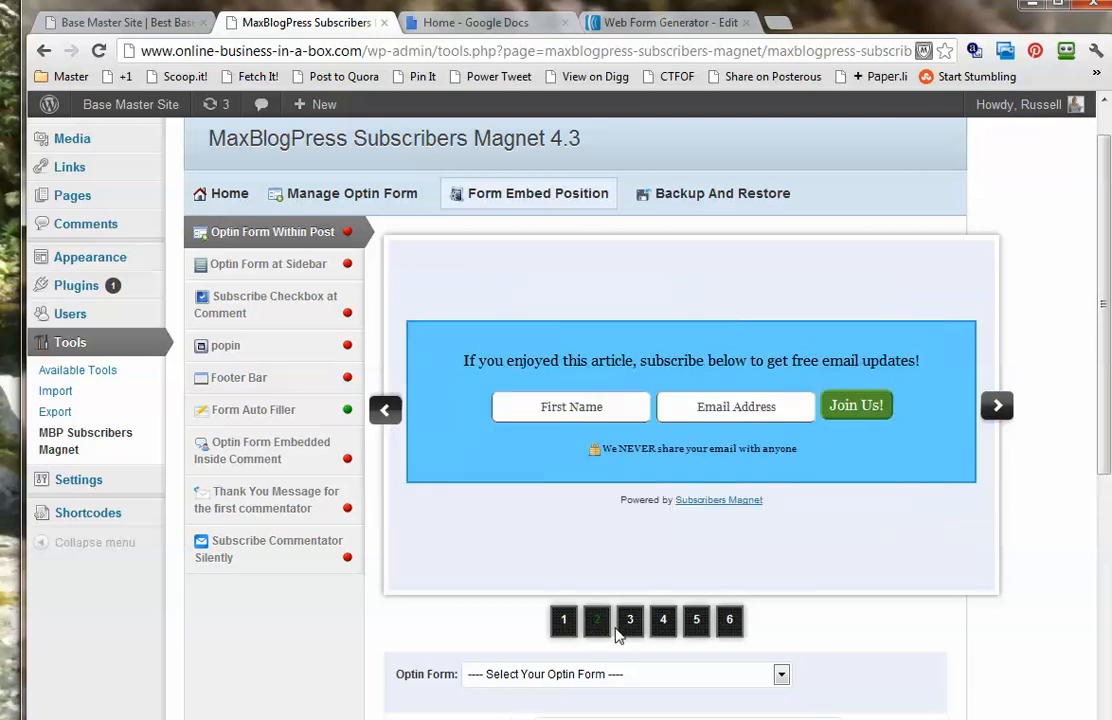
{"action": "left_click", "coordinate": [630, 621]}
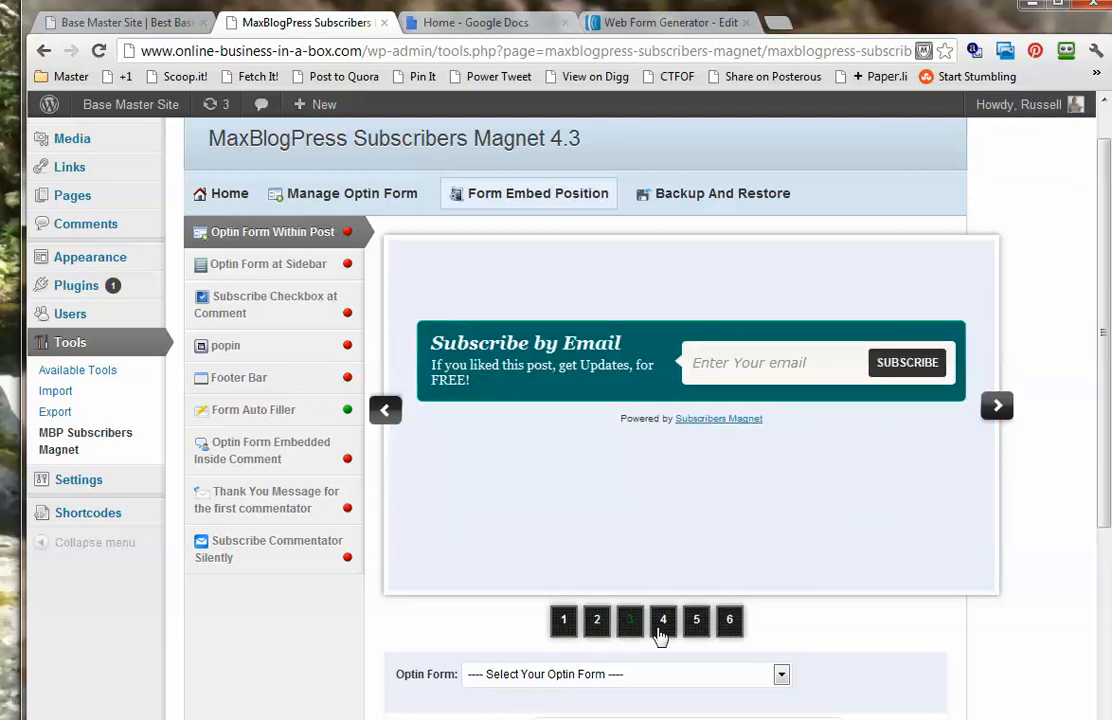
{"action": "left_click", "coordinate": [663, 621]}
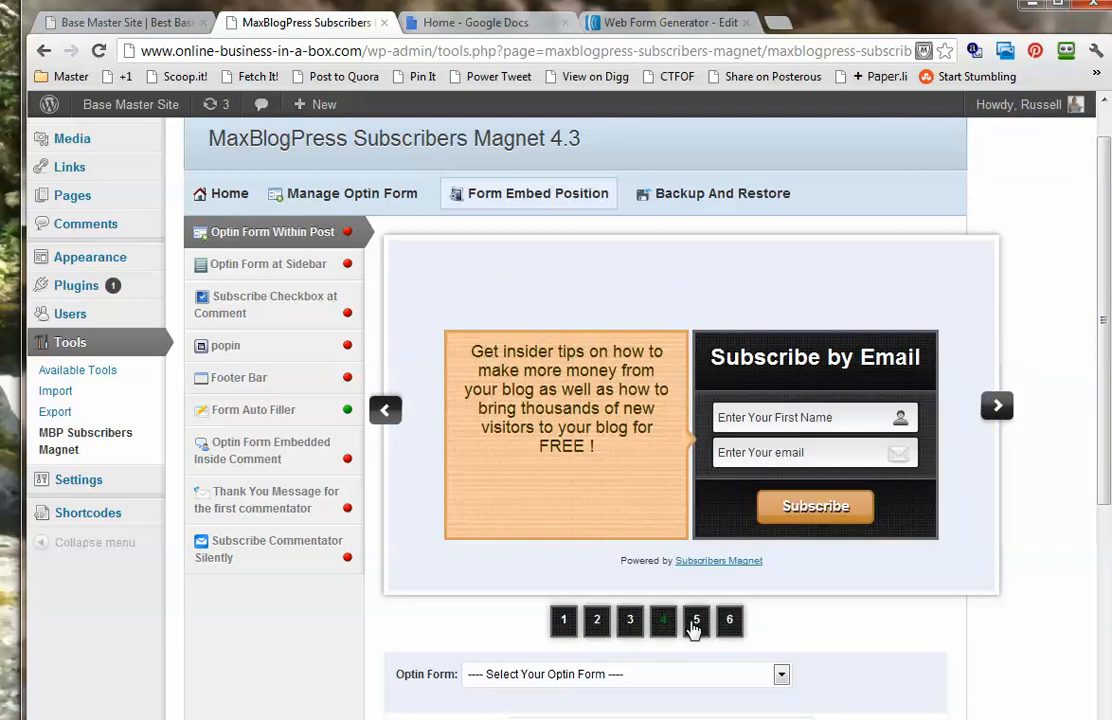
{"action": "left_click", "coordinate": [695, 621]}
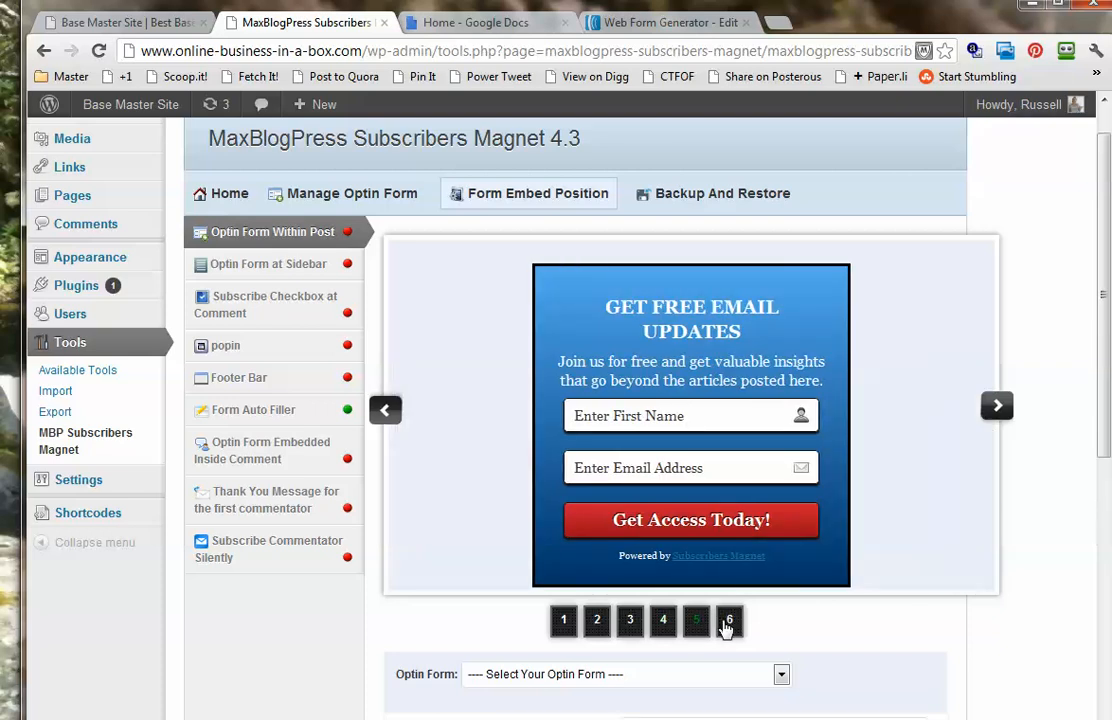
{"action": "left_click", "coordinate": [728, 621]}
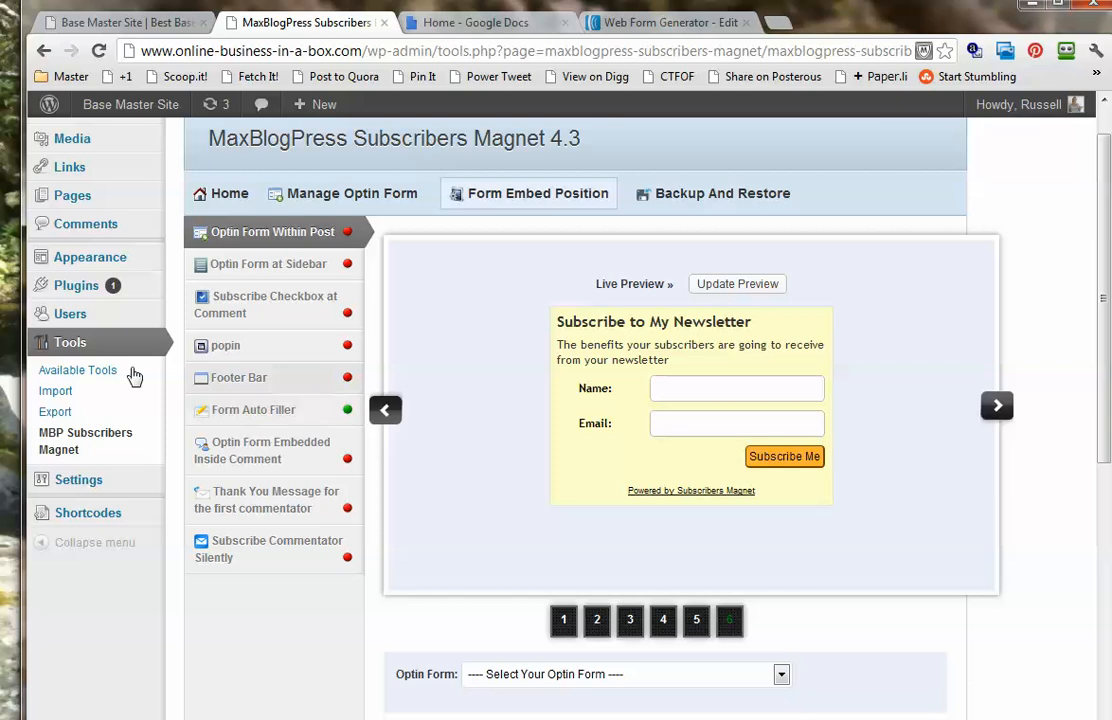
- Open the Footer Bar embed settings and assign the Mesa Roofing General opt-in form
{"action": "left_click_drag", "start_coordinate": [22, 318], "coordinate": [7, 318]}
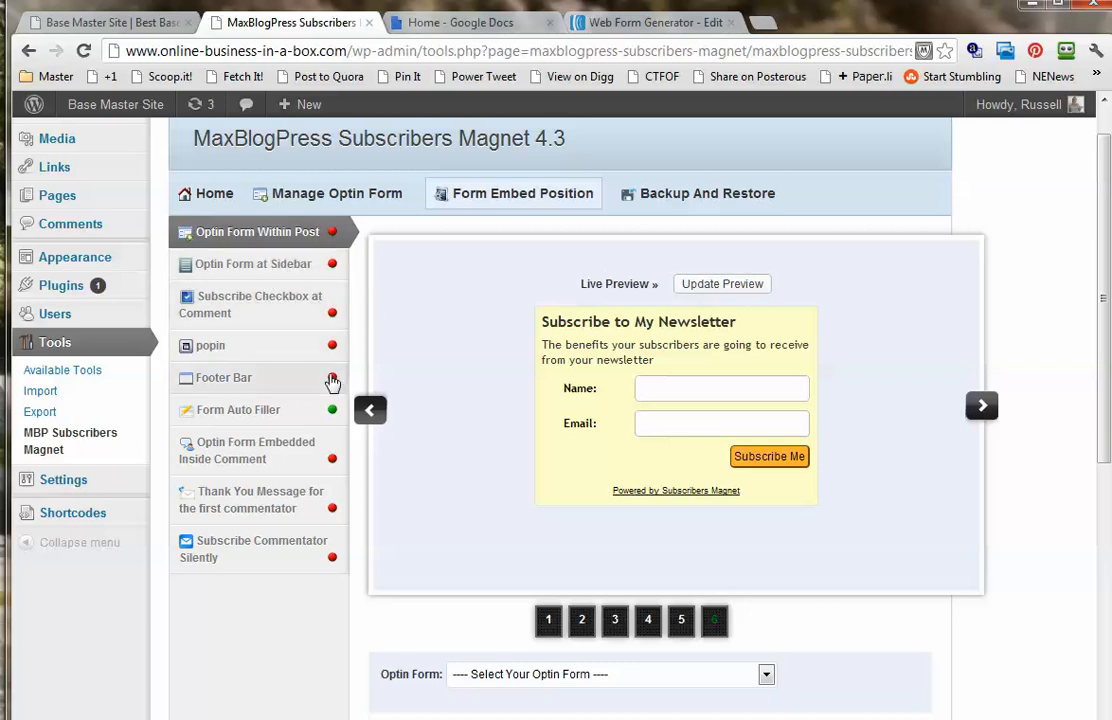
{"action": "left_click", "coordinate": [332, 380]}
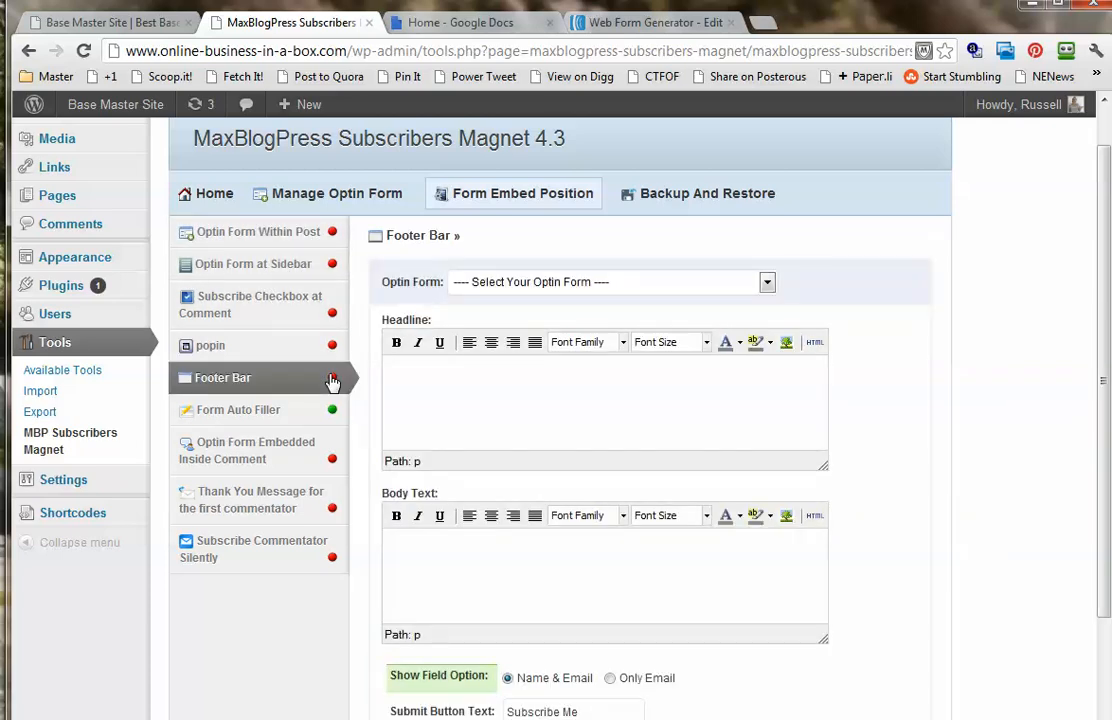
{"action": "left_click", "coordinate": [767, 283]}
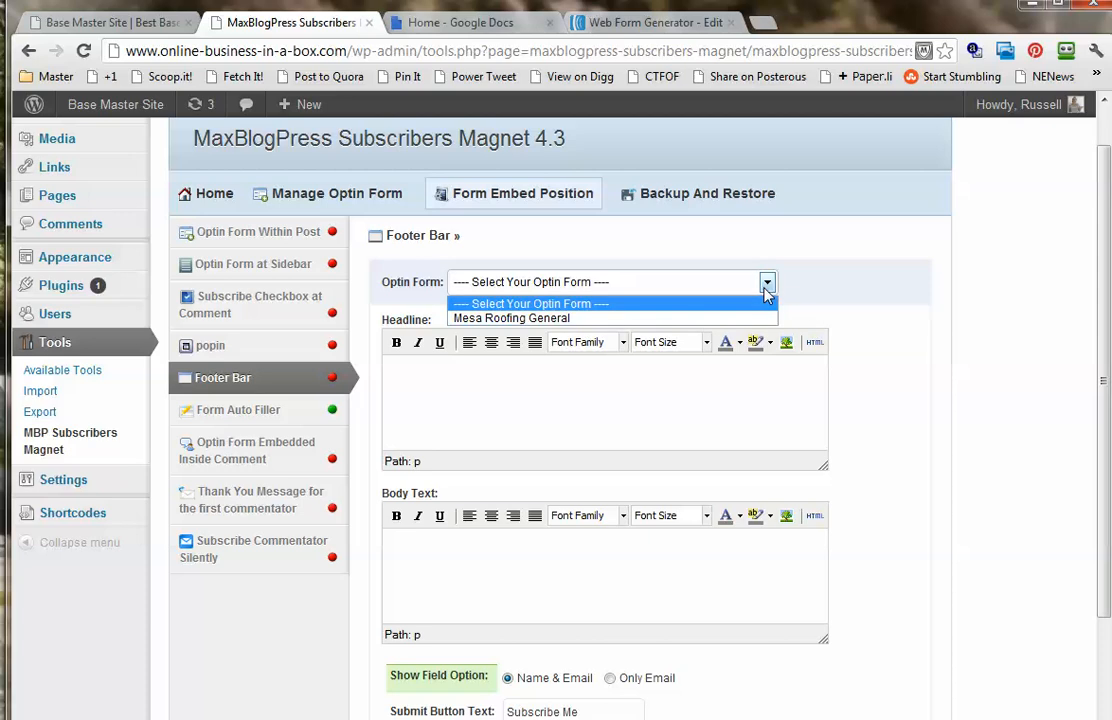
{"action": "left_click", "coordinate": [660, 318]}
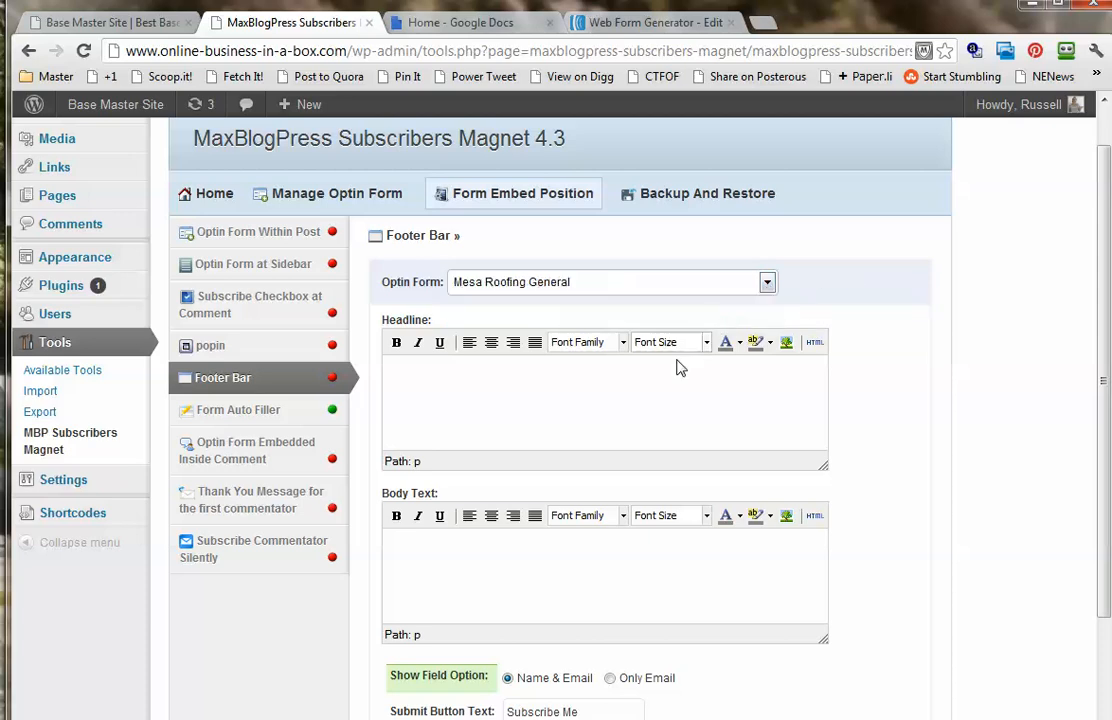
- Enter the Footer Bar headline "Get the Best Roofing Estimate in the Phoenix Area" and expand the additional customization settings
{"action": "left_click", "coordinate": [476, 386]}
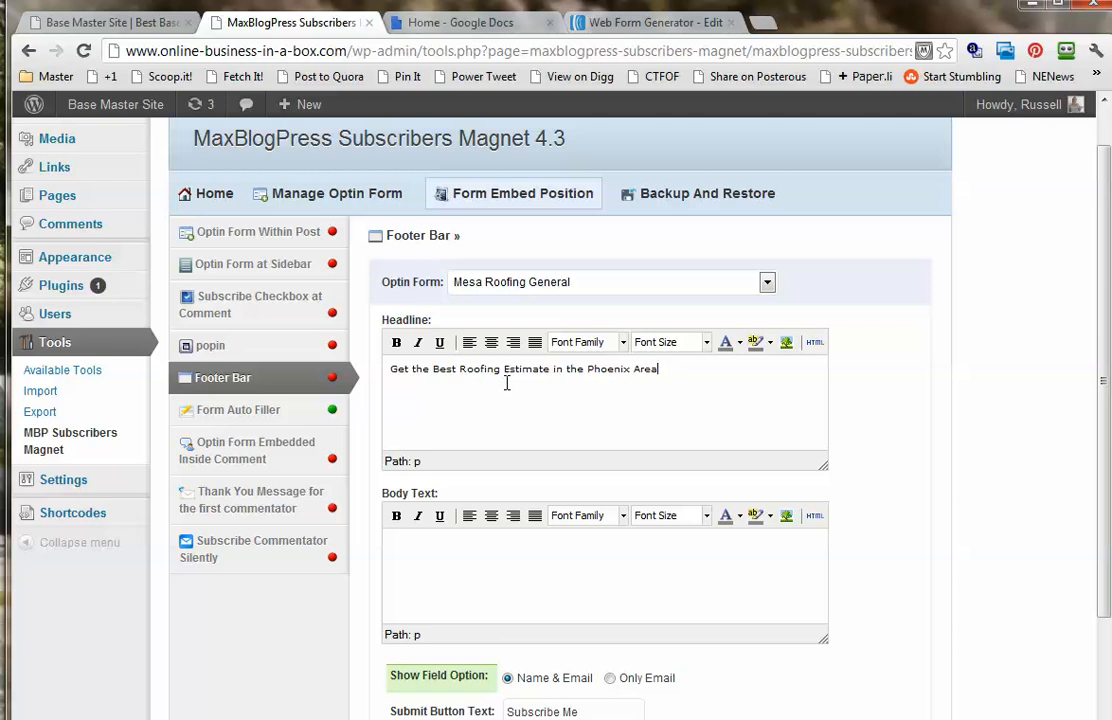
{"action": "scroll", "coordinate": [558, 575], "scroll_direction": "down", "scroll_amount": 2}
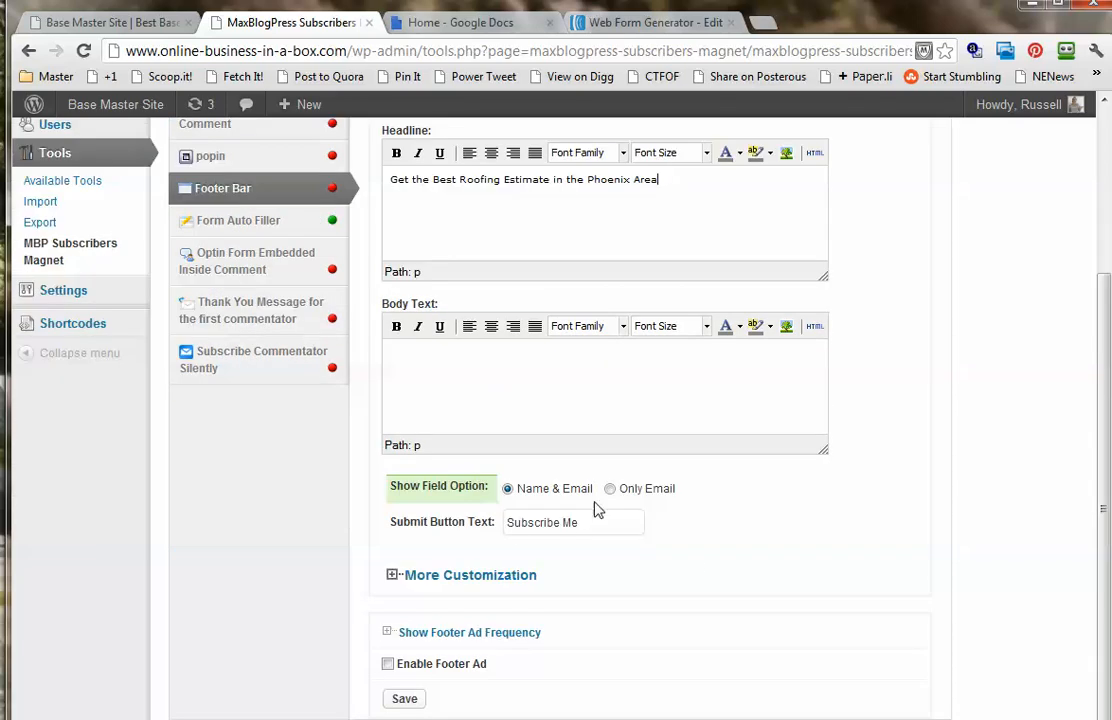
{"action": "left_click", "coordinate": [461, 576]}
{"action": "scroll", "coordinate": [710, 553], "scroll_direction": "down", "scroll_amount": 3}
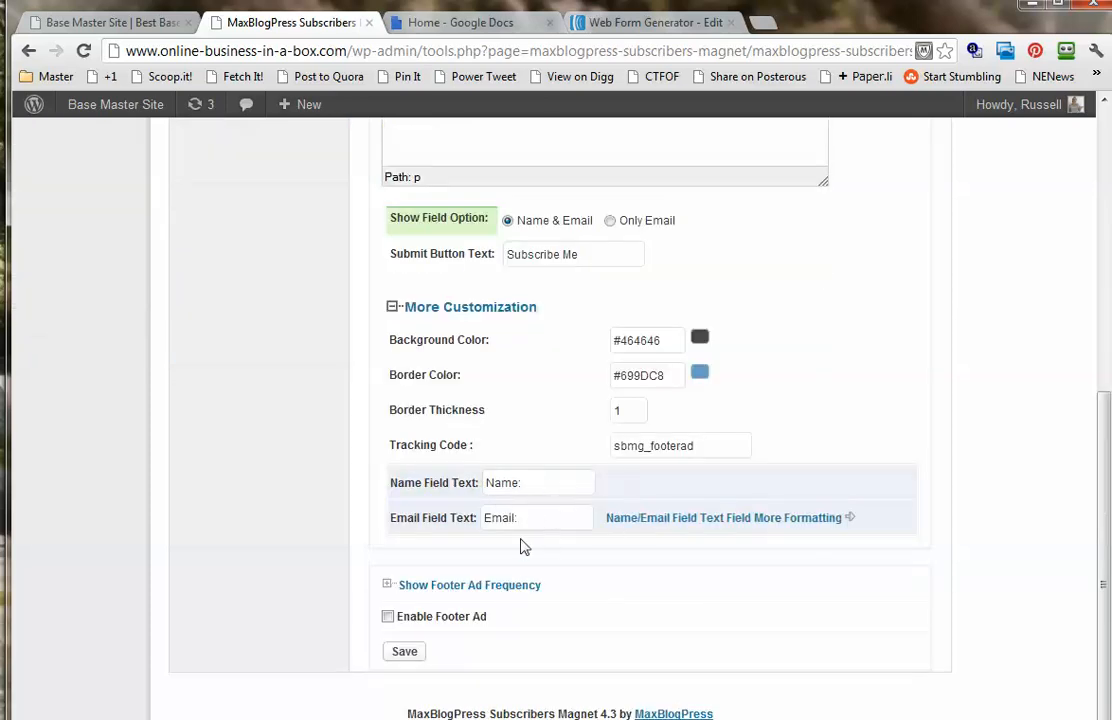
- Expand the footer ad frequency options, enable the footer ad and save the Footer Bar settings
{"action": "left_click", "coordinate": [386, 586]}
{"action": "scroll", "coordinate": [747, 578], "scroll_direction": "down", "scroll_amount": 2}
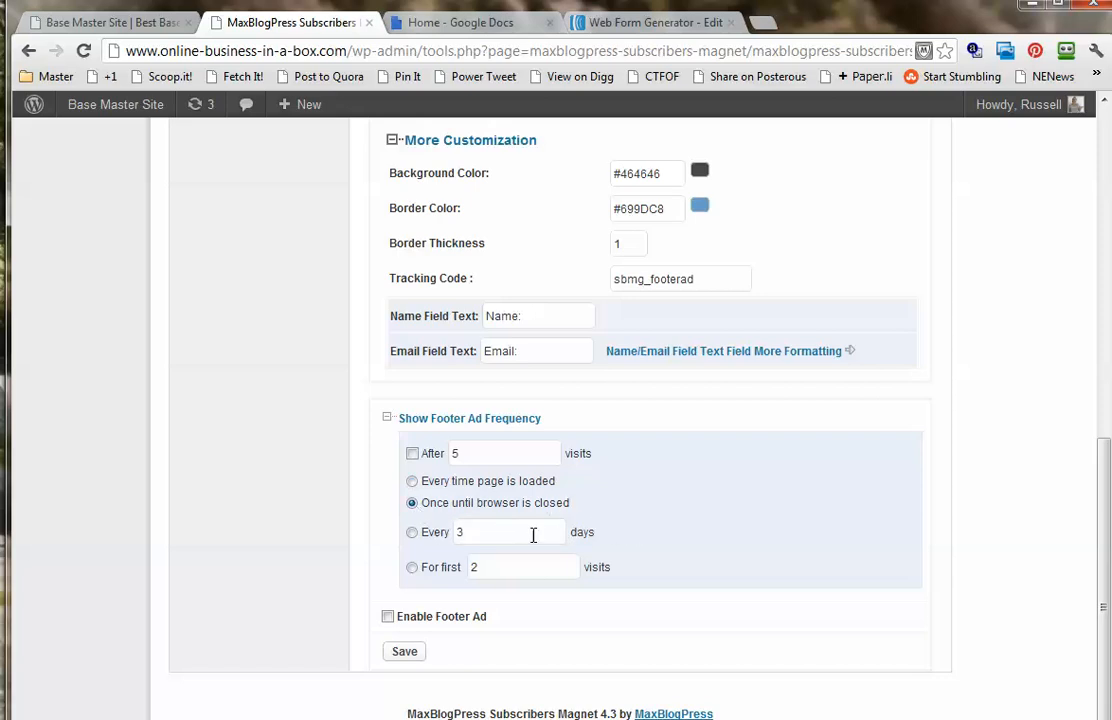
{"action": "left_click", "coordinate": [388, 617]}
{"action": "left_click", "coordinate": [405, 652]}
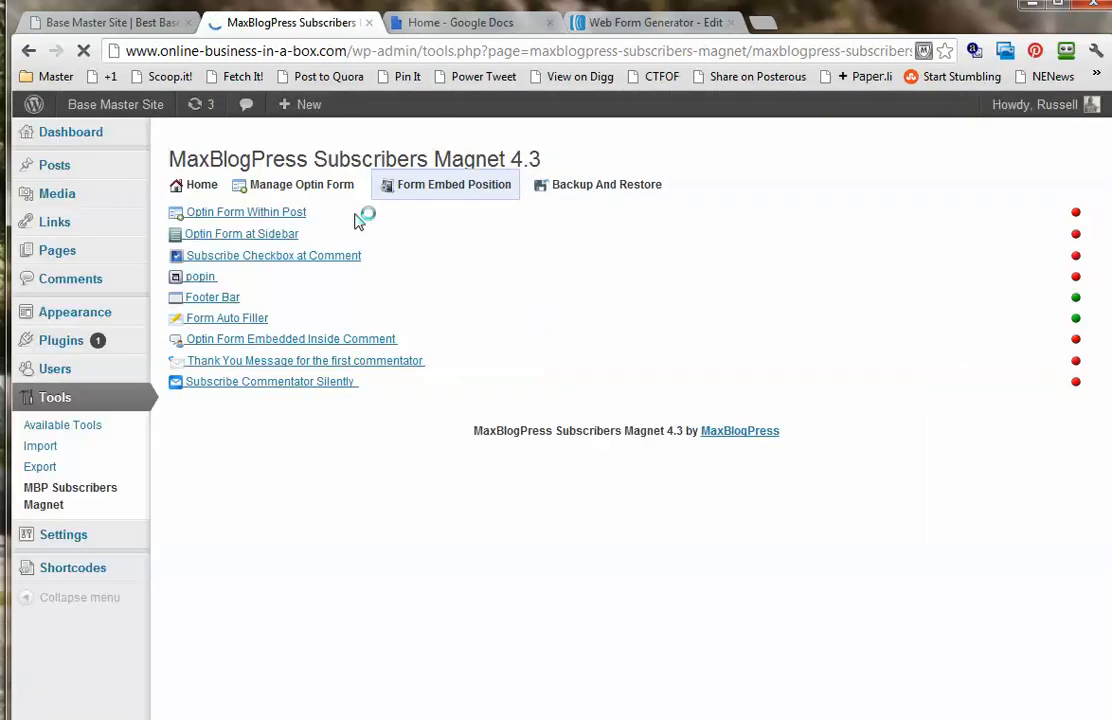
- Switch to the live Mesa Roofing Deals home page and reload it twice to check when the footer bar shows
{"action": "left_click", "coordinate": [141, 22]}
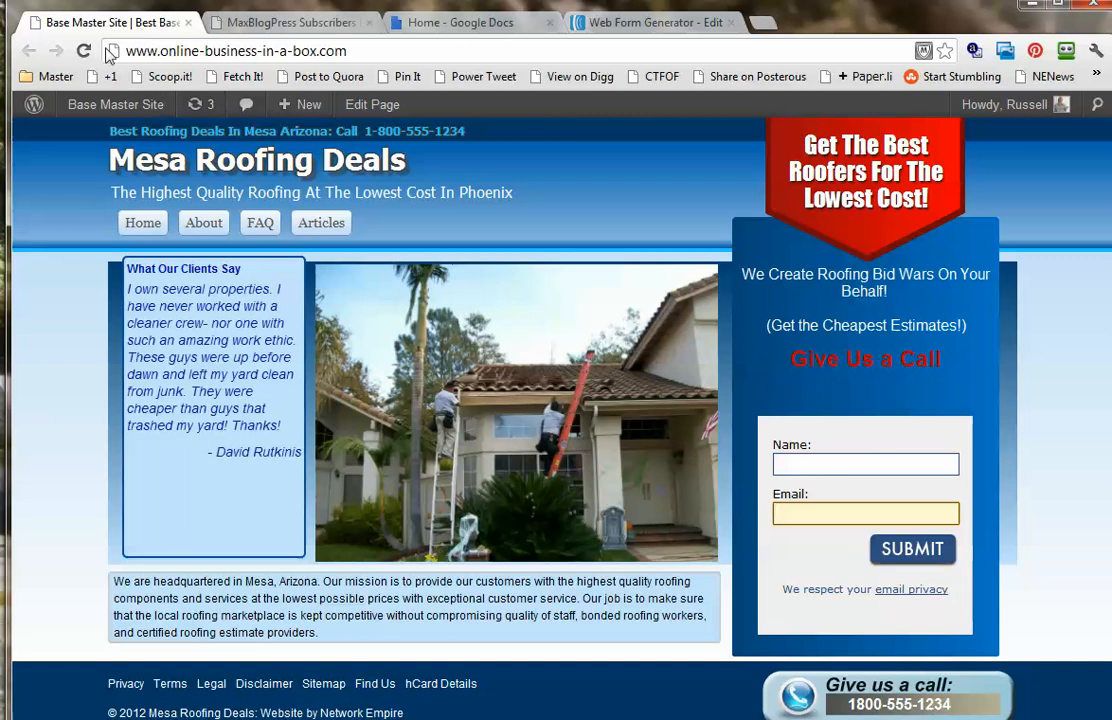
{"action": "left_click", "coordinate": [83, 50]}
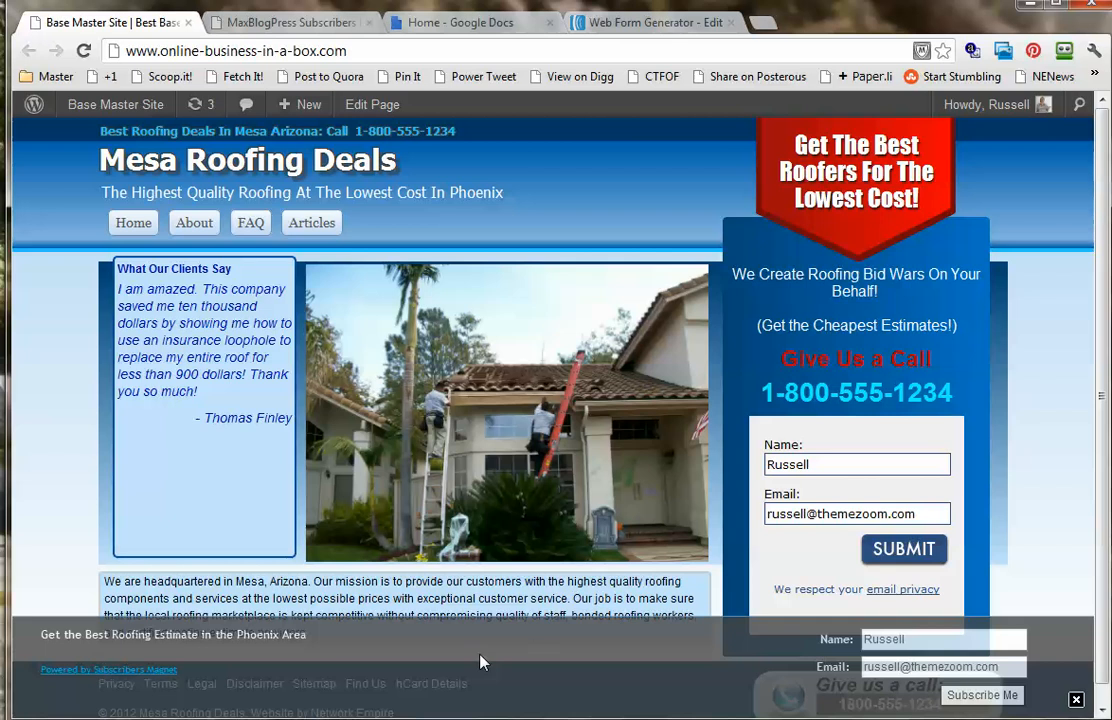
{"action": "left_click", "coordinate": [84, 50]}
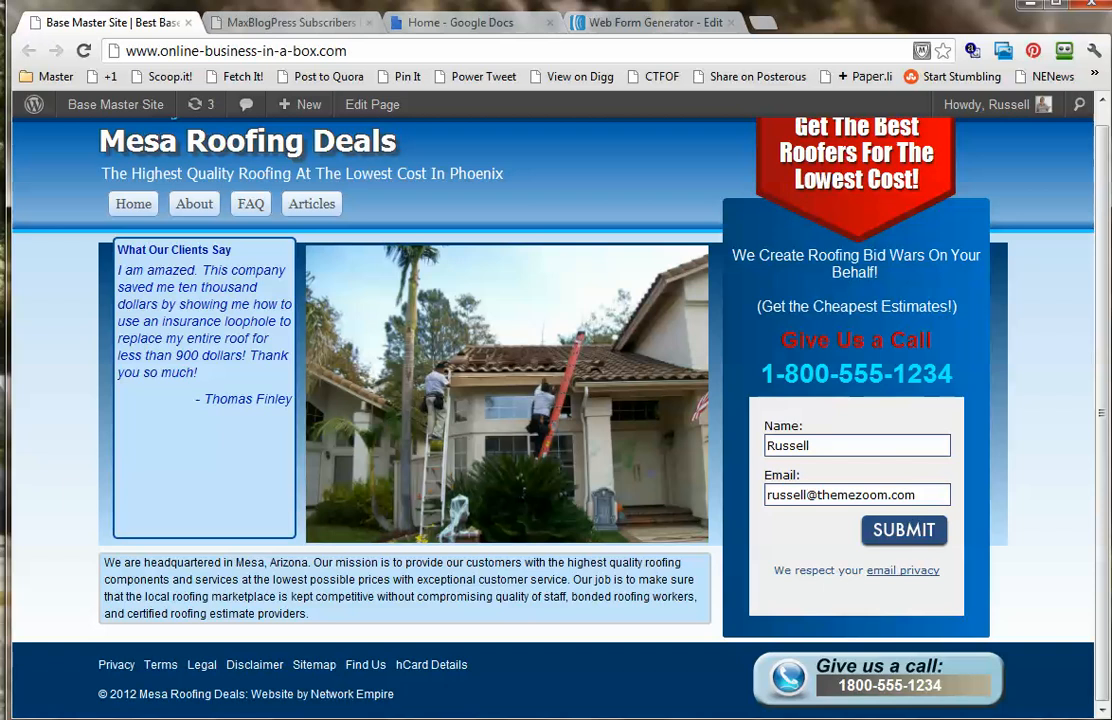
- Set the footer ad frequency to "Every time page is loaded", save it and reload the live home page to check the bar
{"action": "key", "text": "ctrl+Tab"}
{"action": "scroll", "coordinate": [517, 537], "scroll_direction": "down", "scroll_amount": 4}
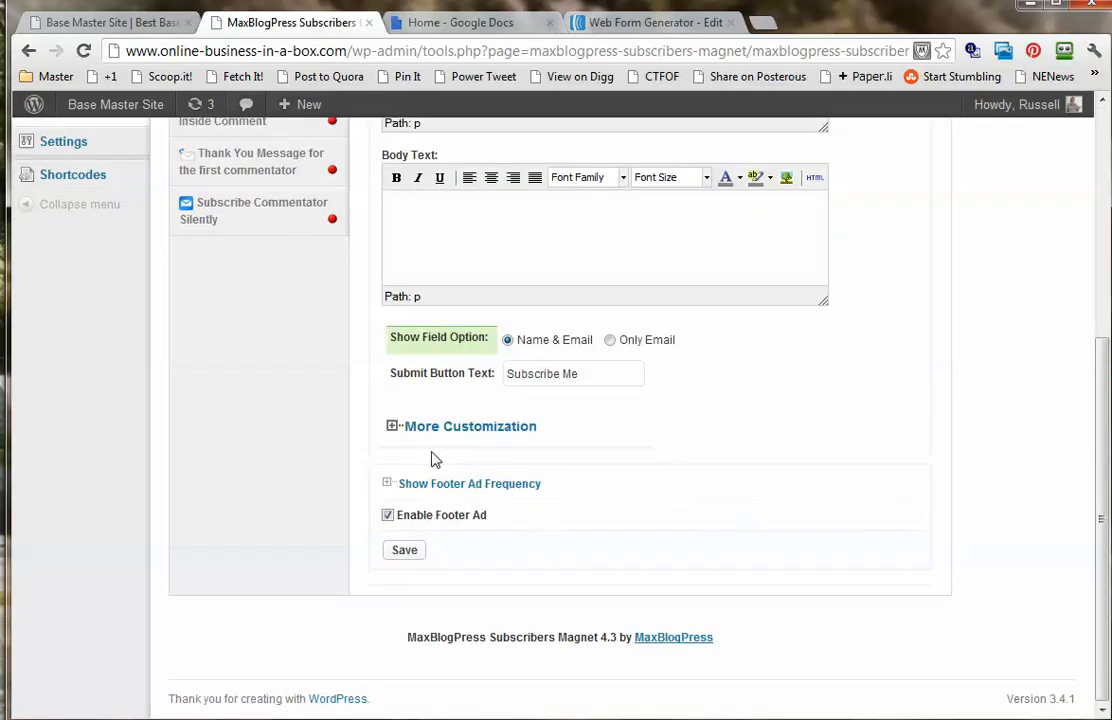
{"action": "left_click", "coordinate": [388, 484]}
{"action": "scroll", "coordinate": [662, 531], "scroll_direction": "down", "scroll_amount": 2}
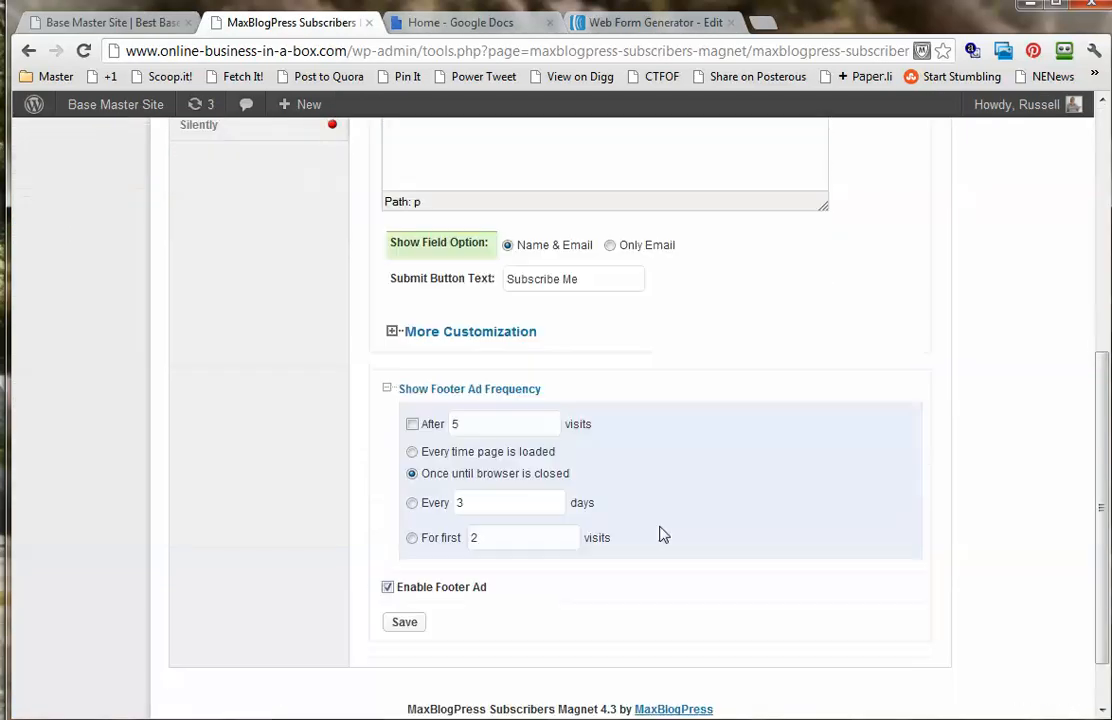
{"action": "left_click", "coordinate": [414, 380]}
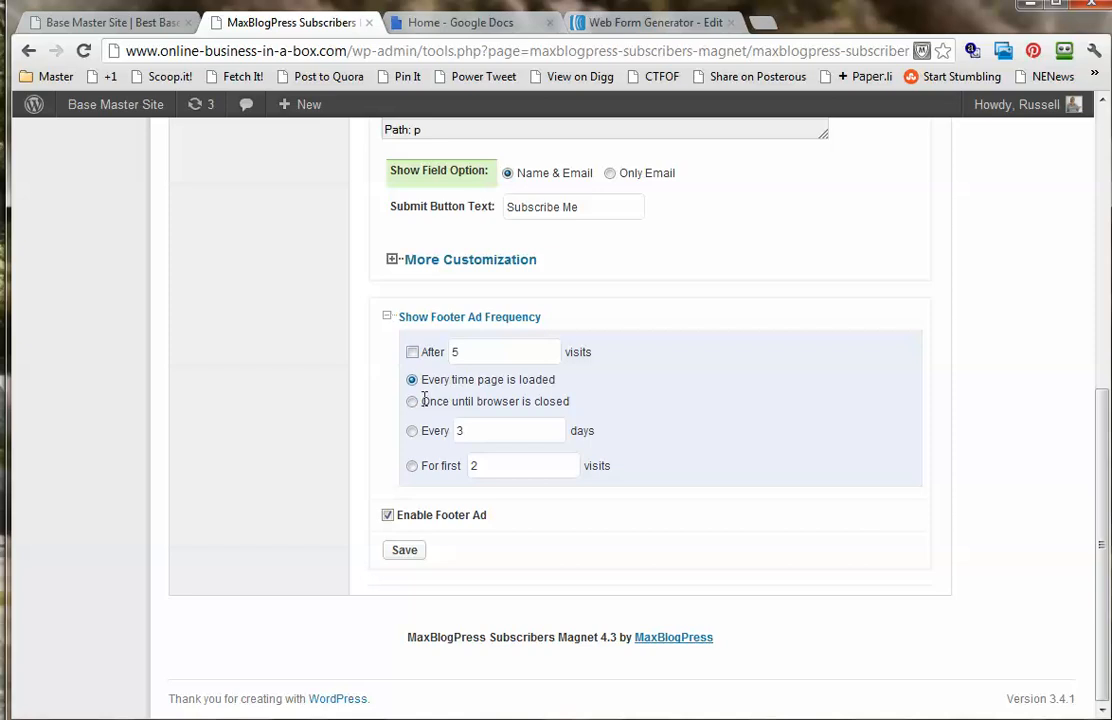
{"action": "left_click", "coordinate": [405, 551]}
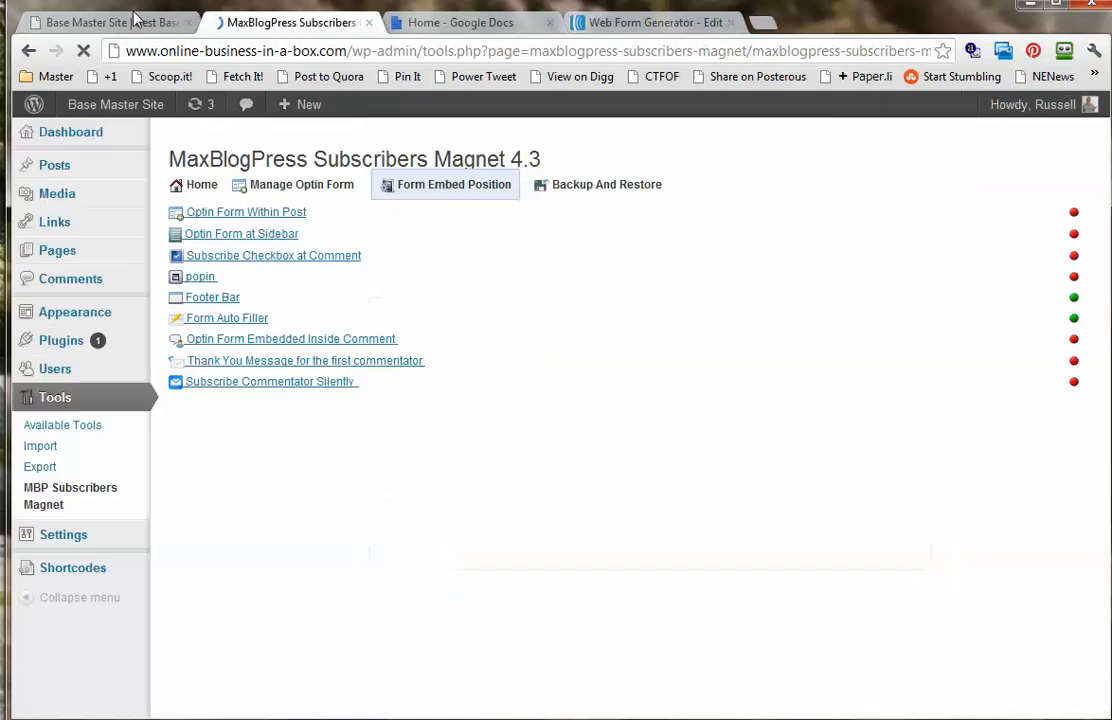
{"action": "left_click", "coordinate": [114, 24]}
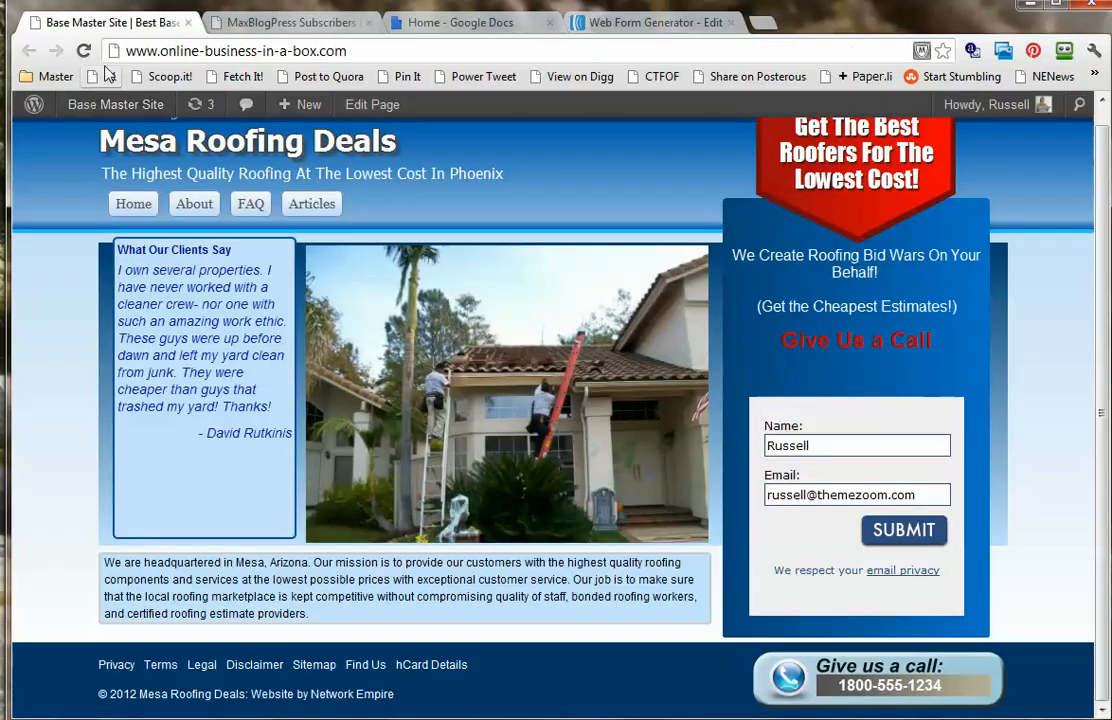
{"action": "left_click", "coordinate": [83, 50]}
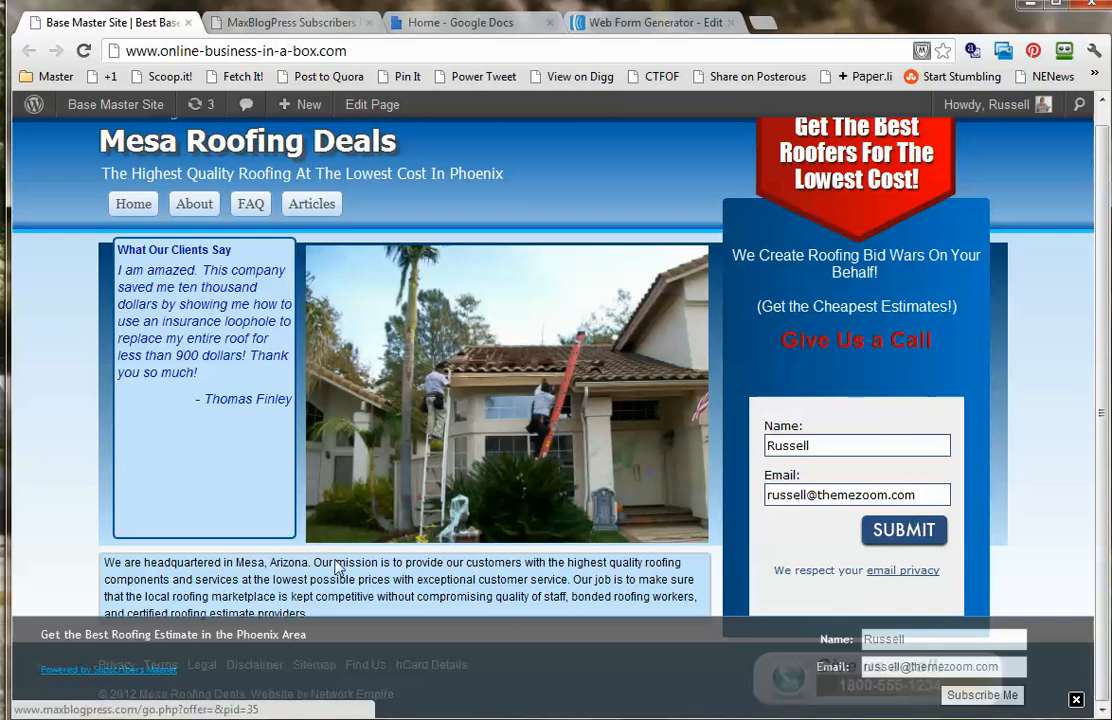
- Turn off the Powered By "MaxBlogPress Subscribers Magnet" link in the plugin's home options, submit it and reload the live home page
{"action": "left_click", "coordinate": [276, 21]}
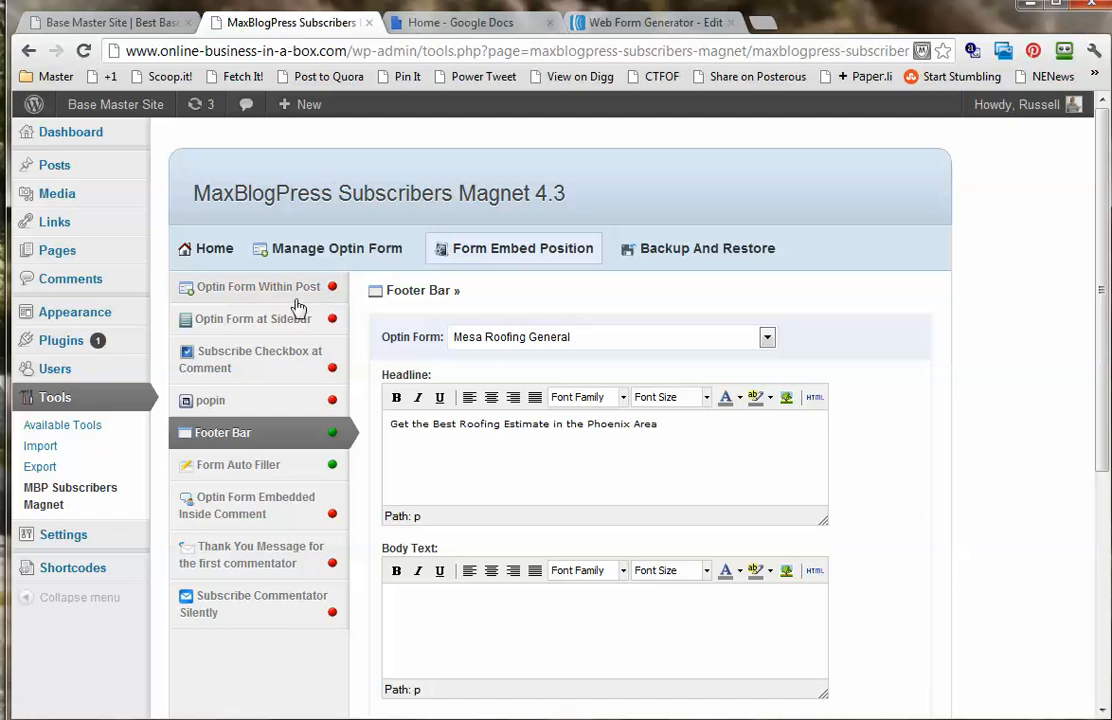
{"action": "left_click", "coordinate": [214, 248]}
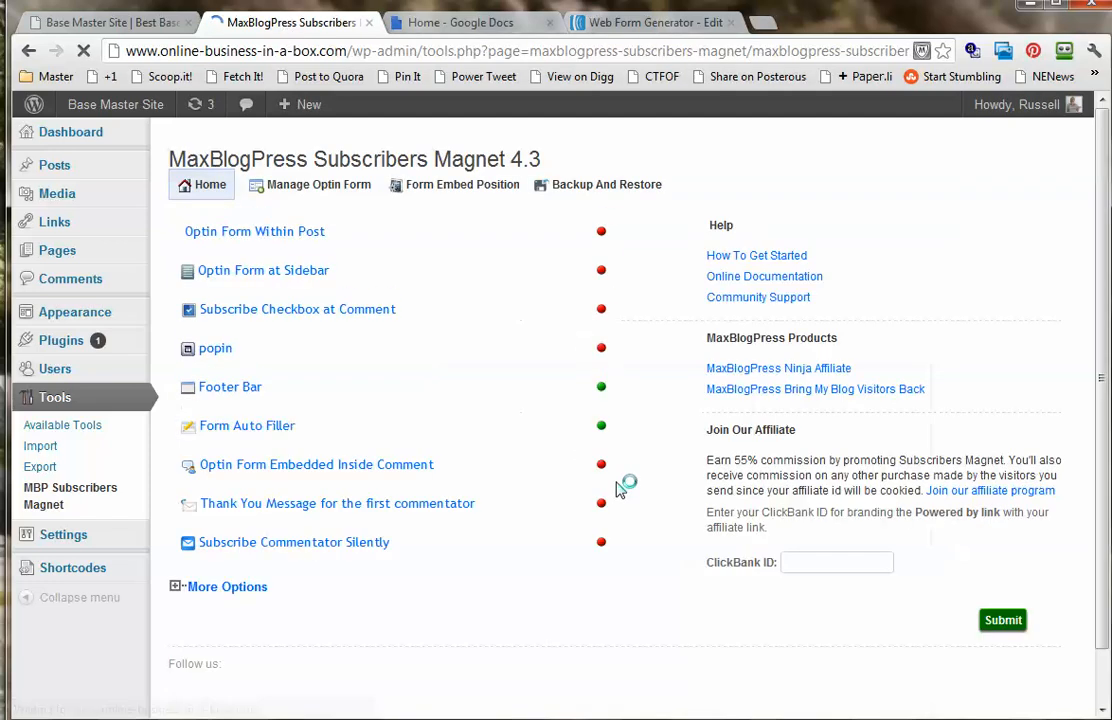
{"action": "scroll", "coordinate": [640, 487], "scroll_direction": "down", "scroll_amount": 2}
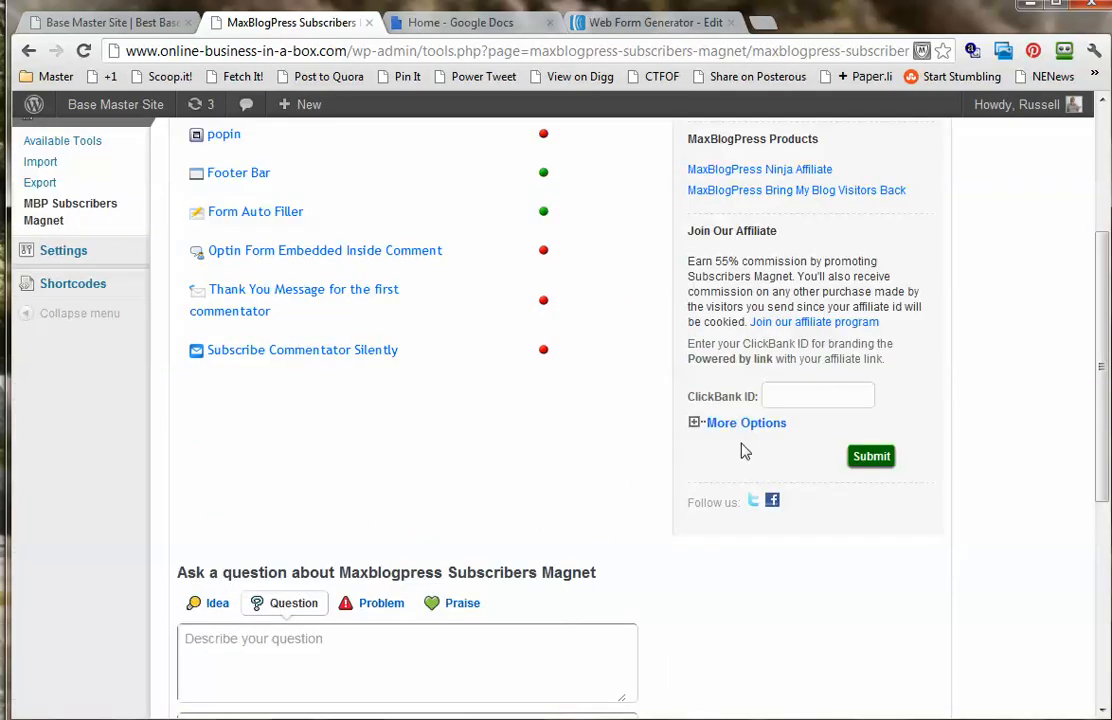
{"action": "left_click", "coordinate": [708, 424]}
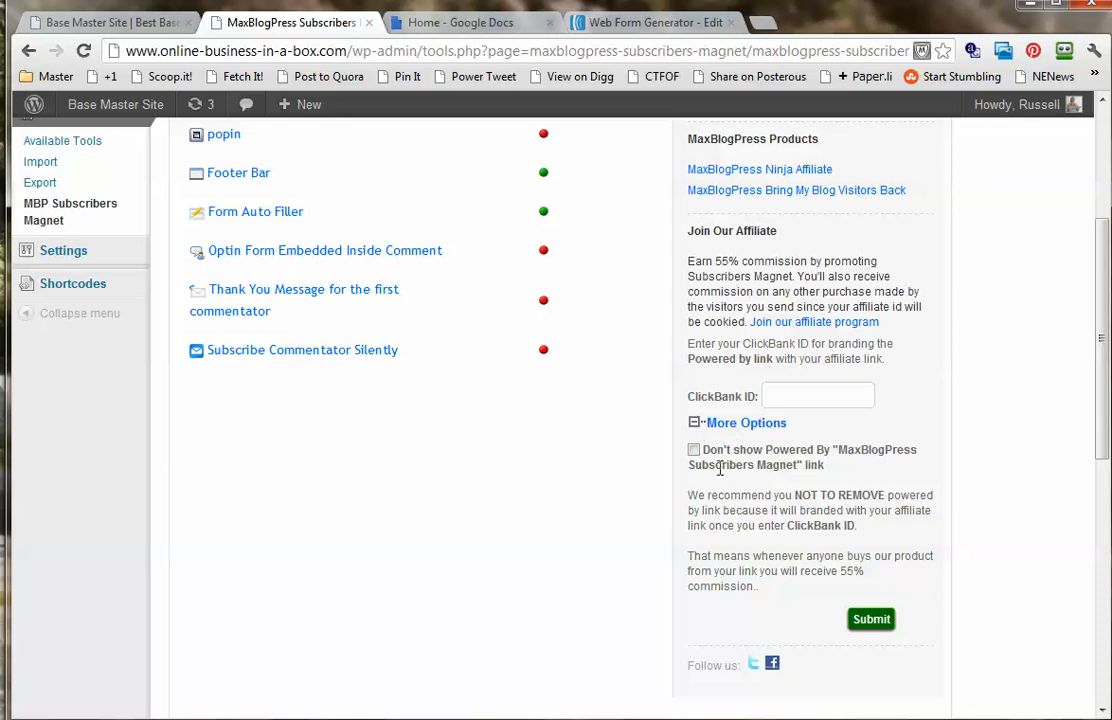
{"action": "left_click", "coordinate": [694, 451]}
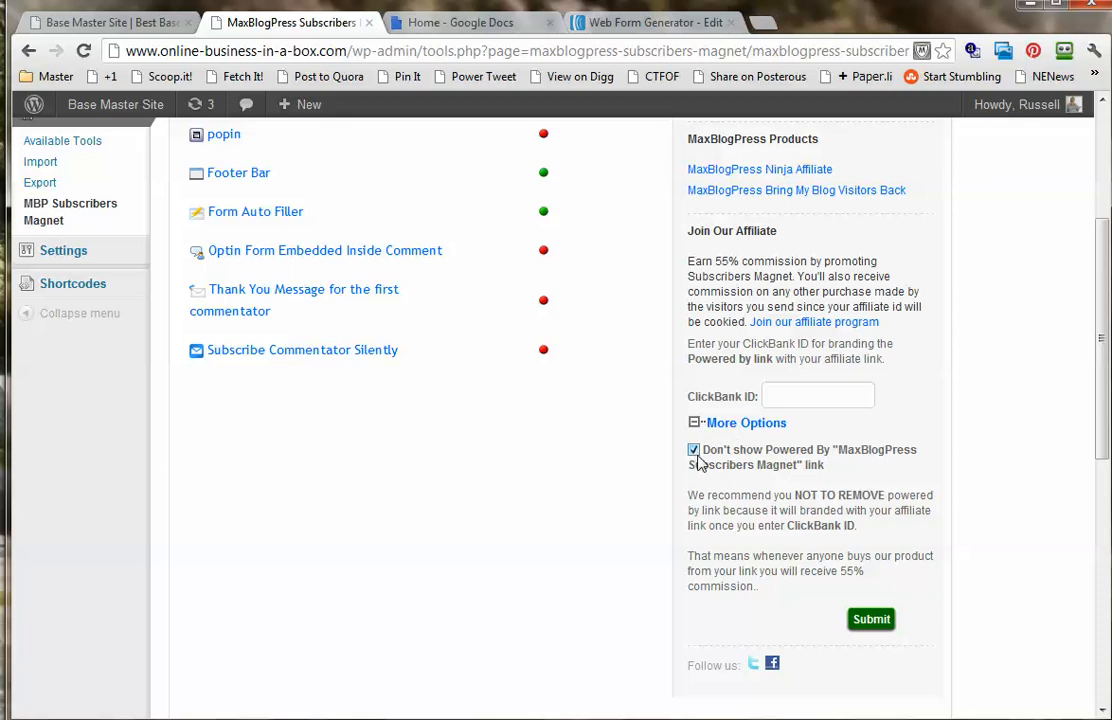
{"action": "left_click", "coordinate": [869, 620]}
{"action": "left_click", "coordinate": [130, 24]}
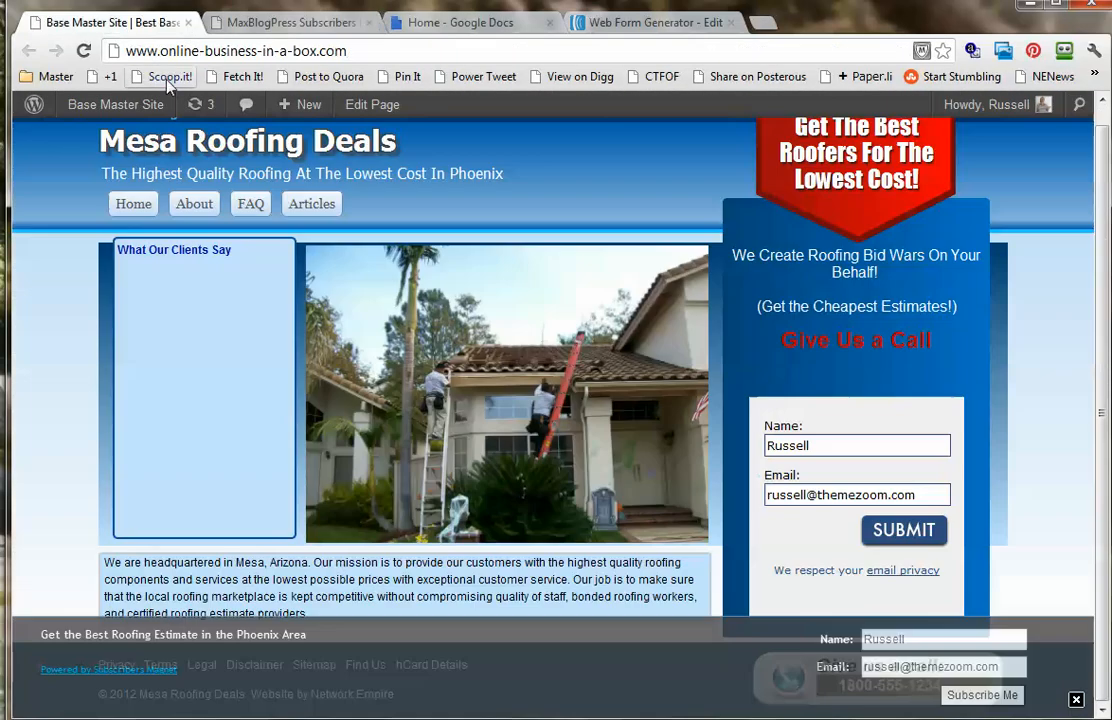
{"action": "left_click", "coordinate": [56, 50]}
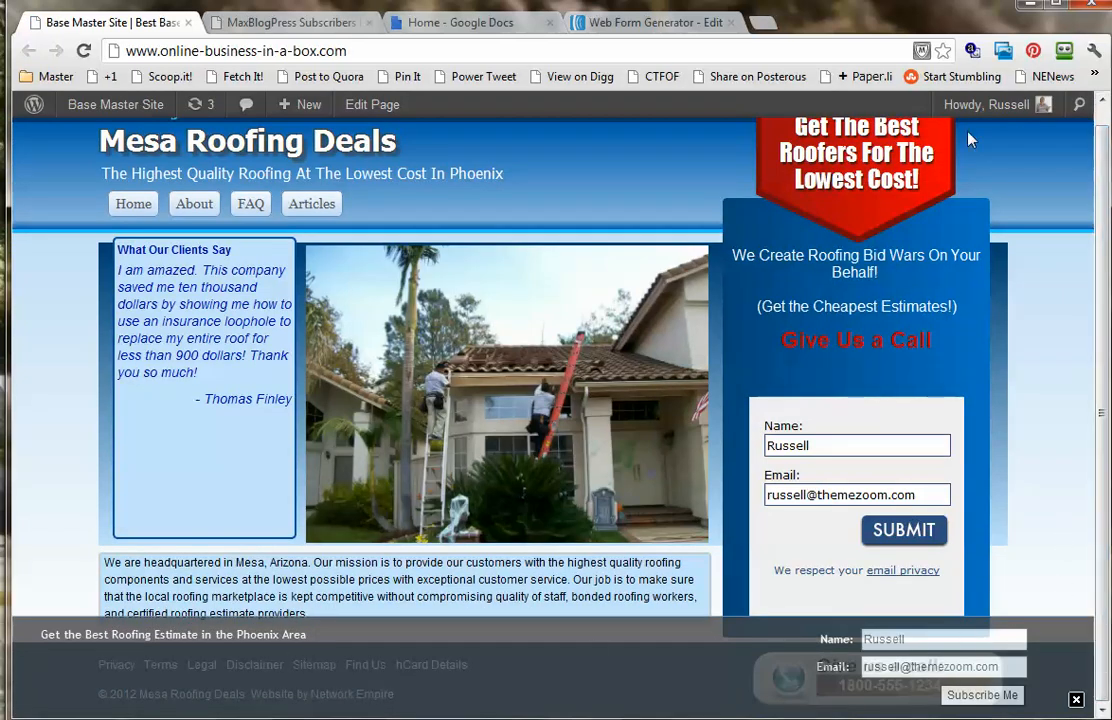
- Move and resize the browser window to check how the footer bar fits the page width
{"action": "left_click_drag", "start_coordinate": [849, 26], "coordinate": [746, 0]}
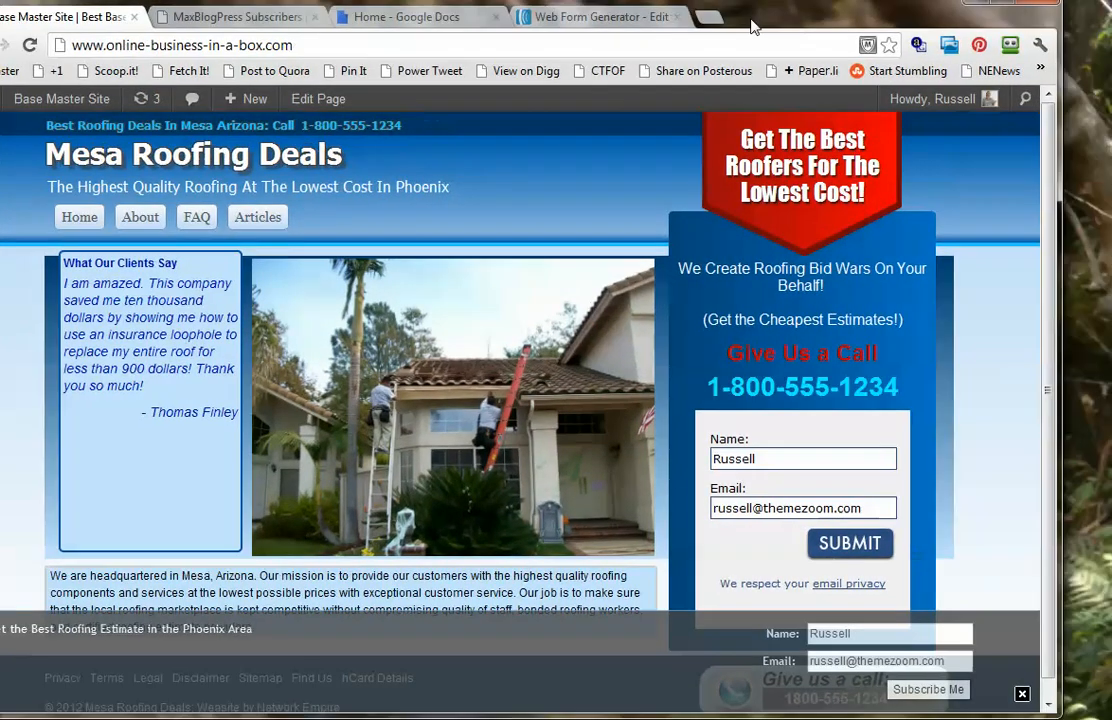
{"action": "left_click_drag", "start_coordinate": [754, 26], "coordinate": [567, 6]}
{"action": "left_click_drag", "start_coordinate": [860, 455], "coordinate": [871, 516]}
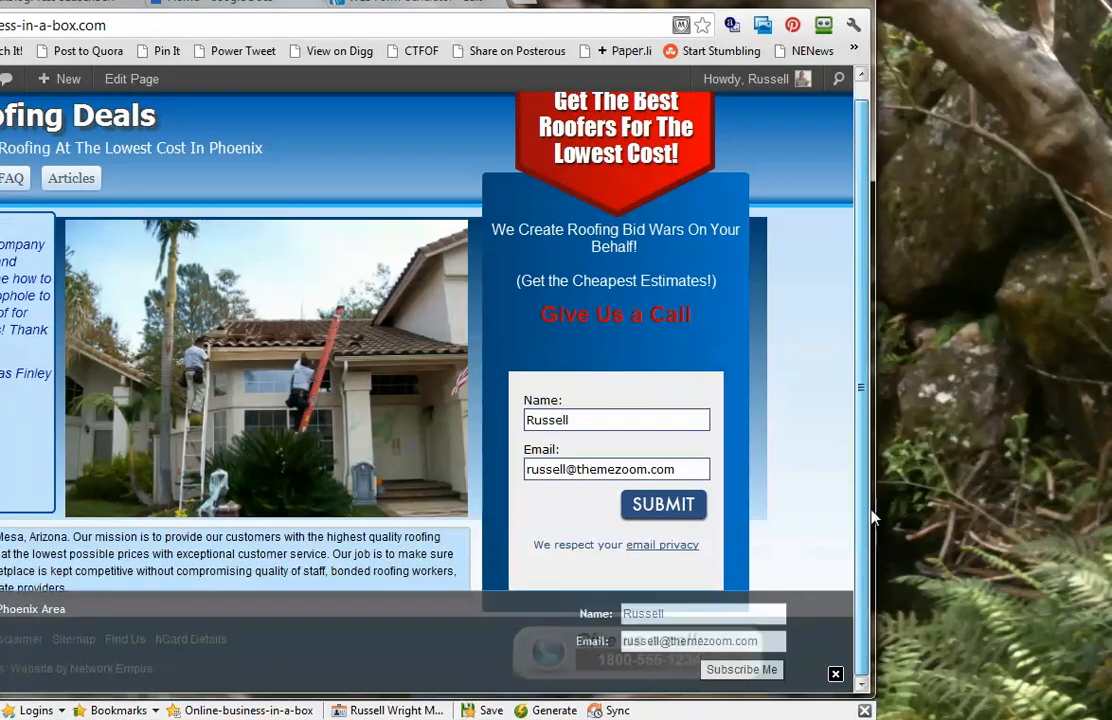
{"action": "left_click_drag", "start_coordinate": [871, 697], "coordinate": [1060, 695]}
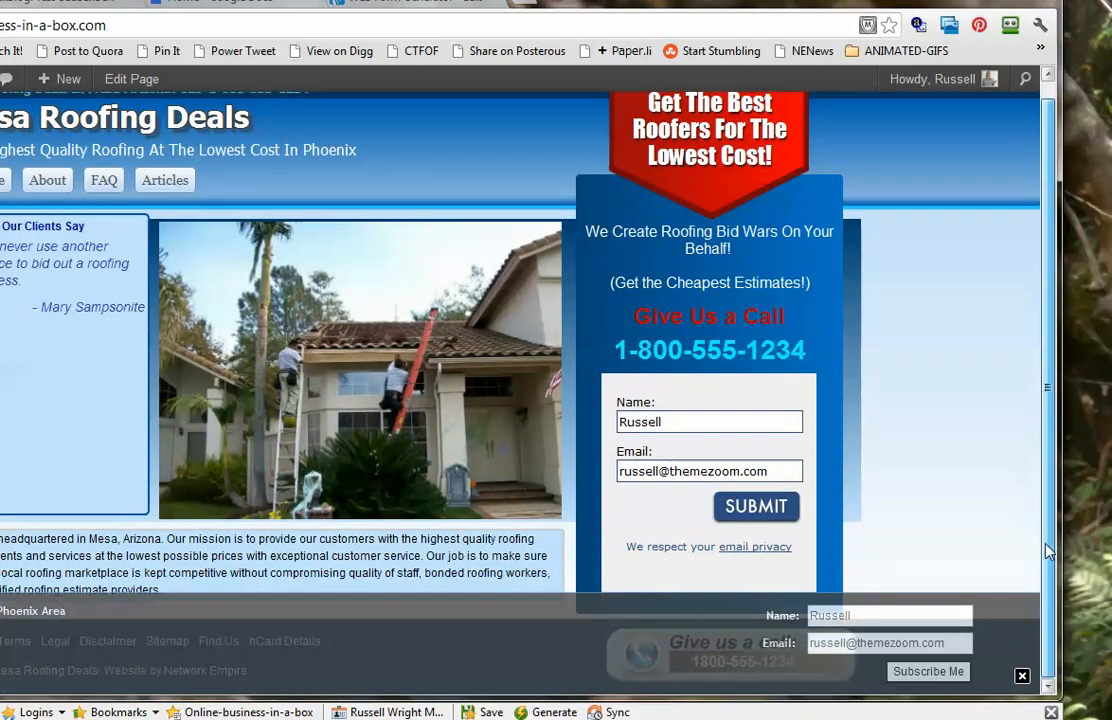
- Examine the auto-filled name and email fields in the home page's opt-in form, widening the browser window
{"action": "double_click", "coordinate": [681, 421]}
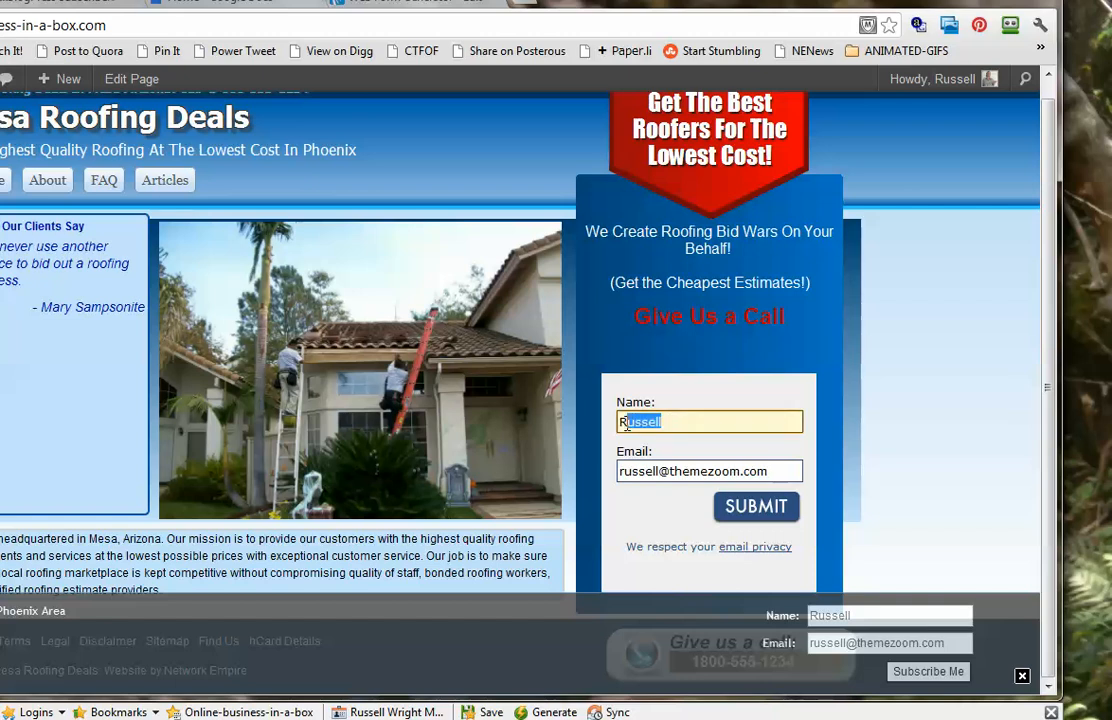
{"action": "left_click_drag", "start_coordinate": [776, 471], "coordinate": [605, 477]}
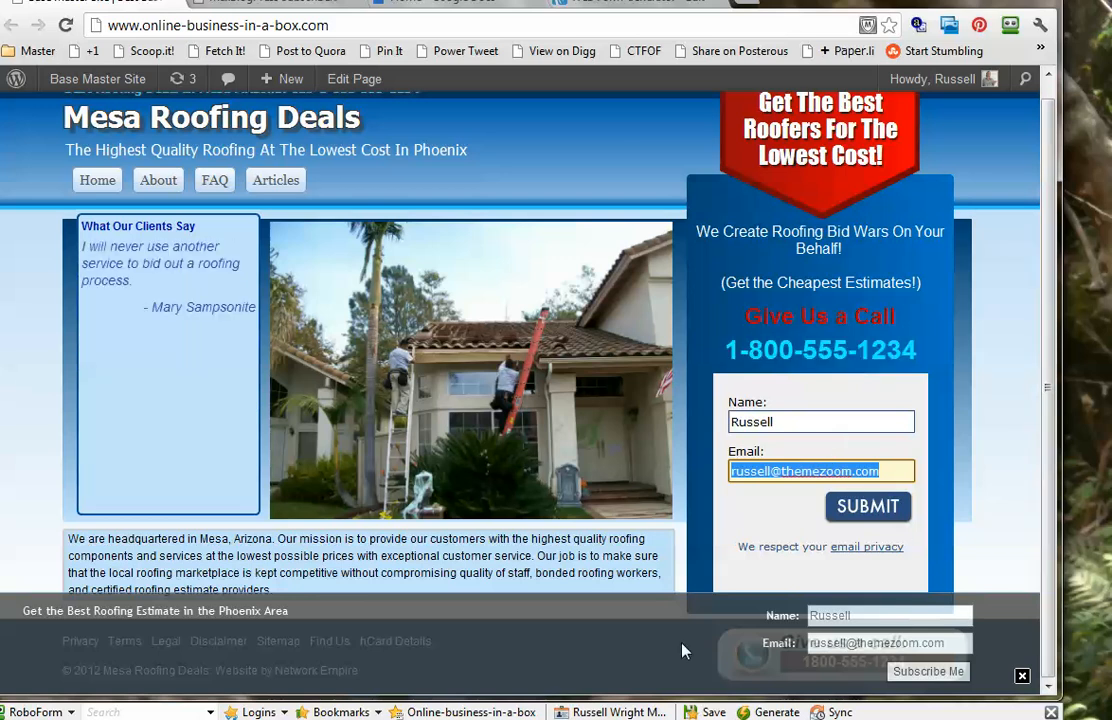
{"action": "left_click_drag", "start_coordinate": [1059, 413], "coordinate": [1097, 413]}
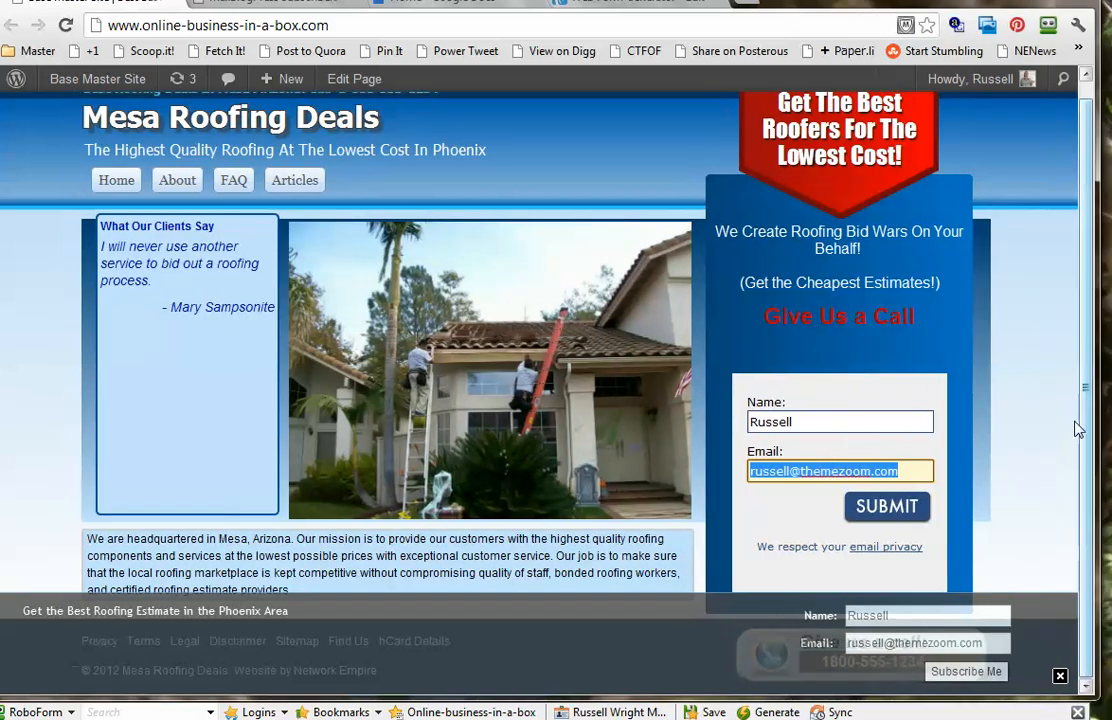
{"action": "left_click", "coordinate": [780, 420]}
{"action": "double_click", "coordinate": [780, 420]}
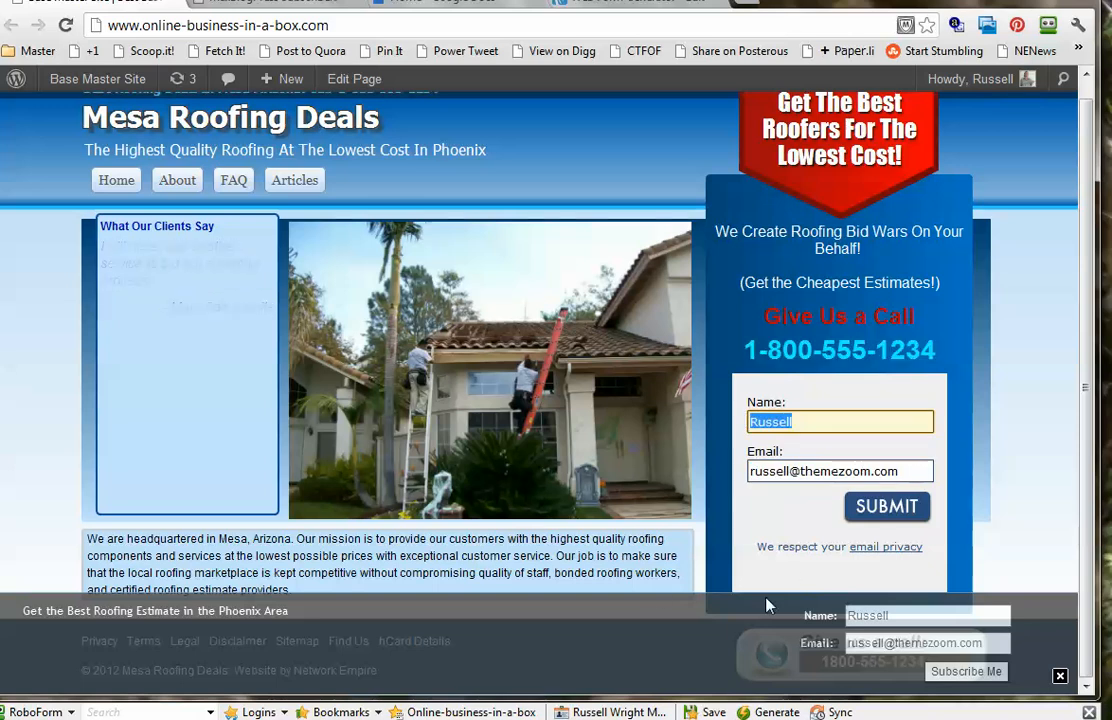
{"action": "left_click_drag", "start_coordinate": [1085, 301], "coordinate": [1085, 262]}
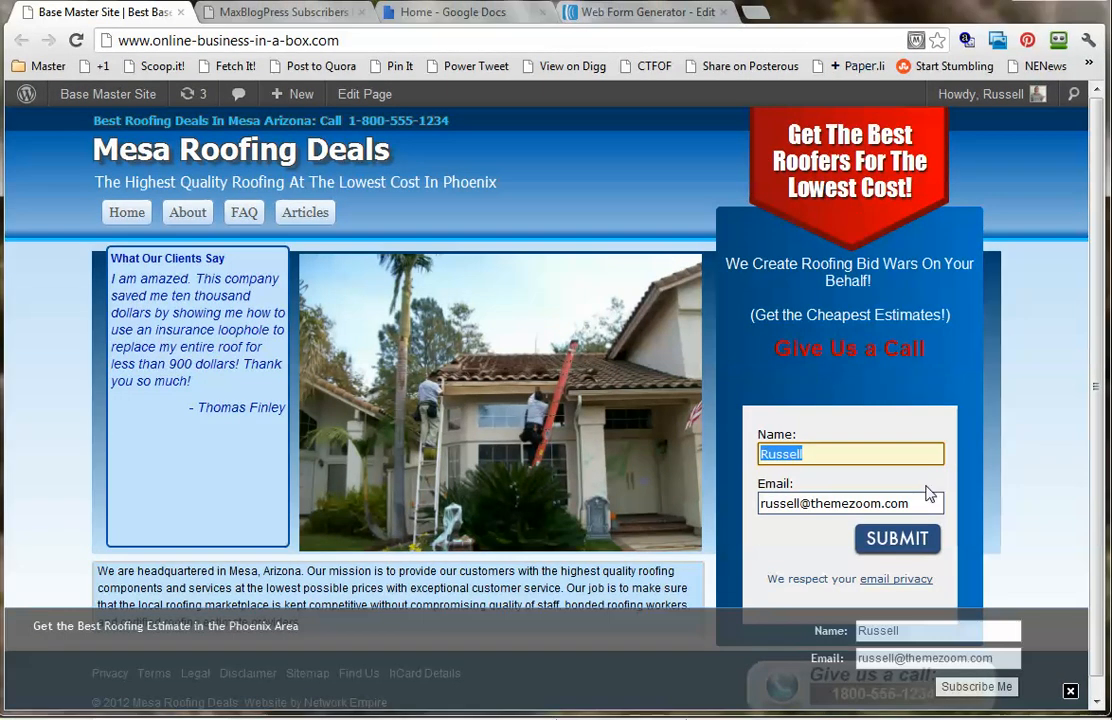
- Test the home page's opt-in form by submitting it with the auto-filled name and email, and close the resulting AWeber page
{"action": "left_click_drag", "start_coordinate": [915, 488], "coordinate": [759, 505]}
{"action": "left_click_drag", "start_coordinate": [806, 455], "coordinate": [757, 458]}
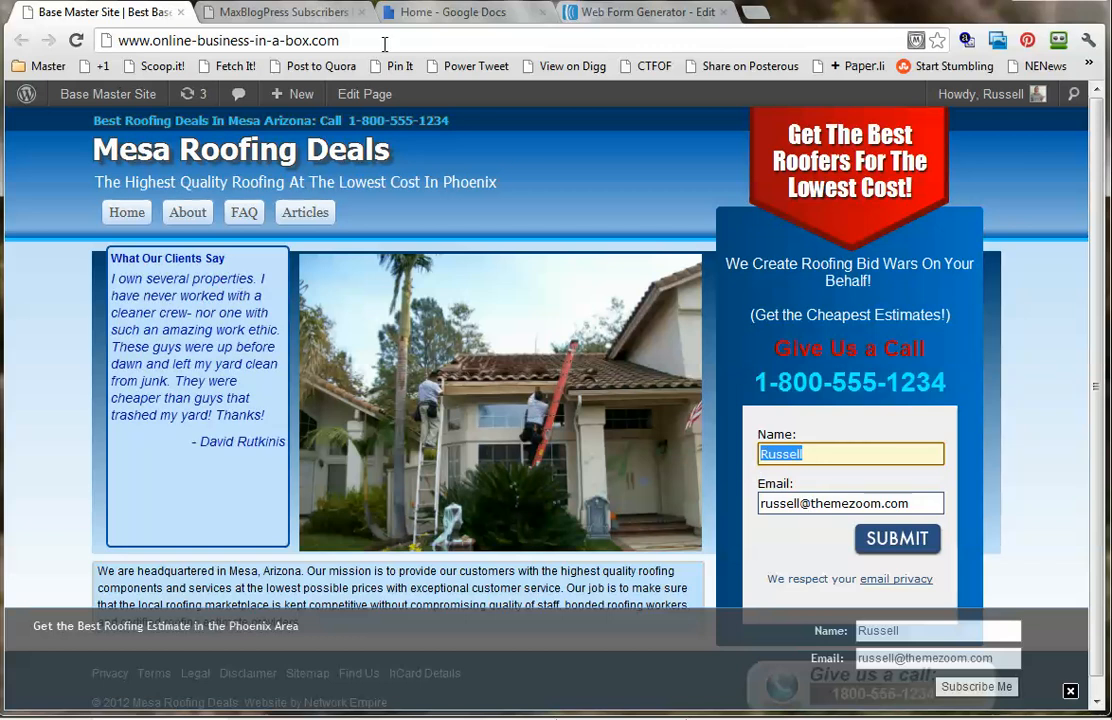
{"action": "left_click", "coordinate": [897, 540]}
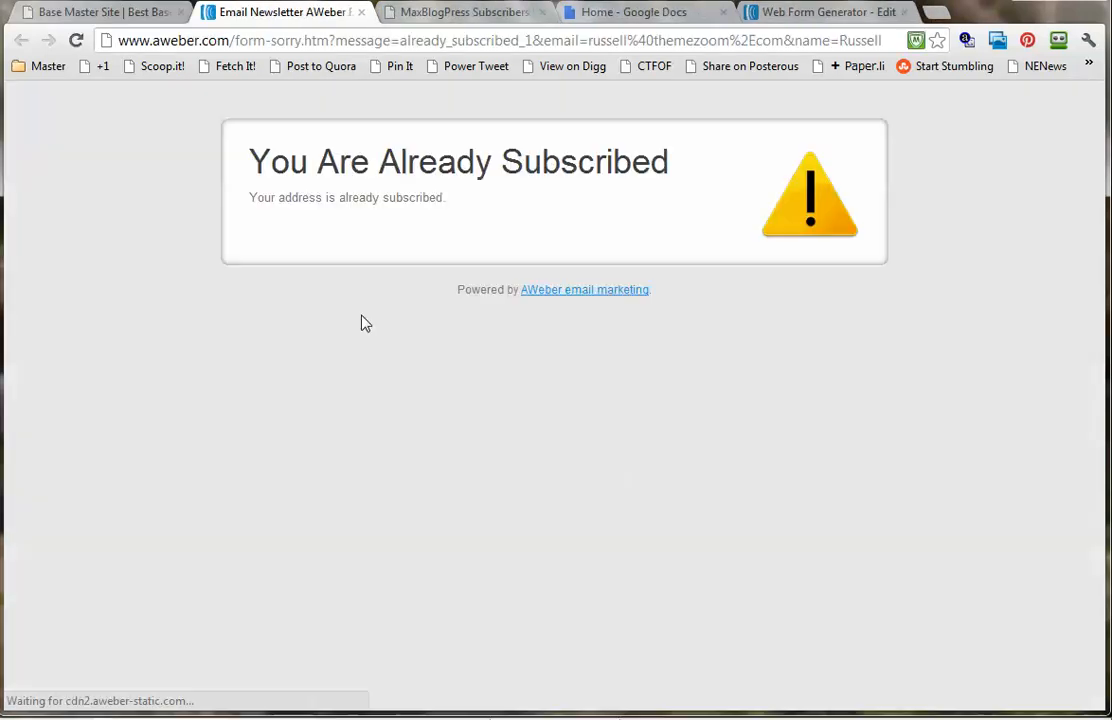
{"action": "left_click", "coordinate": [362, 13]}
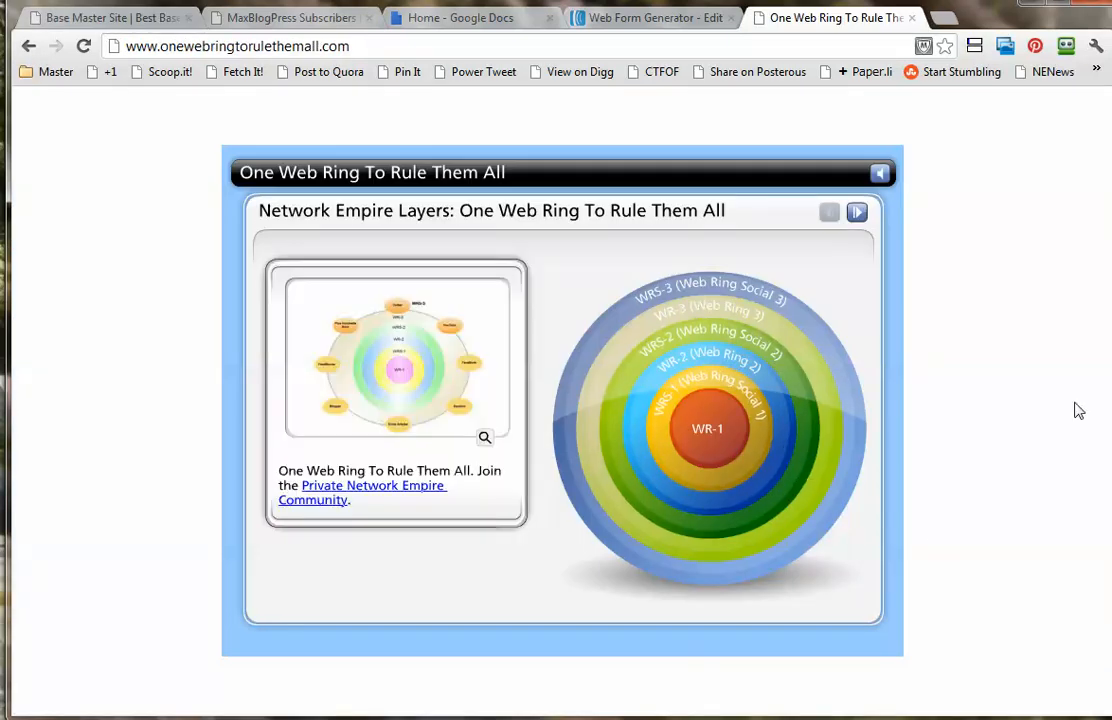
- On the One Web Ring To Rule Them All diagram, examine the descriptions of the WR-1 and WR-2 rings
{"action": "left_click", "coordinate": [713, 435]}
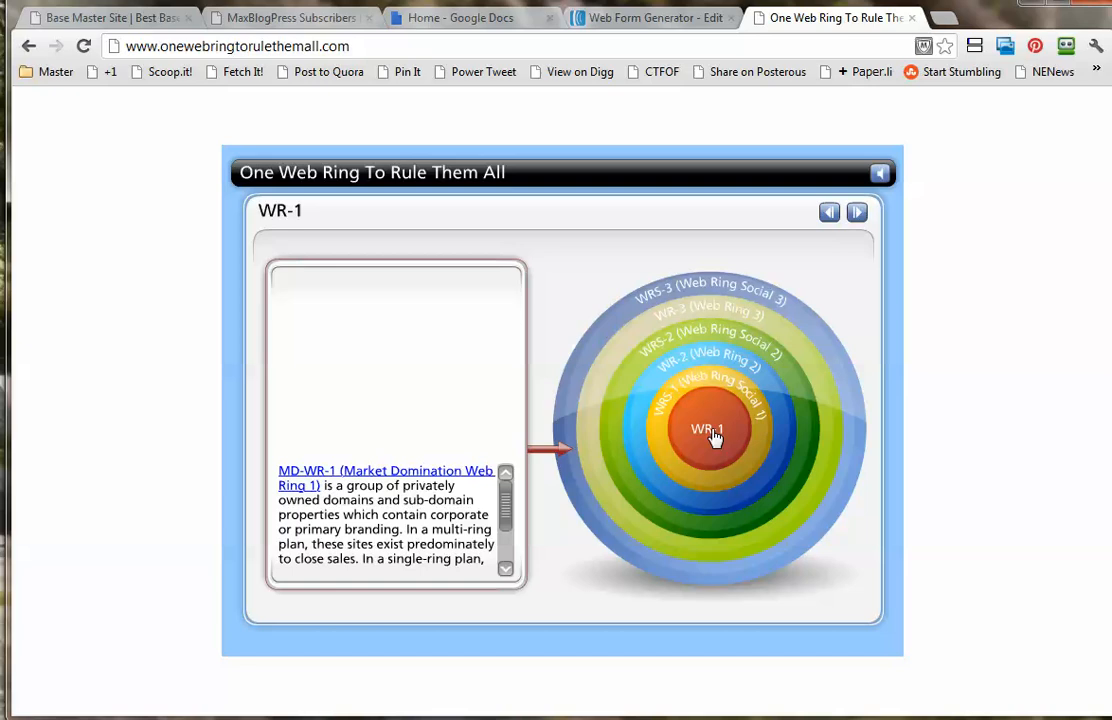
{"action": "left_click", "coordinate": [659, 415]}
{"action": "left_click", "coordinate": [643, 393]}
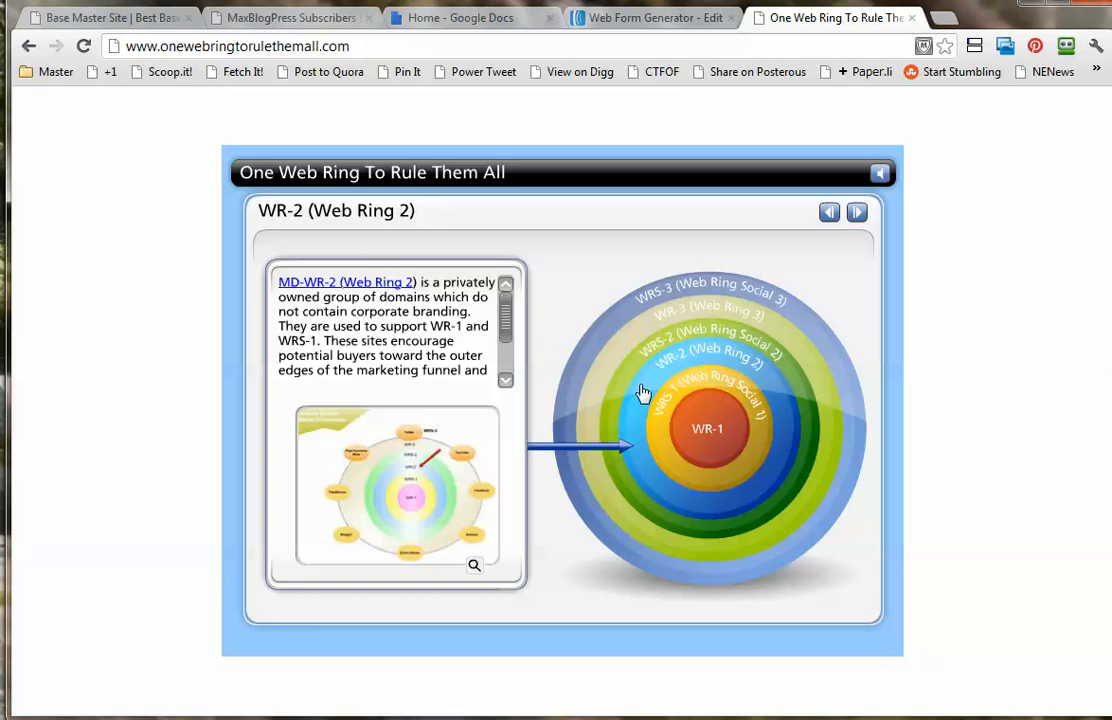
{"action": "left_click", "coordinate": [705, 429]}
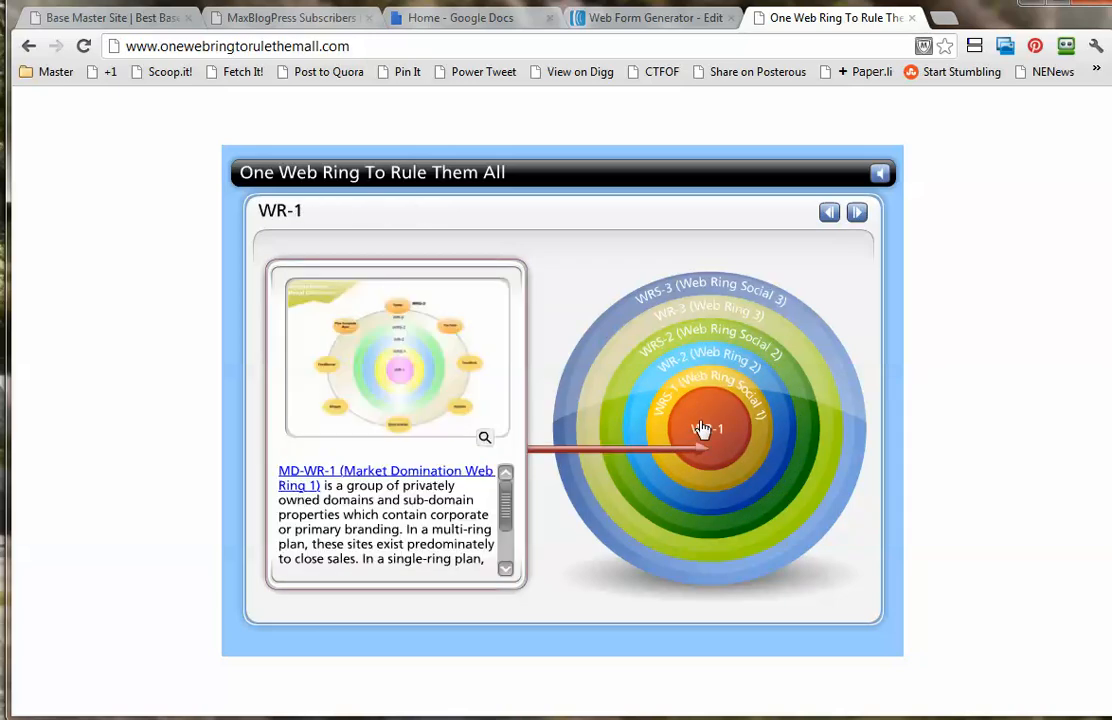
- Check the Mesa Roofing Deals home page, and review the opt-in placements offered by MaxBlogPress Subscribers Magnet
{"action": "left_click_drag", "start_coordinate": [350, 46], "coordinate": [122, 47]}
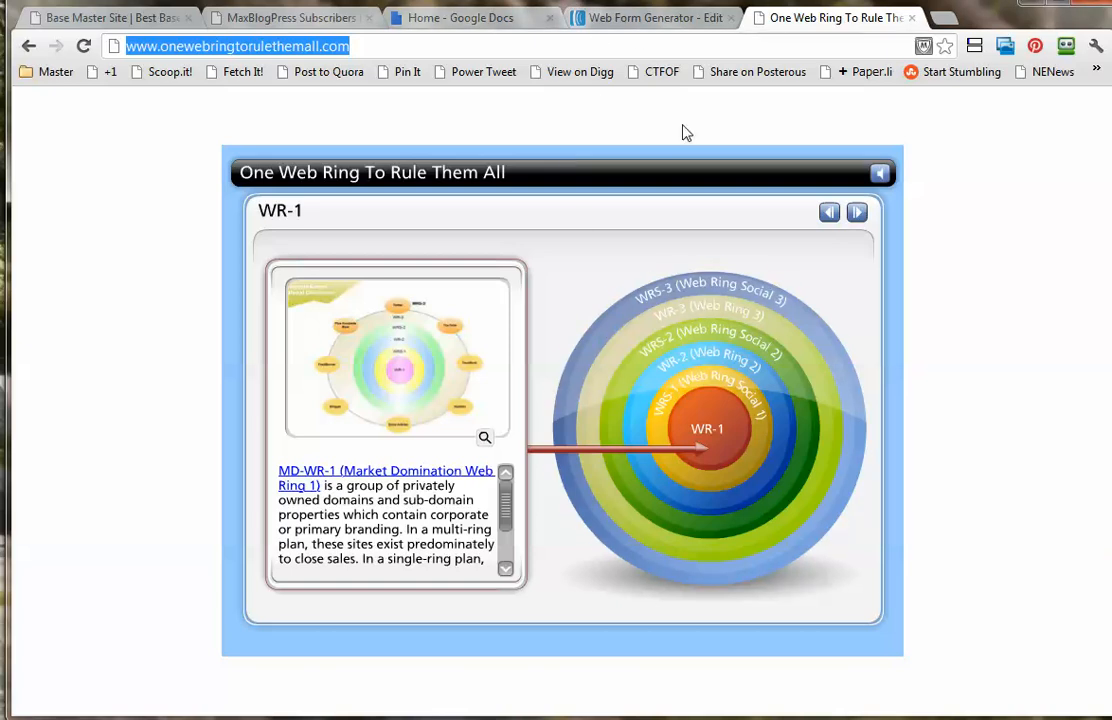
{"action": "left_click", "coordinate": [292, 19]}
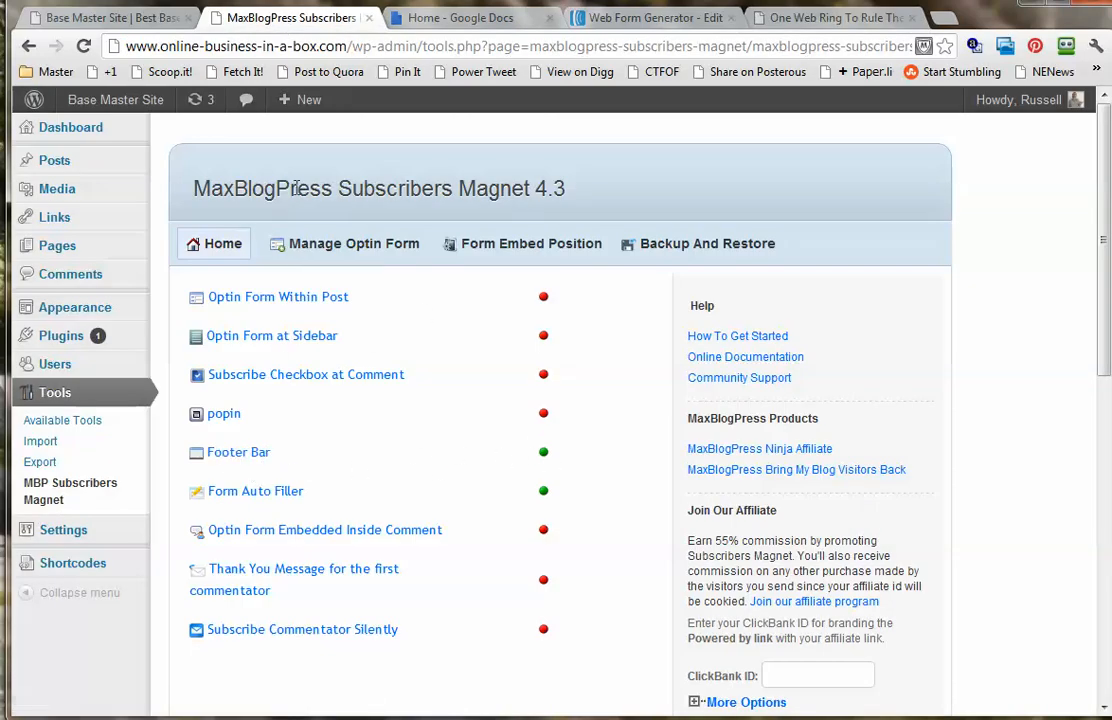
{"action": "left_click", "coordinate": [110, 18]}
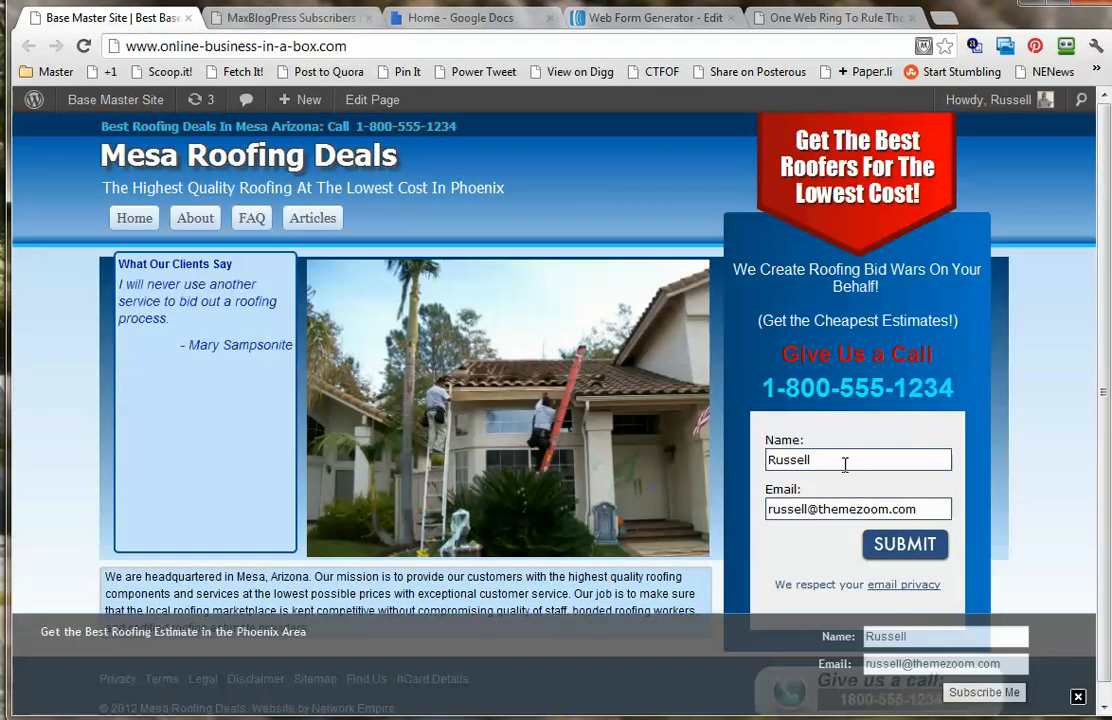
{"action": "left_click", "coordinate": [278, 18]}
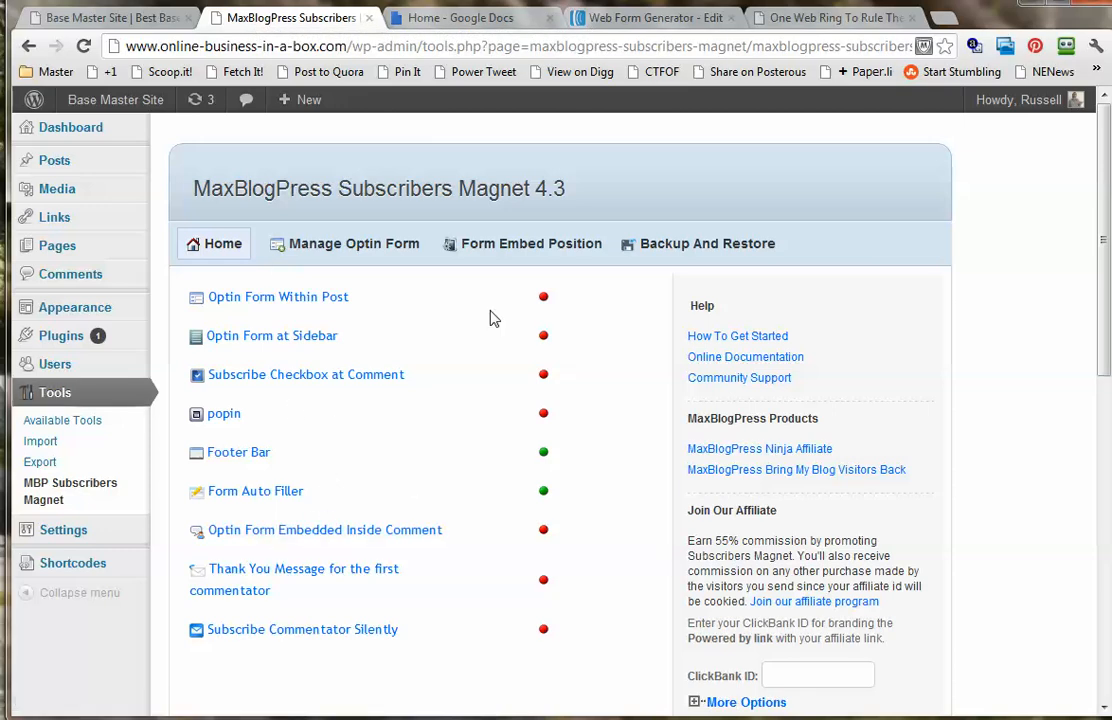
{"action": "scroll", "coordinate": [298, 490], "scroll_direction": "down", "scroll_amount": 1}
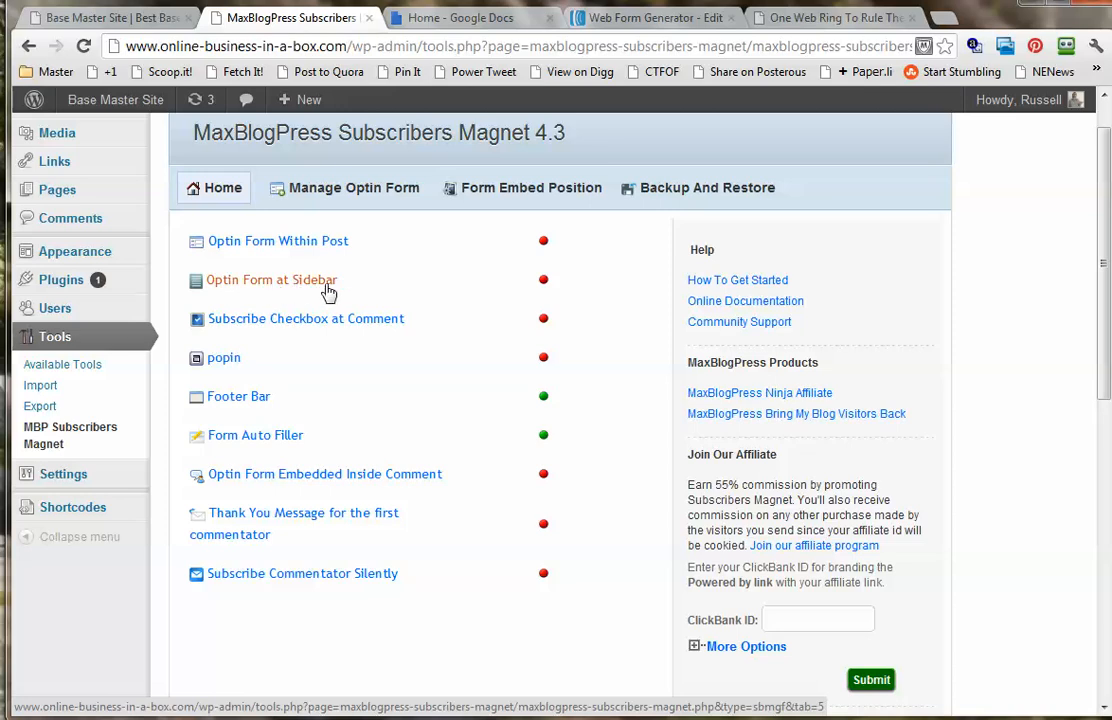
- Open the Optin Form Within Post settings and browse the form designs through to design 6
{"action": "left_click", "coordinate": [294, 244]}
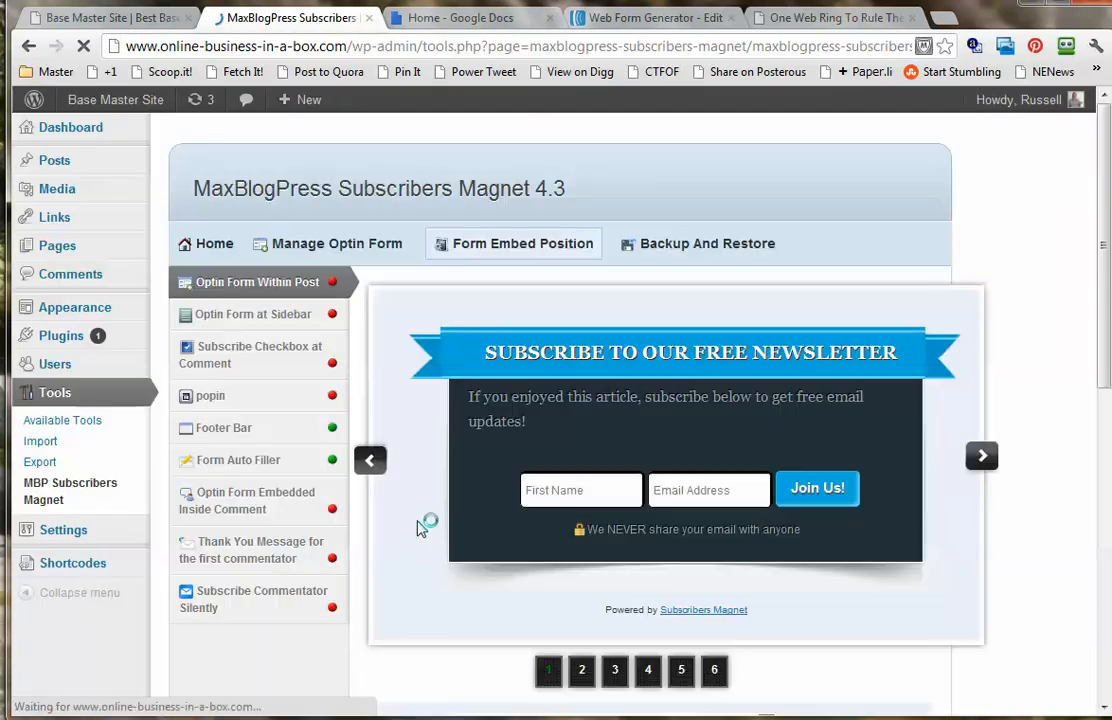
{"action": "scroll", "coordinate": [1021, 477], "scroll_direction": "down", "scroll_amount": 1}
{"action": "left_click", "coordinate": [977, 366]}
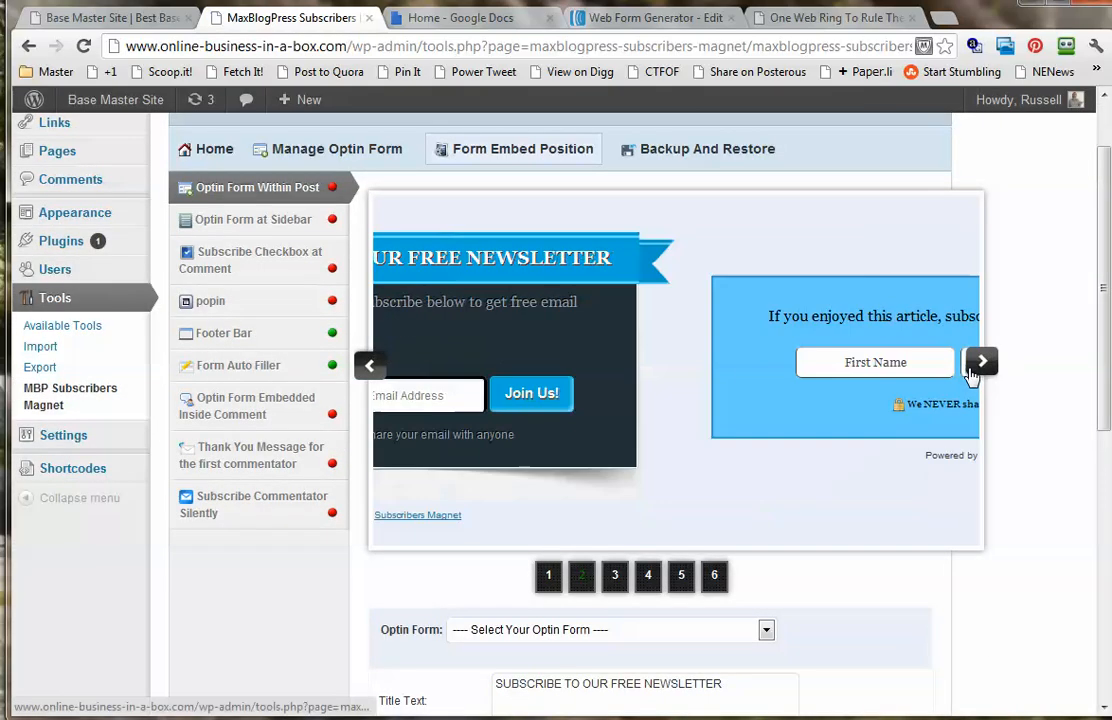
{"action": "left_click", "coordinate": [972, 376]}
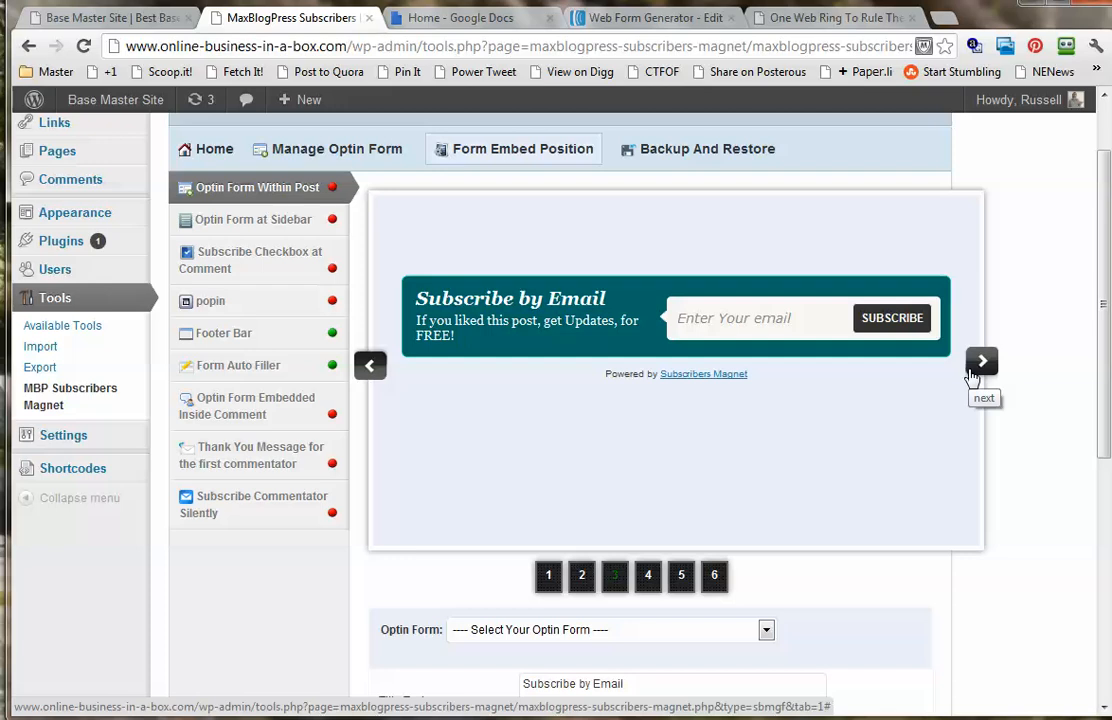
{"action": "scroll", "coordinate": [976, 380], "scroll_direction": "down", "scroll_amount": 1}
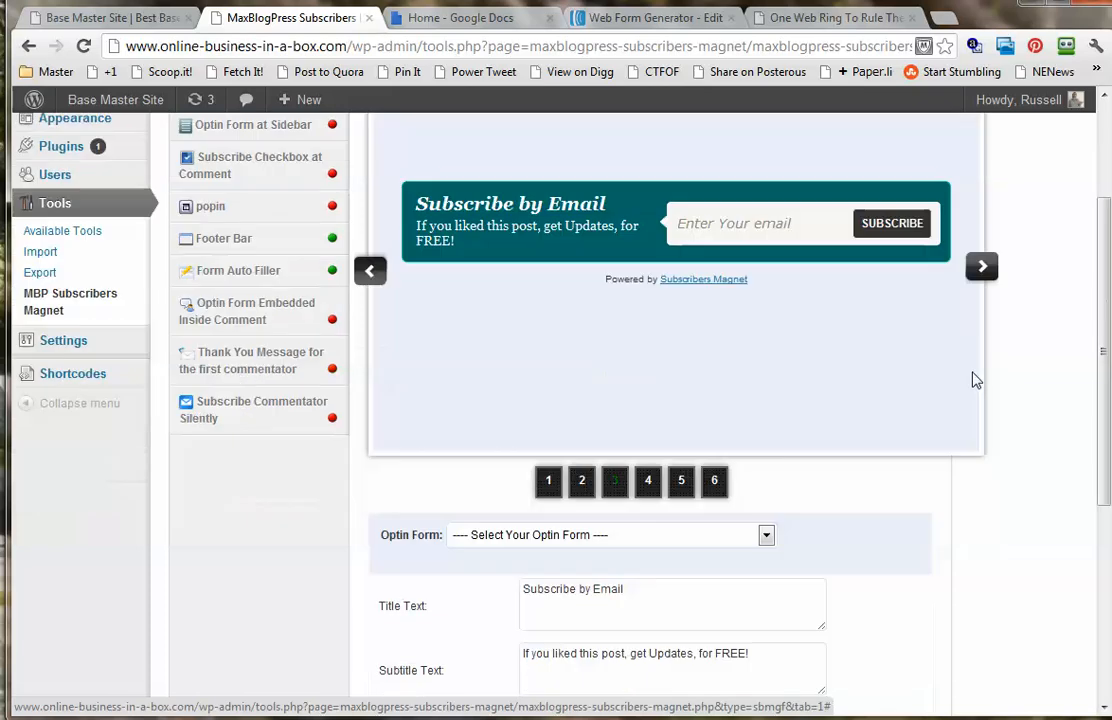
{"action": "left_click", "coordinate": [982, 267]}
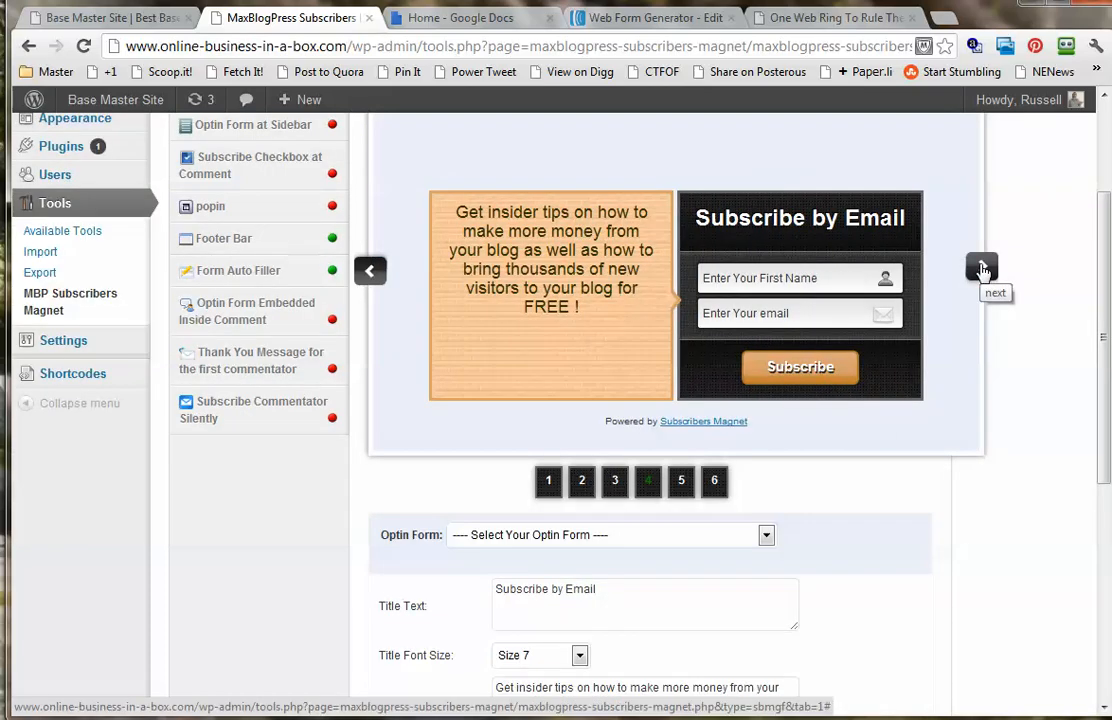
{"action": "left_click", "coordinate": [982, 272]}
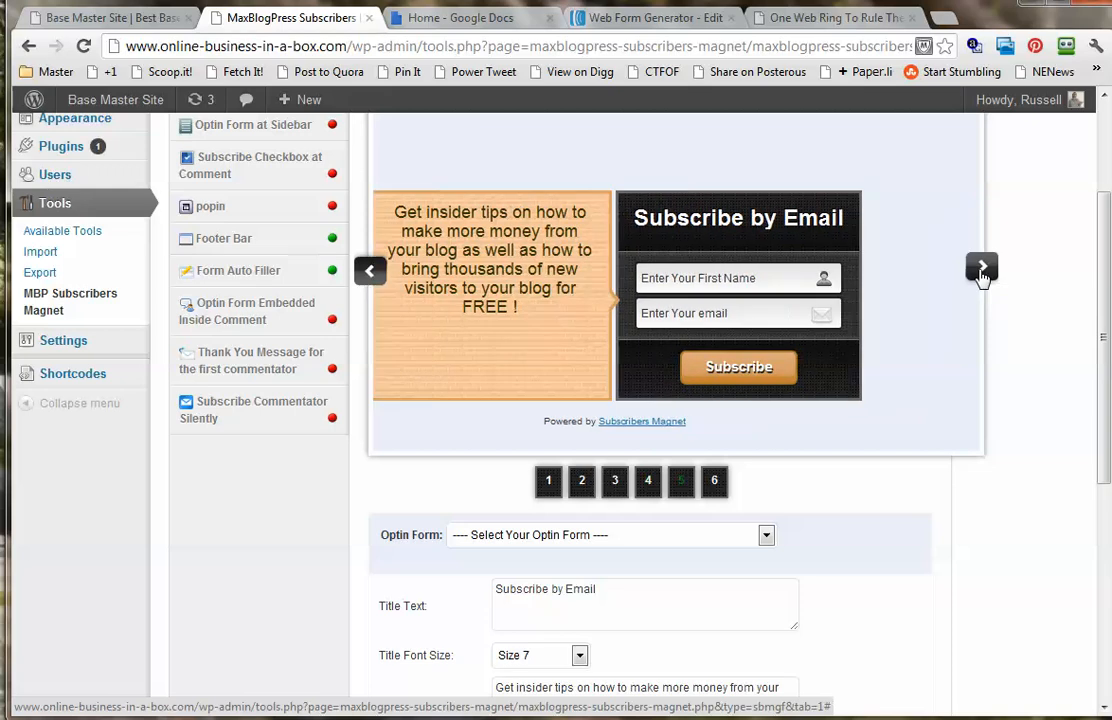
{"action": "left_click", "coordinate": [982, 270]}
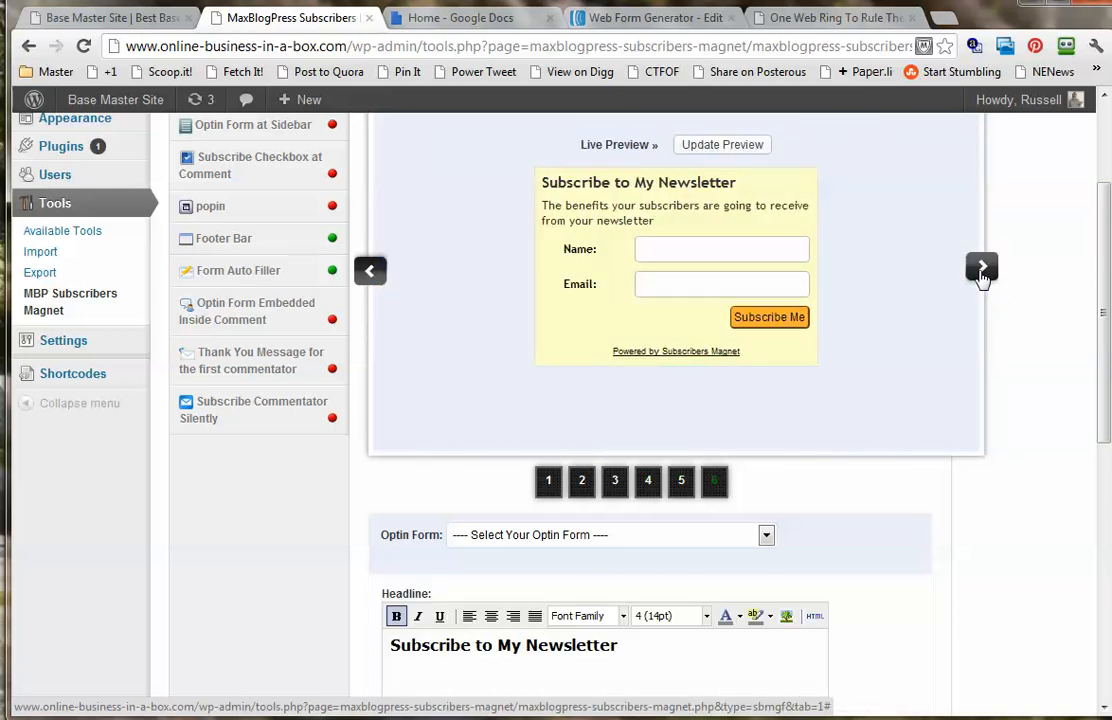
- Assign the Mesa Roofing General opt-in form to the in-post form
{"action": "scroll", "coordinate": [1100, 268], "scroll_direction": "up", "scroll_amount": 2}
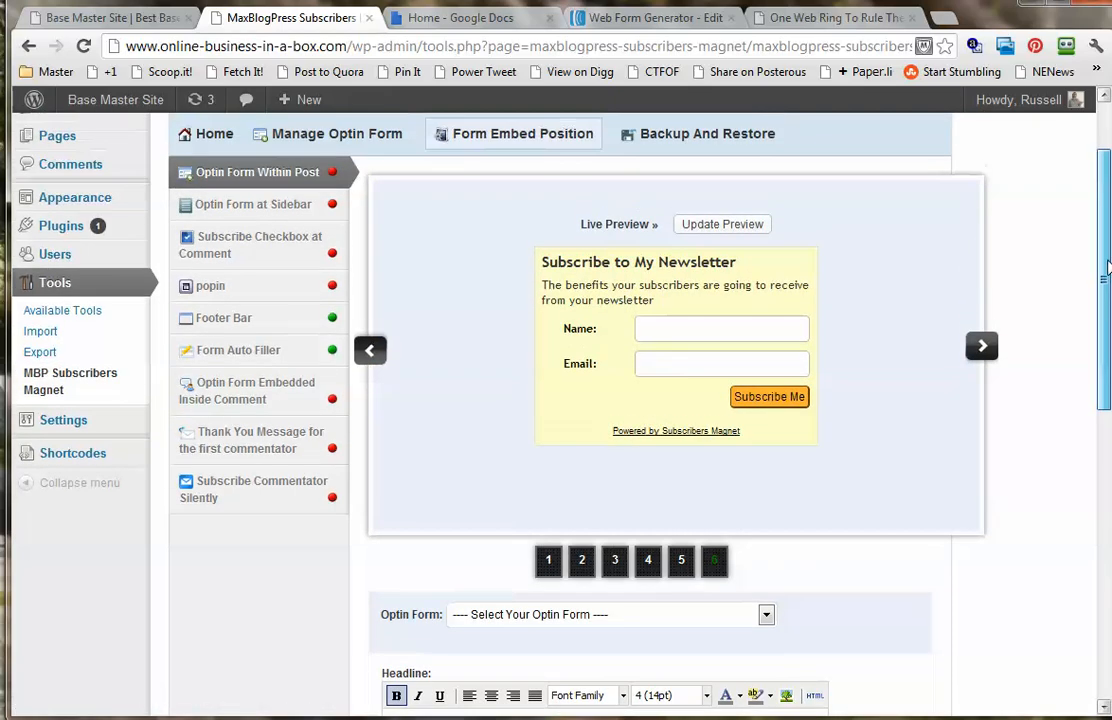
{"action": "scroll", "coordinate": [1092, 323], "scroll_direction": "down", "scroll_amount": 3}
{"action": "scroll", "coordinate": [1092, 323], "scroll_direction": "up", "scroll_amount": 1}
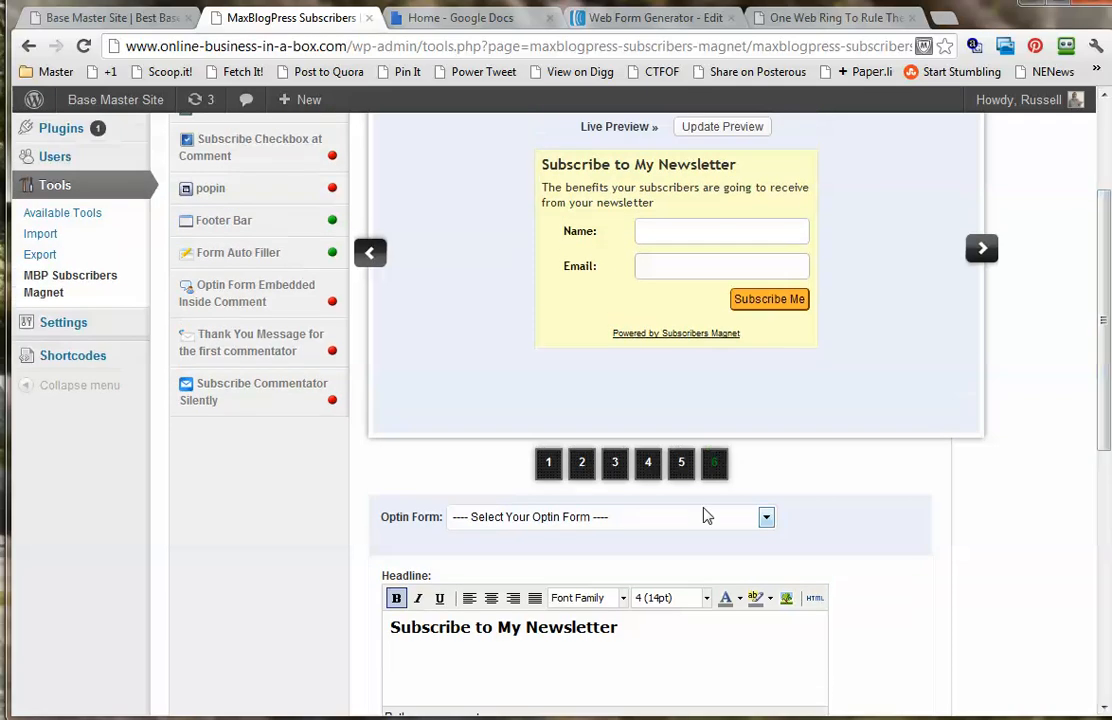
{"action": "left_click", "coordinate": [766, 519]}
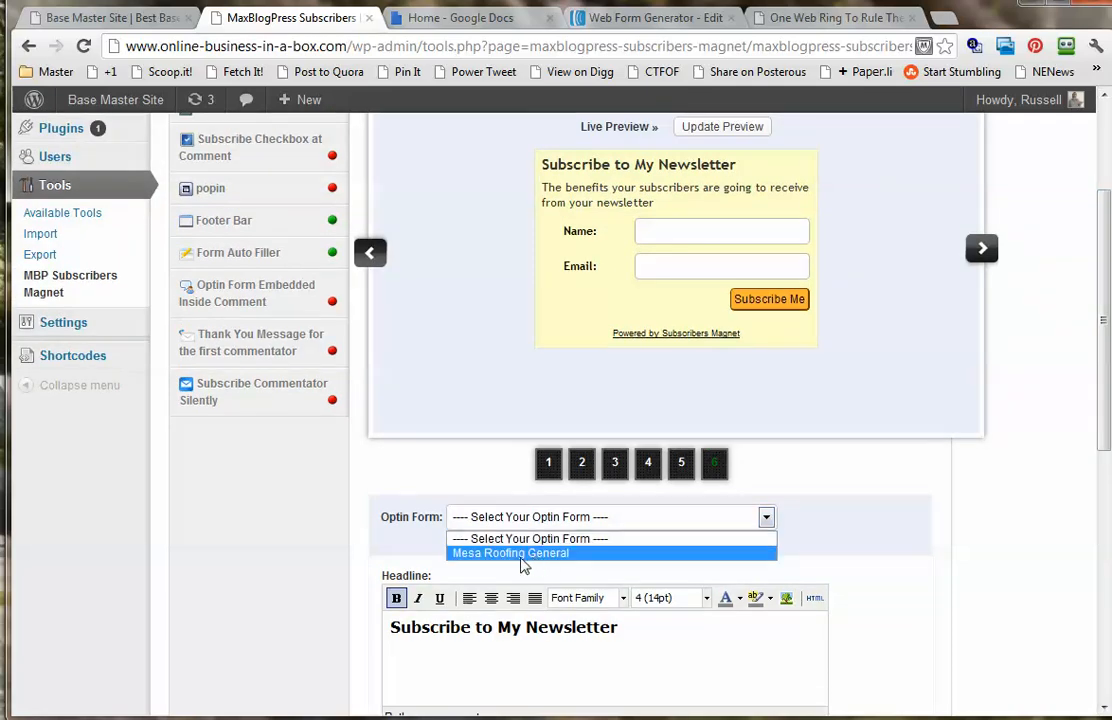
{"action": "left_click", "coordinate": [477, 555]}
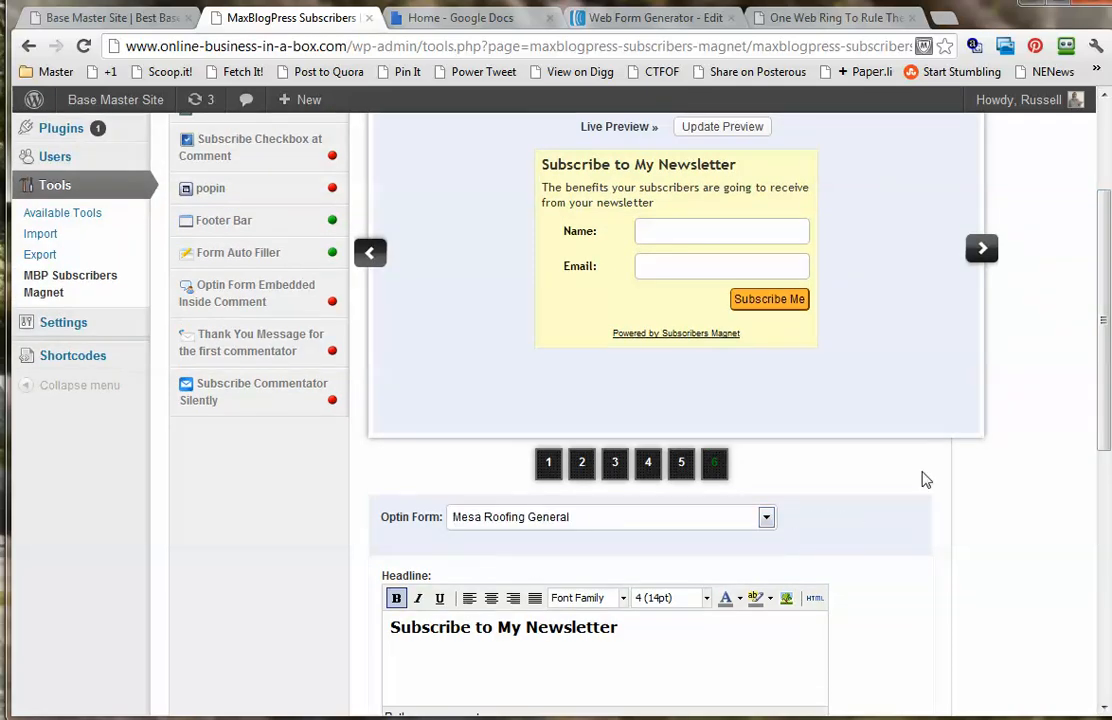
- Replace the in-post form's headline with "Get Lowest Roofing Quotes In Phoenix"
{"action": "left_click_drag", "start_coordinate": [1100, 335], "coordinate": [1102, 420]}
{"action": "left_click_drag", "start_coordinate": [620, 441], "coordinate": [380, 454]}
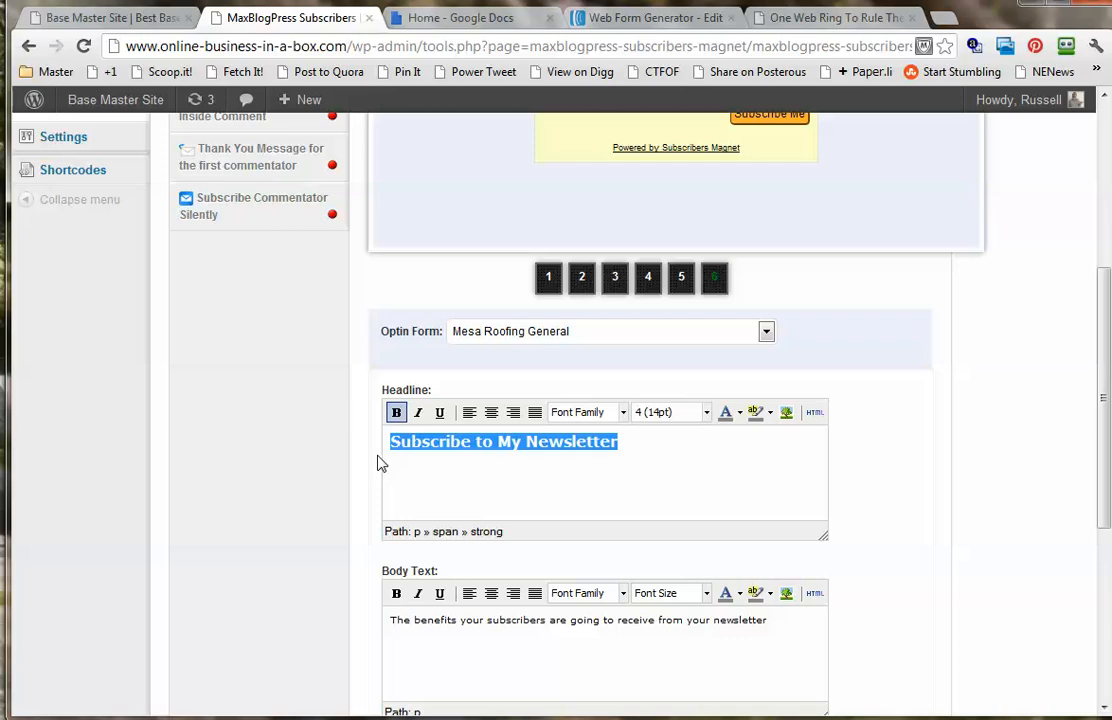
{"action": "mouse_move", "coordinate": [1104, 336]}
{"action": "left_mouse_down"}
{"action": "mouse_move", "coordinate": [1104, 266]}
{"action": "mouse_move", "coordinate": [1100, 340]}
{"action": "left_mouse_up"}
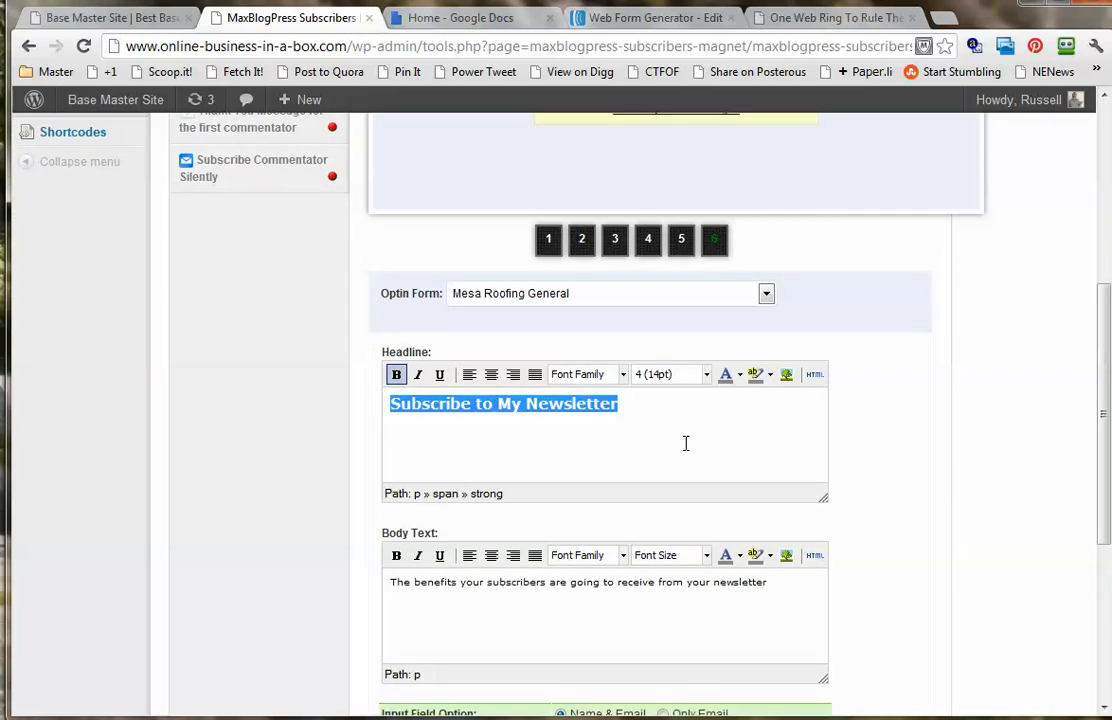
{"action": "type", "text": "GEt"}
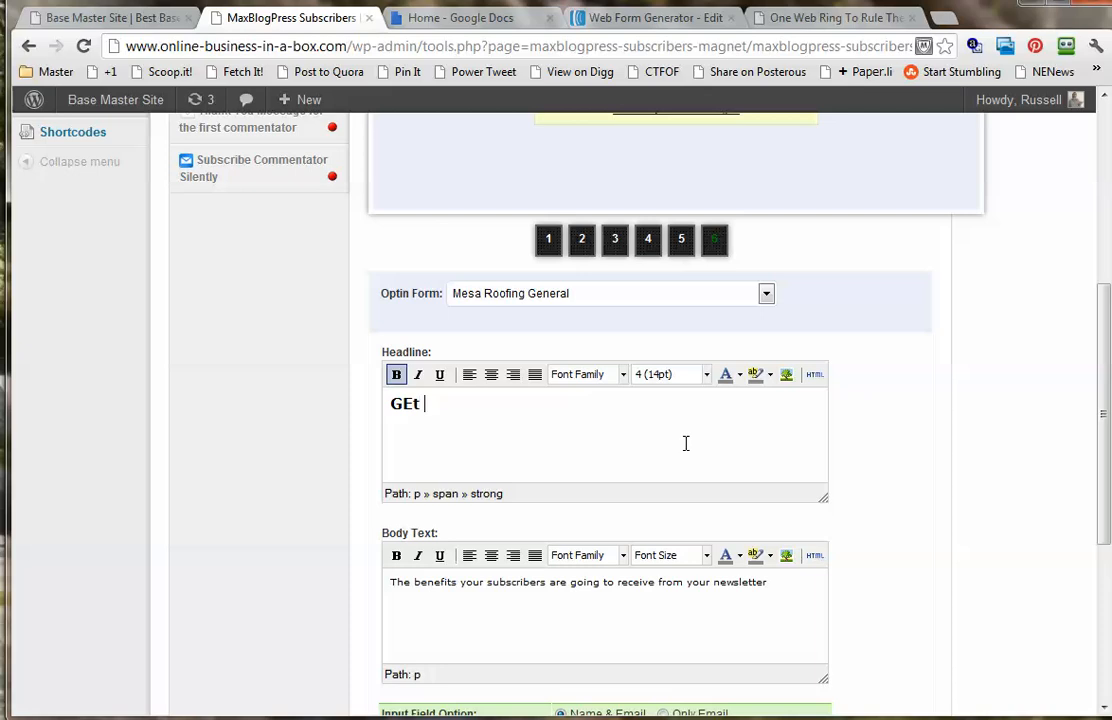
{"action": "key", "text": "BackSpace"}
{"action": "type", "text": "et Lowest Roofing "}
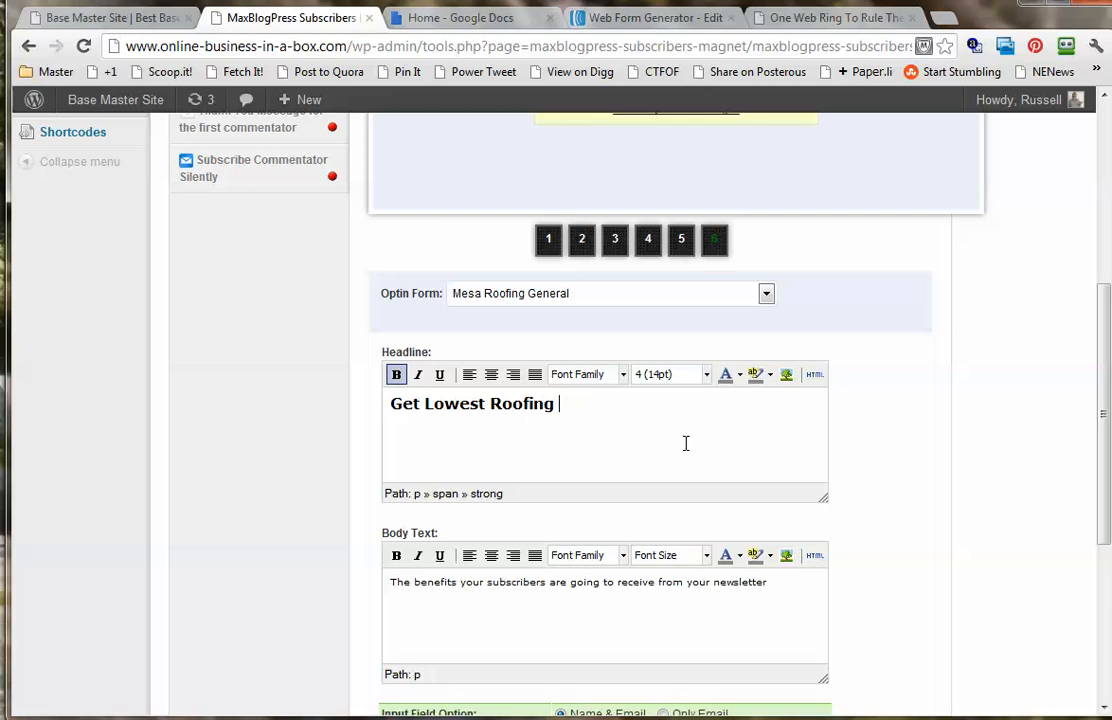
{"action": "type", "text": "Quotes I"}
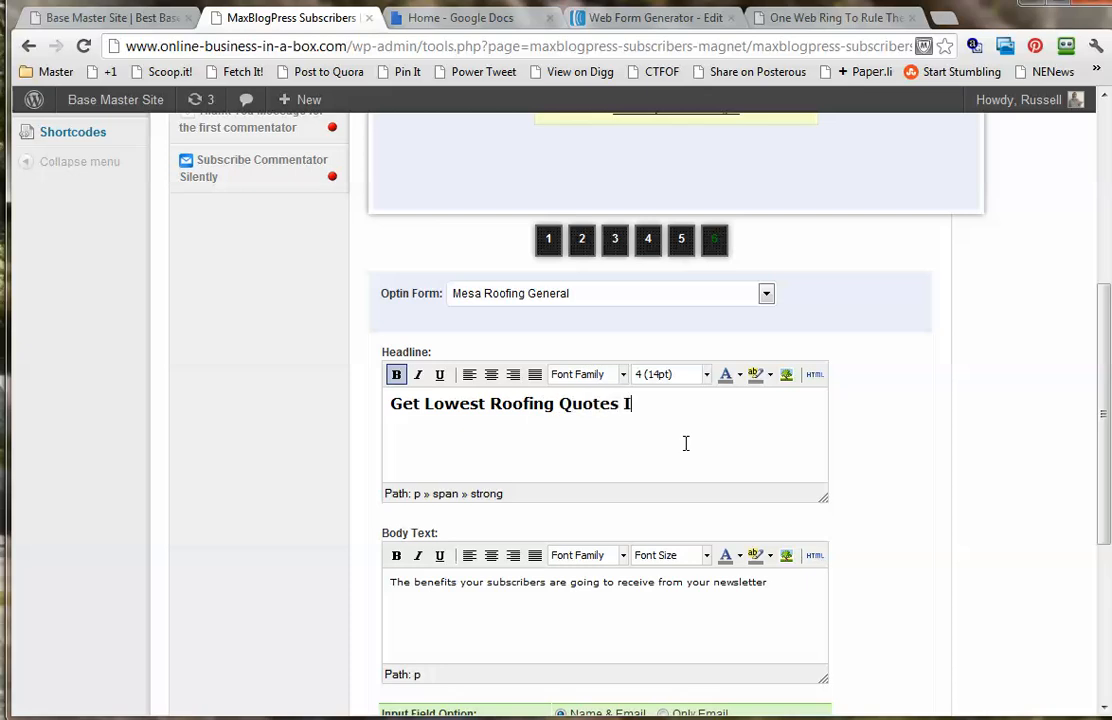
{"action": "type", "text": "n Phoenix"}
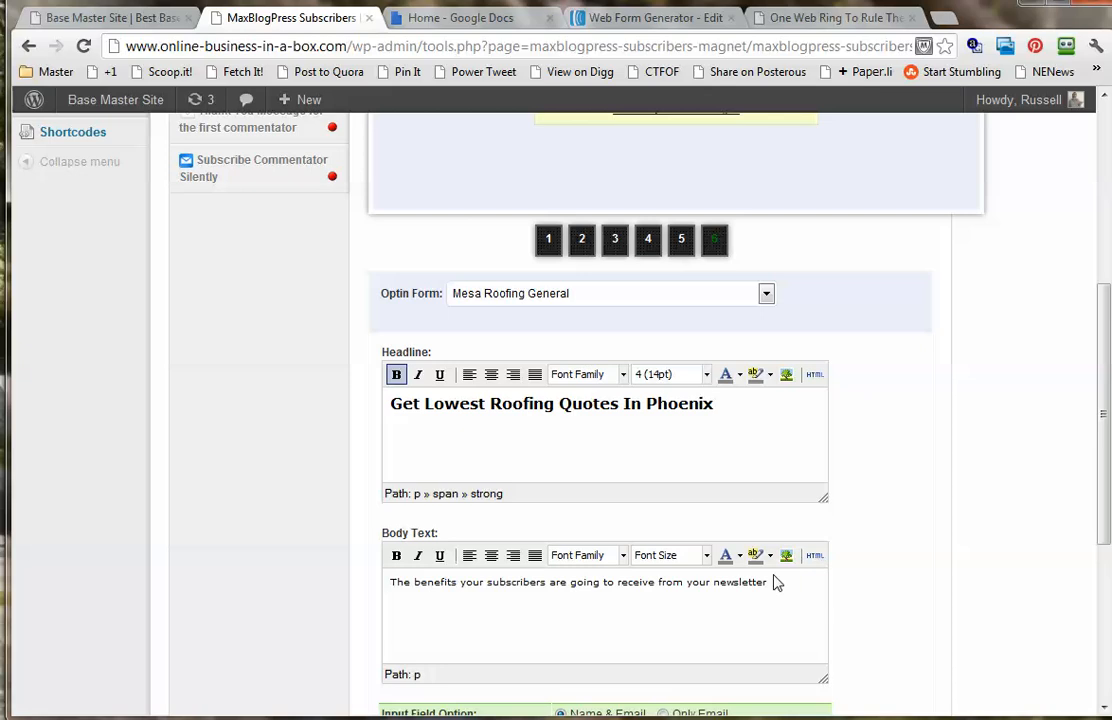
- Replace the form's body text with "We promise that we will never share your email with anyone!"
{"action": "left_click_drag", "start_coordinate": [772, 582], "coordinate": [310, 586]}
{"action": "type", "text": "We provid"}
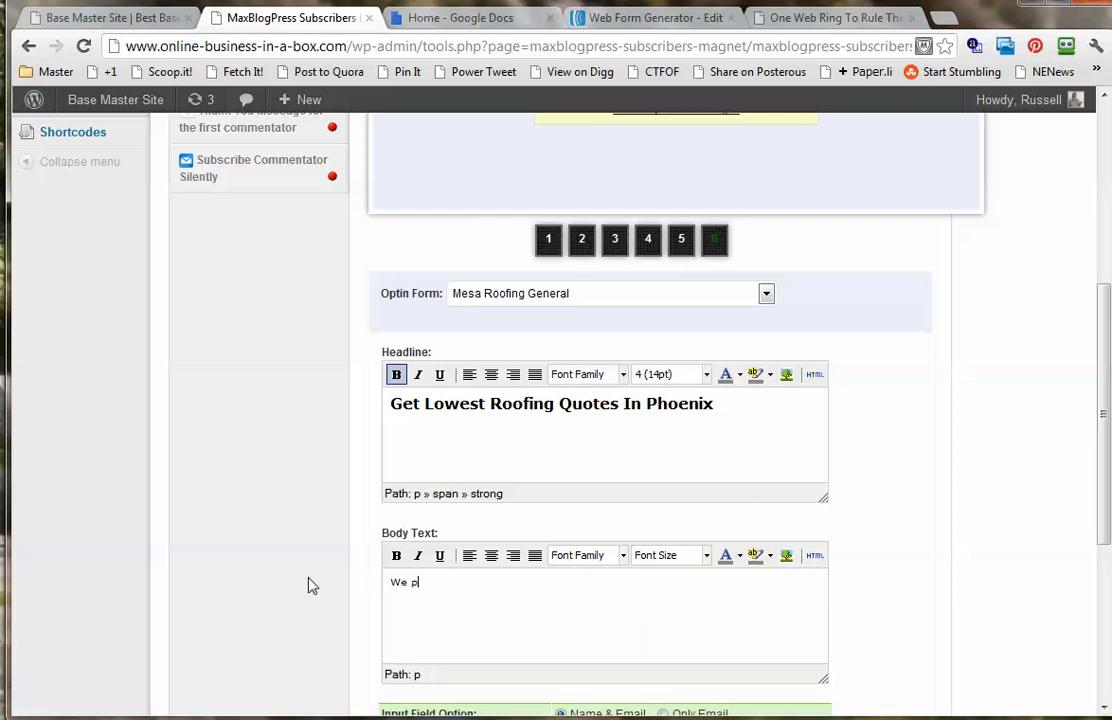
{"action": "key", "text": "BackSpace"}
{"action": "key", "text": "BackSpace"}
{"action": "key", "text": "BackSpace"}
{"action": "key", "text": "BackSpace"}
{"action": "type", "text": "omise that we will only use"}
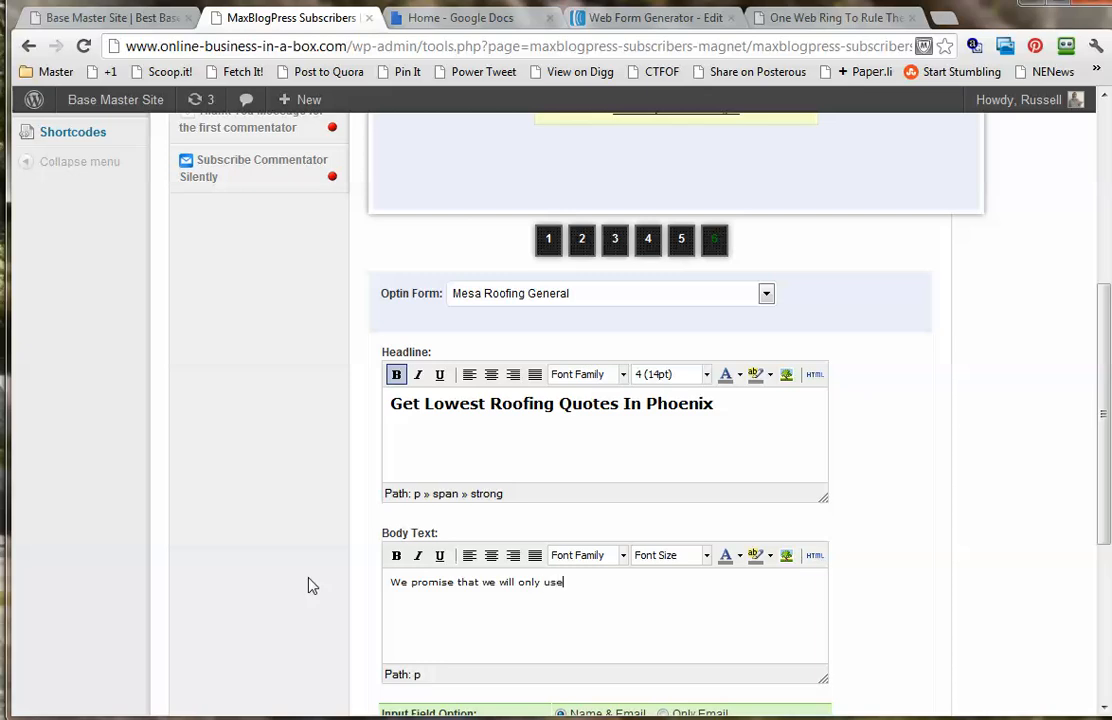
{"action": "key", "text": "BackSpace"}
{"action": "key", "text": "BackSpace"}
{"action": "key", "text": "BackSpace"}
{"action": "type", "text": "use your ema"}
{"action": "key", "text": "BackSpace"}
{"action": "key", "text": "BackSpace"}
{"action": "key", "text": "BackSpace"}
{"action": "key", "text": "BackSpace"}
{"action": "key", "text": "BackSpace"}
{"action": "key", "text": "BackSpace"}
{"action": "key", "text": "BackSpace"}
{"action": "key", "text": "BackSpace"}
{"action": "key", "text": "BackSpace"}
{"action": "key", "text": "BackSpace"}
{"action": "key", "text": "BackSpace"}
{"action": "key", "text": "BackSpace"}
{"action": "key", "text": "BackSpace"}
{"action": "key", "text": "BackSpace"}
{"action": "key", "text": "BackSpace"}
{"action": "key", "text": "BackSpace"}
{"action": "key", "text": "BackSpace"}
{"action": "key", "text": "BackSpace"}
{"action": "key", "text": "BackSpace"}
{"action": "key", "text": "BackSpace"}
{"action": "type", "text": "never share your email with anyone!"}
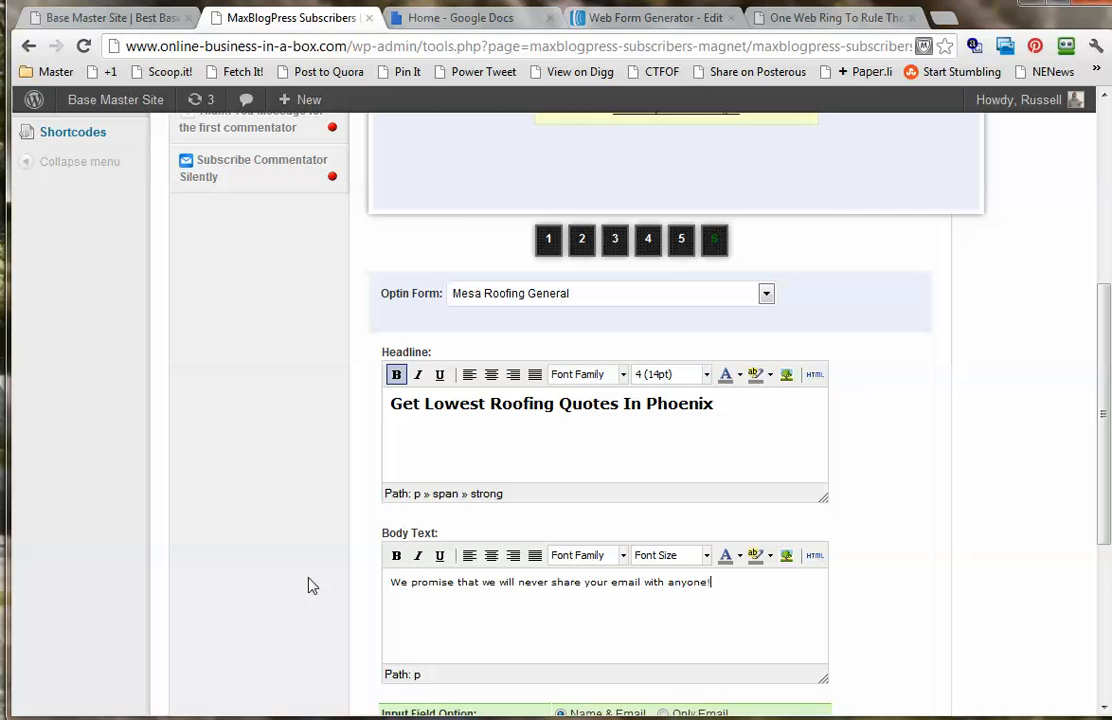
- Add the sentence "We will only give you the best Roofing Deals." to the end of the body text
{"action": "type", "text": " We will only give you the highest"}
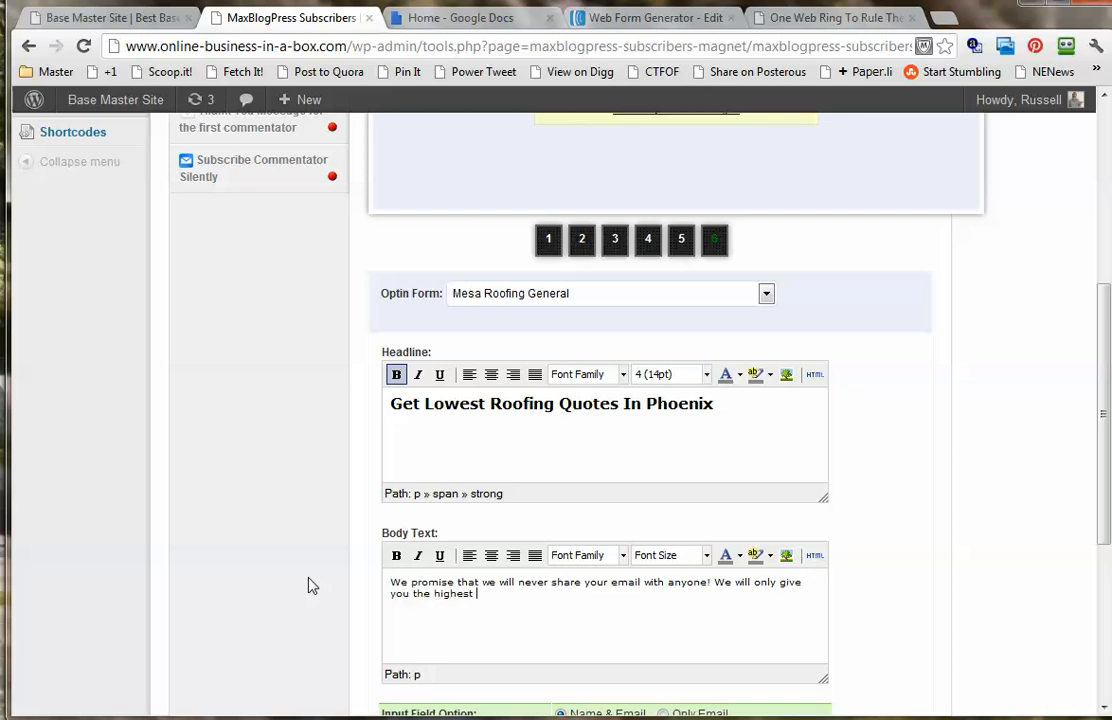
{"action": "key", "text": "BackSpace"}
{"action": "key", "text": "BackSpace"}
{"action": "key", "text": "BackSpace"}
{"action": "key", "text": "BackSpace"}
{"action": "key", "text": "BackSpace"}
{"action": "key", "text": "BackSpace"}
{"action": "key", "text": "BackSpace"}
{"action": "key", "text": "BackSpace"}
{"action": "type", "text": "best Roofing Deals."}
- Examine the submit button text and the More Form Customization options, expanding Text Box Formatting and Footer Text
{"action": "scroll", "coordinate": [345, 514], "scroll_direction": "down", "scroll_amount": 1}
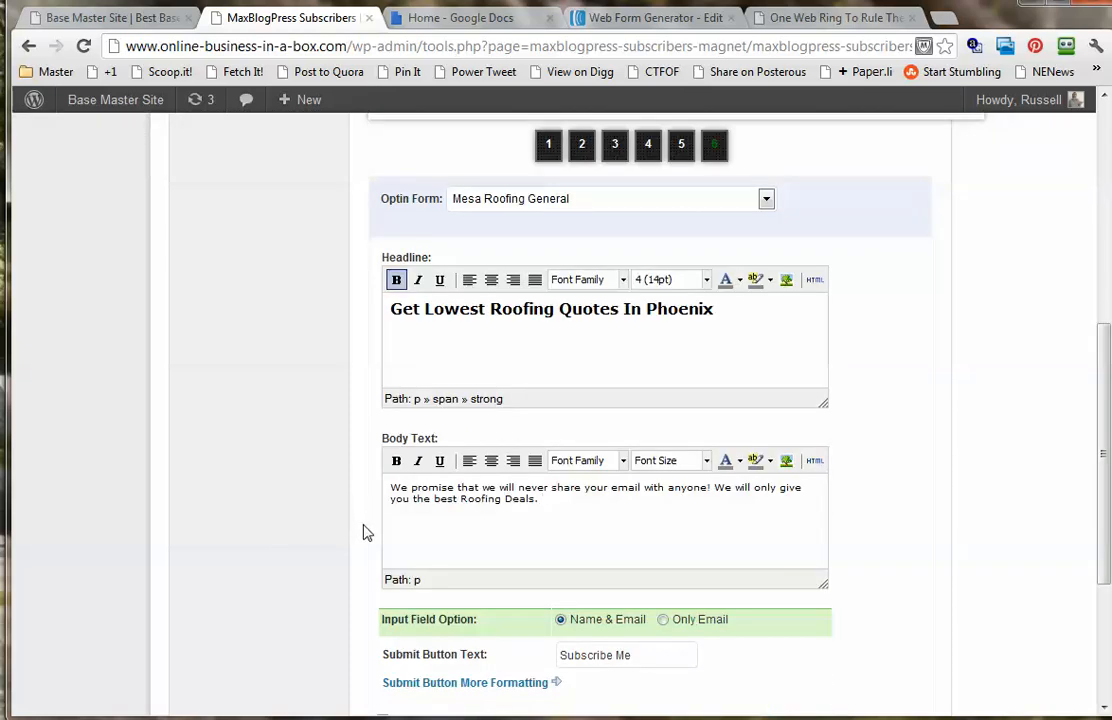
{"action": "scroll", "coordinate": [367, 529], "scroll_direction": "down", "scroll_amount": 1}
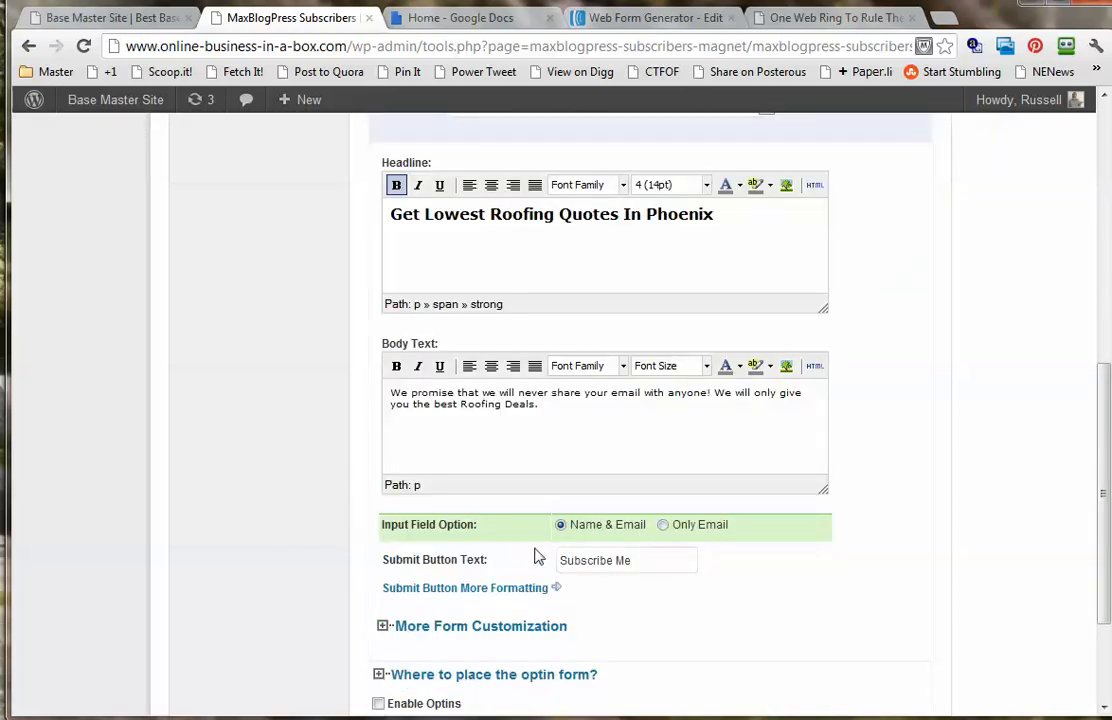
{"action": "scroll", "coordinate": [422, 559], "scroll_direction": "down", "scroll_amount": 1}
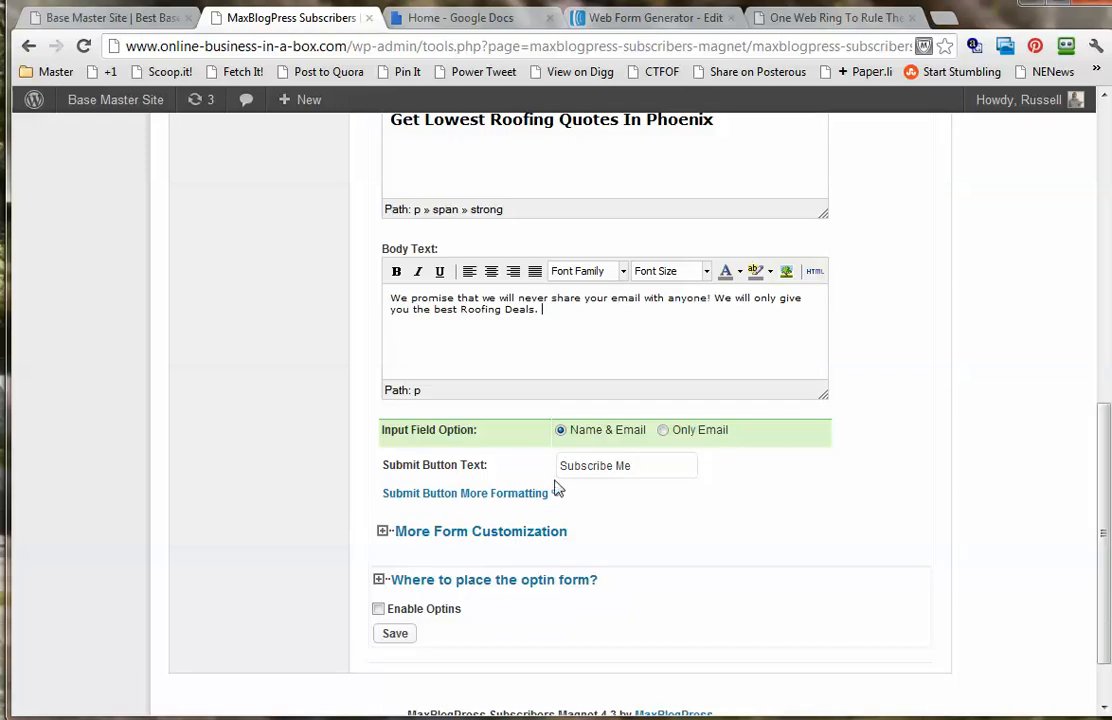
{"action": "left_click_drag", "start_coordinate": [639, 467], "coordinate": [544, 479]}
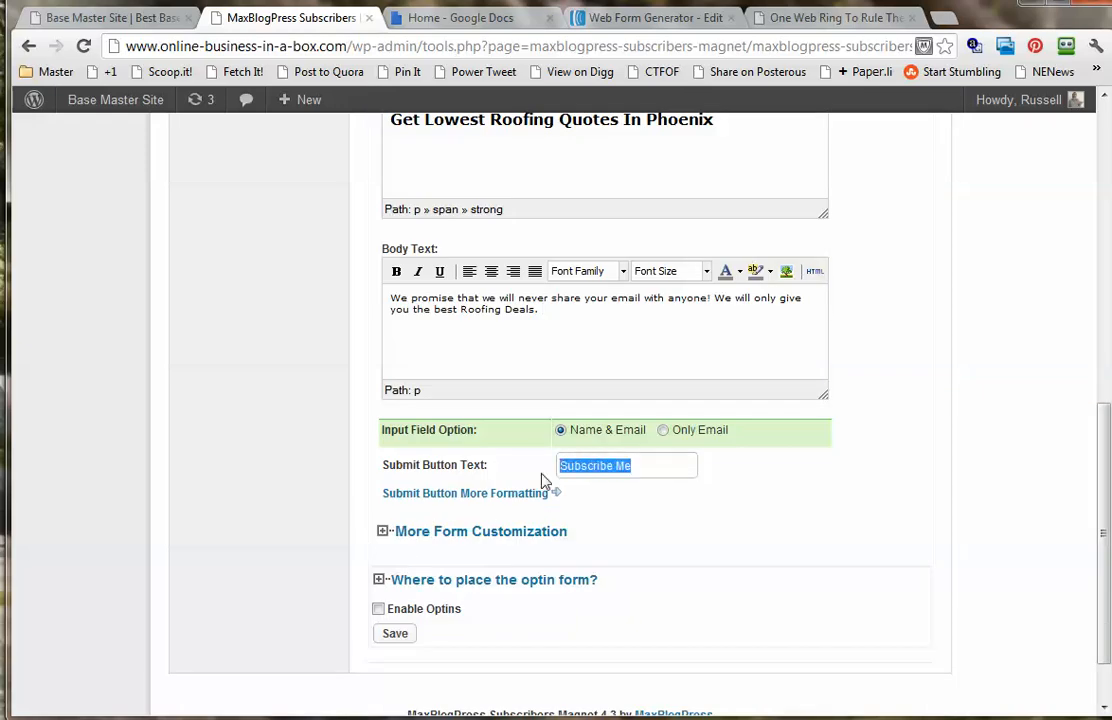
{"action": "left_click", "coordinate": [383, 532]}
{"action": "scroll", "coordinate": [303, 551], "scroll_direction": "down", "scroll_amount": 2}
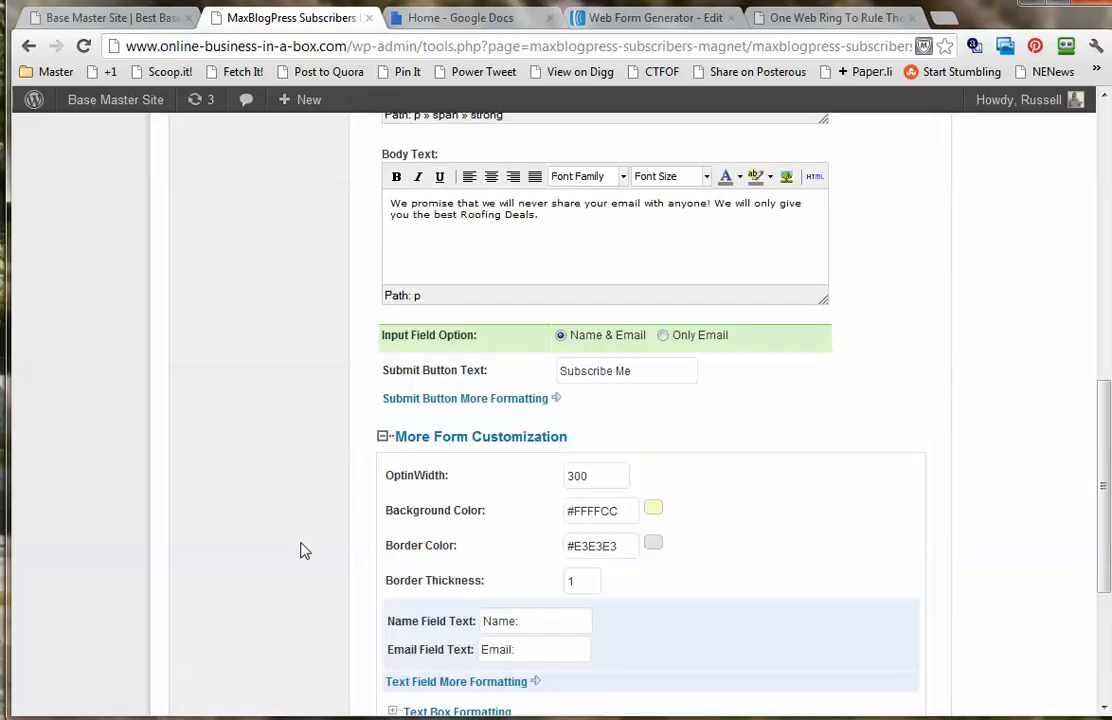
{"action": "scroll", "coordinate": [481, 543], "scroll_direction": "down", "scroll_amount": 2}
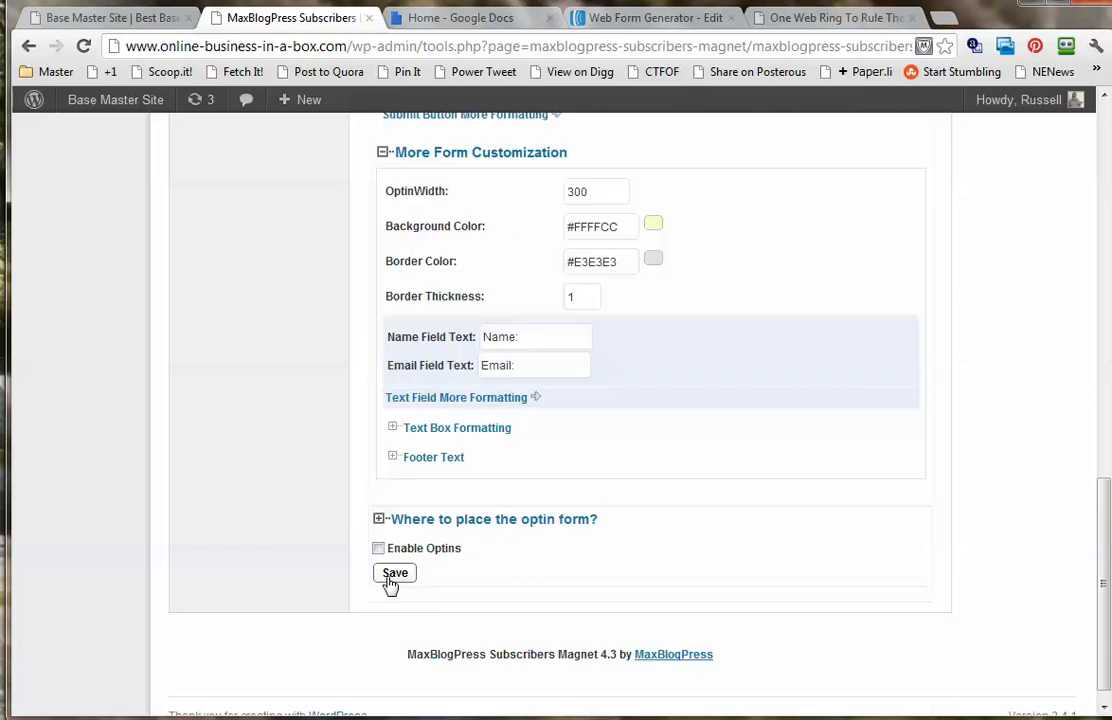
{"action": "left_click", "coordinate": [392, 428]}
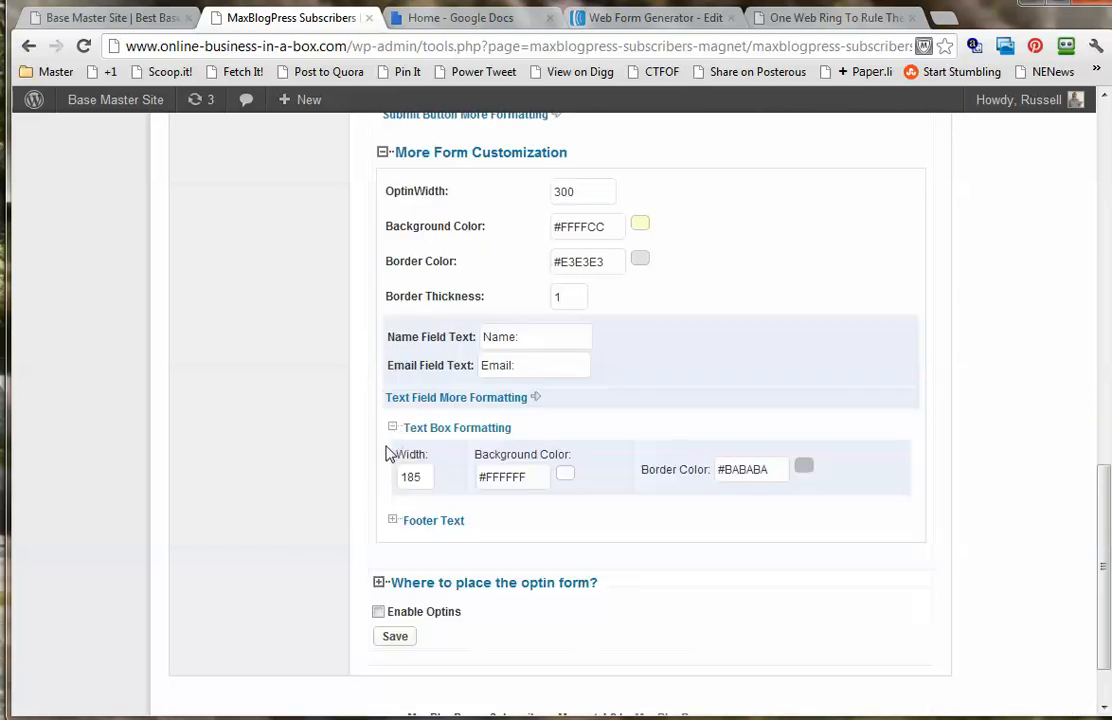
{"action": "left_click", "coordinate": [392, 528]}
{"action": "scroll", "coordinate": [310, 534], "scroll_direction": "down", "scroll_amount": 1}
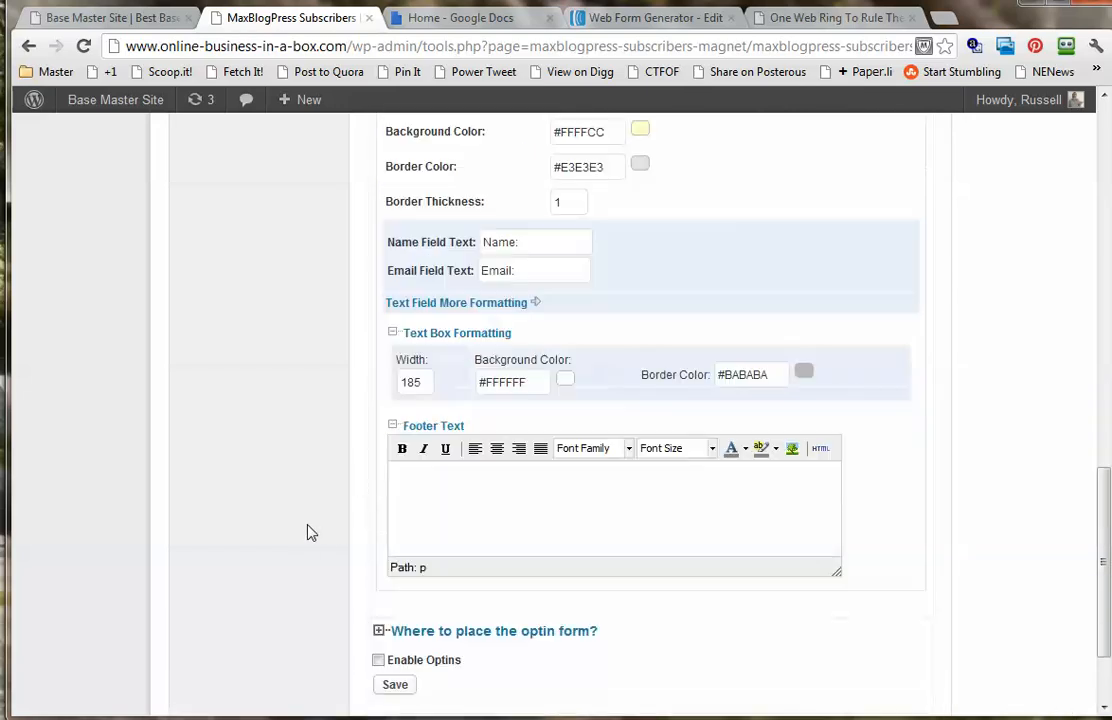
{"action": "scroll", "coordinate": [399, 510], "scroll_direction": "down", "scroll_amount": 1}
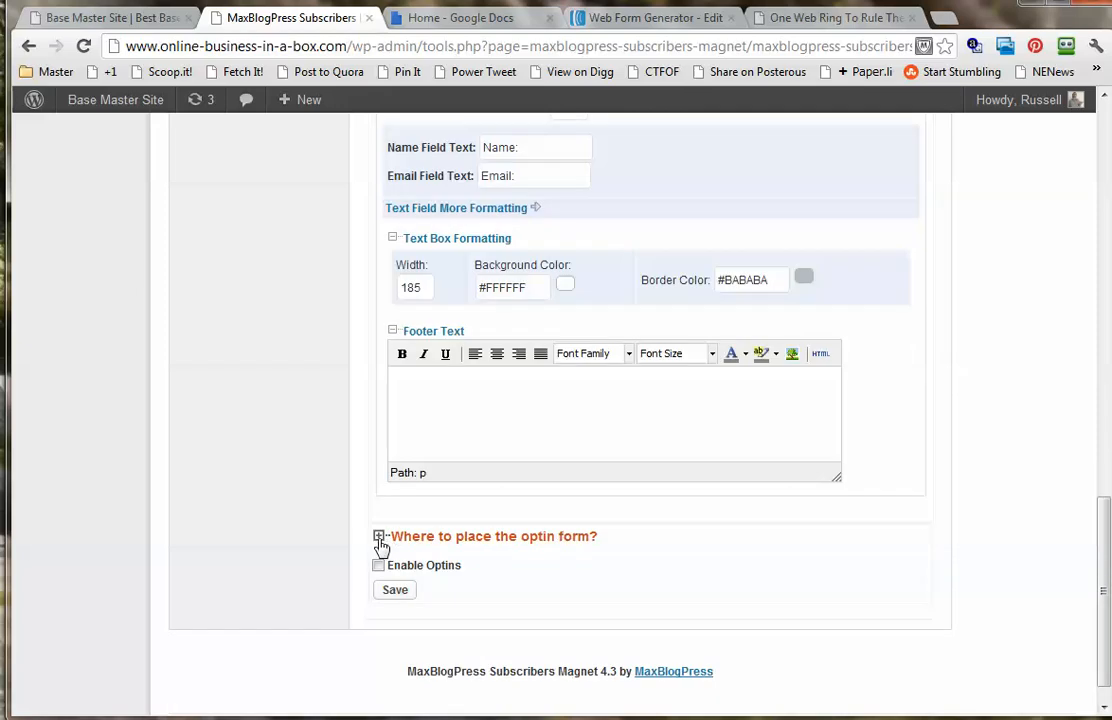
- Examine the opt-in form's placement options, including the position choices within a single post and the Template/Post Tags
{"action": "left_click", "coordinate": [379, 537]}
{"action": "scroll", "coordinate": [310, 540], "scroll_direction": "down", "scroll_amount": 1}
{"action": "scroll", "coordinate": [307, 537], "scroll_direction": "down", "scroll_amount": 1}
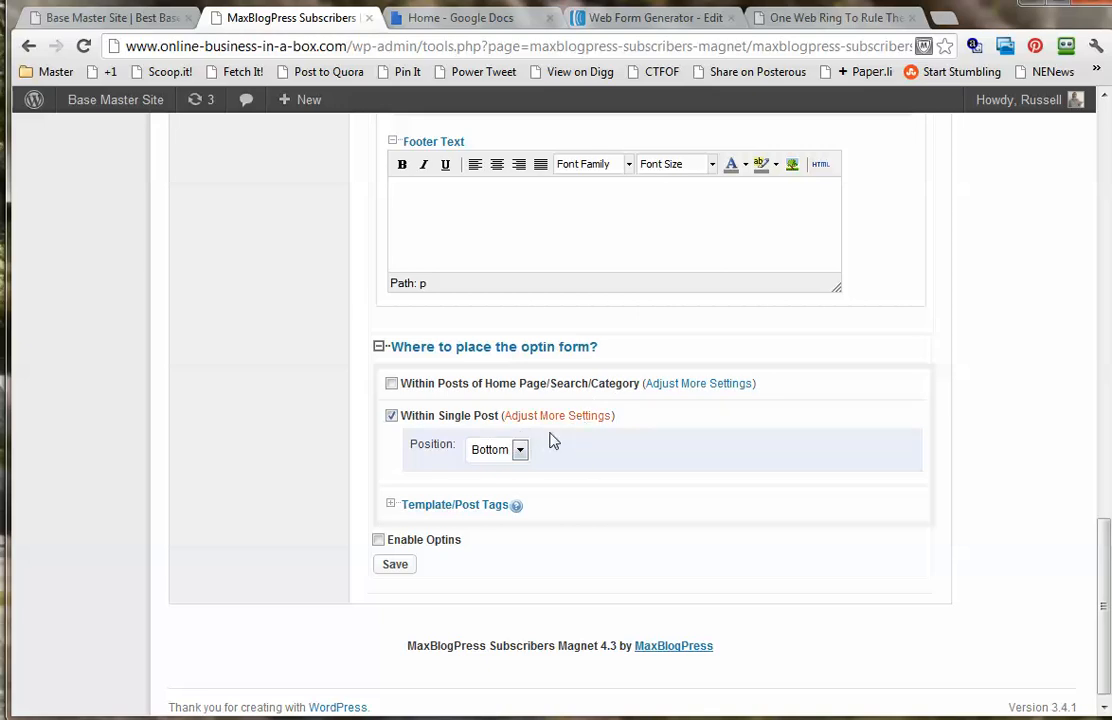
{"action": "left_click", "coordinate": [520, 449]}
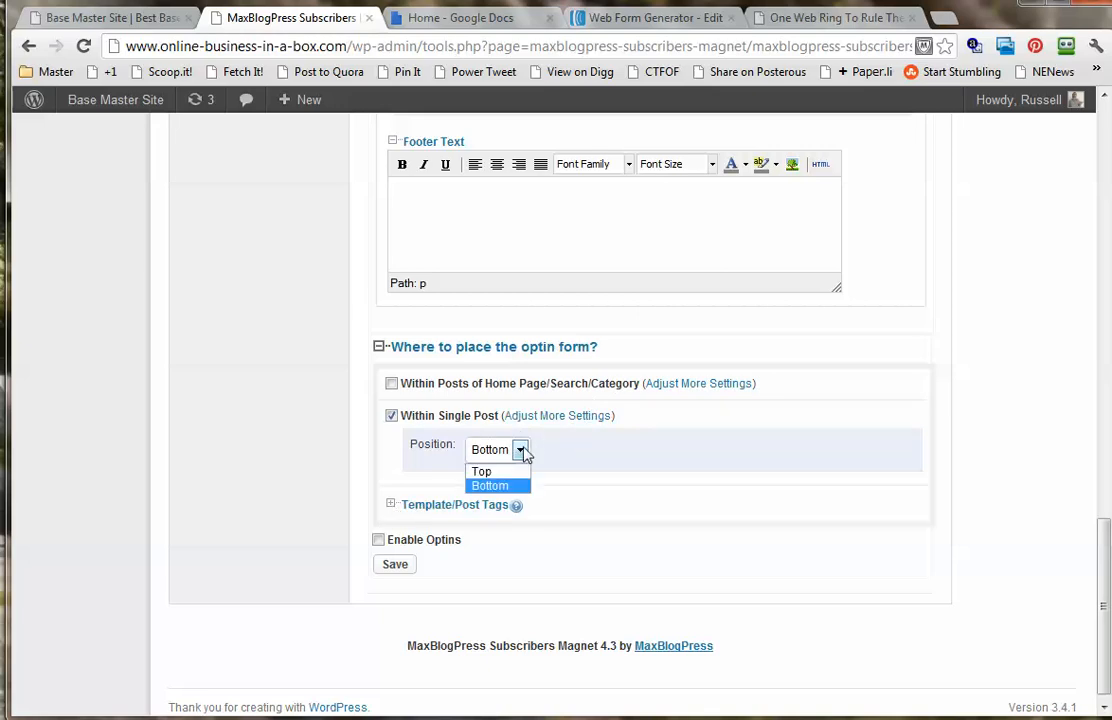
{"action": "left_click", "coordinate": [596, 454]}
{"action": "left_click", "coordinate": [389, 508]}
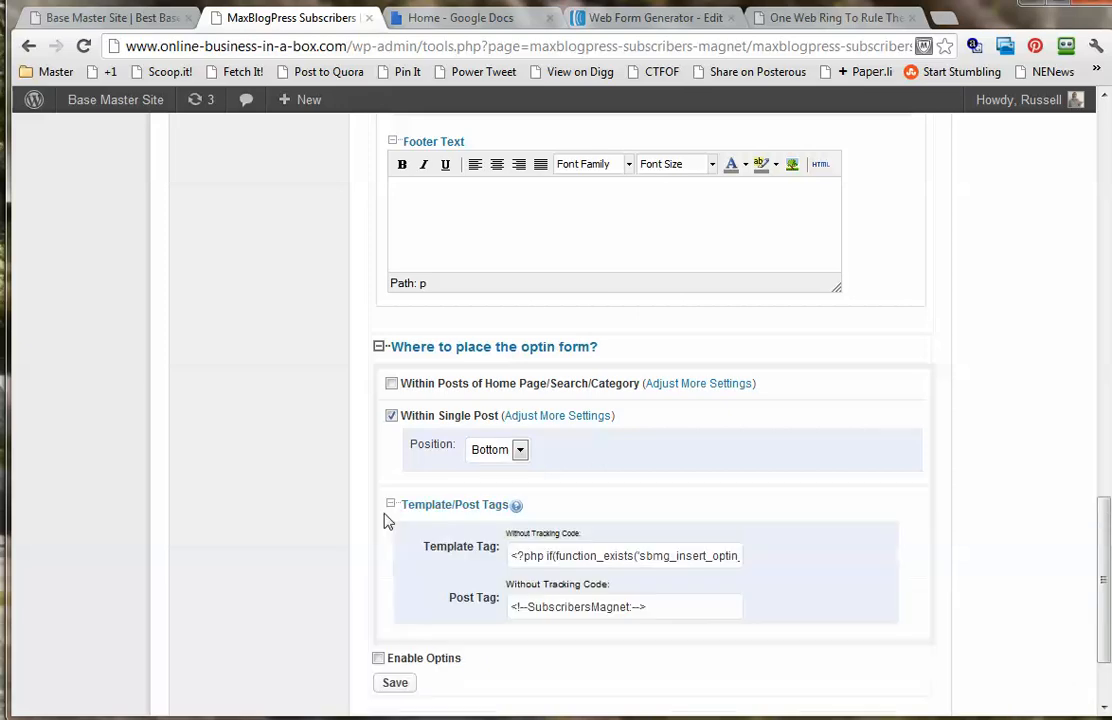
{"action": "left_click", "coordinate": [393, 508]}
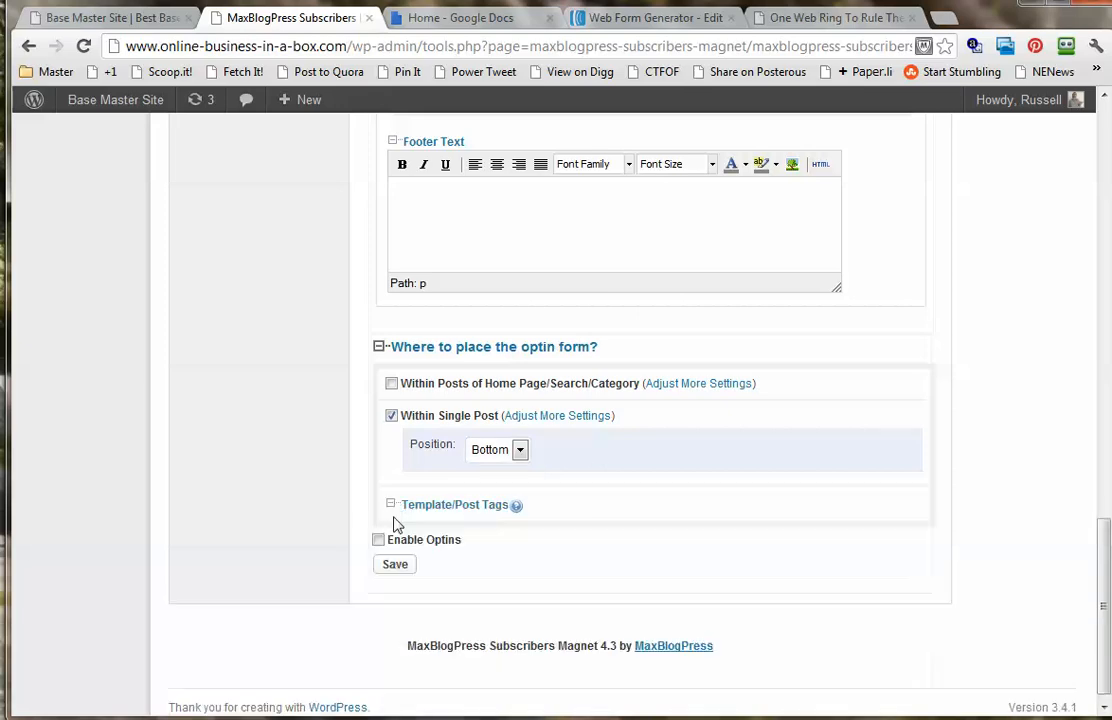
{"action": "left_click", "coordinate": [390, 506]}
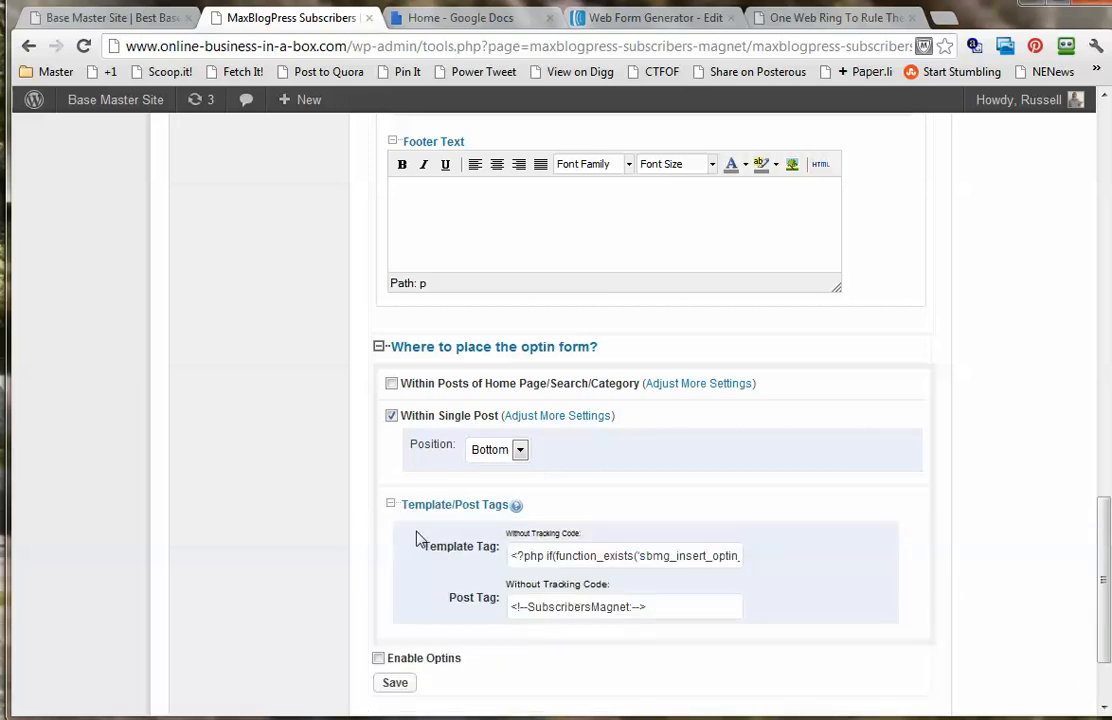
{"action": "left_click", "coordinate": [390, 506]}
- Enable opt-ins for the in-post form and save its settings
{"action": "left_click", "coordinate": [379, 541]}
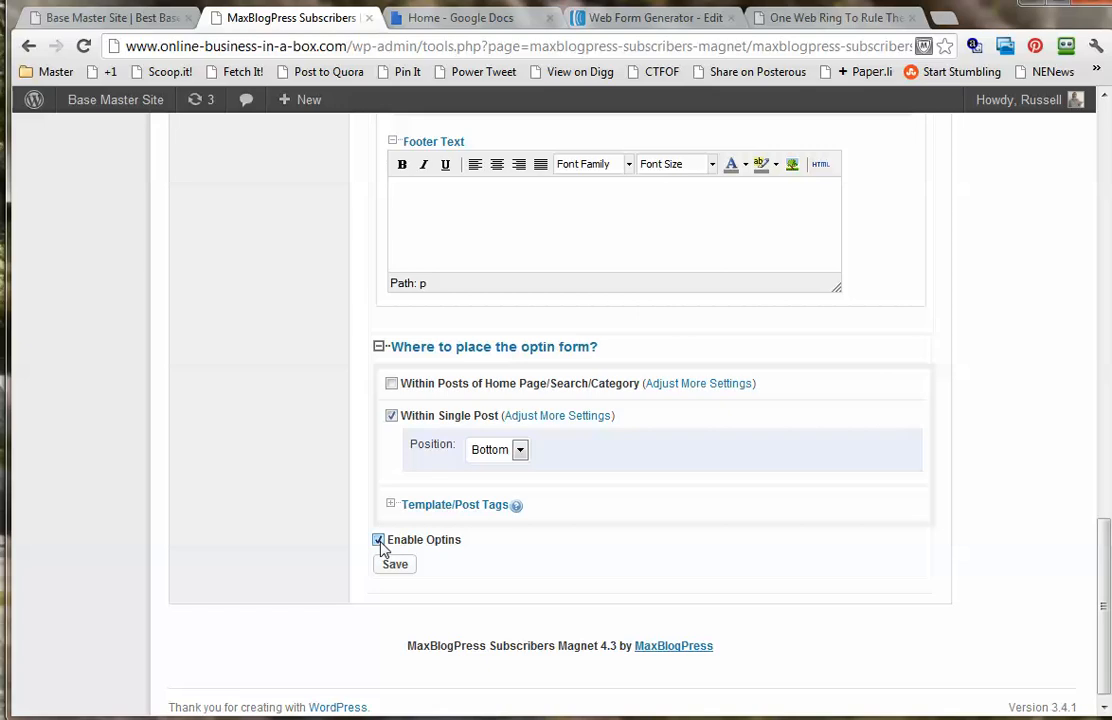
{"action": "left_click", "coordinate": [401, 562]}
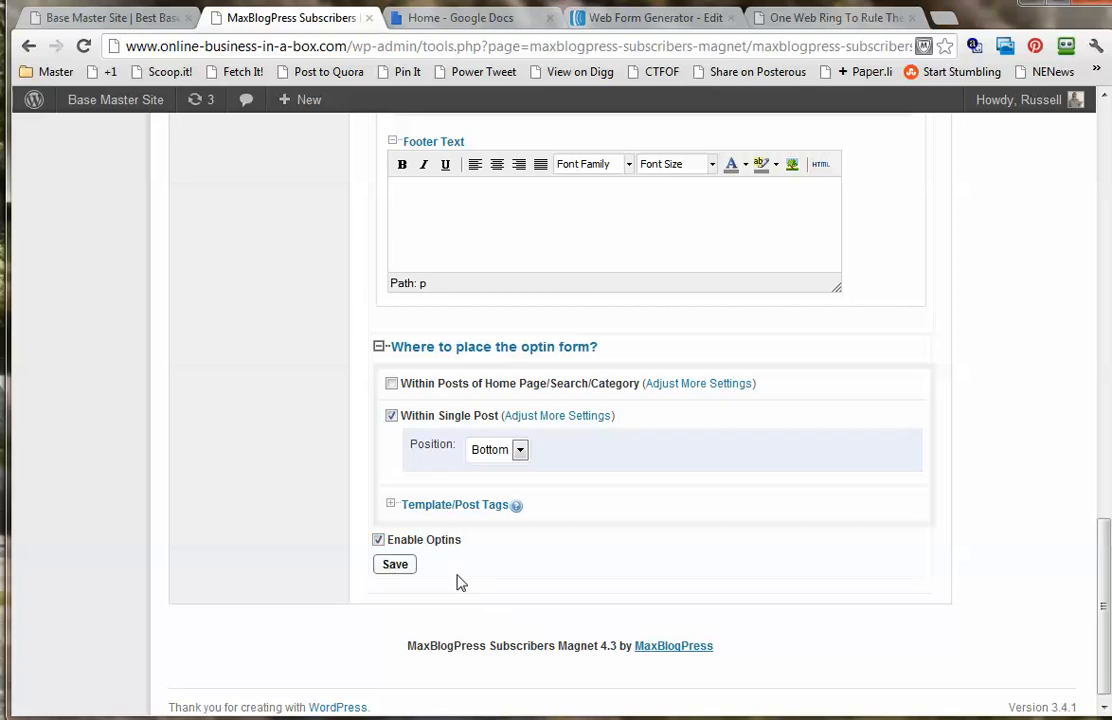
{"action": "left_click", "coordinate": [395, 565]}
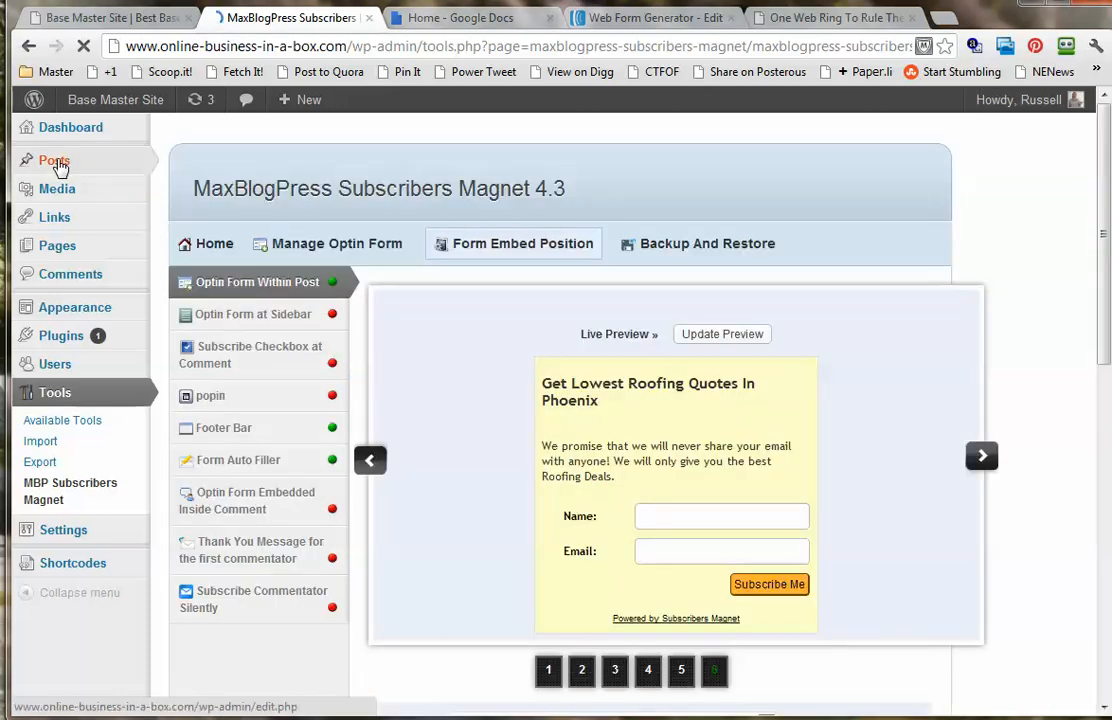
{"action": "left_click", "coordinate": [57, 166]}
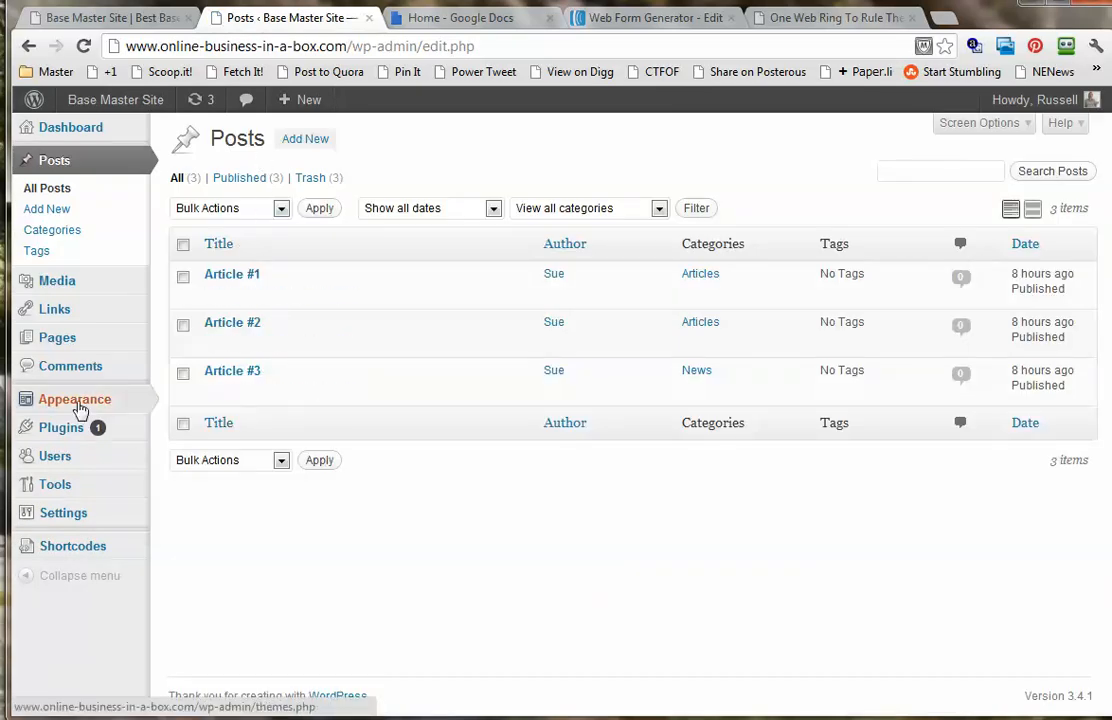
{"action": "mouse_move", "coordinate": [55, 427]}
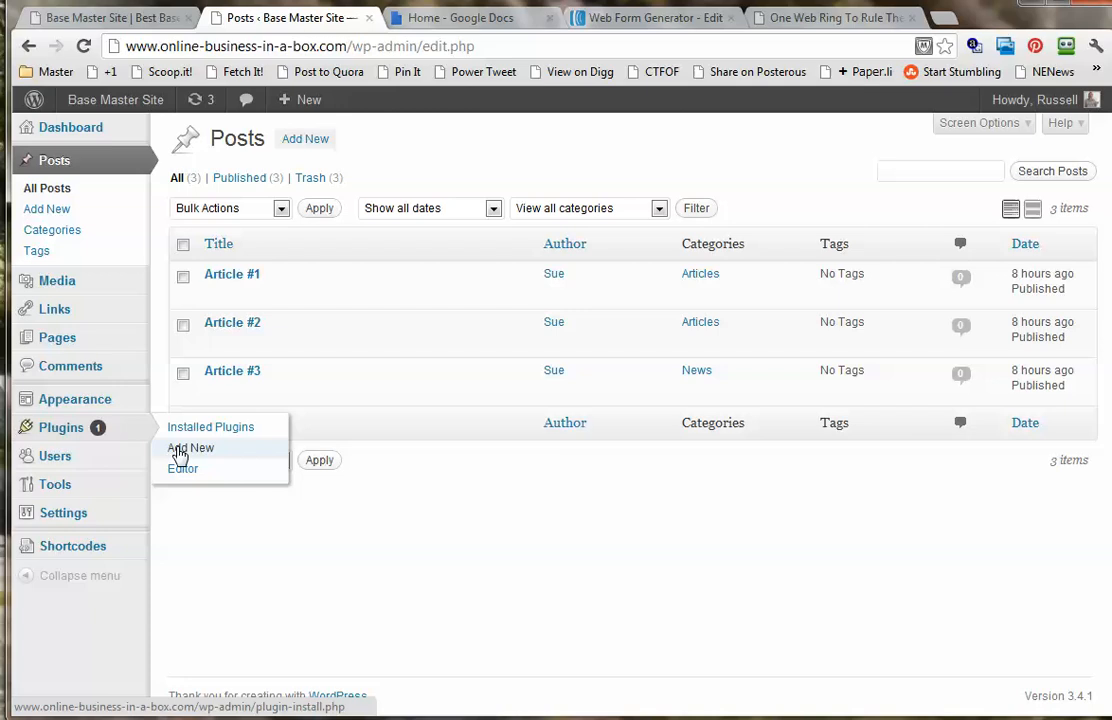
{"action": "left_click", "coordinate": [58, 428]}
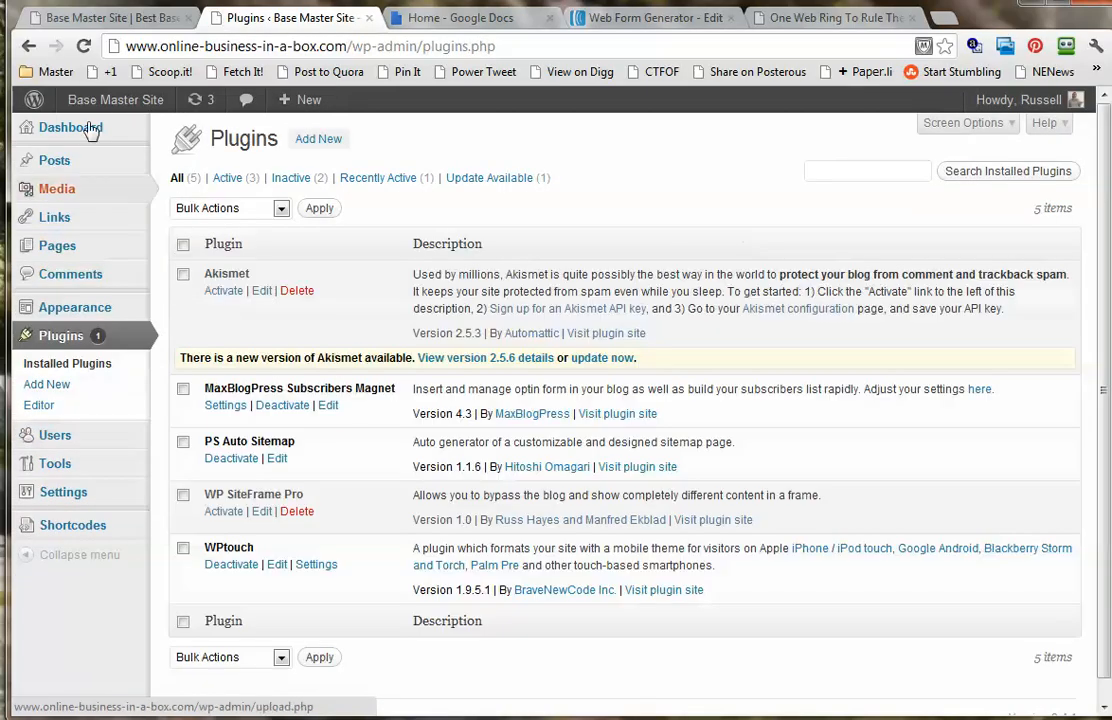
- Check the live site's home page and the full length of its About page for the opt-in forms
{"action": "left_click", "coordinate": [100, 17]}
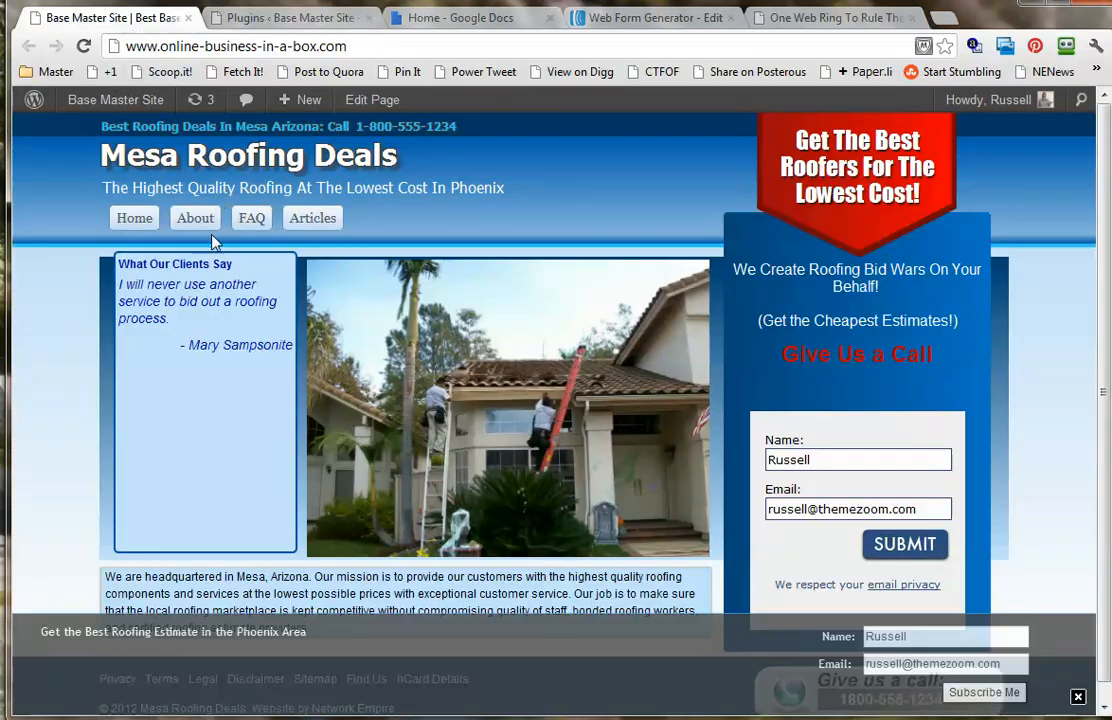
{"action": "left_click", "coordinate": [135, 218]}
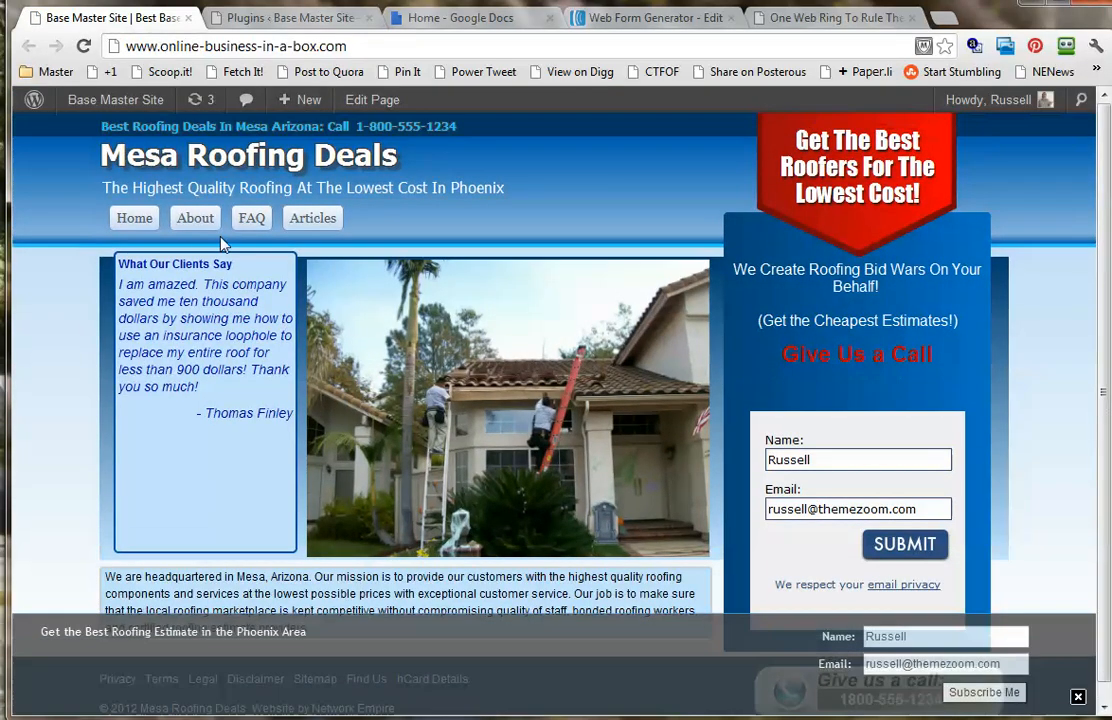
{"action": "left_click", "coordinate": [196, 218]}
{"action": "scroll", "coordinate": [348, 408], "scroll_direction": "down", "scroll_amount": 5}
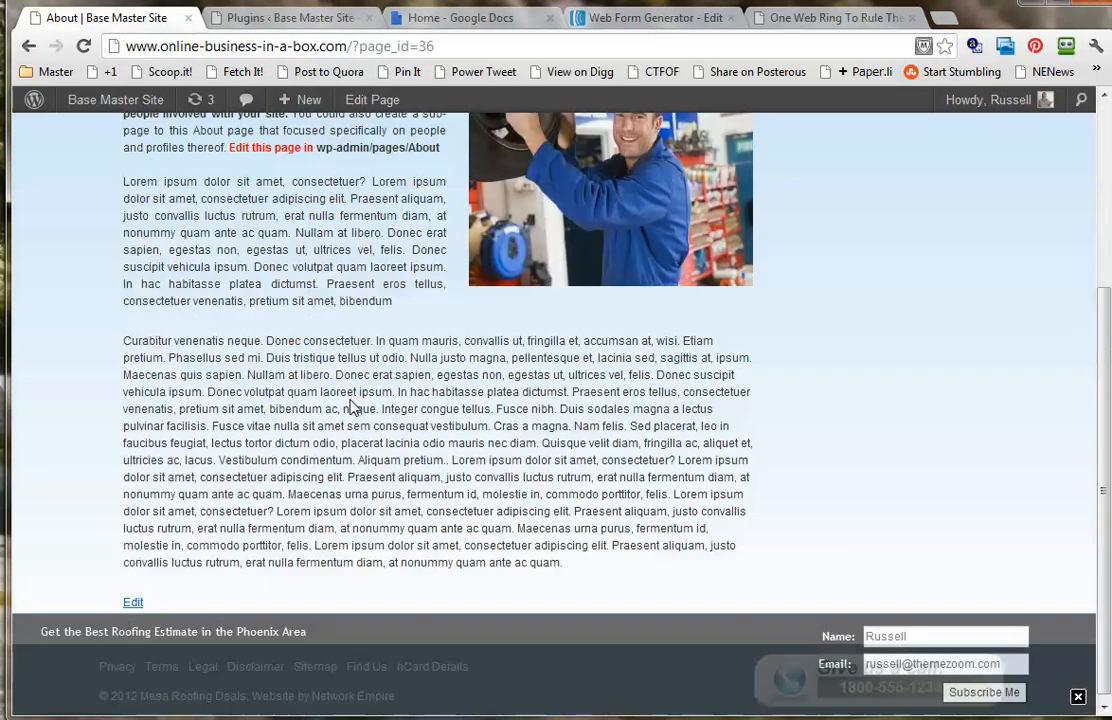
{"action": "scroll", "coordinate": [352, 410], "scroll_direction": "up", "scroll_amount": 3}
{"action": "scroll", "coordinate": [352, 410], "scroll_direction": "down", "scroll_amount": 1}
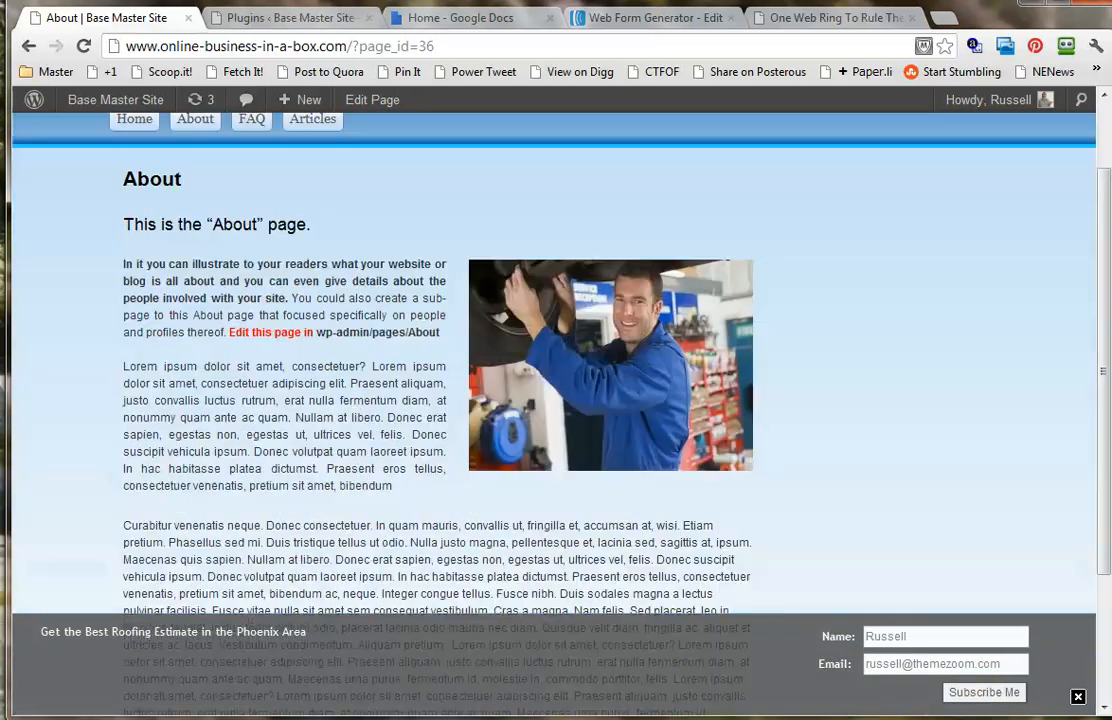
{"action": "scroll", "coordinate": [757, 640], "scroll_direction": "down", "scroll_amount": 3}
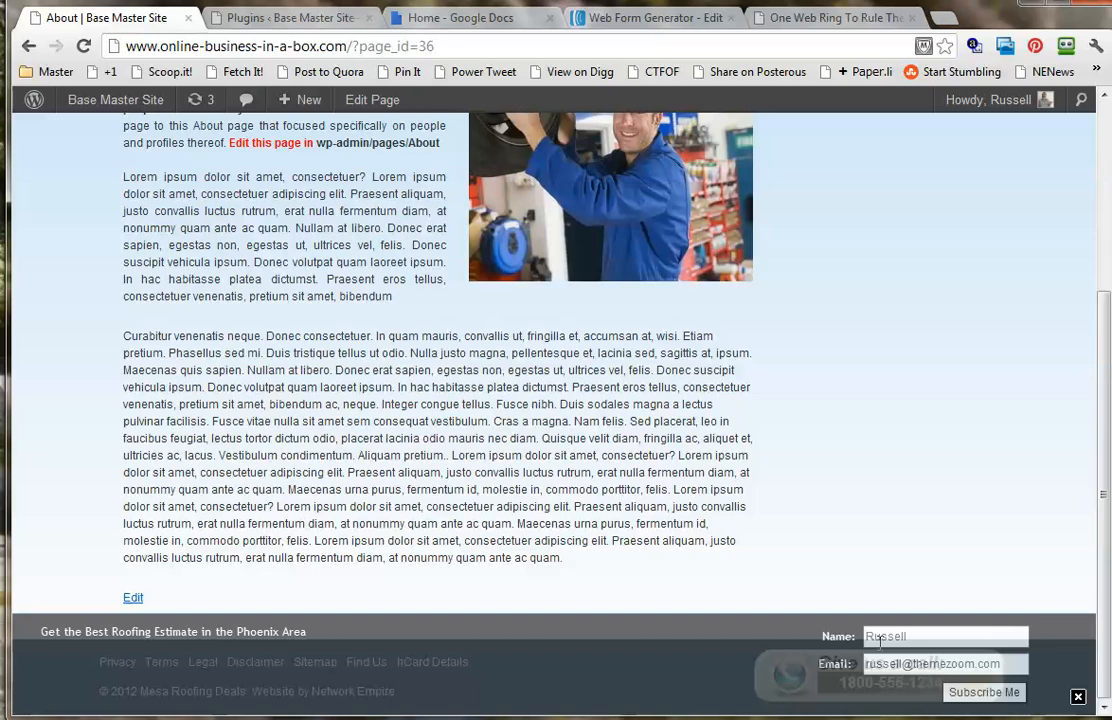
{"action": "left_click_drag", "start_coordinate": [1100, 484], "coordinate": [1100, 253]}
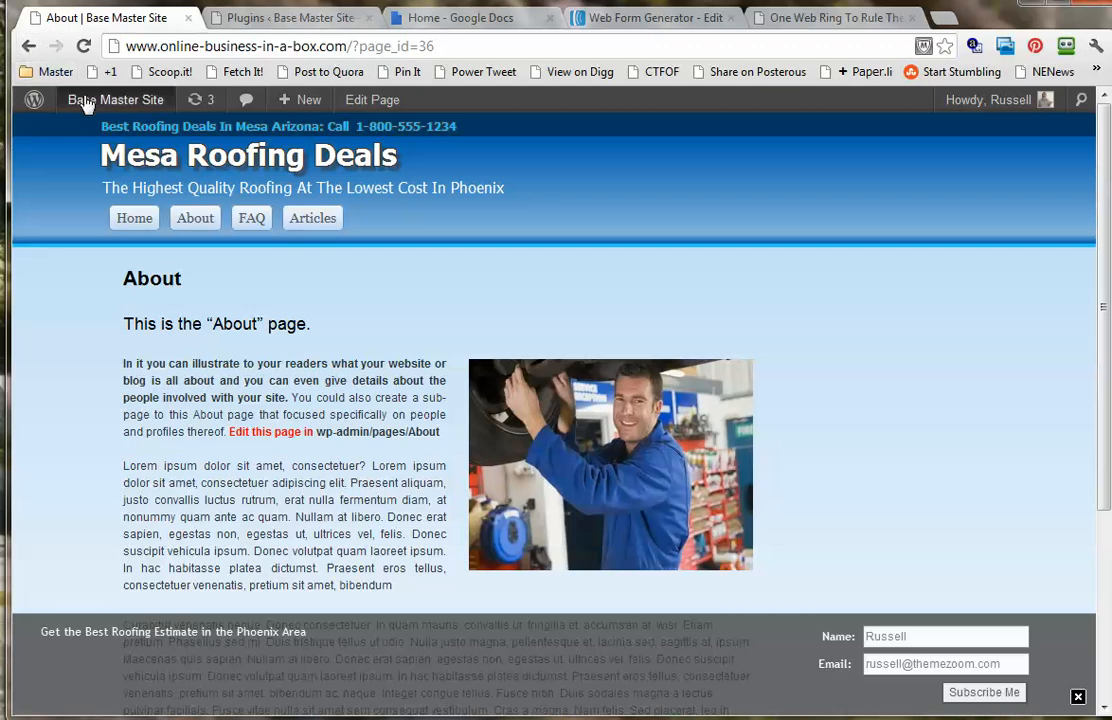
- Open the Article #1 post from the site's admin post list and view its live page
{"action": "mouse_move", "coordinate": [84, 101]}
{"action": "left_click", "coordinate": [84, 130]}
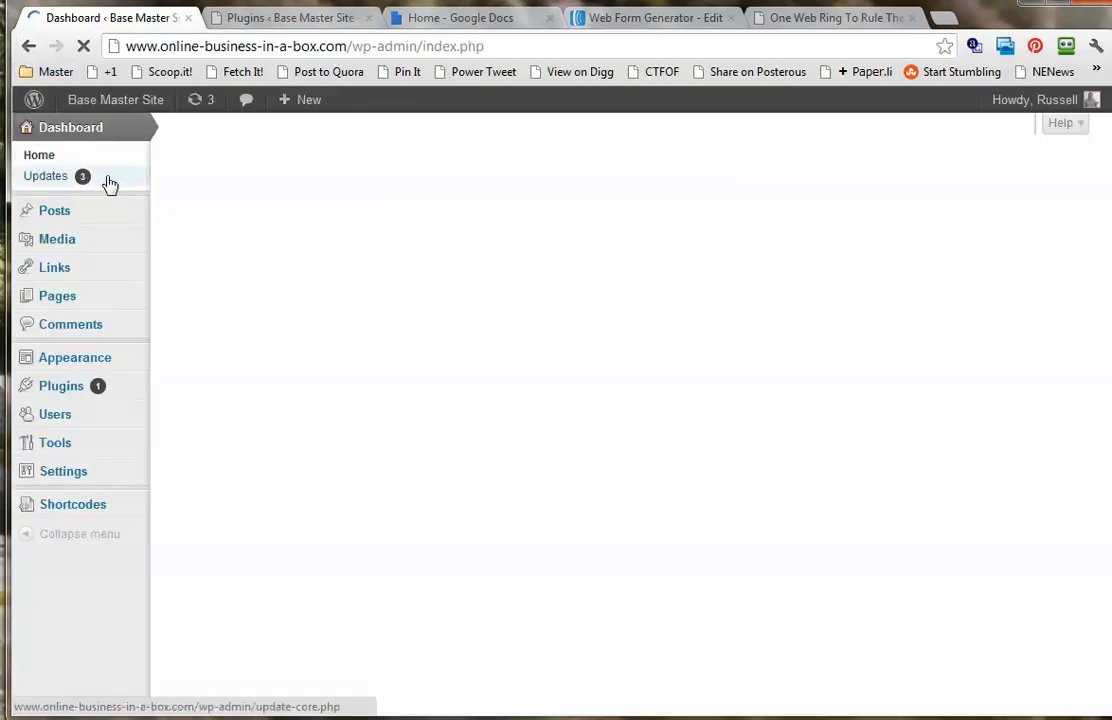
{"action": "left_click", "coordinate": [53, 215]}
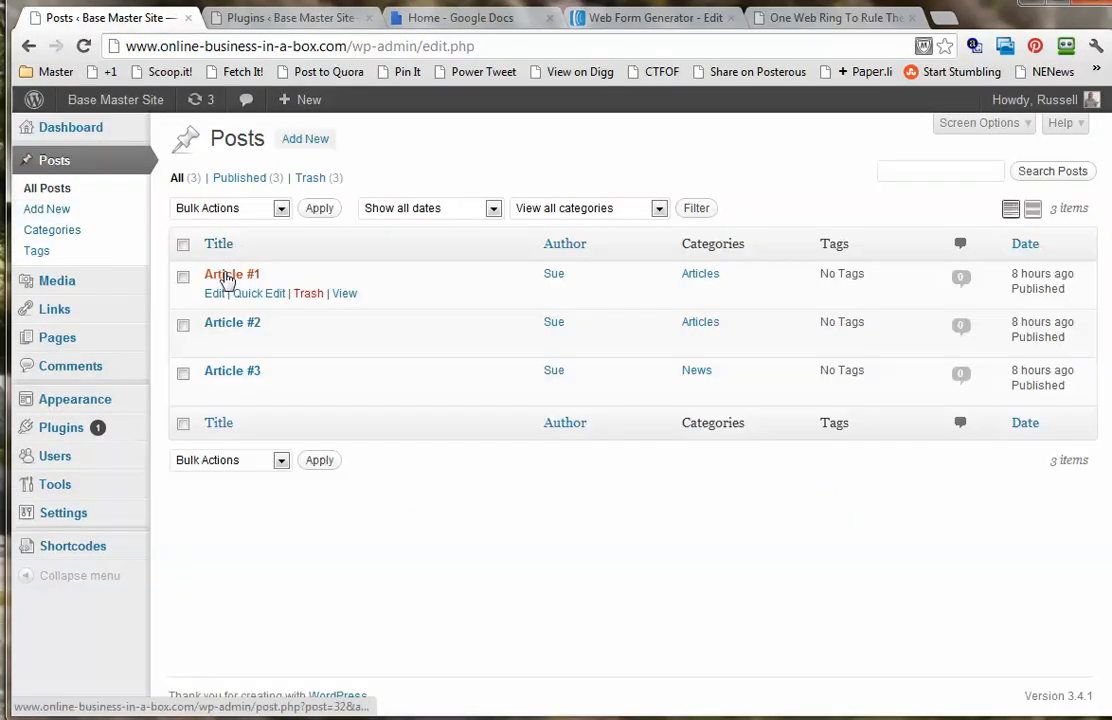
{"action": "left_click", "coordinate": [234, 280]}
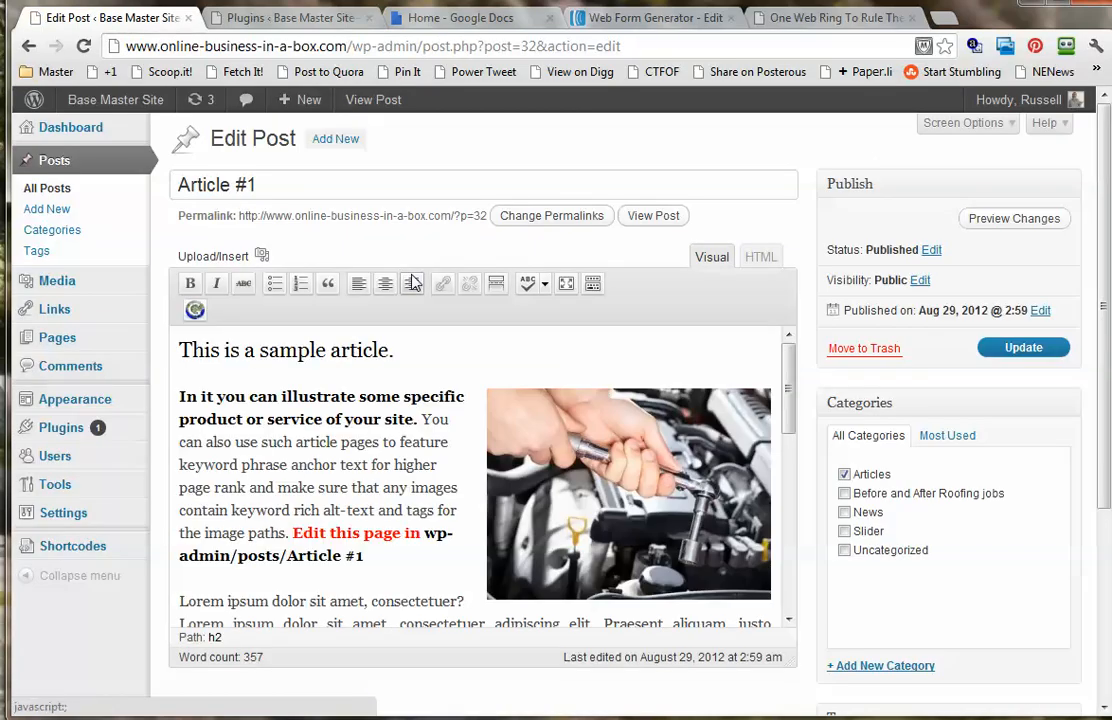
{"action": "left_click", "coordinate": [652, 216]}
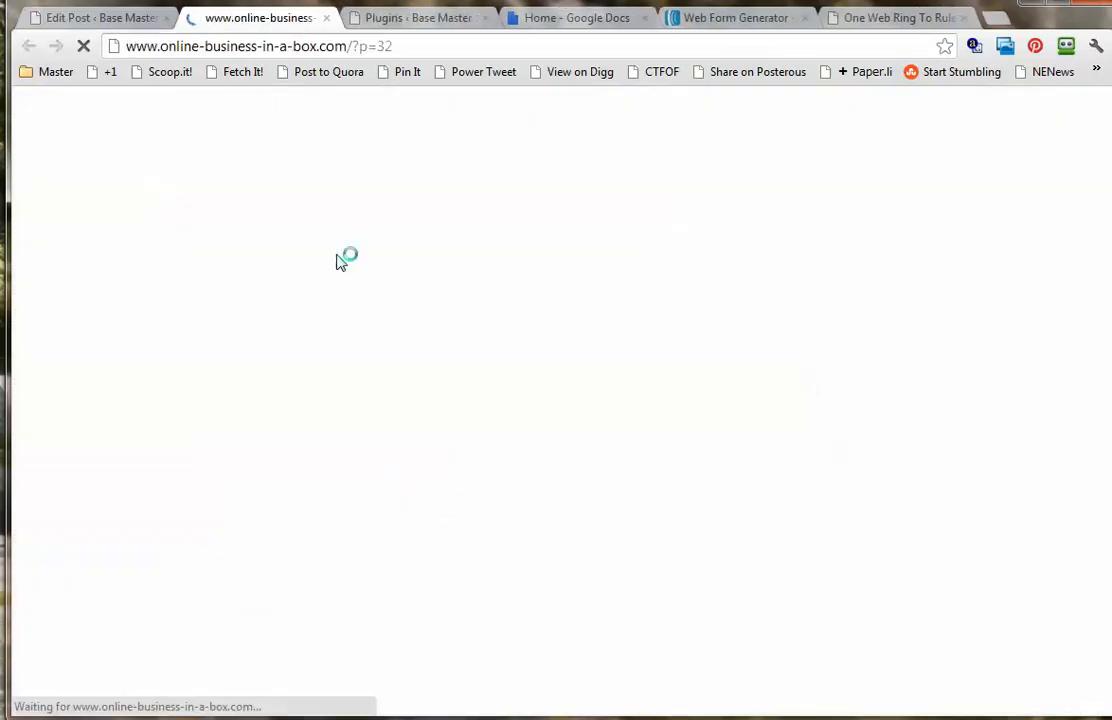
- Examine the in-post opt-in form at the end of Article #1, including its name and email fields
{"action": "scroll", "coordinate": [495, 430], "scroll_direction": "down", "scroll_amount": 4}
{"action": "scroll", "coordinate": [493, 430], "scroll_direction": "down", "scroll_amount": 2}
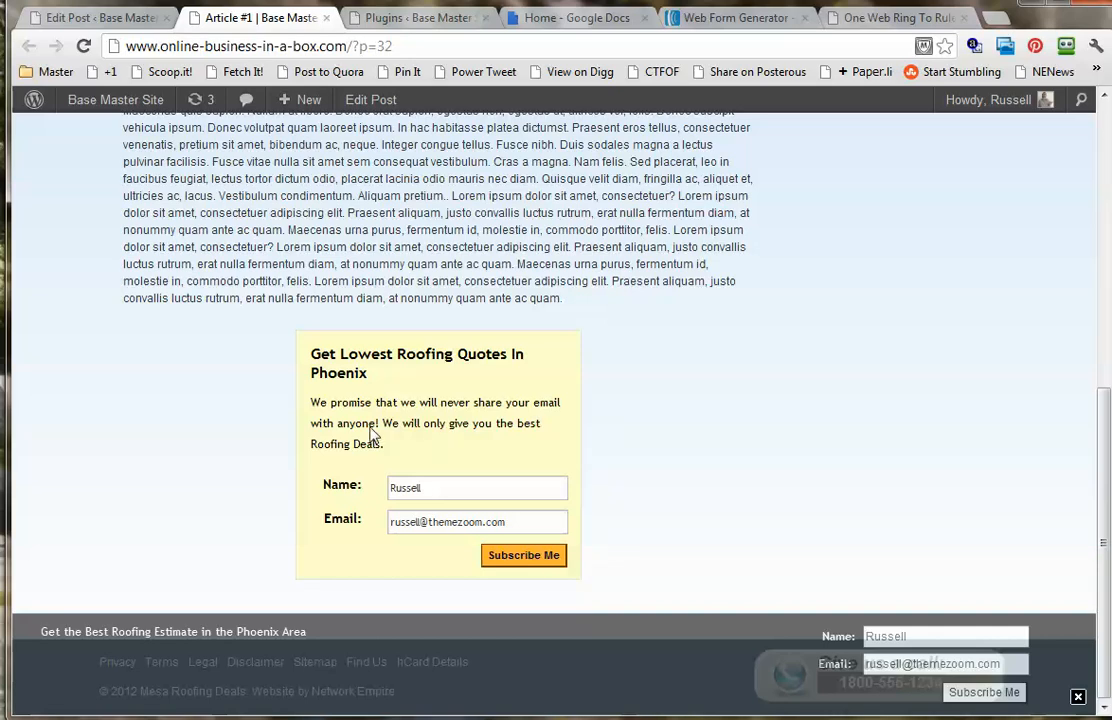
{"action": "scroll", "coordinate": [322, 430], "scroll_direction": "up", "scroll_amount": 4}
{"action": "scroll", "coordinate": [238, 258], "scroll_direction": "down", "scroll_amount": 4}
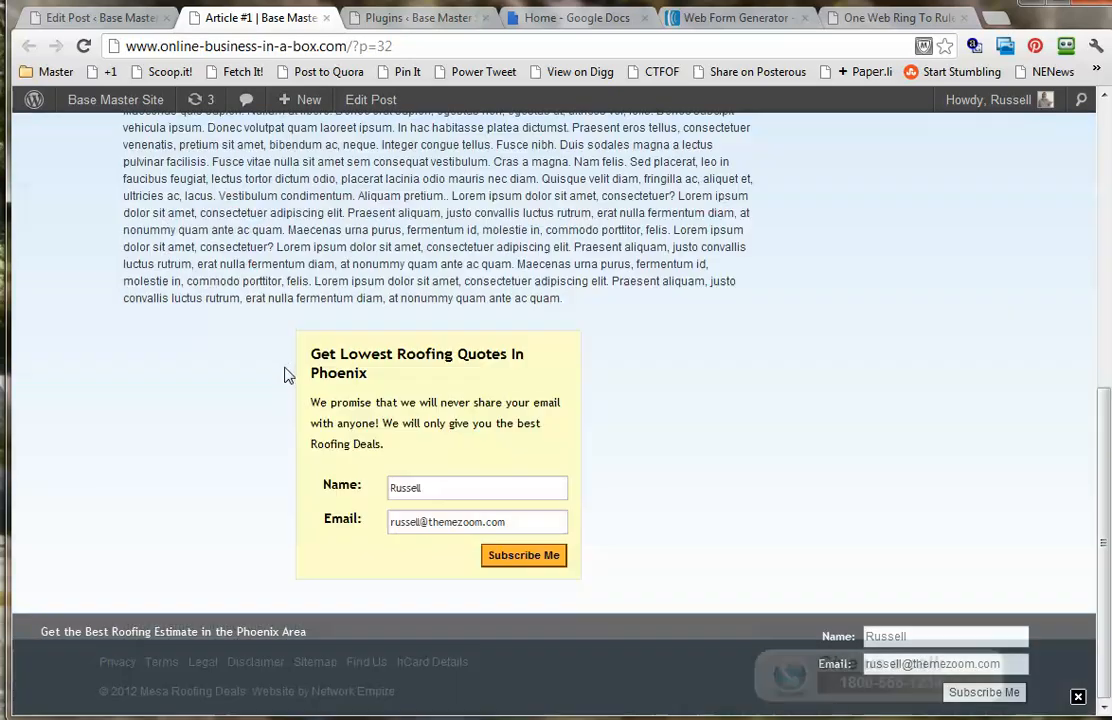
{"action": "left_click_drag", "start_coordinate": [509, 525], "coordinate": [405, 516]}
{"action": "left_click", "coordinate": [718, 444]}
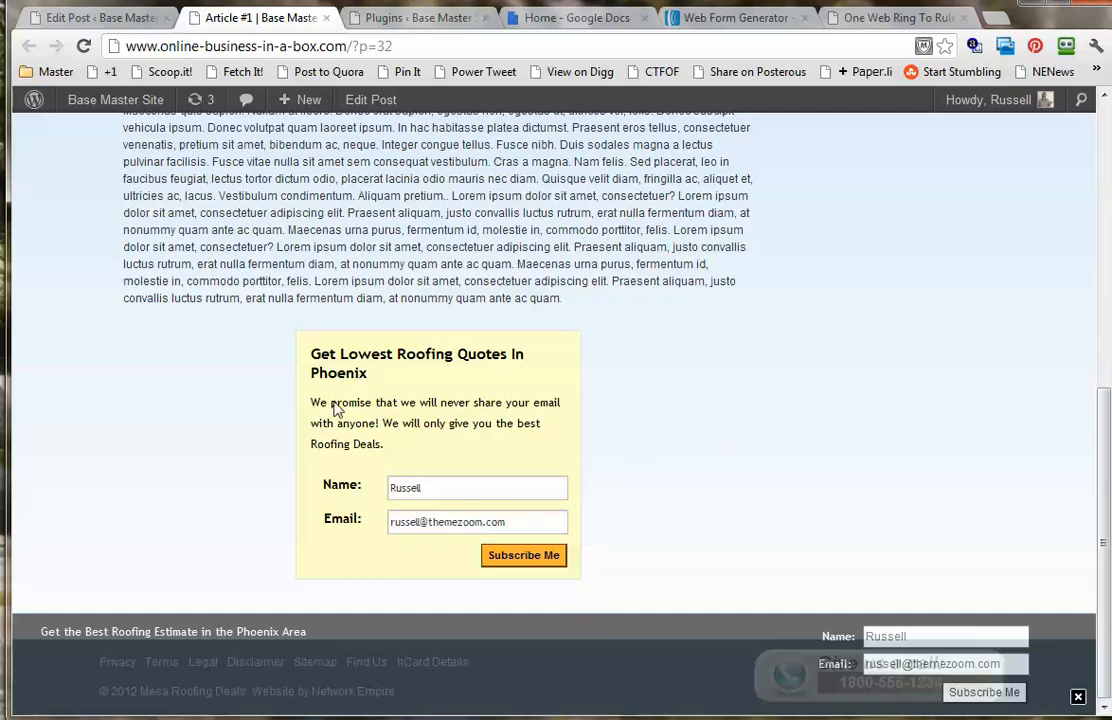
{"action": "scroll", "coordinate": [493, 418], "scroll_direction": "up", "scroll_amount": 4}
{"action": "scroll", "coordinate": [496, 417], "scroll_direction": "down", "scroll_amount": 4}
{"action": "scroll", "coordinate": [496, 514], "scroll_direction": "up", "scroll_amount": 6}
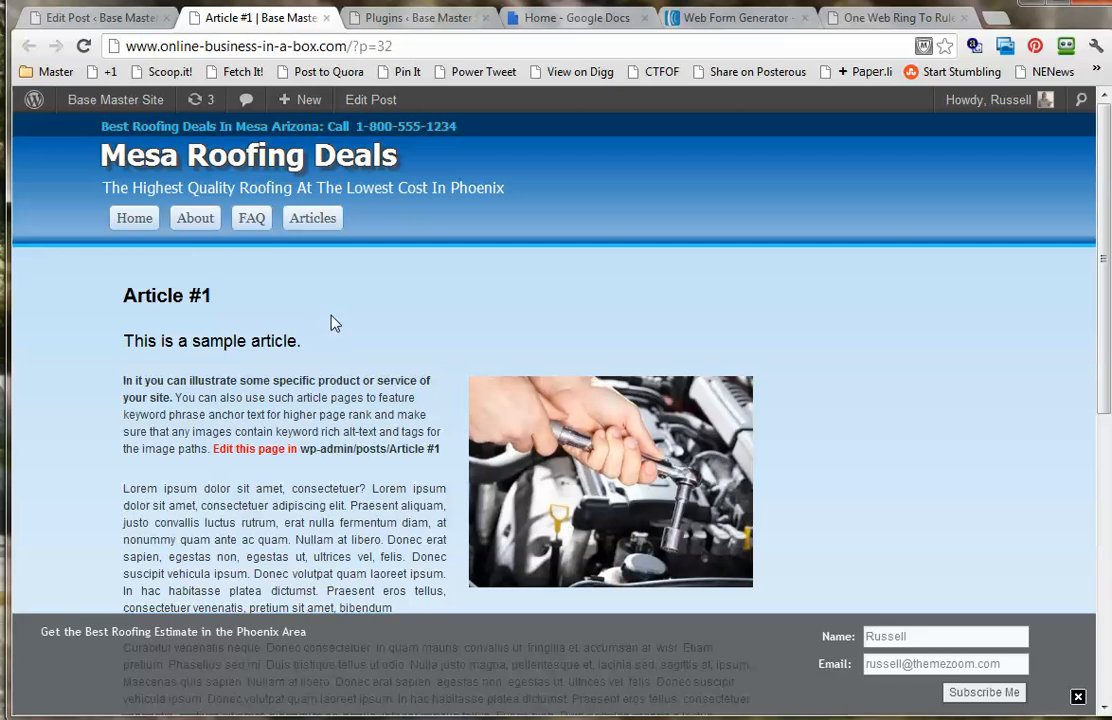
- Open Article #2 from the live site's Articles page and look through it to the end
{"action": "left_click", "coordinate": [318, 218]}
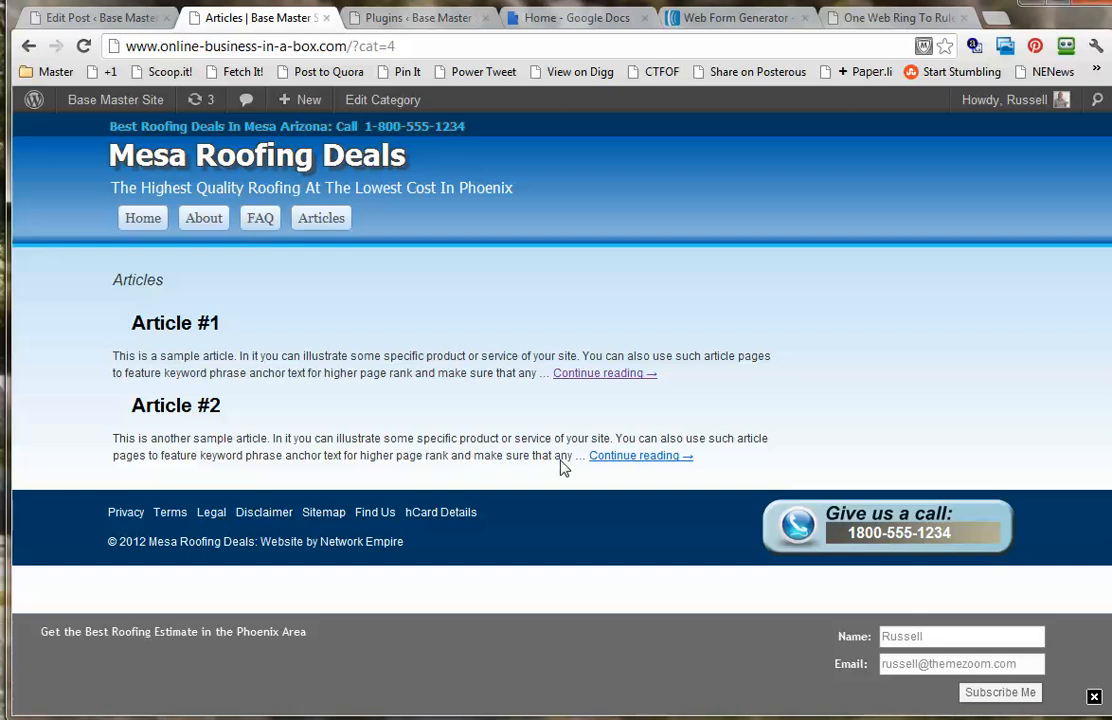
{"action": "left_click", "coordinate": [634, 458]}
{"action": "scroll", "coordinate": [465, 482], "scroll_direction": "down", "scroll_amount": 10}
{"action": "scroll", "coordinate": [465, 482], "scroll_direction": "up", "scroll_amount": 10}
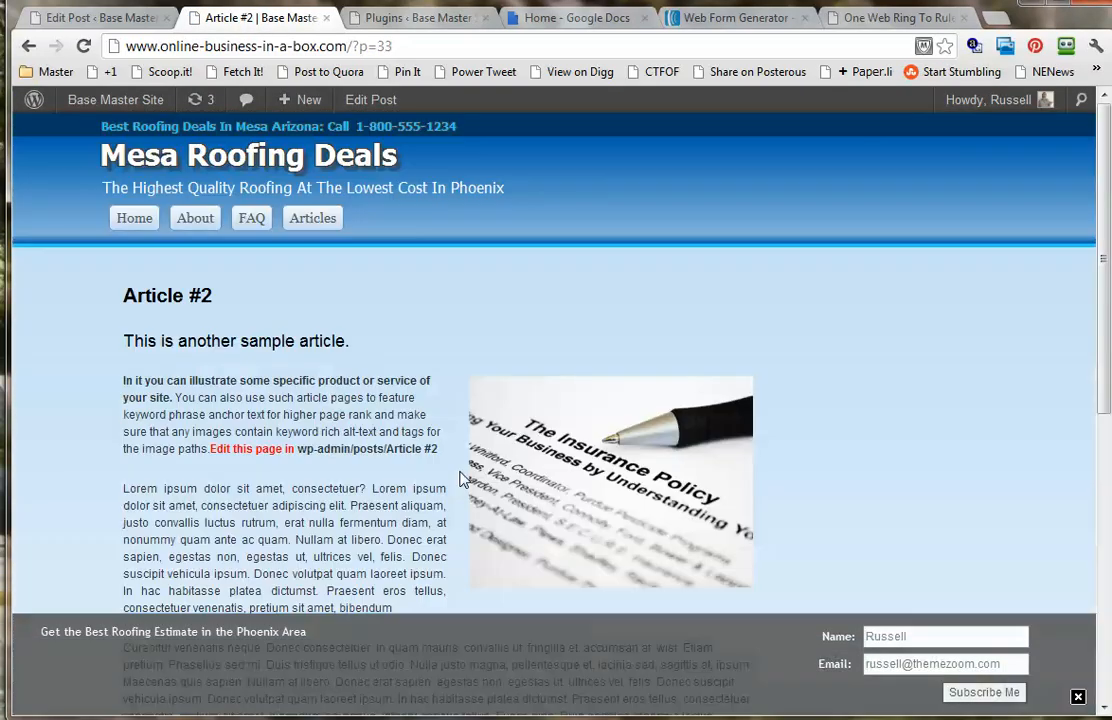
- Return to the Articles page, reopen Article #1 and inspect the name and email fields of its in-post form
{"action": "left_click", "coordinate": [28, 46]}
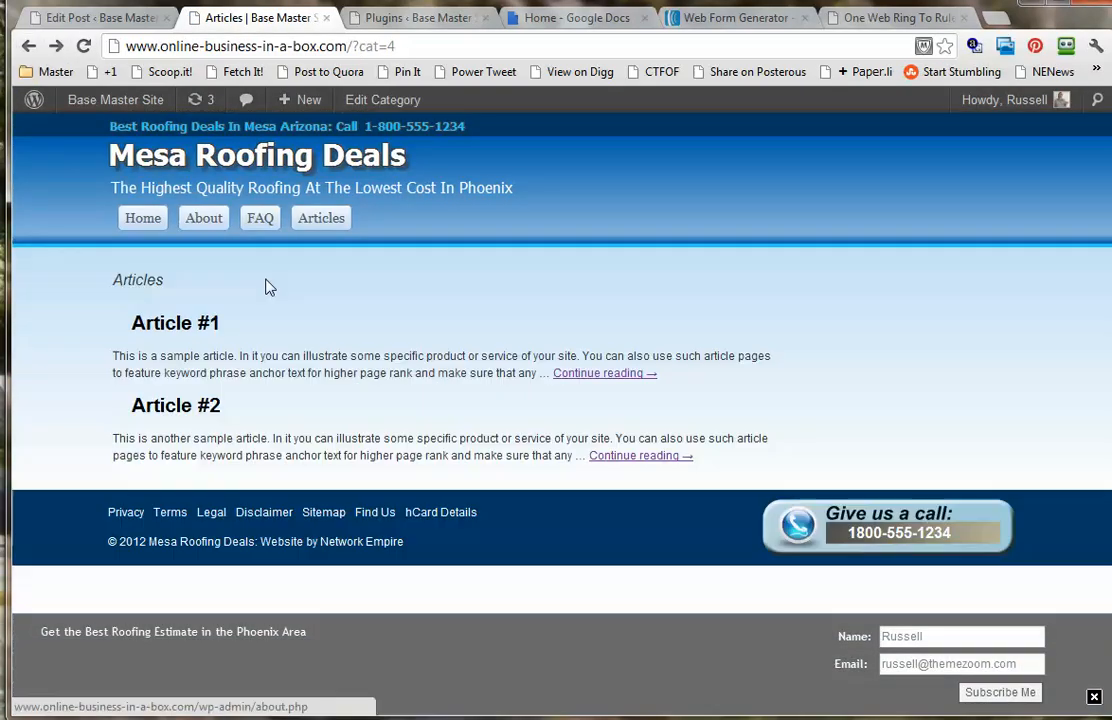
{"action": "left_click", "coordinate": [590, 375]}
{"action": "scroll", "coordinate": [403, 426], "scroll_direction": "down", "scroll_amount": 10}
{"action": "scroll", "coordinate": [314, 382], "scroll_direction": "up", "scroll_amount": 10}
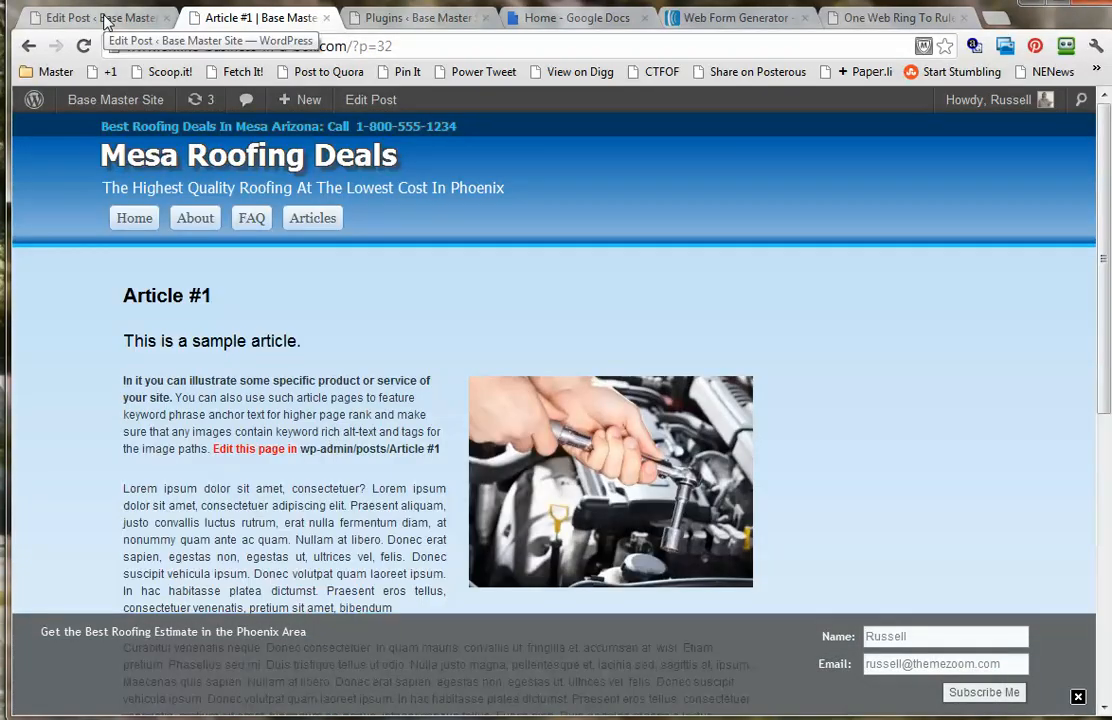
{"action": "scroll", "coordinate": [258, 280], "scroll_direction": "down", "scroll_amount": 10}
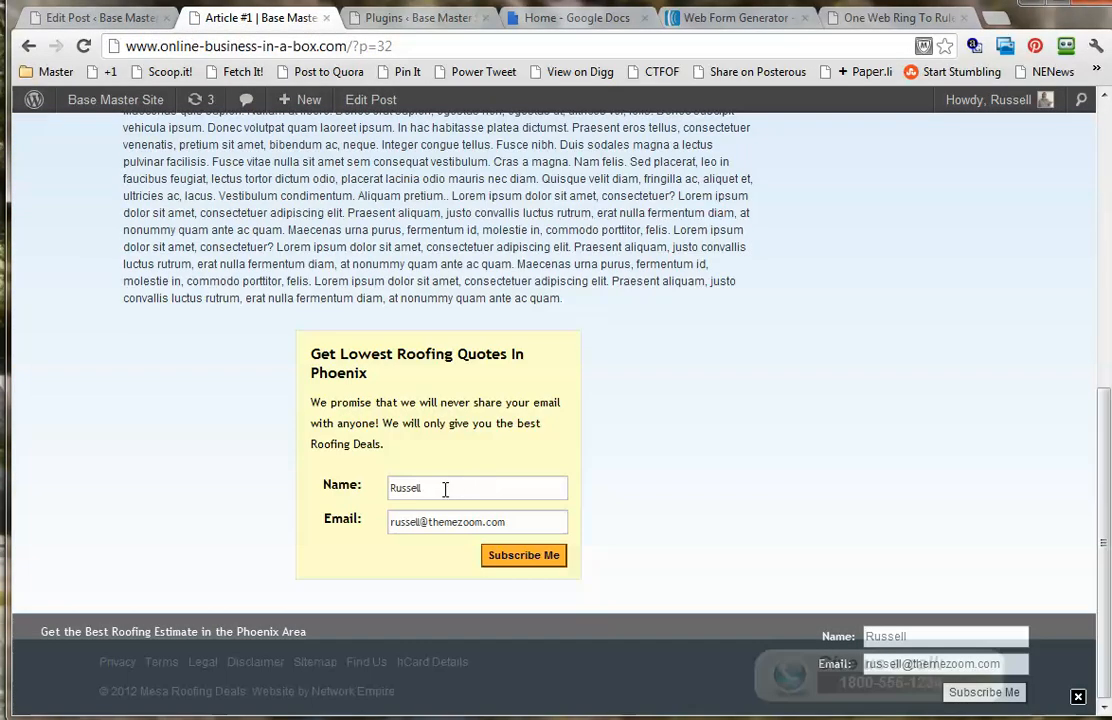
{"action": "left_click_drag", "start_coordinate": [445, 489], "coordinate": [392, 488]}
{"action": "left_click_drag", "start_coordinate": [531, 521], "coordinate": [367, 523]}
{"action": "left_click", "coordinate": [815, 423]}
{"action": "scroll", "coordinate": [815, 423], "scroll_direction": "up", "scroll_amount": 10}
{"action": "scroll", "coordinate": [437, 439], "scroll_direction": "down", "scroll_amount": 10}
{"action": "scroll", "coordinate": [302, 388], "scroll_direction": "up", "scroll_amount": 10}
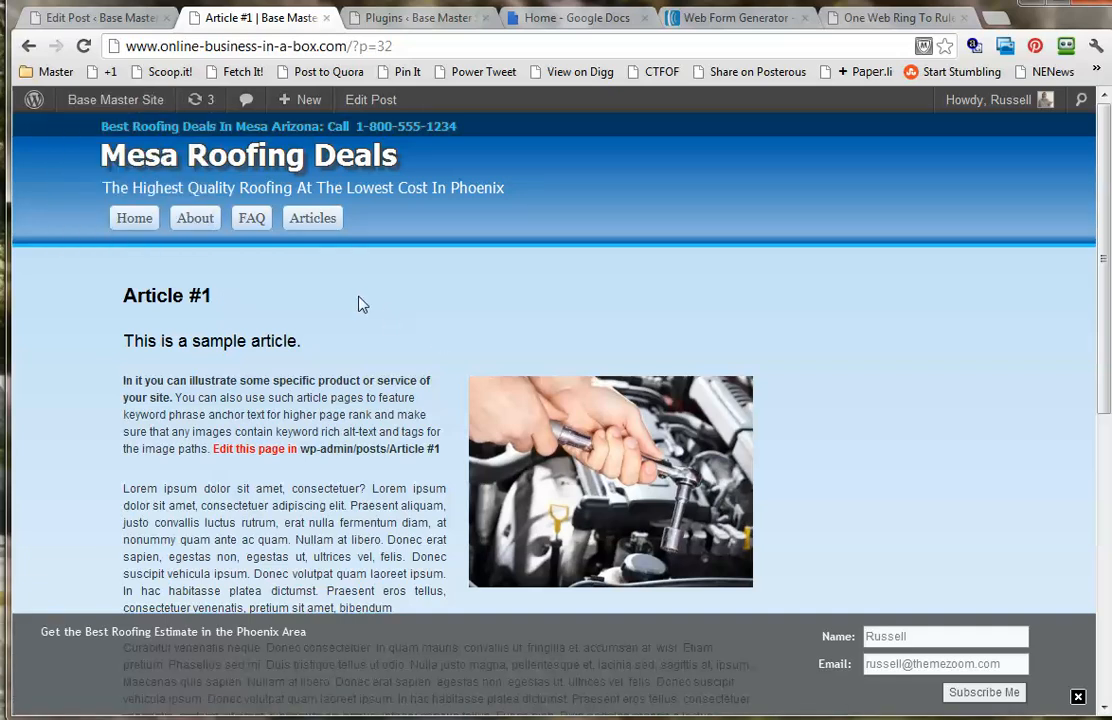
- Go back to the MaxBlogPress Subscribers Magnet settings and open the Optin Form at Sidebar configuration
{"action": "left_click", "coordinate": [105, 17]}
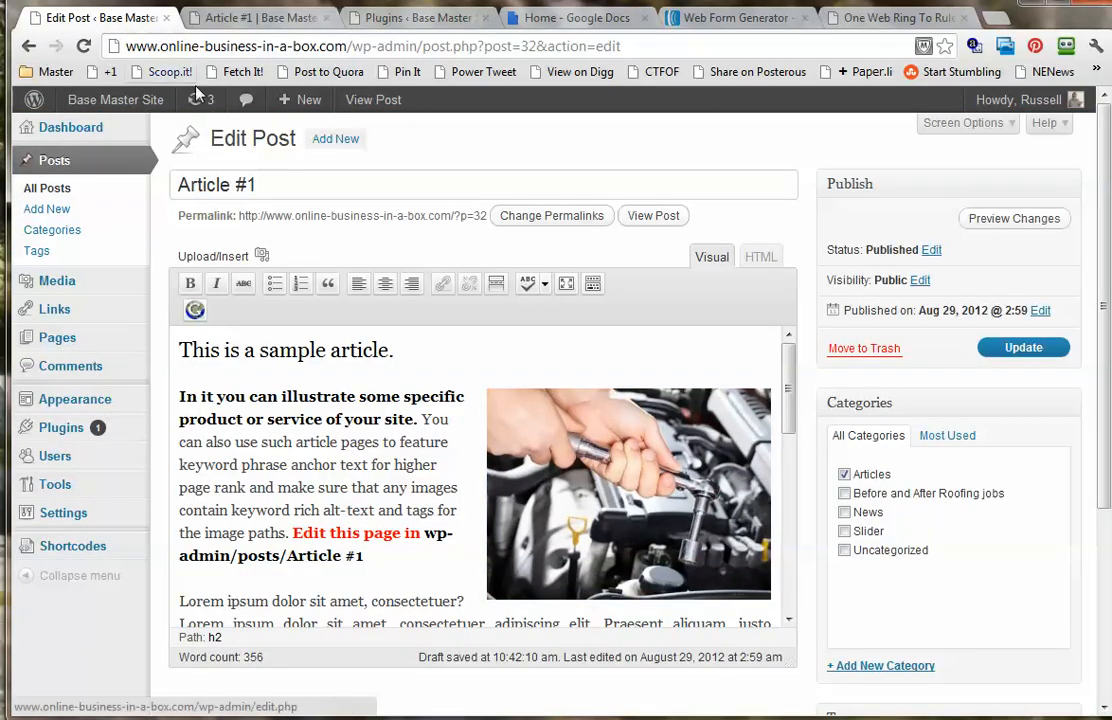
{"action": "left_click", "coordinate": [60, 431]}
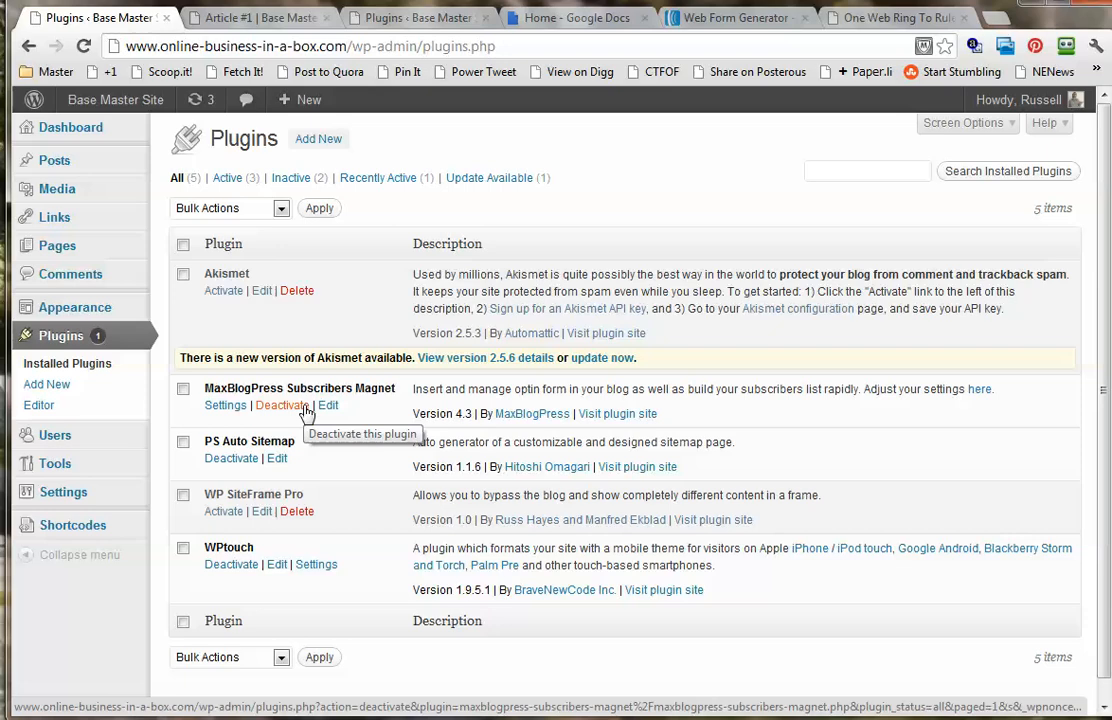
{"action": "left_click", "coordinate": [225, 407]}
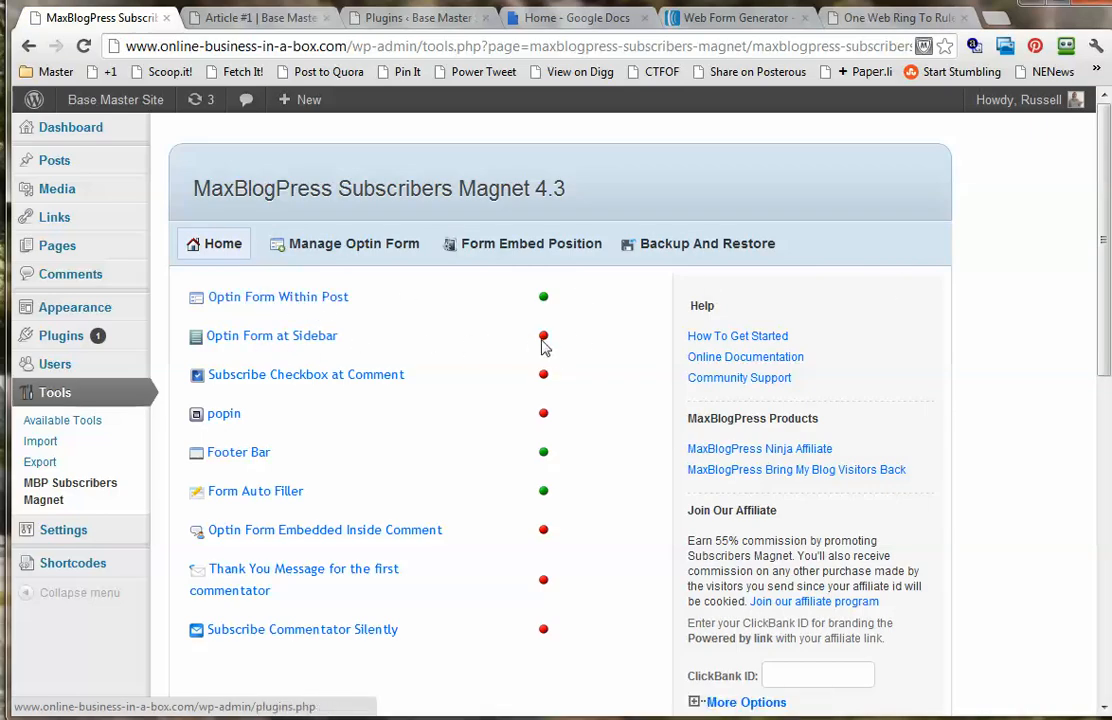
{"action": "left_click", "coordinate": [317, 344]}
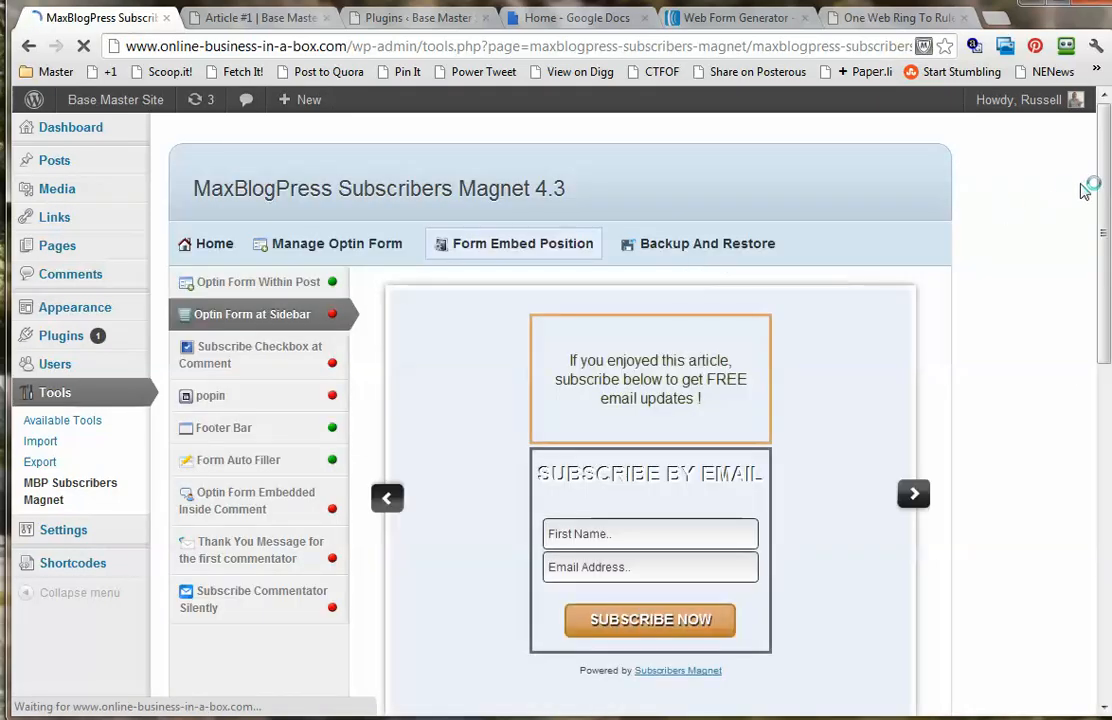
- Assign the Mesa Roofing General form to the sidebar opt-in form and save the settings
{"action": "left_click_drag", "start_coordinate": [1100, 178], "coordinate": [1055, 385]}
{"action": "left_click", "coordinate": [588, 330]}
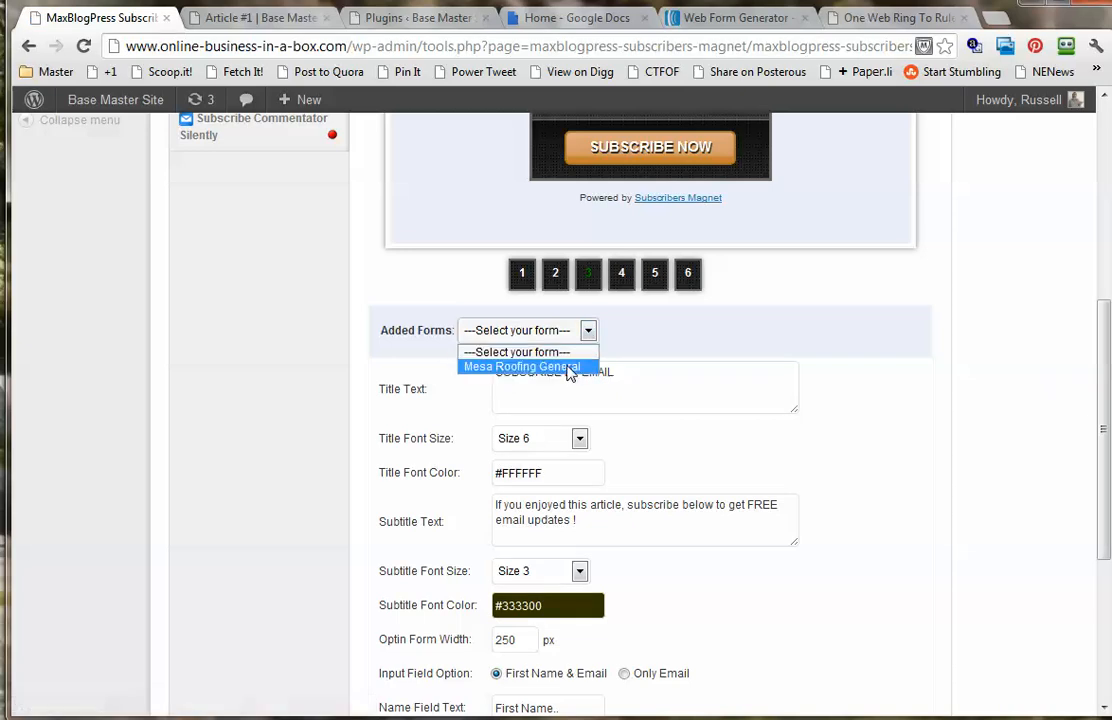
{"action": "left_click", "coordinate": [570, 367]}
{"action": "left_click_drag", "start_coordinate": [1091, 306], "coordinate": [1091, 411]}
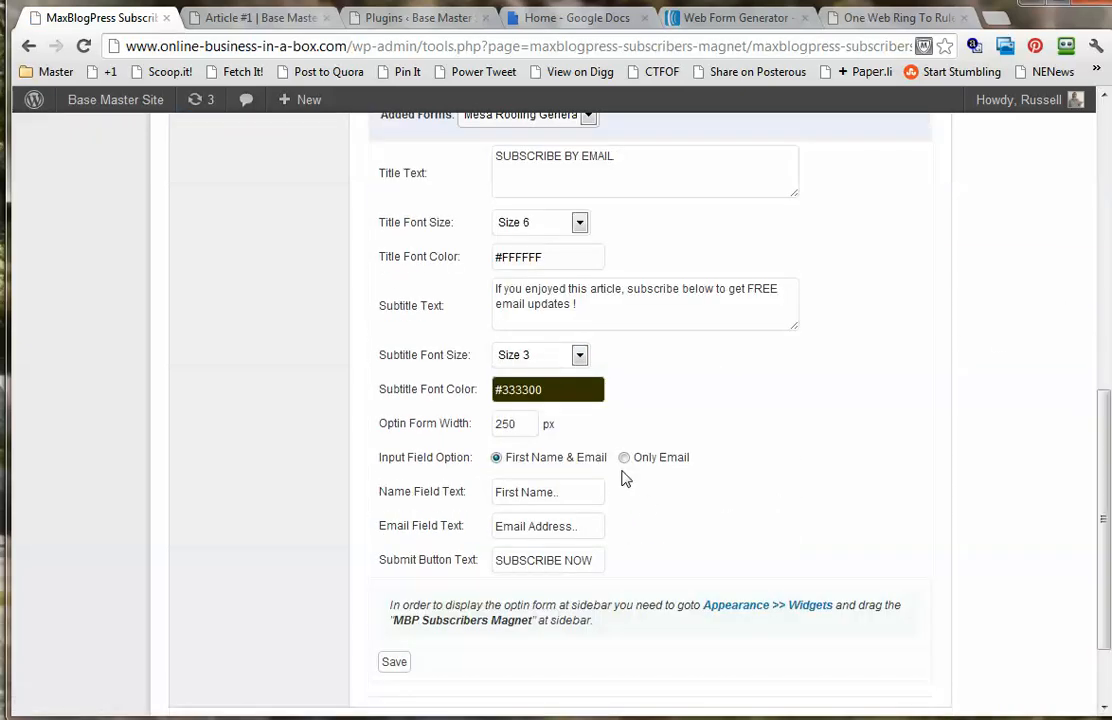
{"action": "left_click_drag", "start_coordinate": [523, 427], "coordinate": [505, 426]}
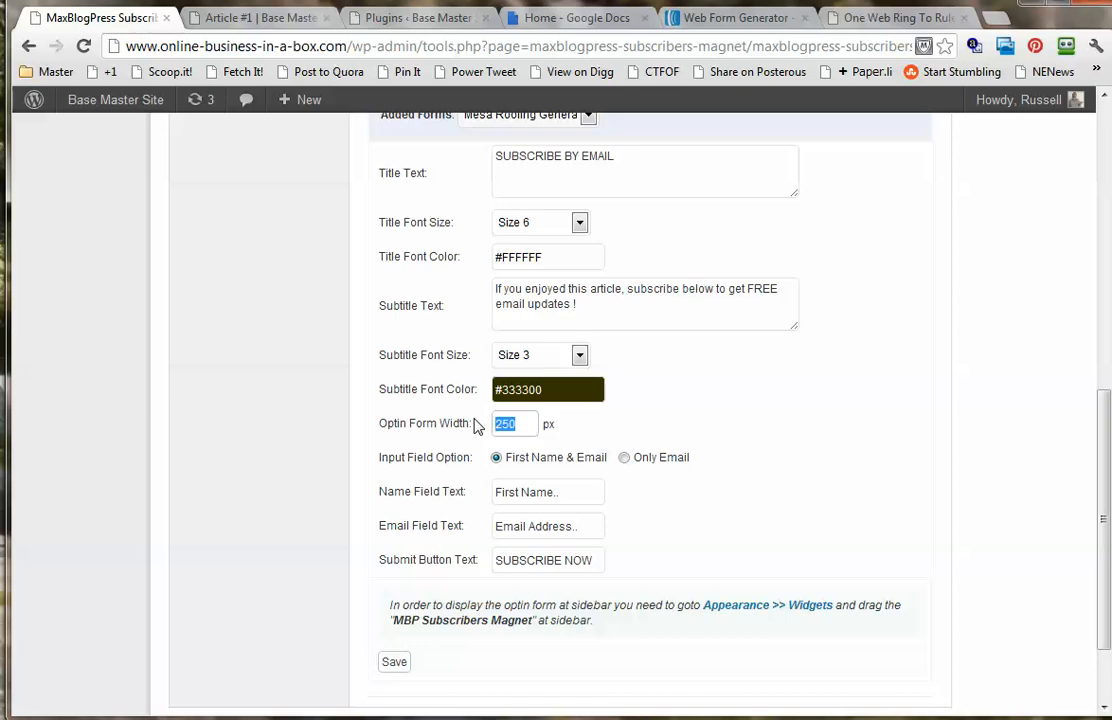
{"action": "left_click", "coordinate": [398, 663]}
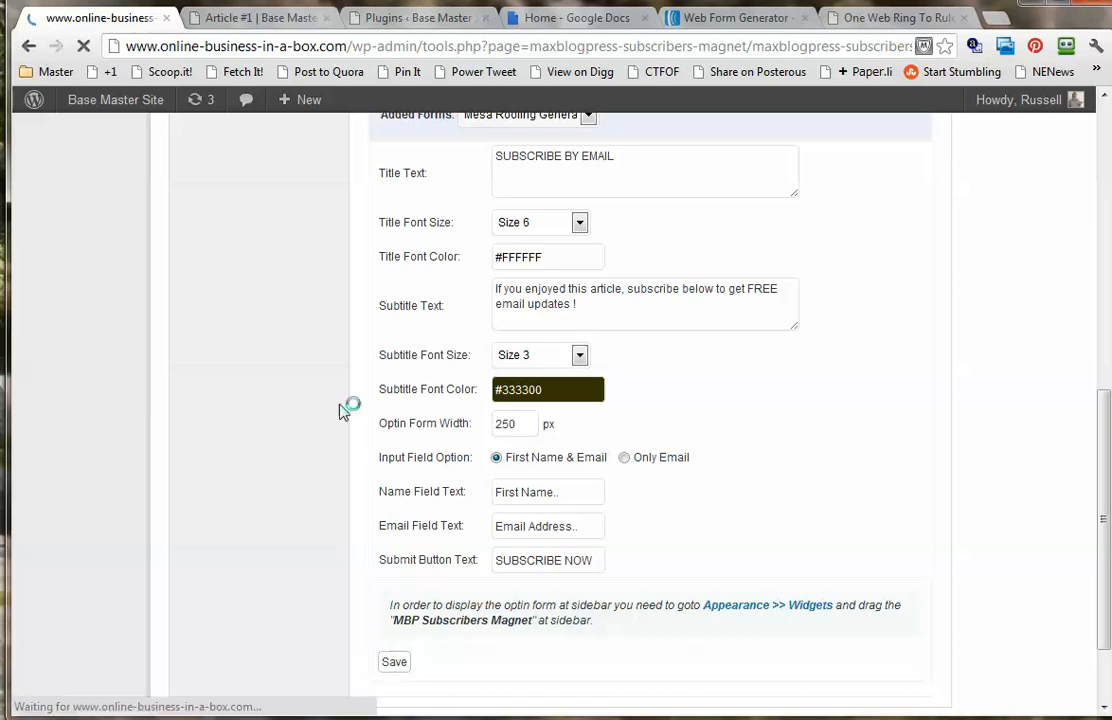
- Go from Article #1 to the live site's home page by removing the post query from its address
{"action": "left_click", "coordinate": [258, 17]}
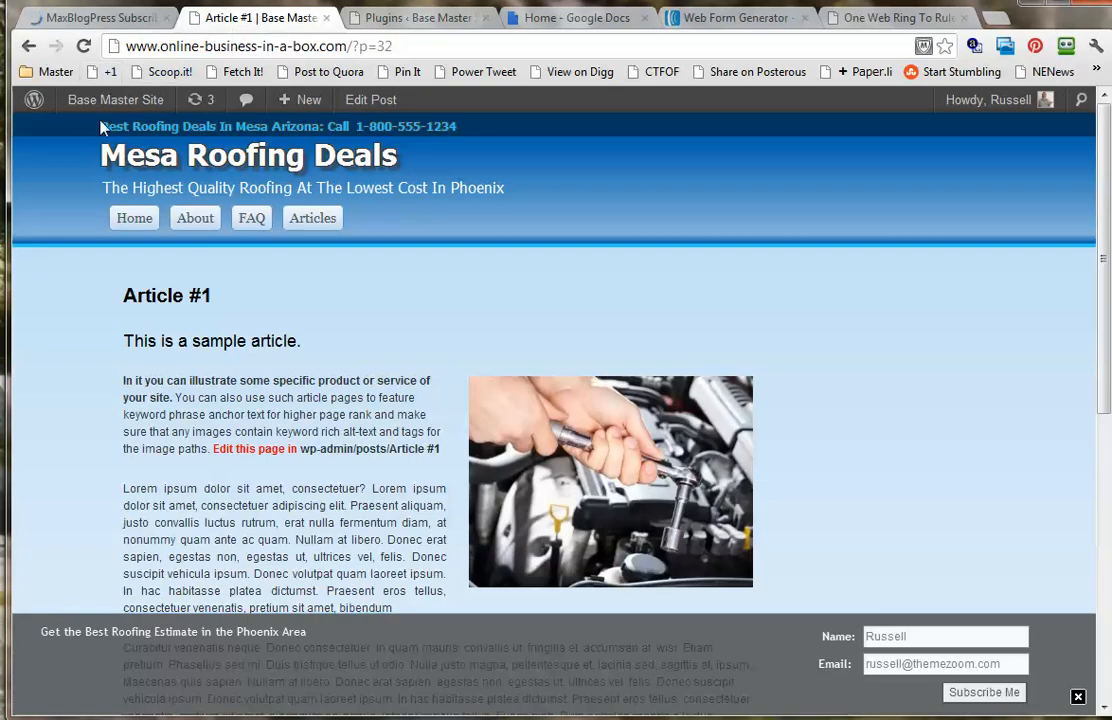
{"action": "left_click_drag", "start_coordinate": [400, 47], "coordinate": [352, 47]}
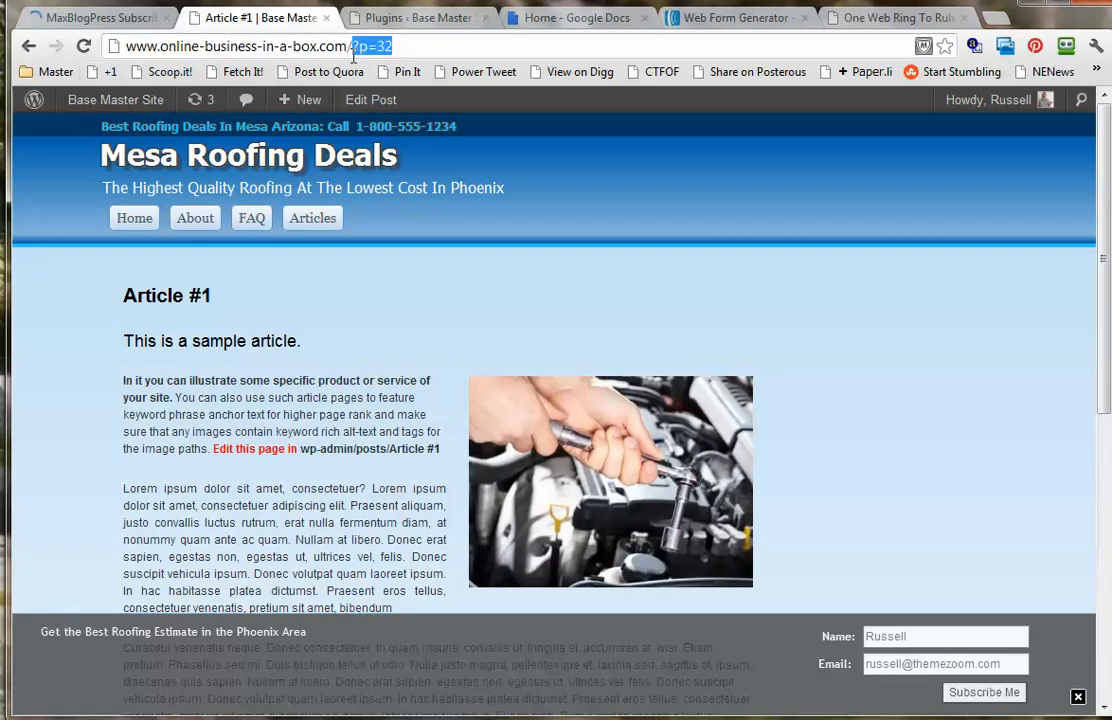
{"action": "key", "text": "BackSpace"}
{"action": "key", "text": "Return"}
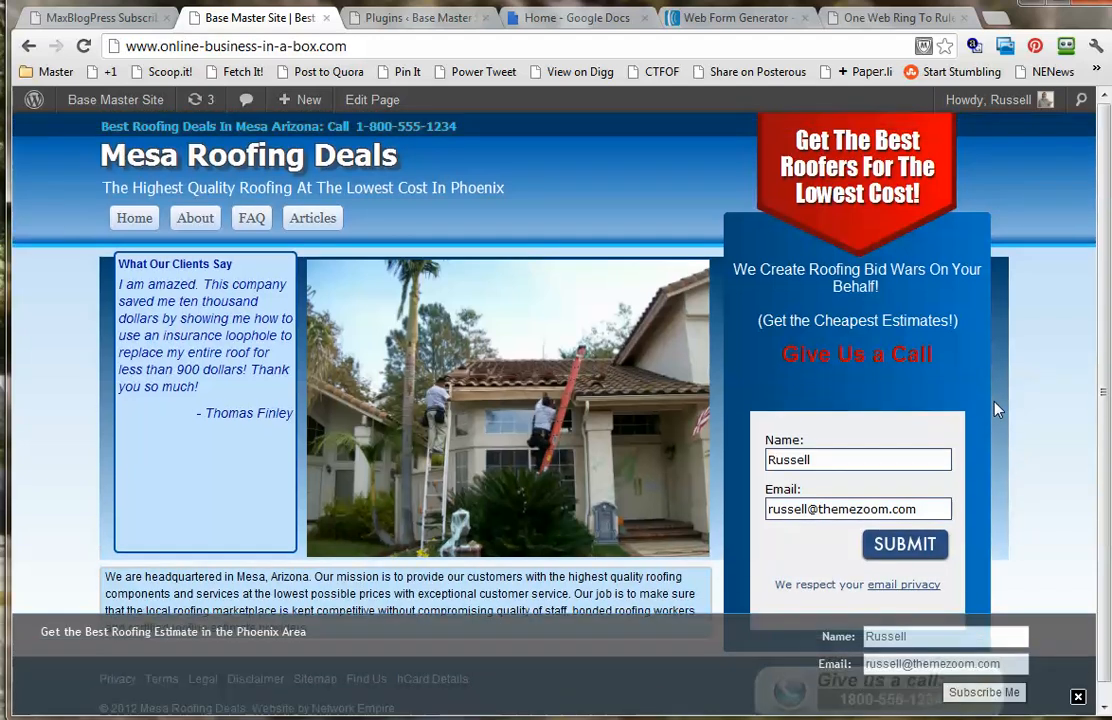
- Save the Optin Form at Sidebar settings again and reload the live home page to check for the form
{"action": "left_click", "coordinate": [100, 17]}
{"action": "scroll", "coordinate": [778, 538], "scroll_direction": "down", "scroll_amount": 7}
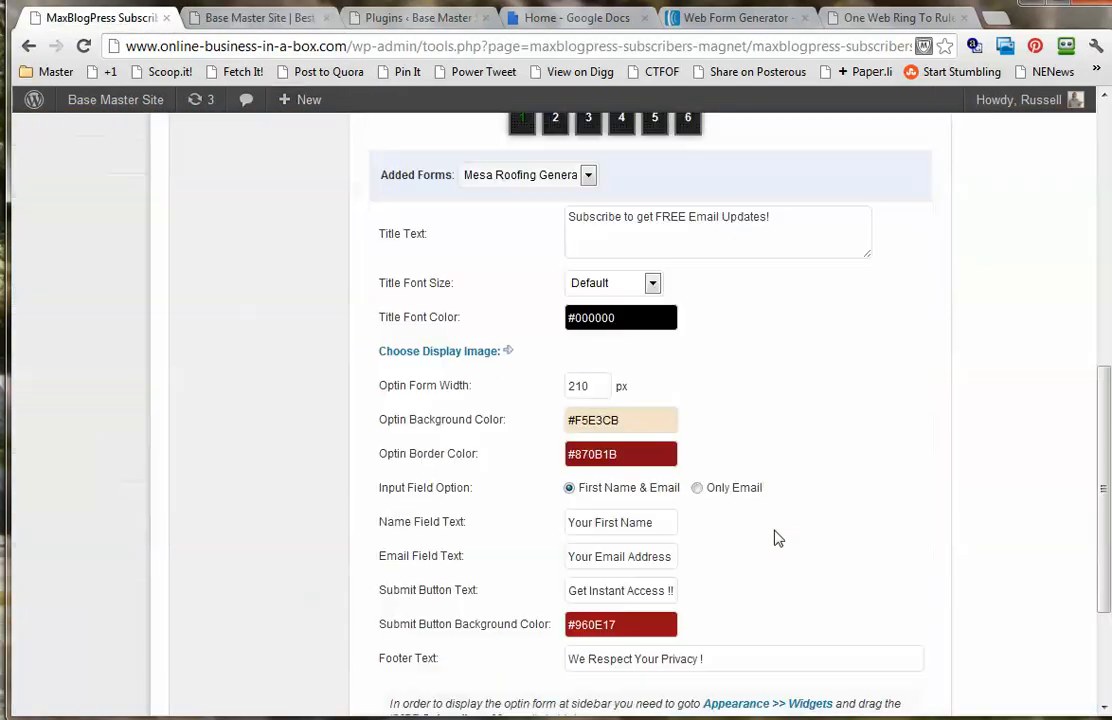
{"action": "scroll", "coordinate": [778, 538], "scroll_direction": "down", "scroll_amount": 3}
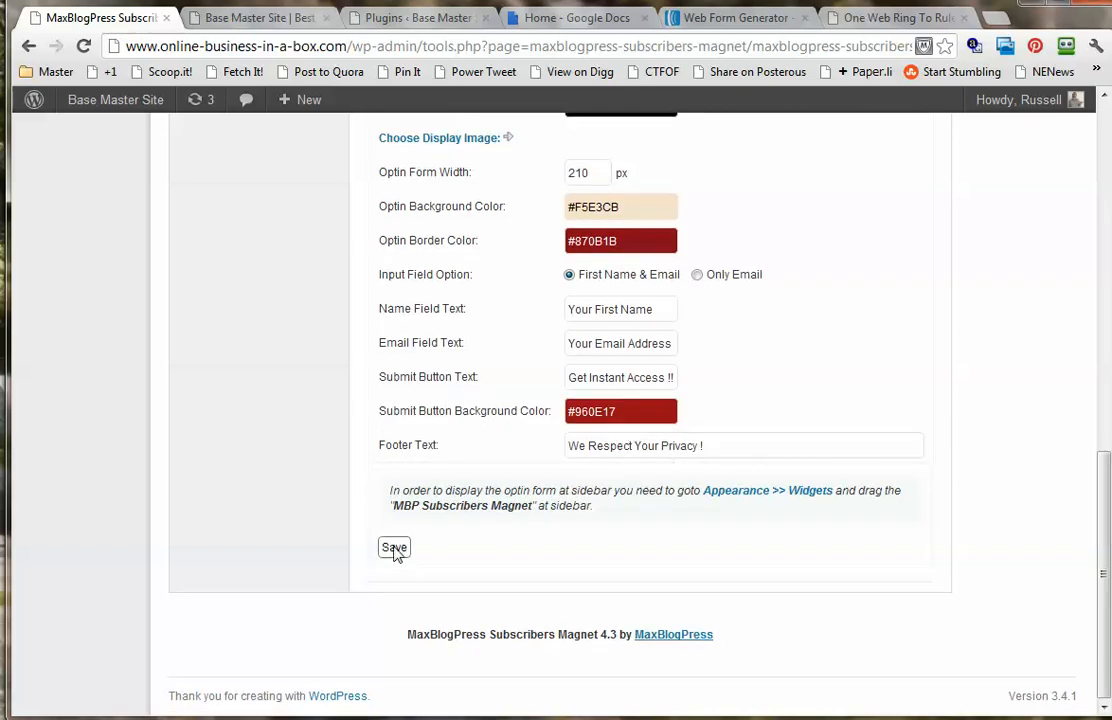
{"action": "left_click", "coordinate": [394, 553]}
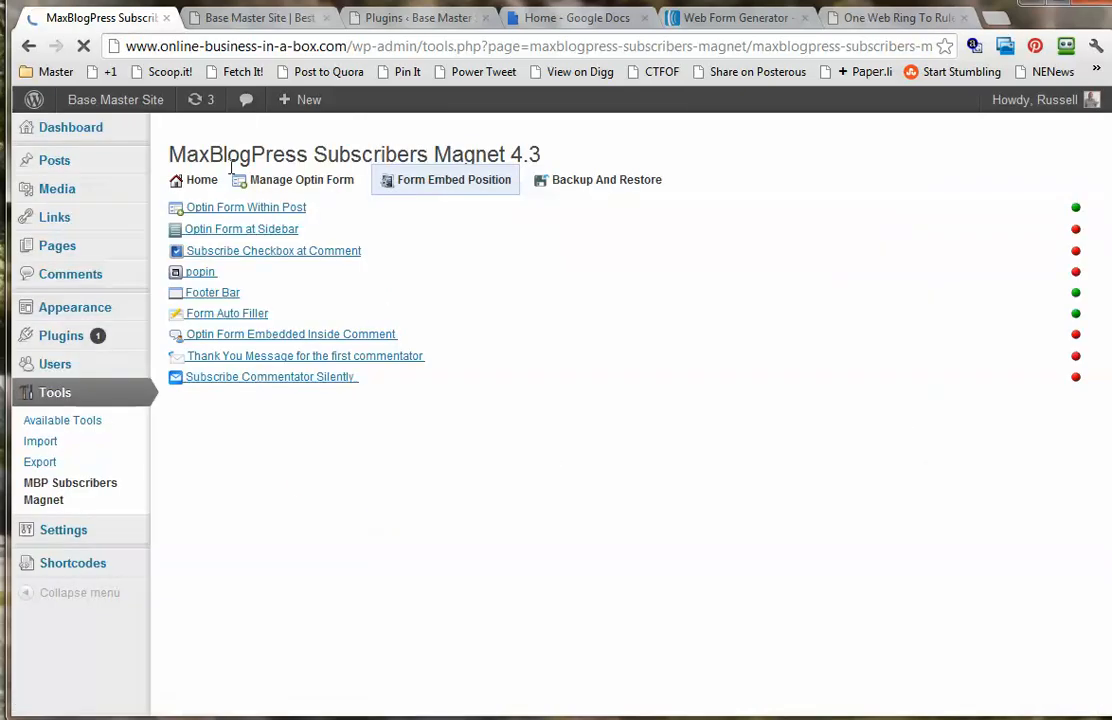
{"action": "left_click", "coordinate": [257, 22]}
{"action": "left_click", "coordinate": [83, 46]}
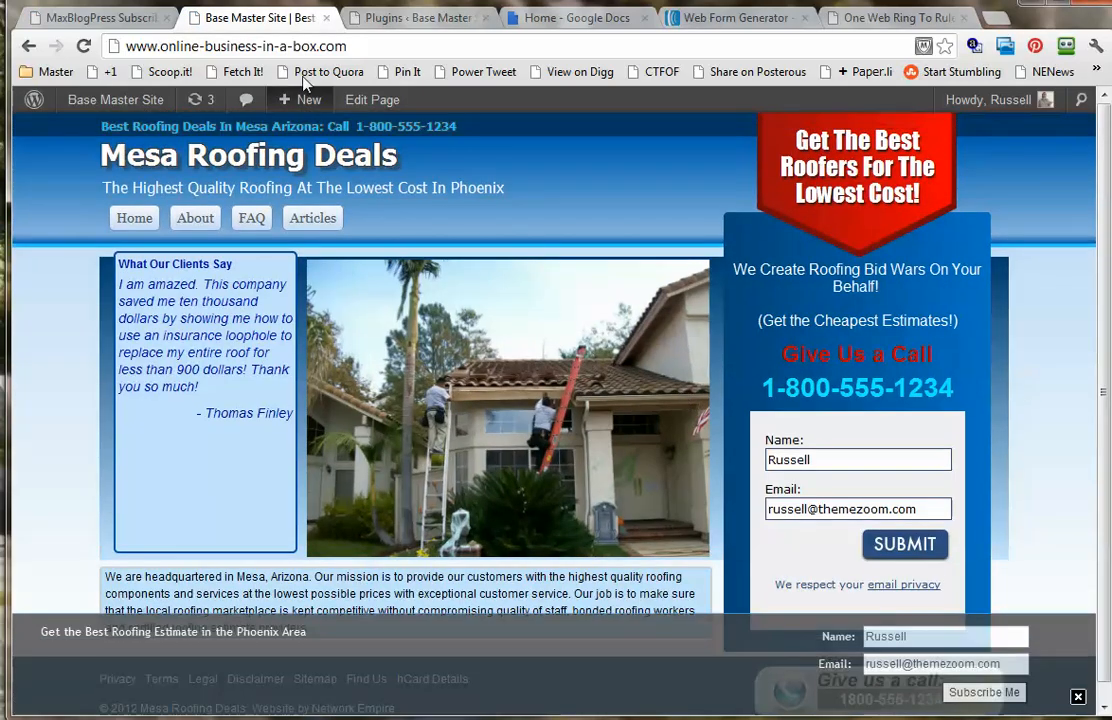
- Add the MBP Subscribers Magnet widget to the Header Widget Area on the WordPress Widgets page
{"action": "left_click", "coordinate": [105, 18]}
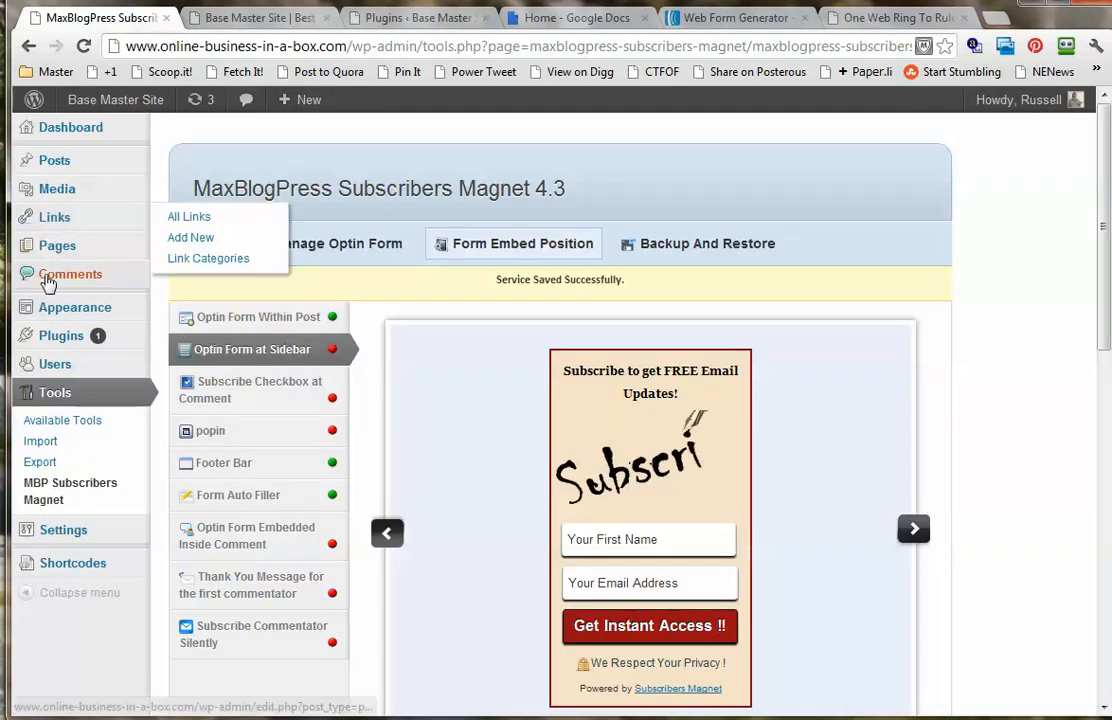
{"action": "mouse_move", "coordinate": [70, 308]}
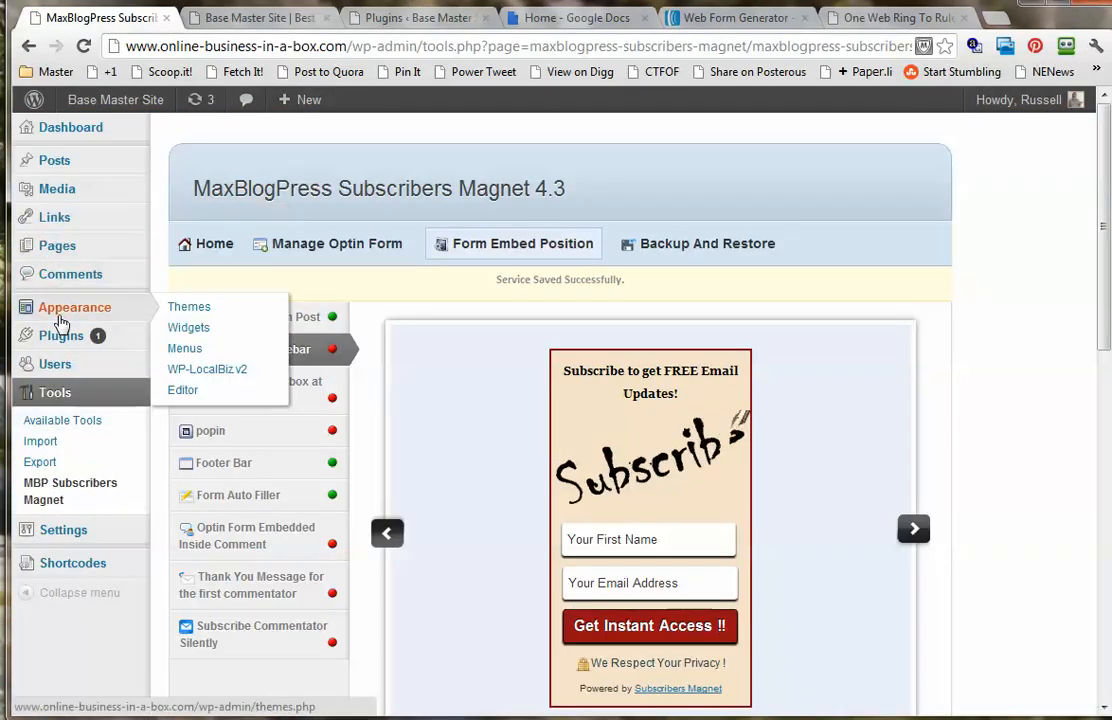
{"action": "left_click", "coordinate": [190, 329]}
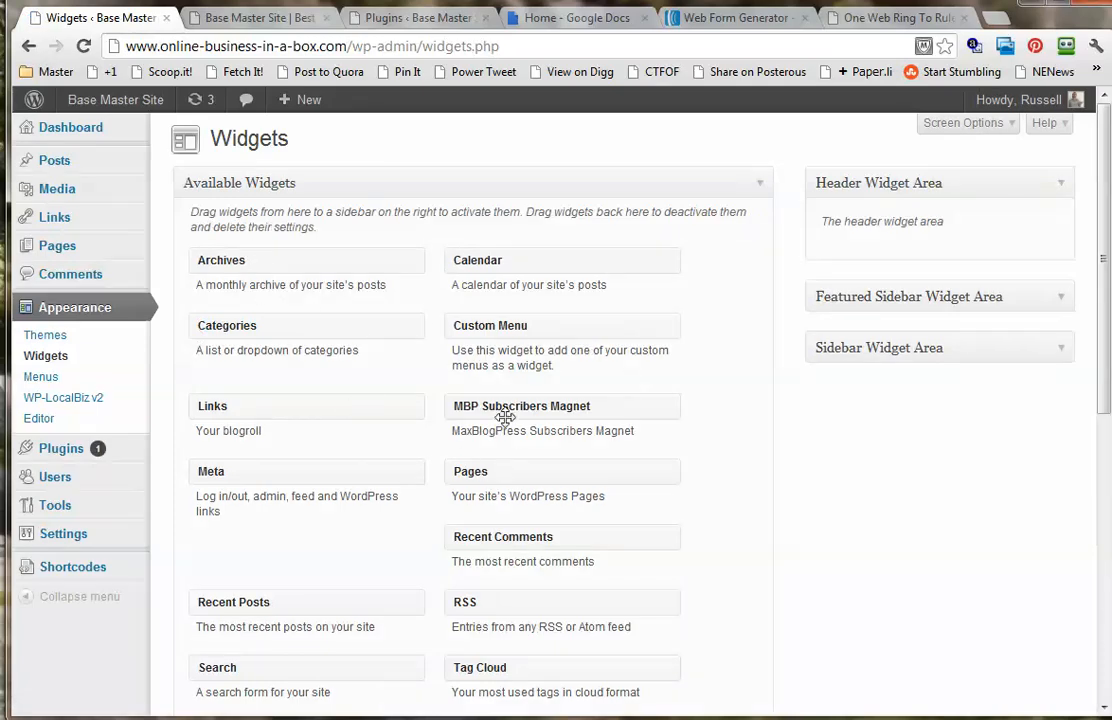
{"action": "left_click_drag", "start_coordinate": [490, 405], "coordinate": [869, 252]}
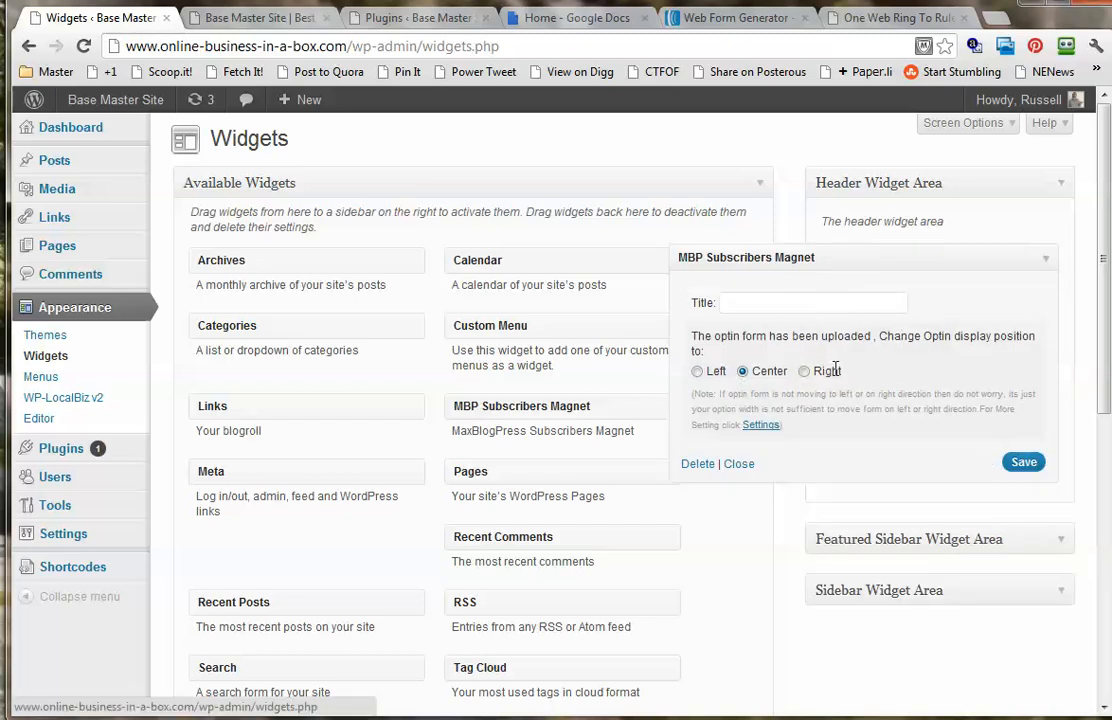
{"action": "left_click", "coordinate": [1045, 260]}
- Reload the live home page and compare the opt-in form in the header with the existing form beside the main image
{"action": "left_click", "coordinate": [250, 18]}
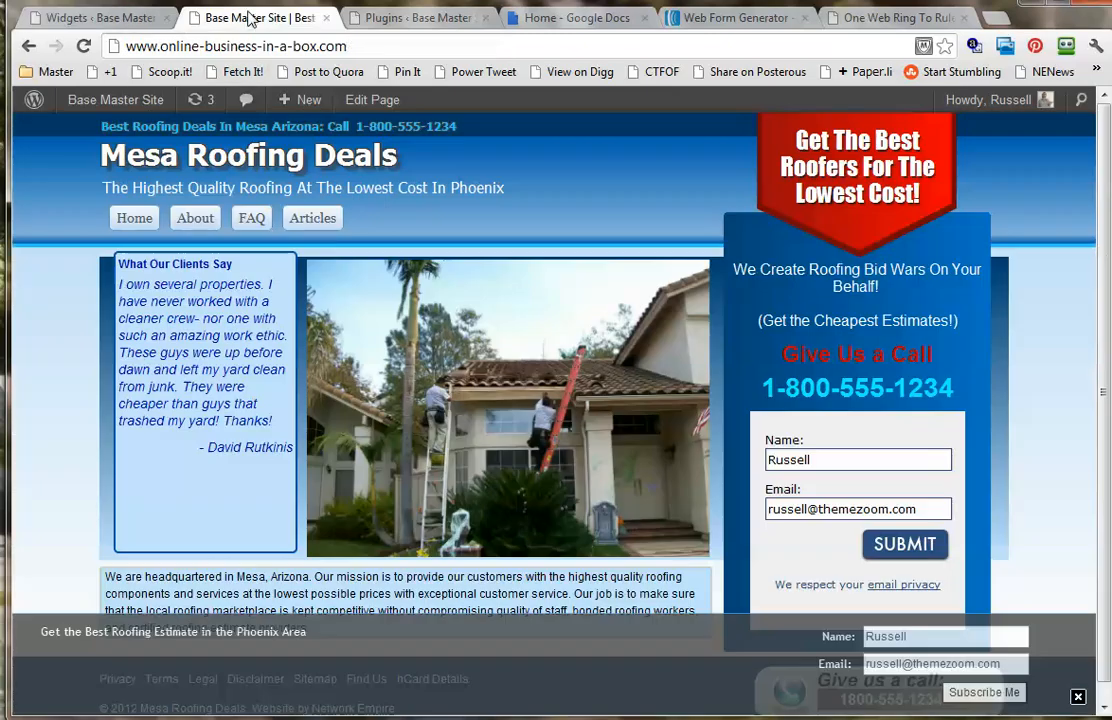
{"action": "left_click", "coordinate": [85, 46]}
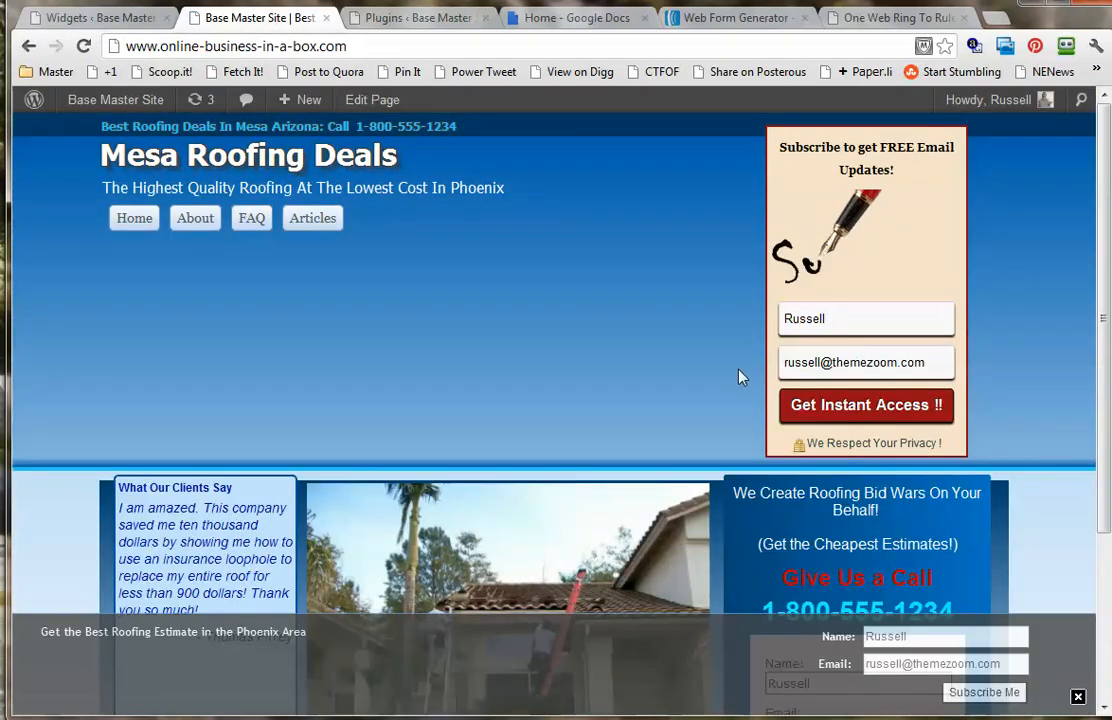
{"action": "scroll", "coordinate": [733, 418], "scroll_direction": "down", "scroll_amount": 1}
{"action": "scroll", "coordinate": [733, 418], "scroll_direction": "up", "scroll_amount": 1}
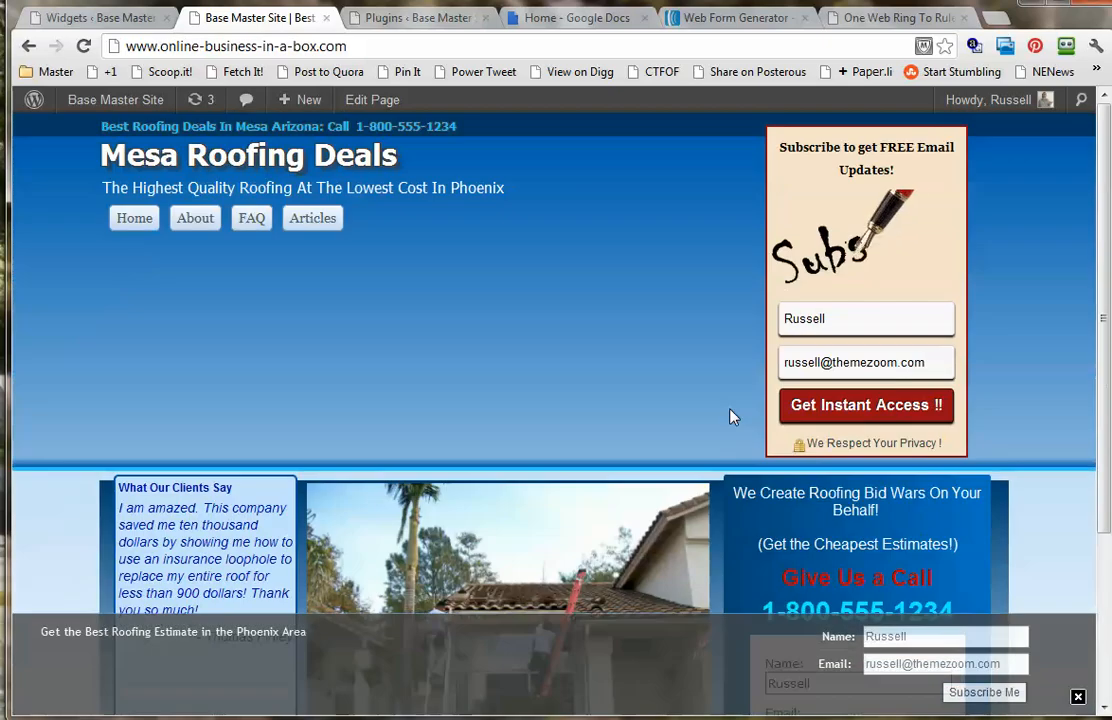
{"action": "scroll", "coordinate": [733, 418], "scroll_direction": "down", "scroll_amount": 3}
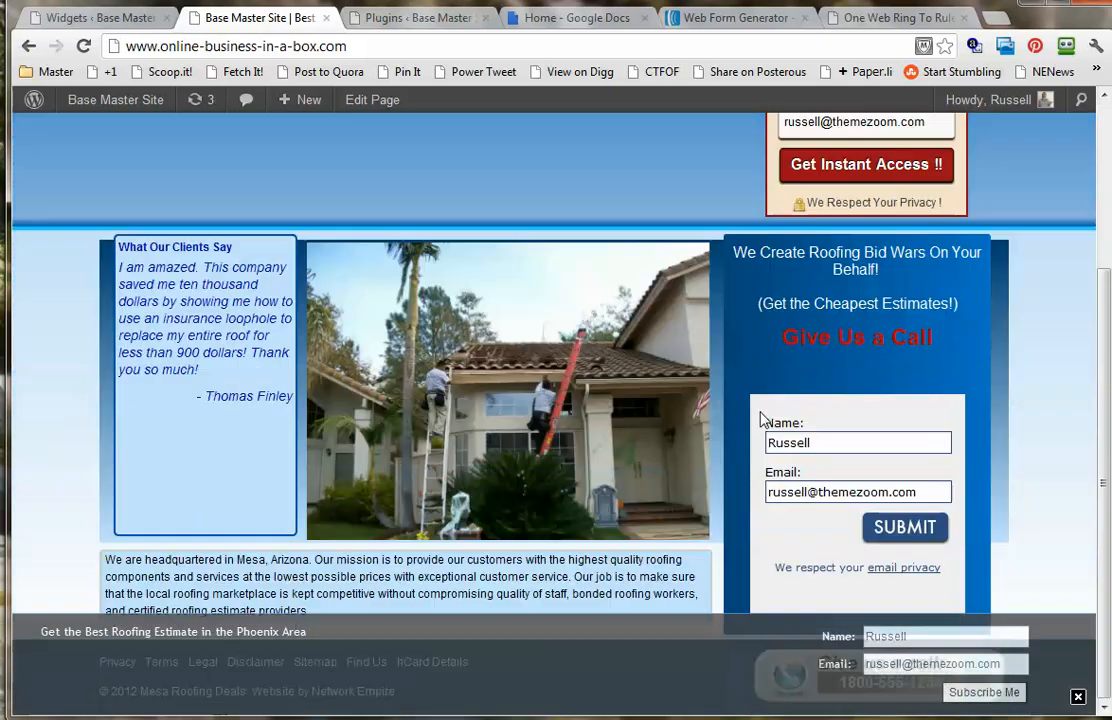
{"action": "scroll", "coordinate": [750, 497], "scroll_direction": "up", "scroll_amount": 3}
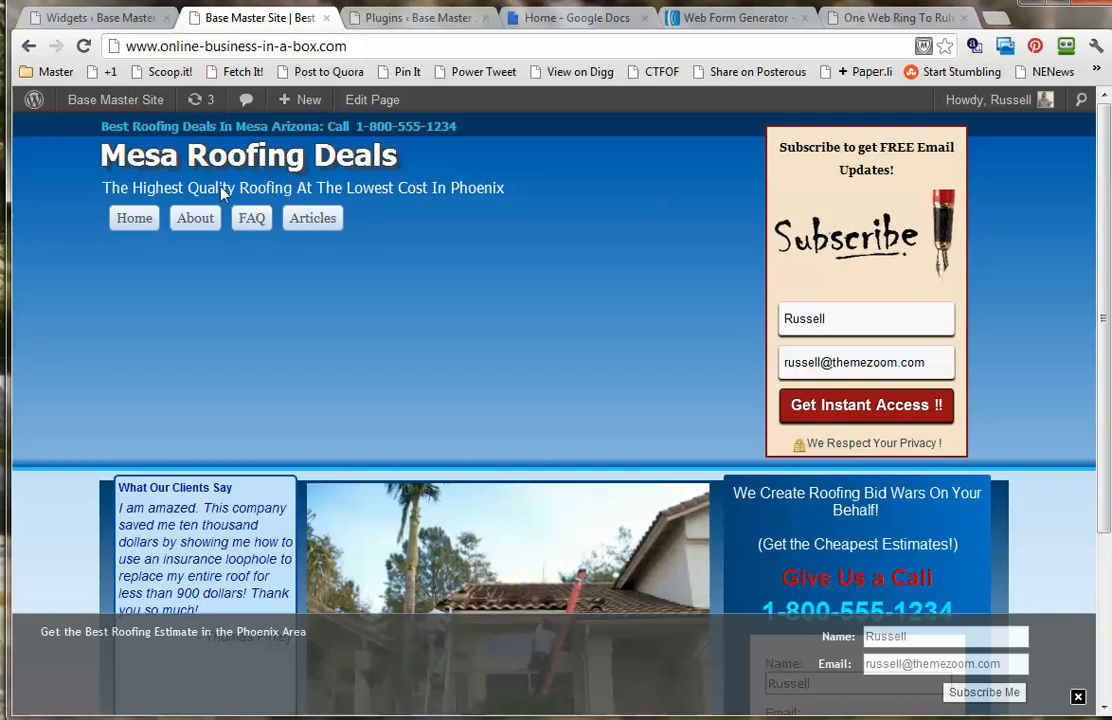
{"action": "scroll", "coordinate": [850, 427], "scroll_direction": "down", "scroll_amount": 3}
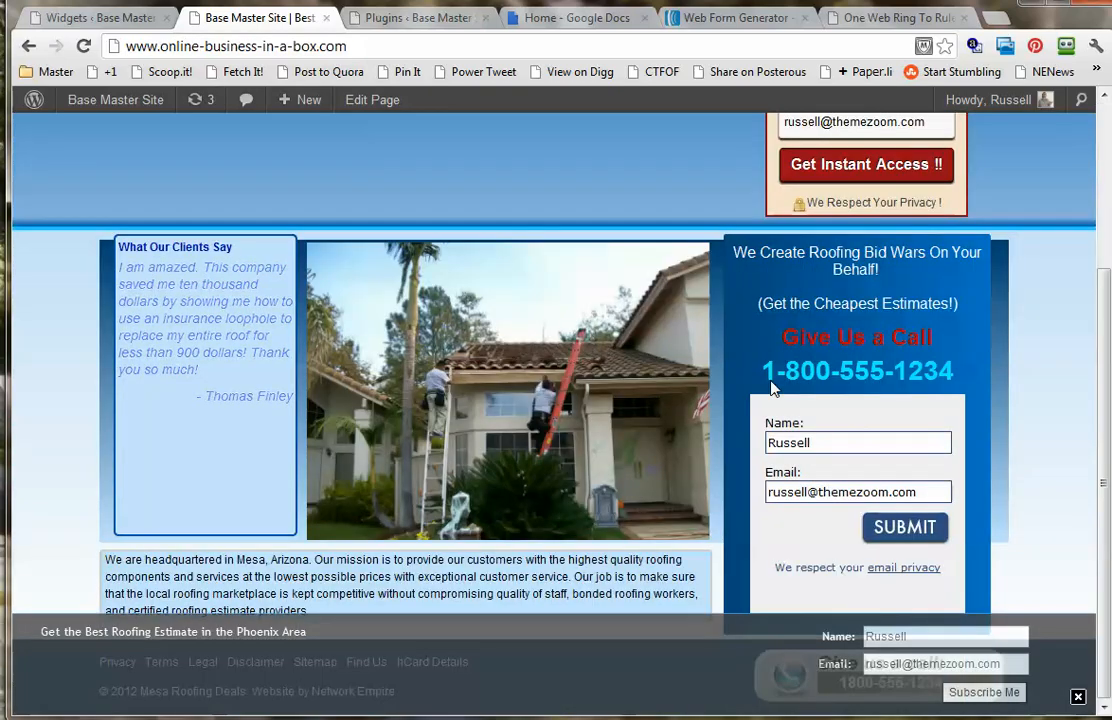
{"action": "scroll", "coordinate": [771, 403], "scroll_direction": "up", "scroll_amount": 3}
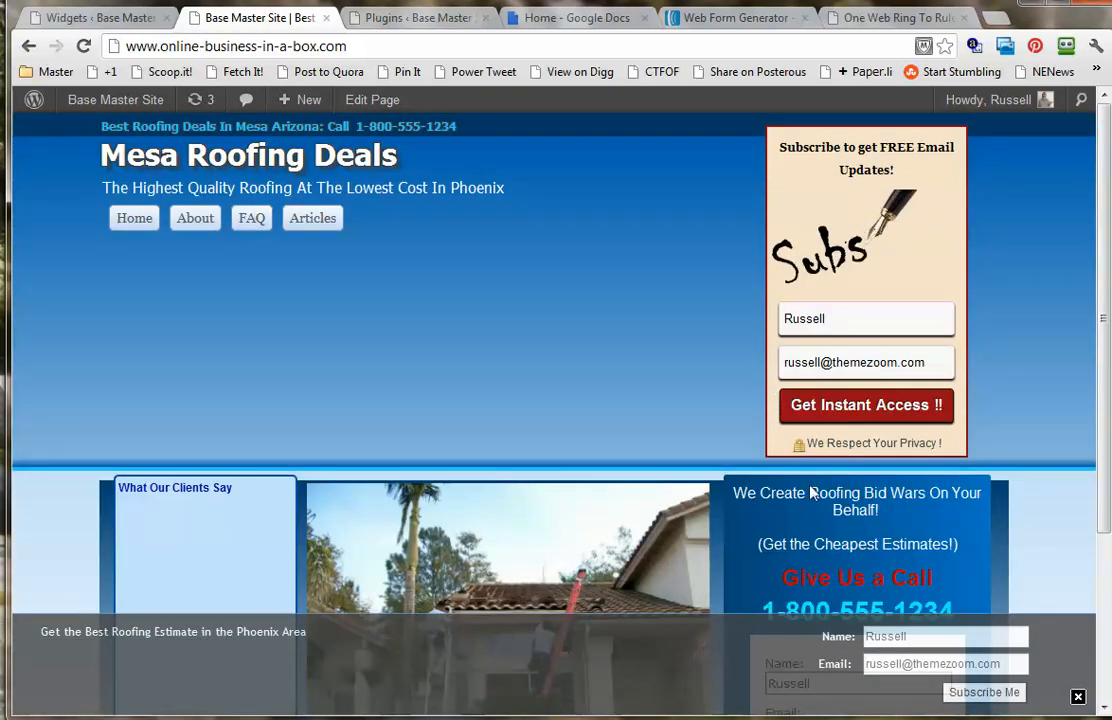
- Inspect the name and email fields of the existing opt-in form beside the home page's main image
{"action": "scroll", "coordinate": [800, 450], "scroll_direction": "down", "scroll_amount": 3}
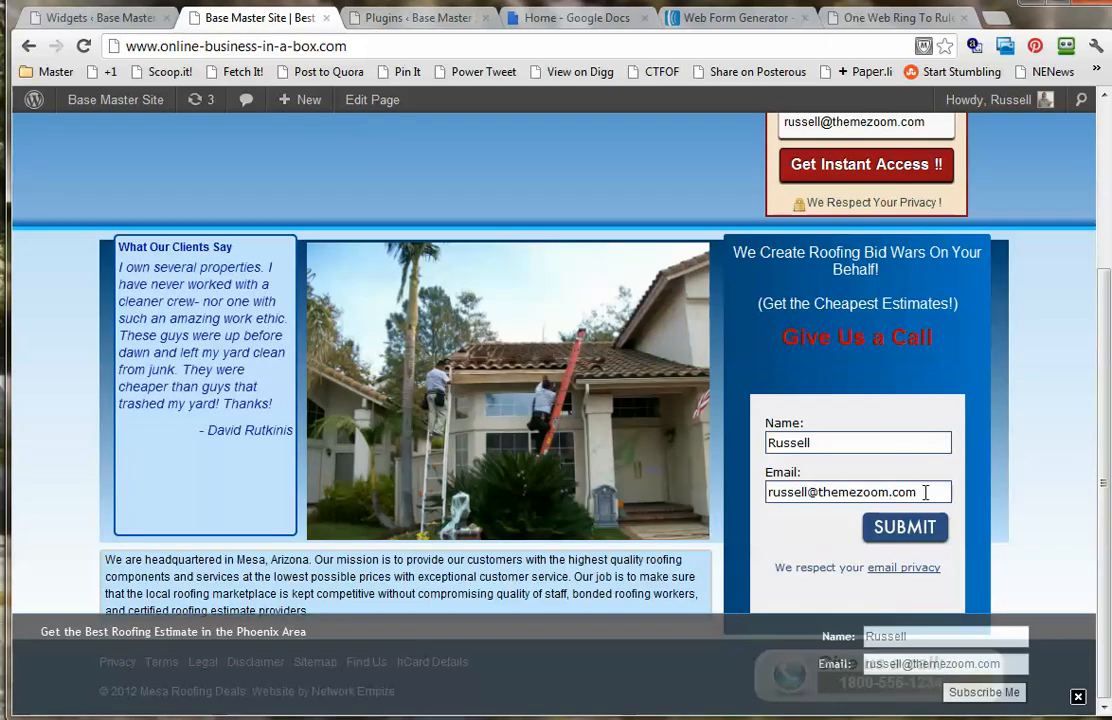
{"action": "triple_click", "coordinate": [770, 490]}
{"action": "left_click_drag", "start_coordinate": [828, 444], "coordinate": [753, 452]}
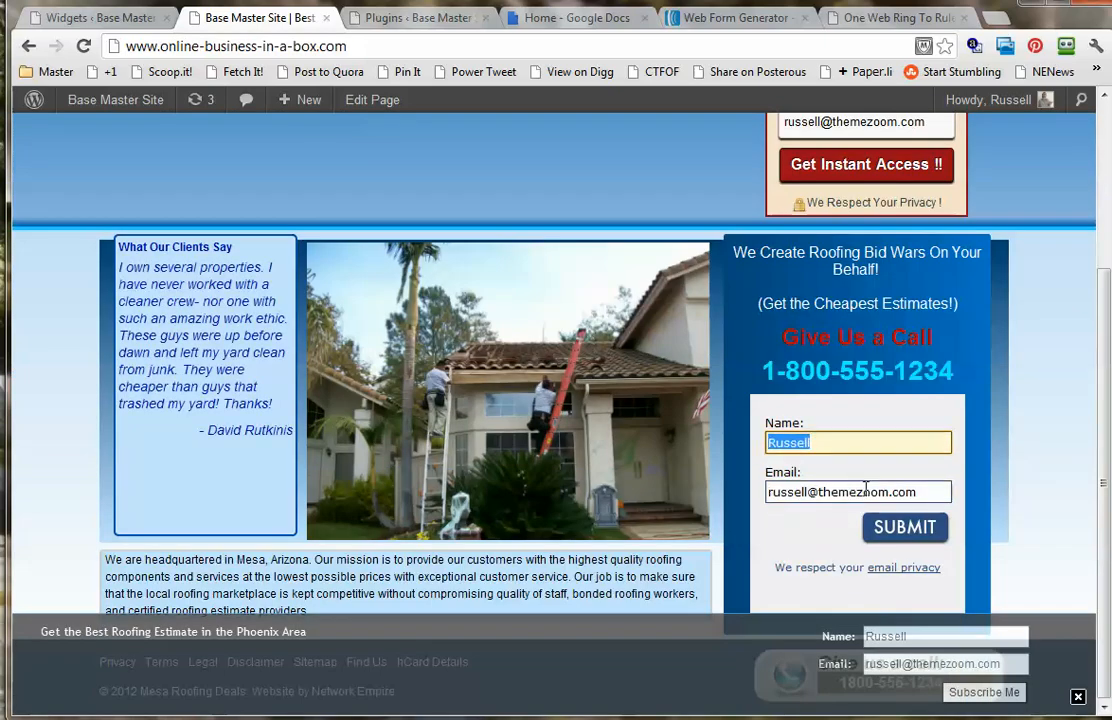
{"action": "key", "text": "Tab"}
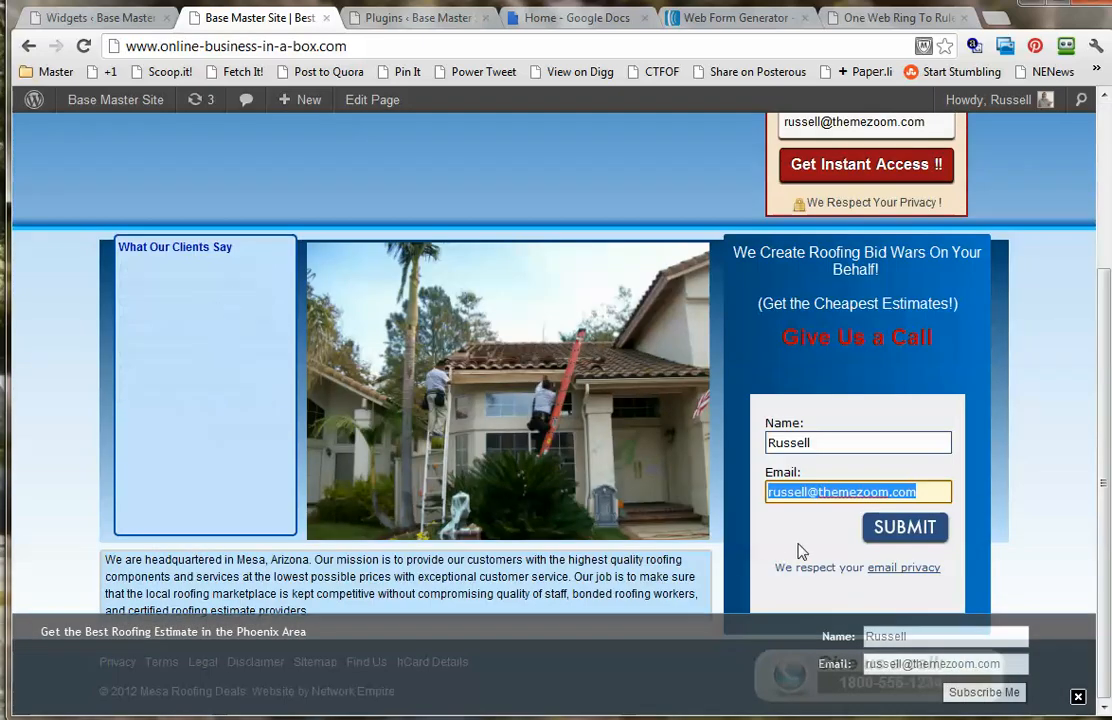
{"action": "scroll", "coordinate": [660, 450], "scroll_direction": "up", "scroll_amount": 3}
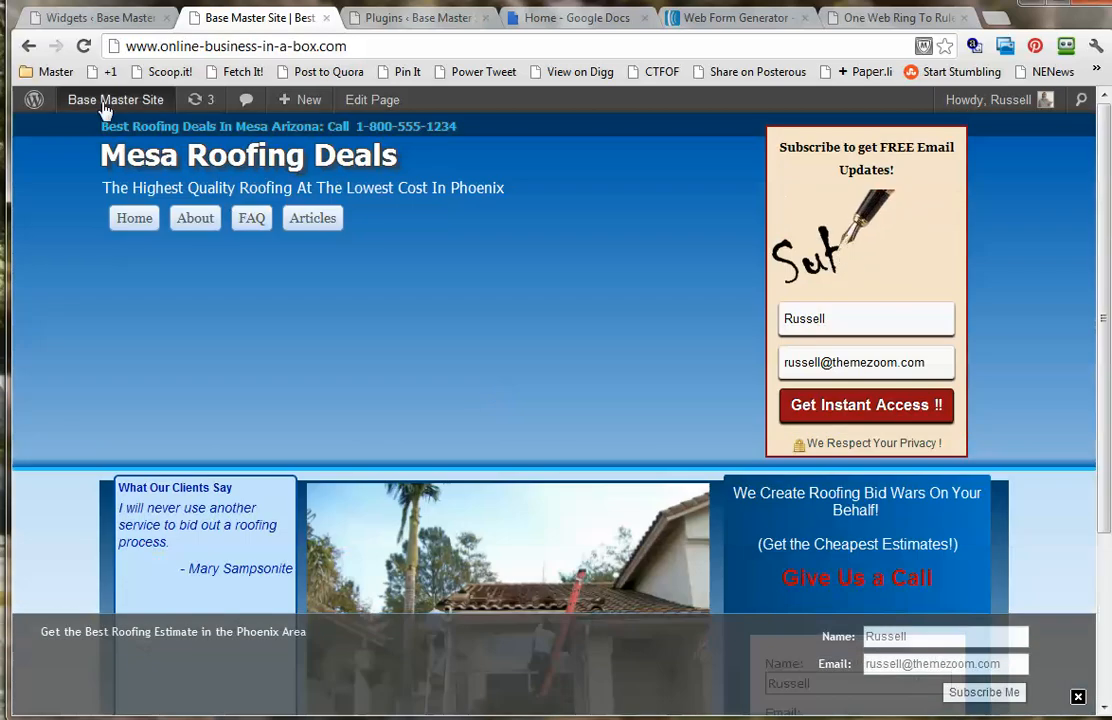
- Remove the MBP Subscribers Magnet widget from the Header Widget Area and reload the live home page
{"action": "left_click", "coordinate": [85, 18]}
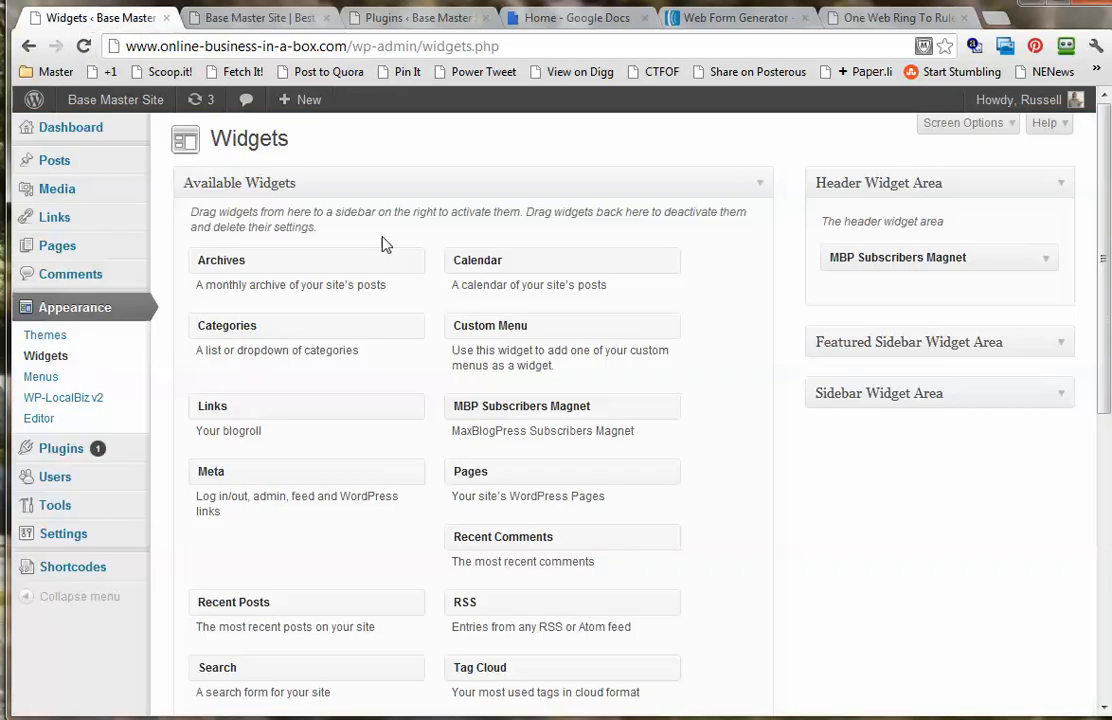
{"action": "left_click_drag", "start_coordinate": [1030, 251], "coordinate": [375, 560]}
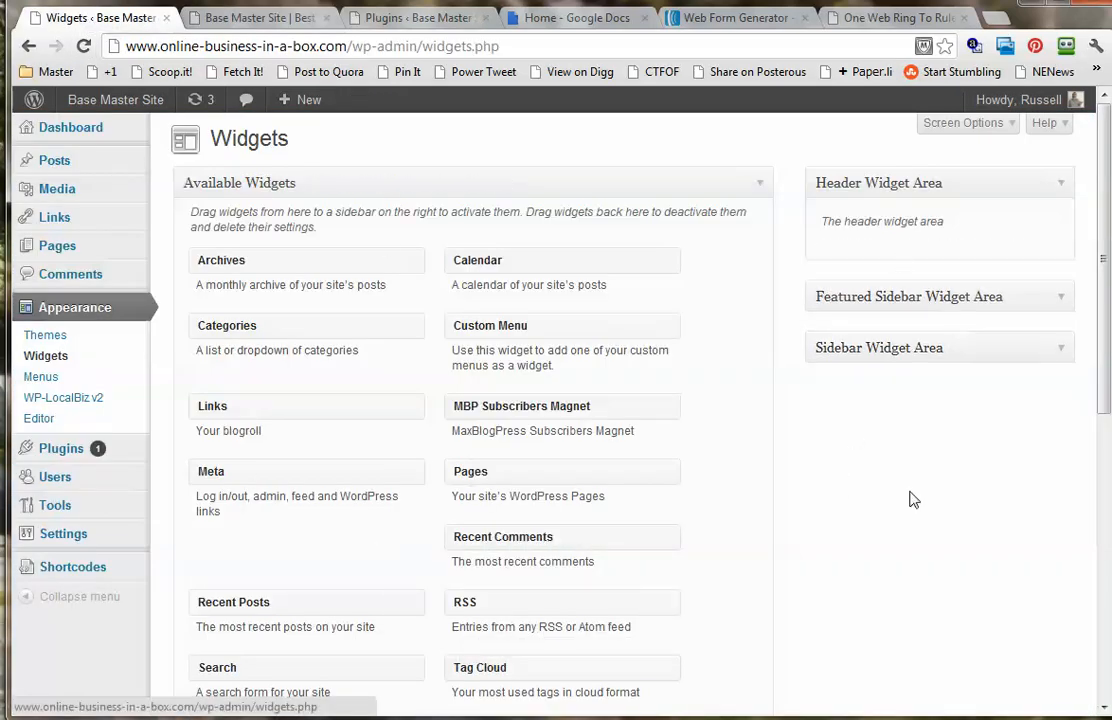
{"action": "left_click", "coordinate": [235, 18]}
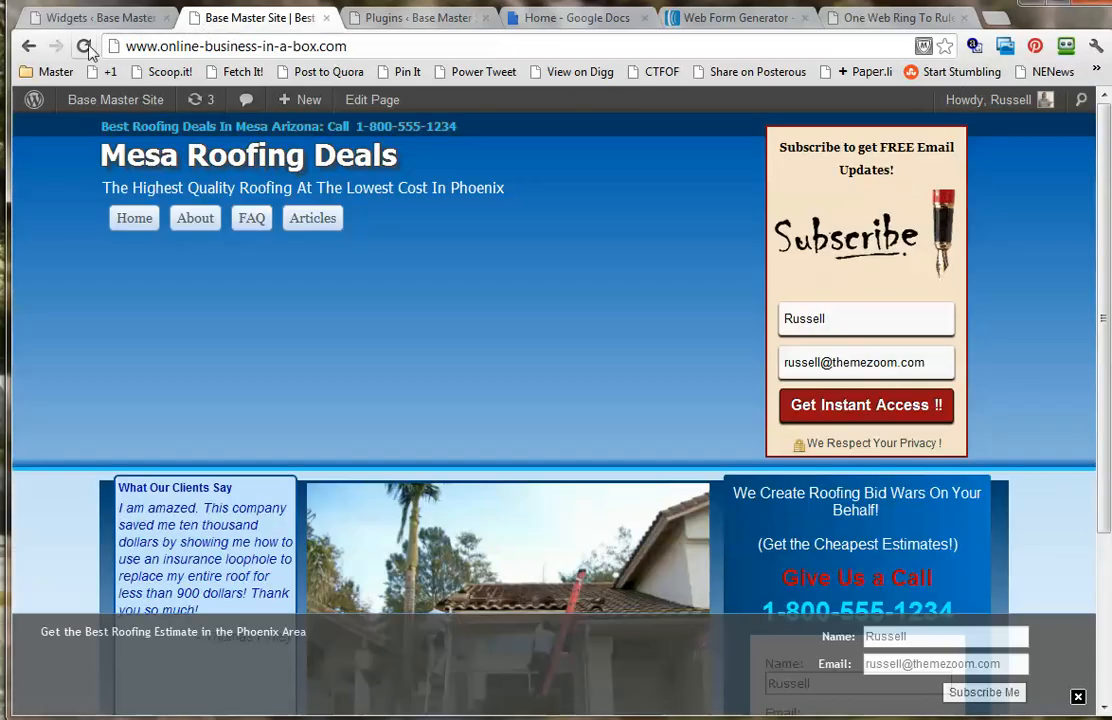
{"action": "left_click", "coordinate": [84, 46]}
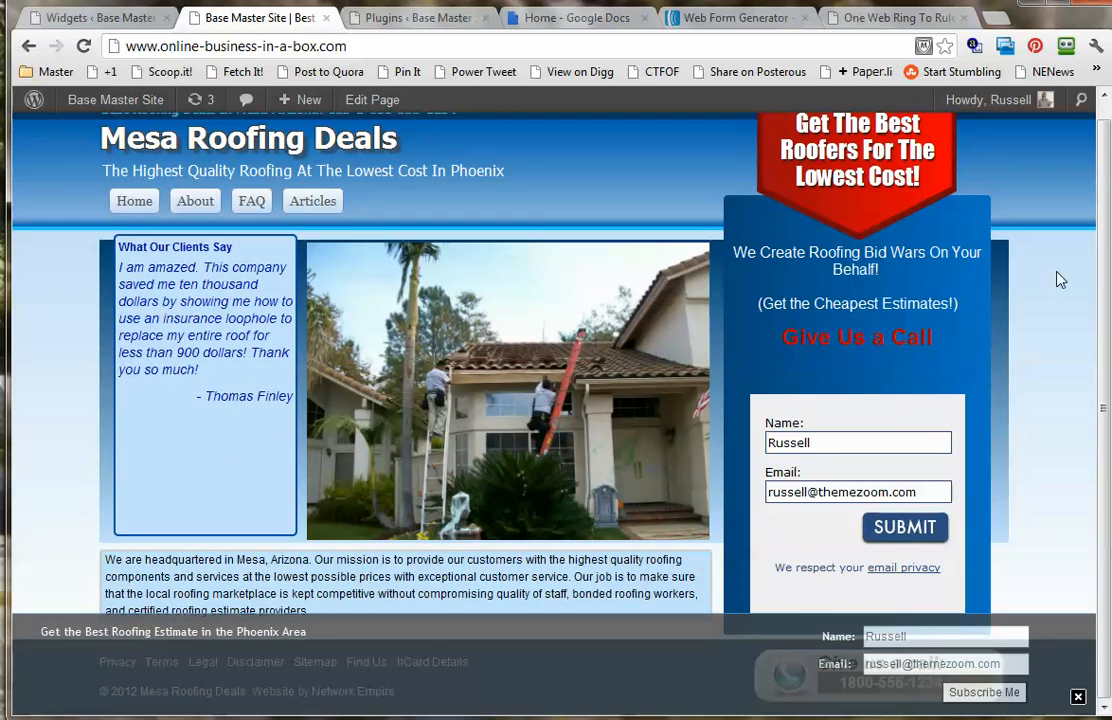
- Open the MaxBlogPress Subscribers Magnet settings from the installed plugins and bring up the popin form configuration
{"action": "left_click", "coordinate": [133, 24]}
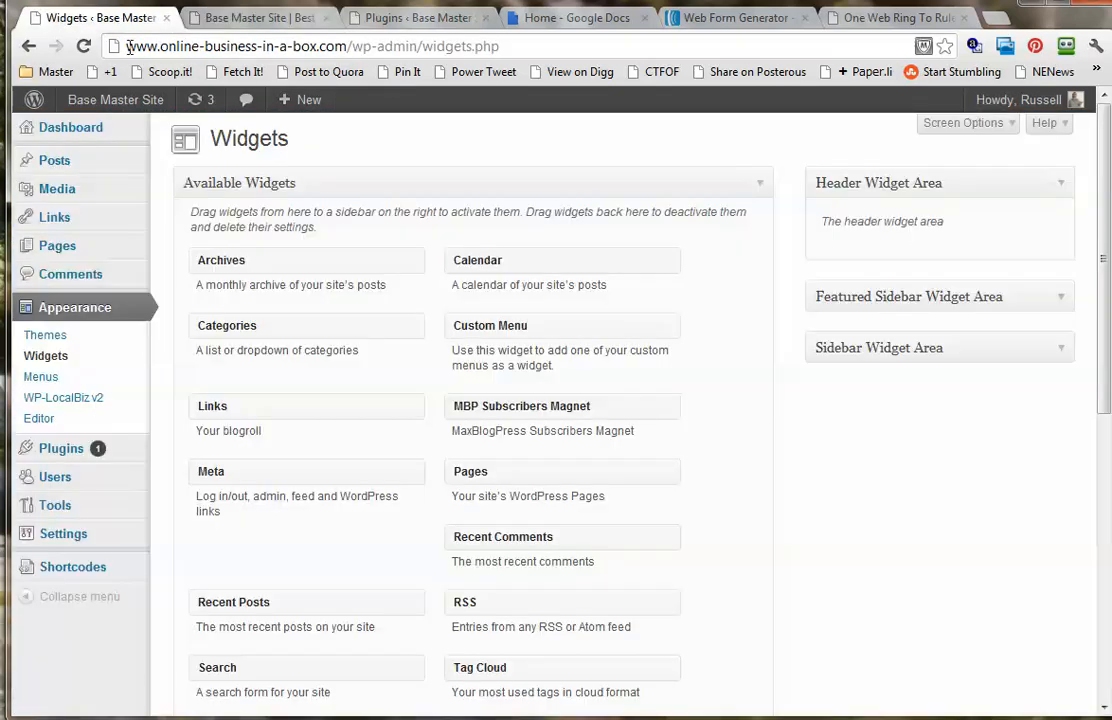
{"action": "left_click", "coordinate": [56, 449]}
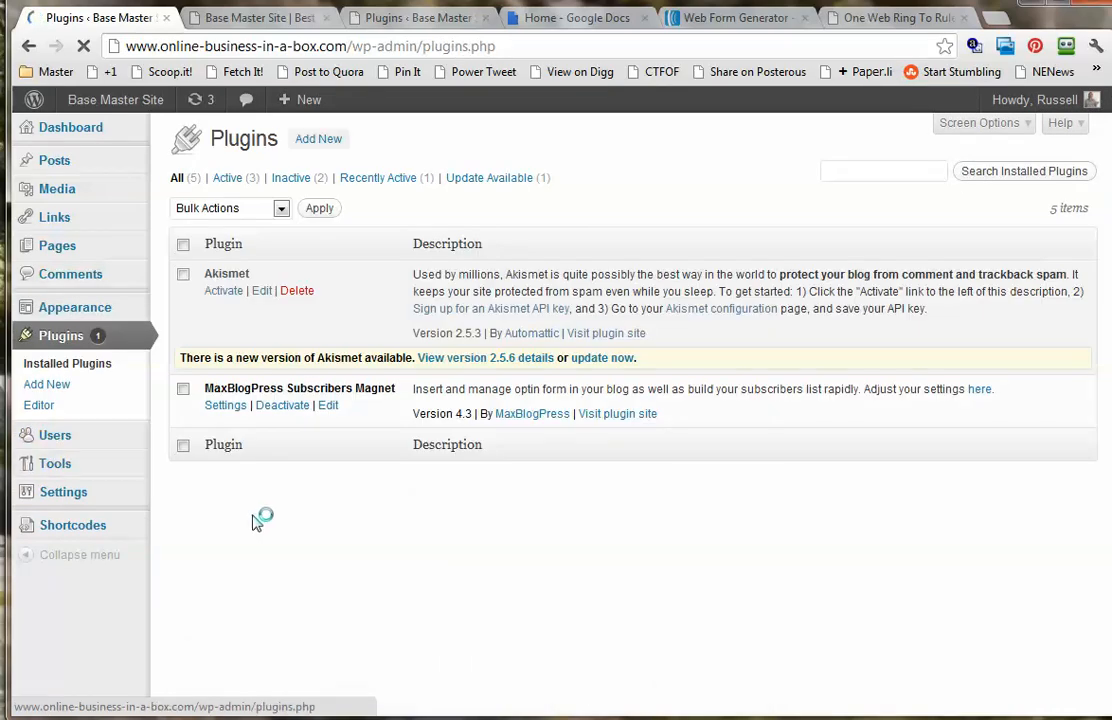
{"action": "left_click", "coordinate": [224, 405]}
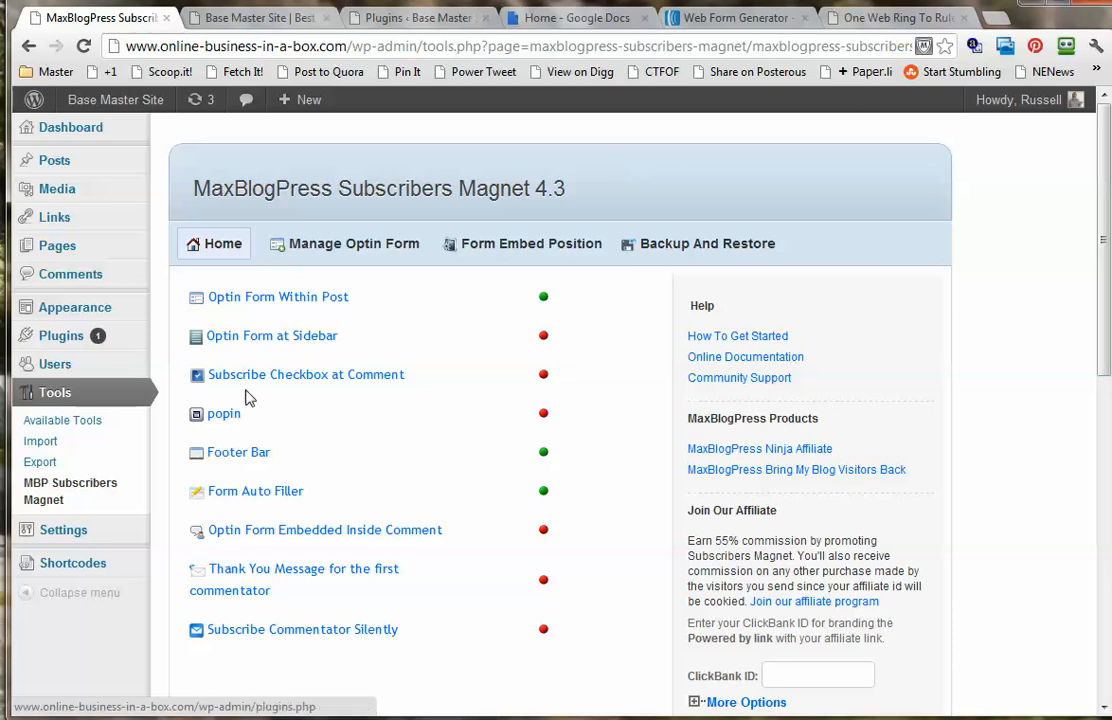
{"action": "left_click", "coordinate": [222, 414]}
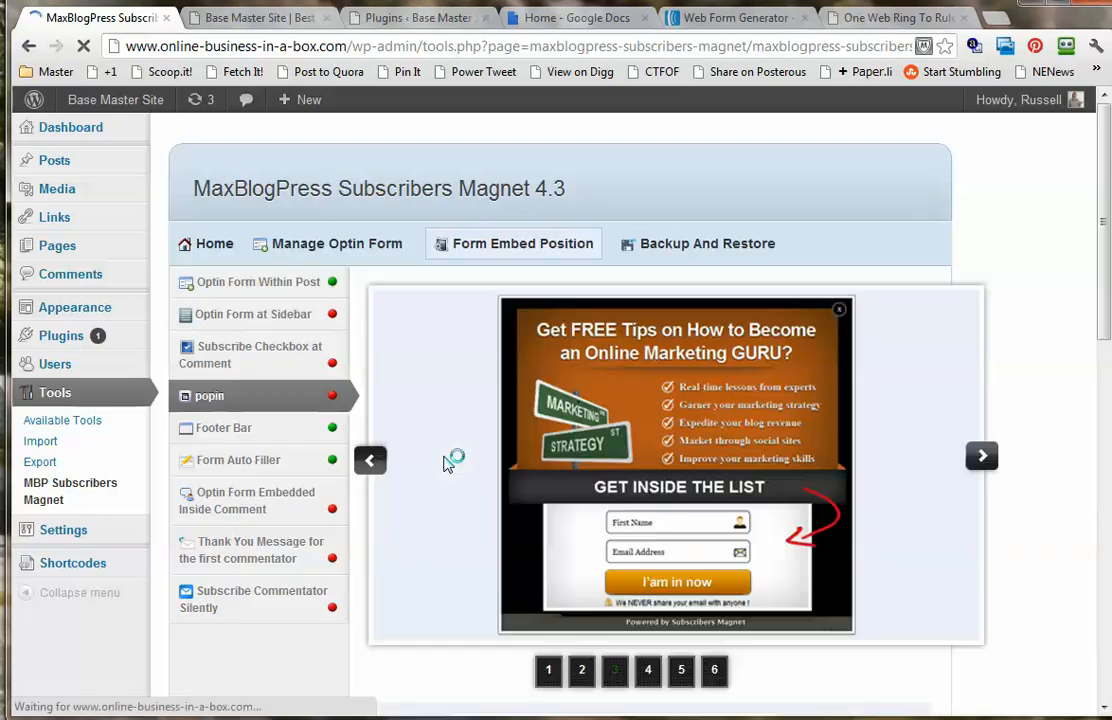
{"action": "scroll", "coordinate": [1100, 248], "scroll_direction": "down", "scroll_amount": 3}
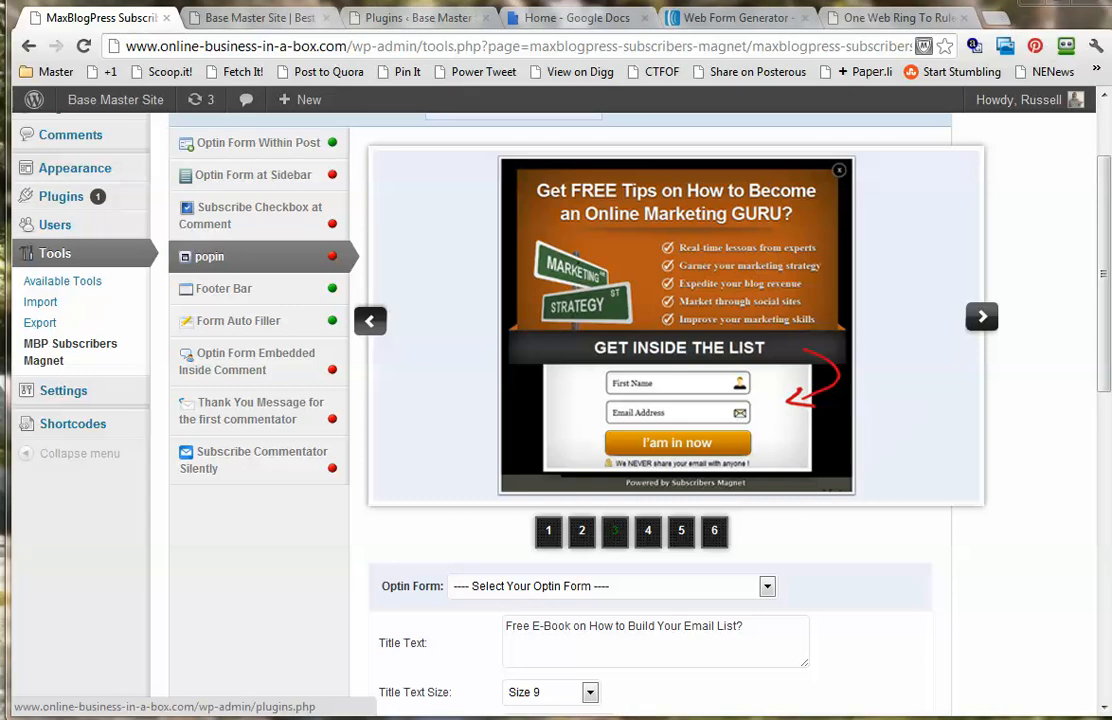
- Choose Mesa Roofing General as the popin's opt-in form
{"action": "left_click_drag", "start_coordinate": [1100, 188], "coordinate": [1100, 268]}
{"action": "left_click", "coordinate": [767, 413]}
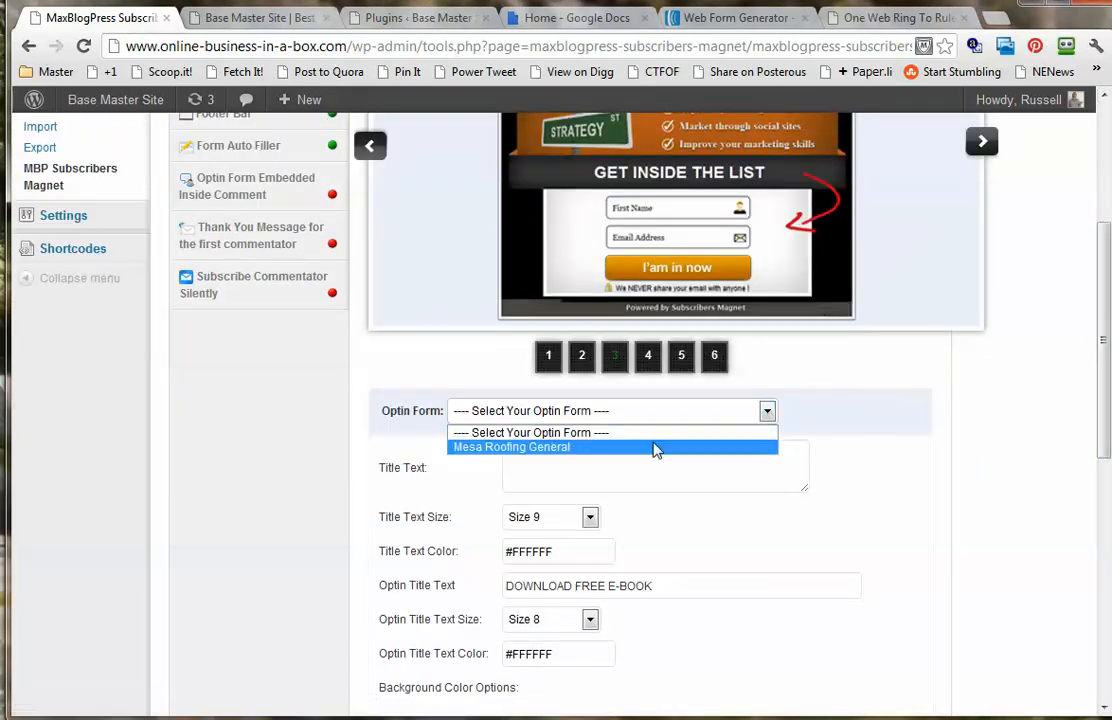
{"action": "left_click", "coordinate": [591, 452]}
- Expand the popin frequency options and set the popin to show every time the page is loaded
{"action": "left_click_drag", "start_coordinate": [1100, 325], "coordinate": [1085, 541]}
{"action": "scroll", "coordinate": [526, 464], "scroll_direction": "down", "scroll_amount": 1}
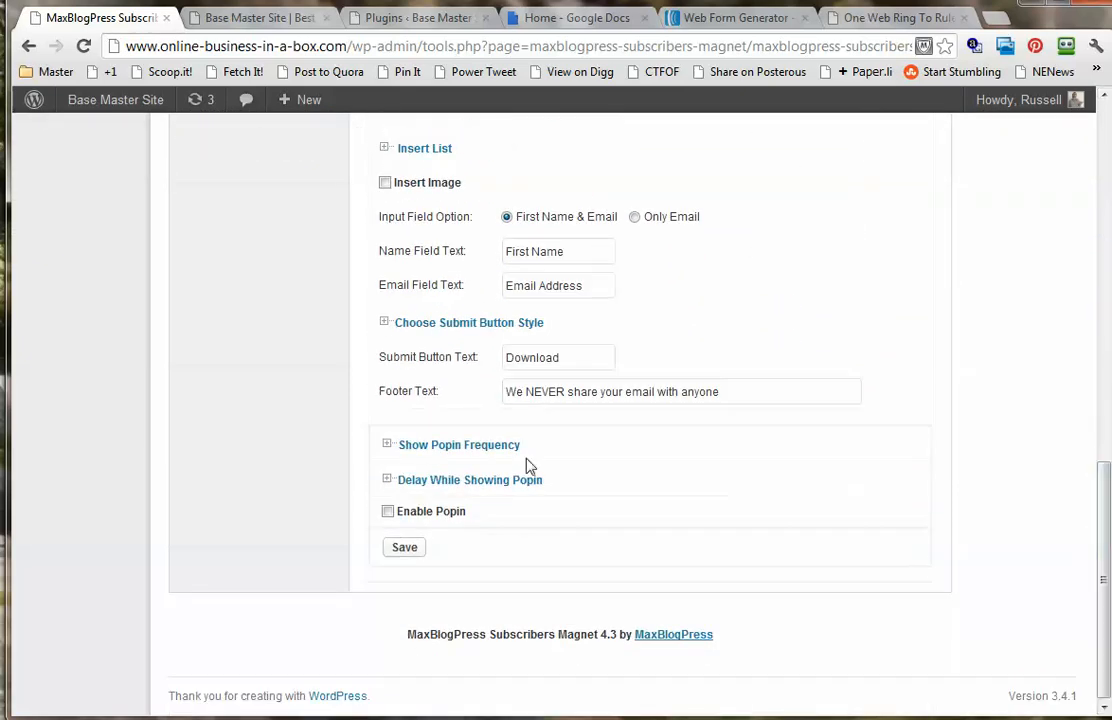
{"action": "left_click", "coordinate": [390, 445]}
{"action": "scroll", "coordinate": [350, 430], "scroll_direction": "down", "scroll_amount": 2}
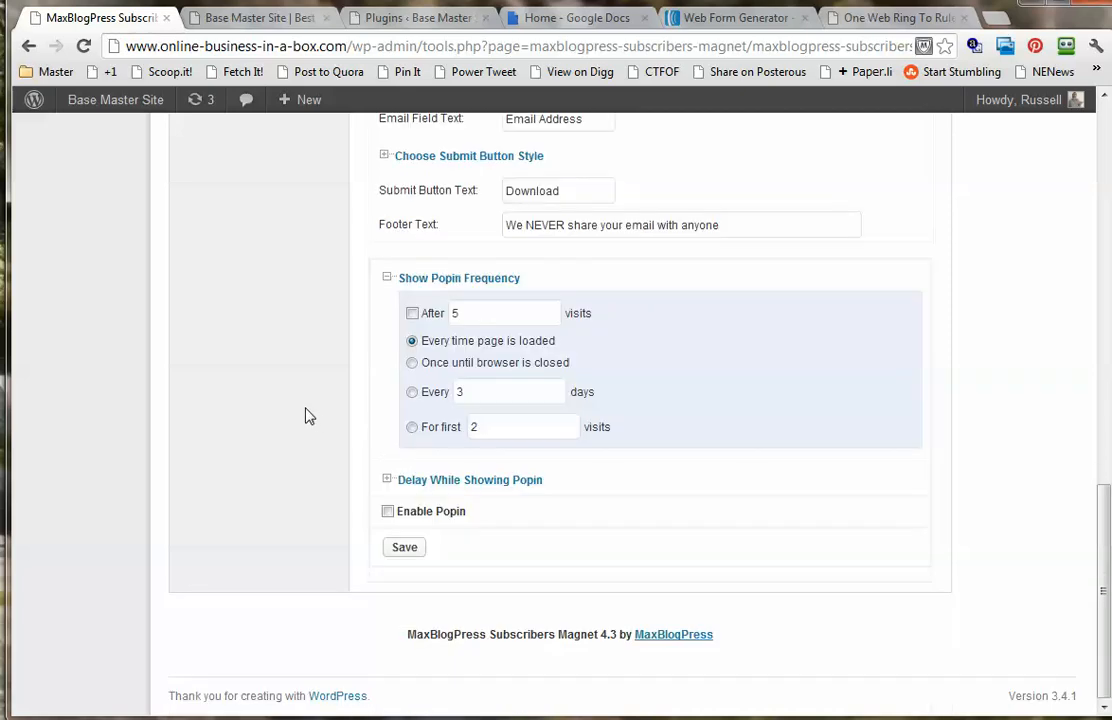
{"action": "left_click", "coordinate": [412, 364]}
{"action": "left_click", "coordinate": [412, 341]}
- Expand the popin's delay options, enable the popin and save its settings
{"action": "left_click", "coordinate": [387, 479]}
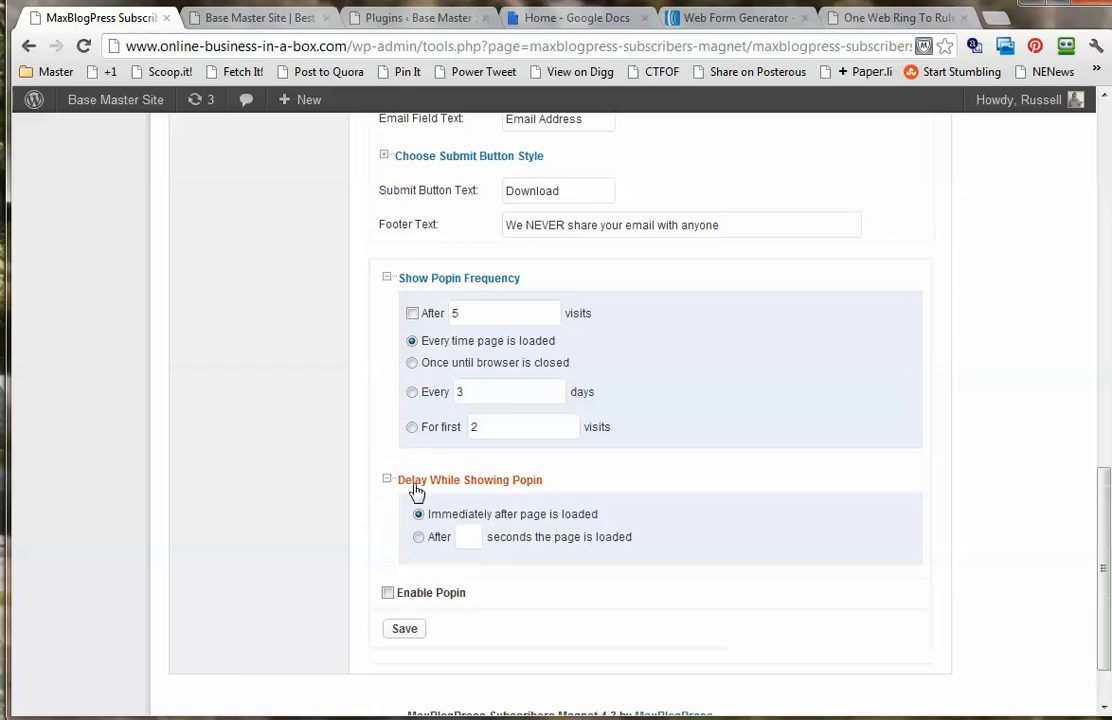
{"action": "left_click", "coordinate": [388, 512]}
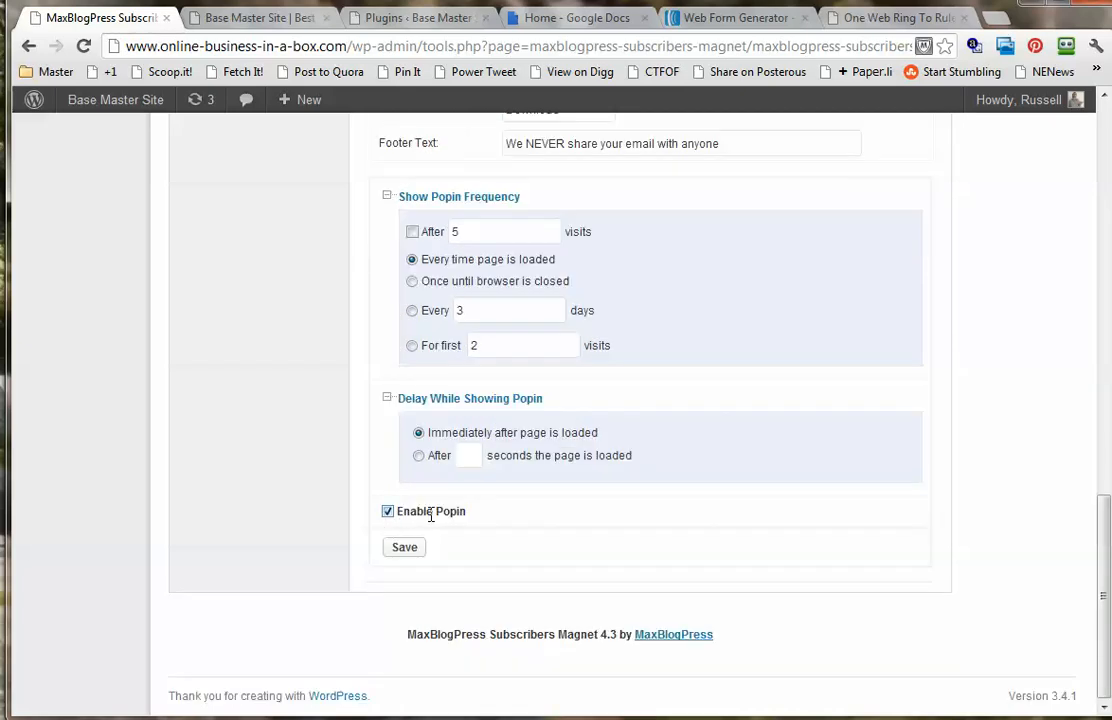
{"action": "left_click_drag", "start_coordinate": [479, 513], "coordinate": [409, 511]}
{"action": "left_click", "coordinate": [403, 549]}
- Reload the live home page, examine the popin opt-in form and close it
{"action": "left_click", "coordinate": [254, 19]}
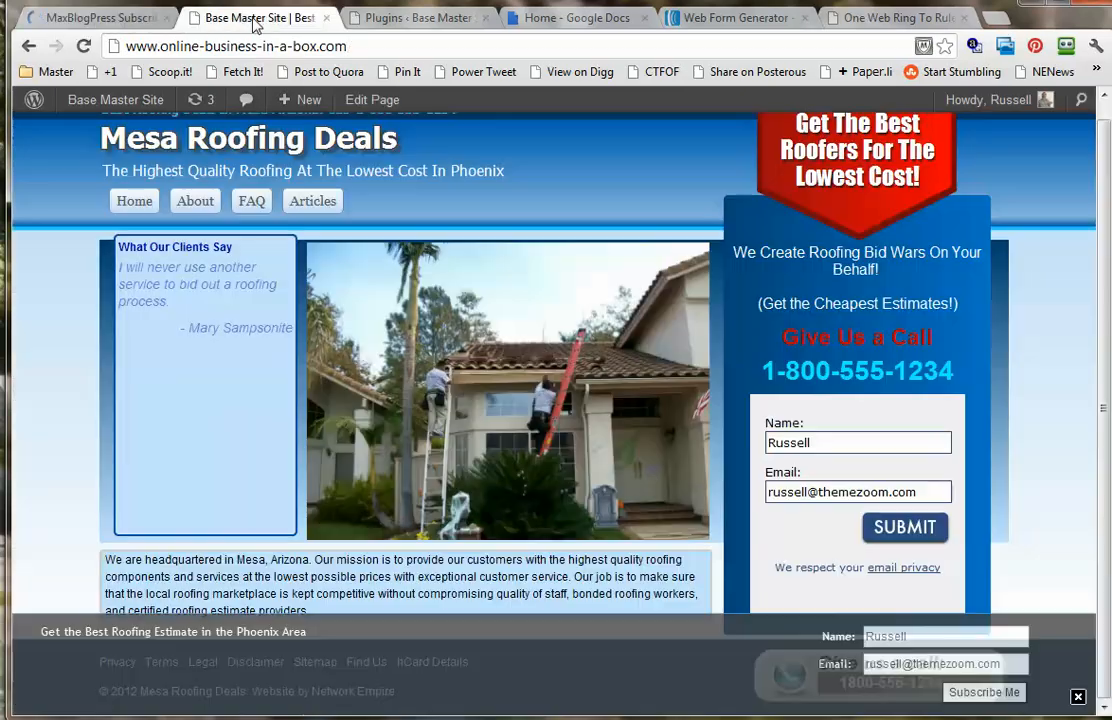
{"action": "left_click", "coordinate": [84, 46]}
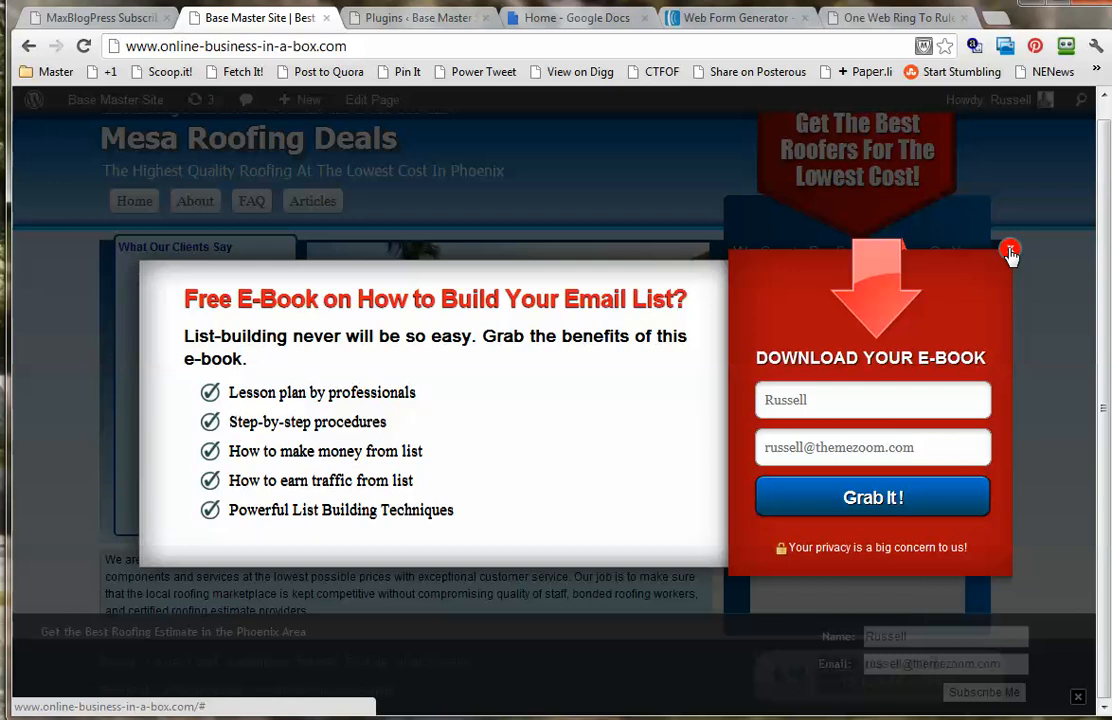
{"action": "left_click", "coordinate": [1010, 250]}
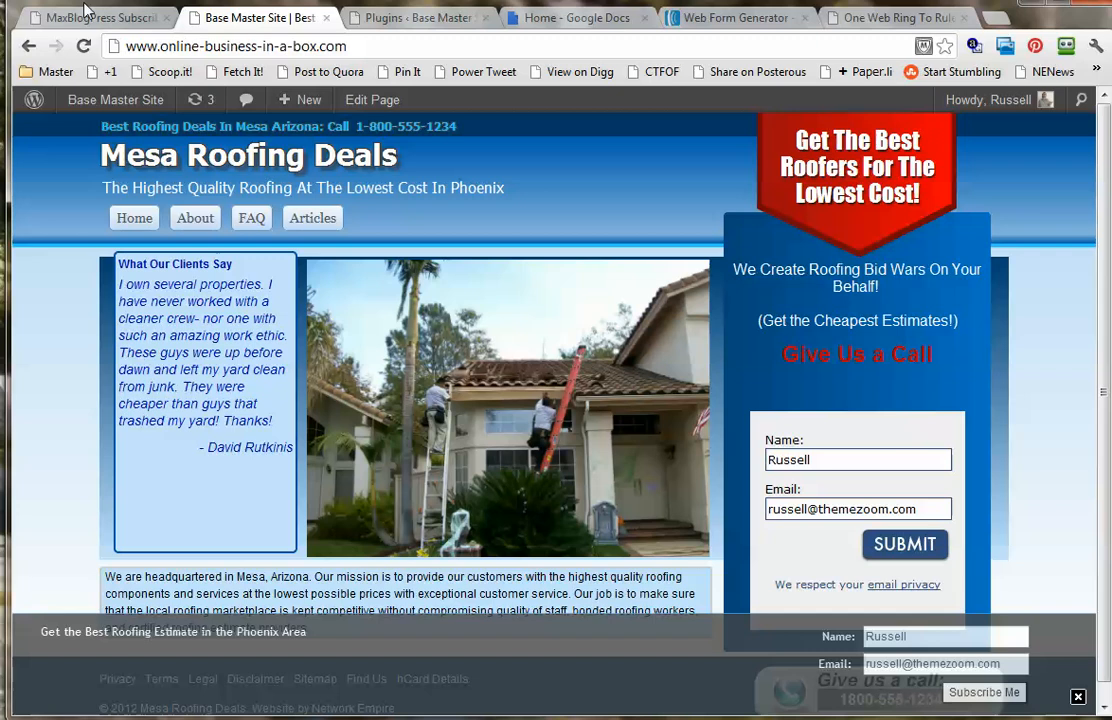
- Set the popin to show 15 seconds after the page is loaded and save the settings
{"action": "left_click", "coordinate": [78, 17]}
{"action": "scroll", "coordinate": [430, 420], "scroll_direction": "down", "scroll_amount": 5}
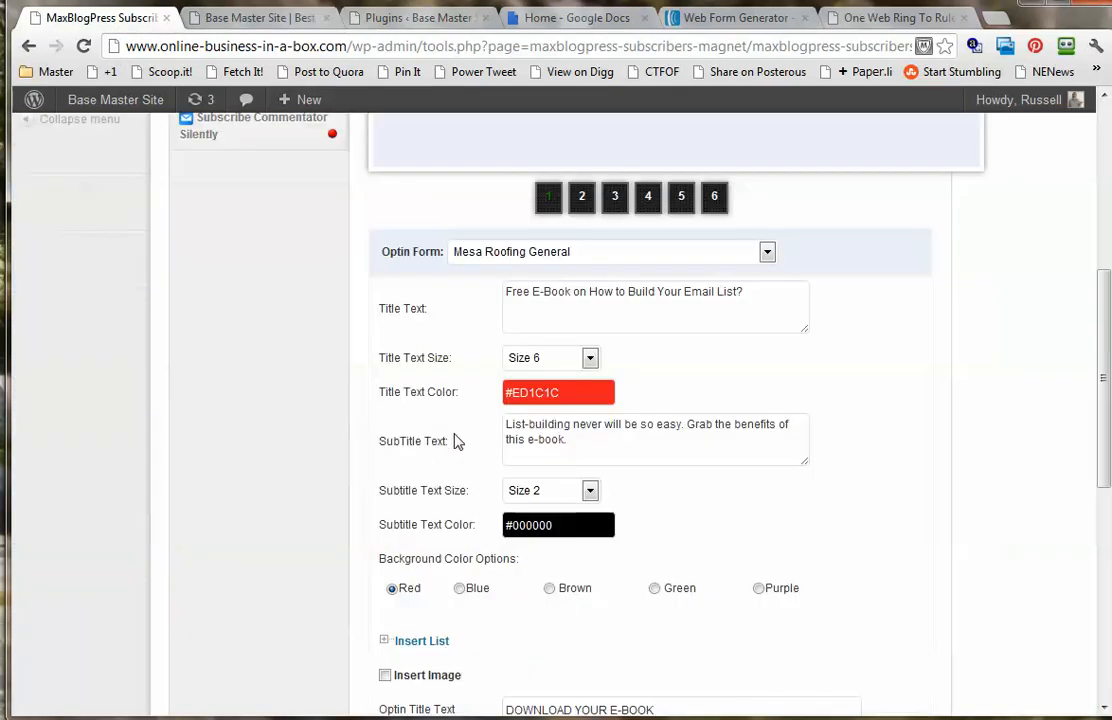
{"action": "scroll", "coordinate": [456, 441], "scroll_direction": "down", "scroll_amount": 6}
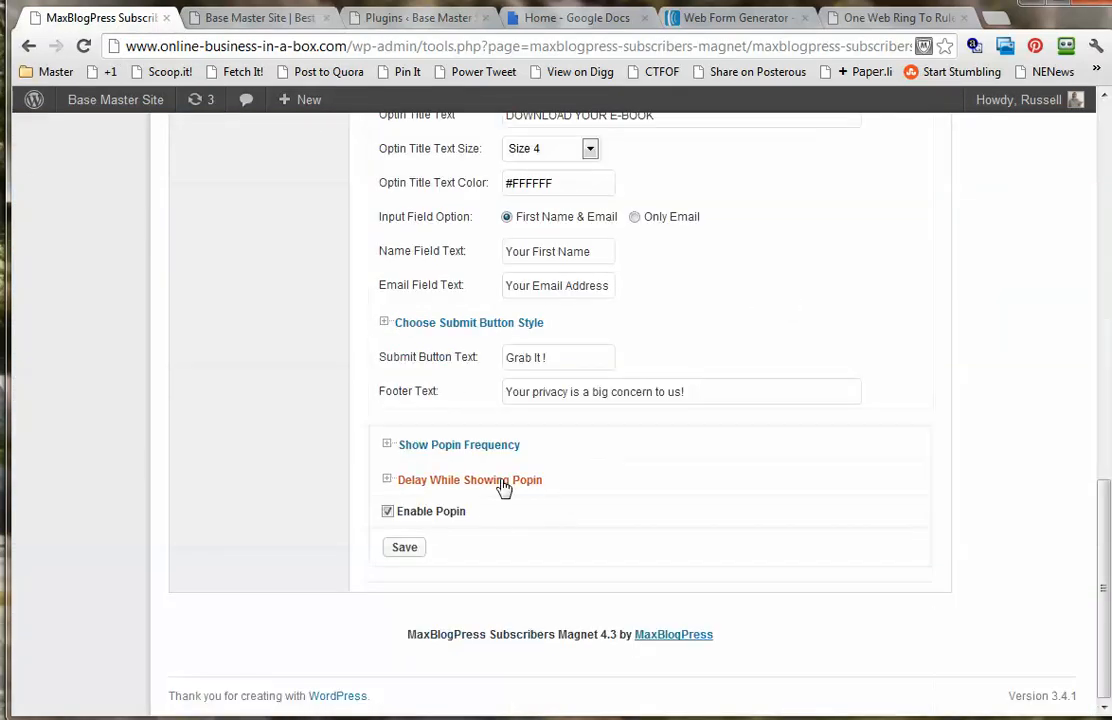
{"action": "scroll", "coordinate": [630, 473], "scroll_direction": "up", "scroll_amount": 1}
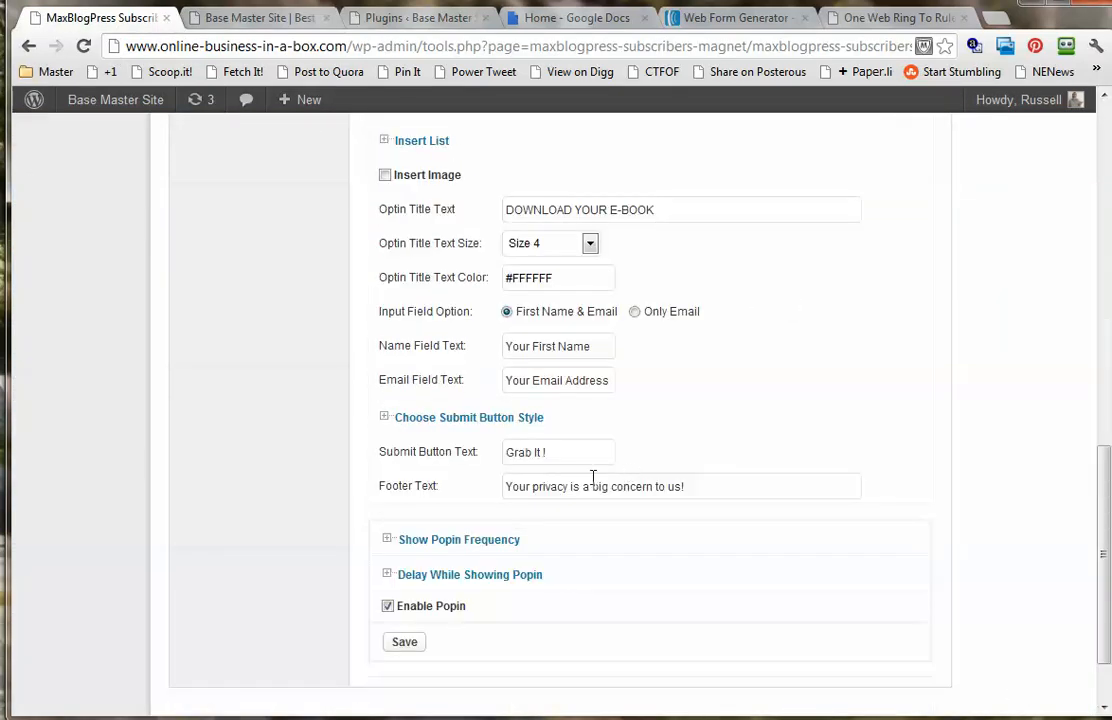
{"action": "left_click", "coordinate": [390, 576]}
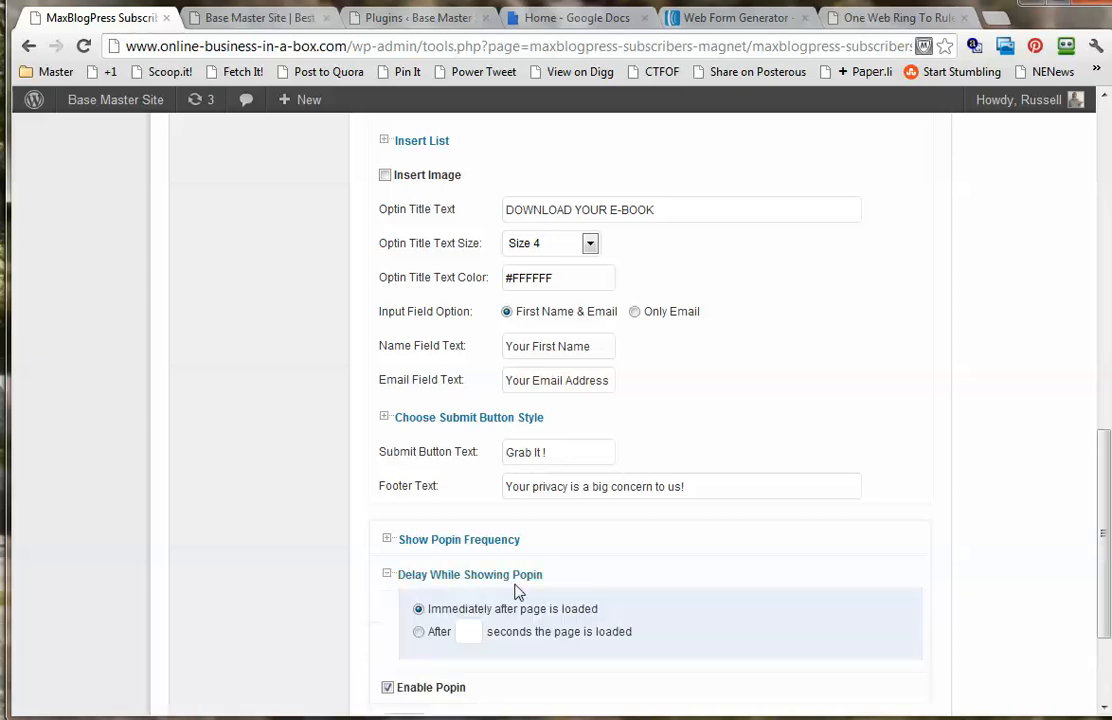
{"action": "scroll", "coordinate": [560, 594], "scroll_direction": "down", "scroll_amount": 2}
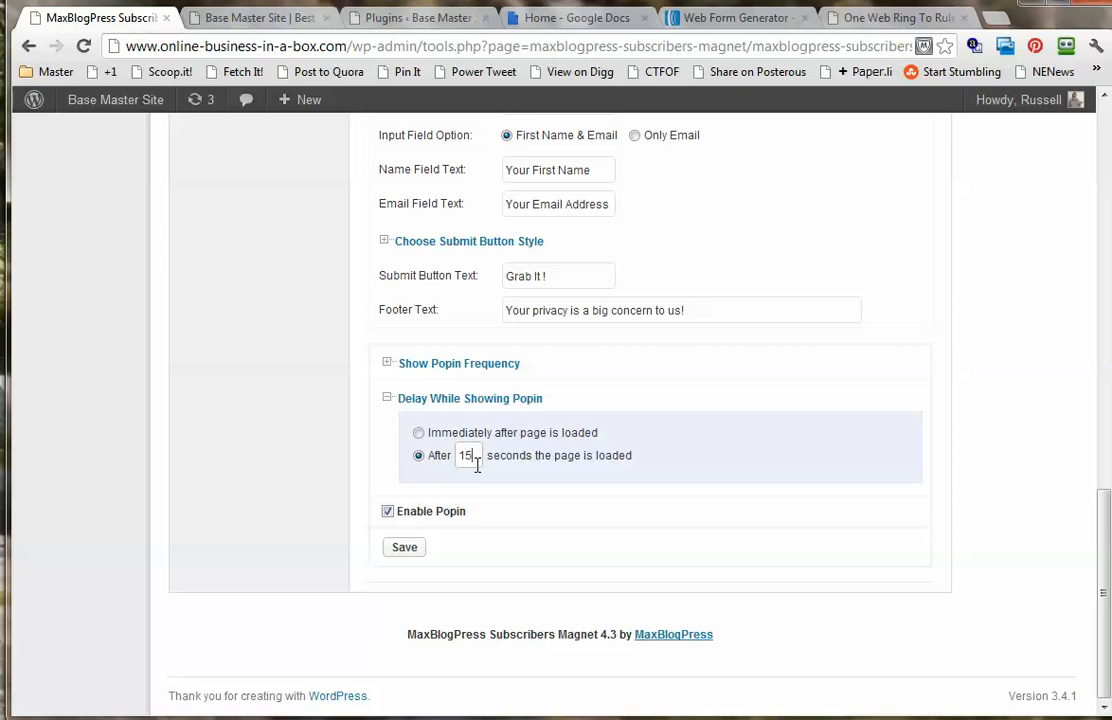
{"action": "left_click", "coordinate": [404, 548]}
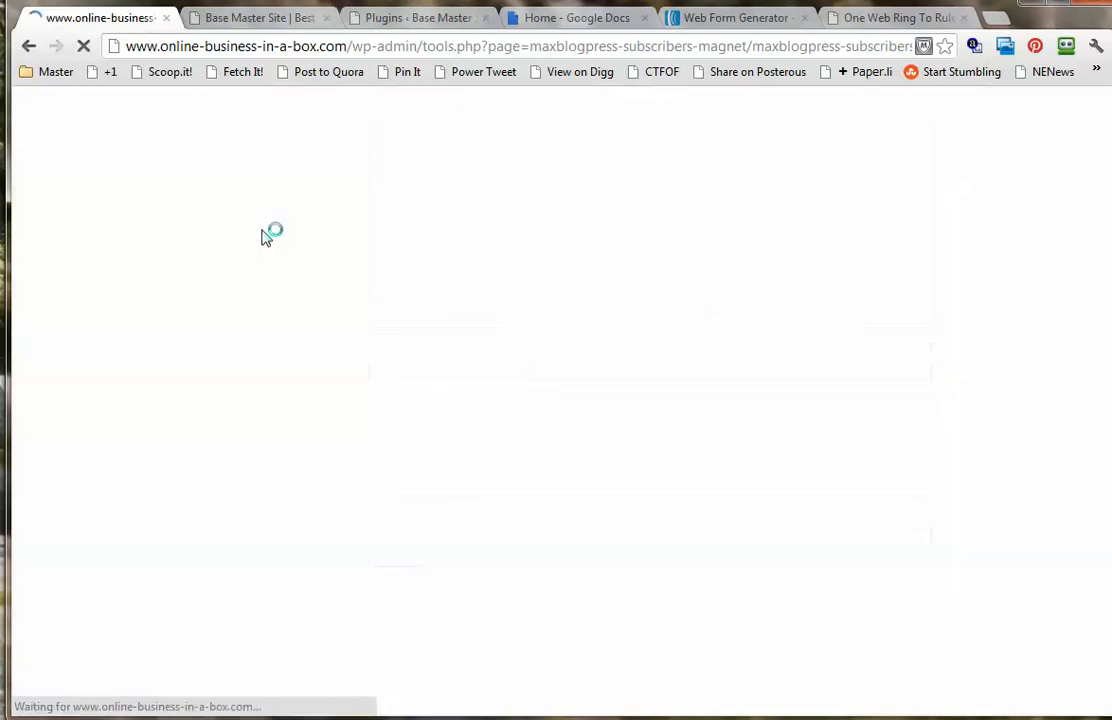
- Reload the live home page to check the delayed popin and dismiss it
{"action": "left_click", "coordinate": [247, 24]}
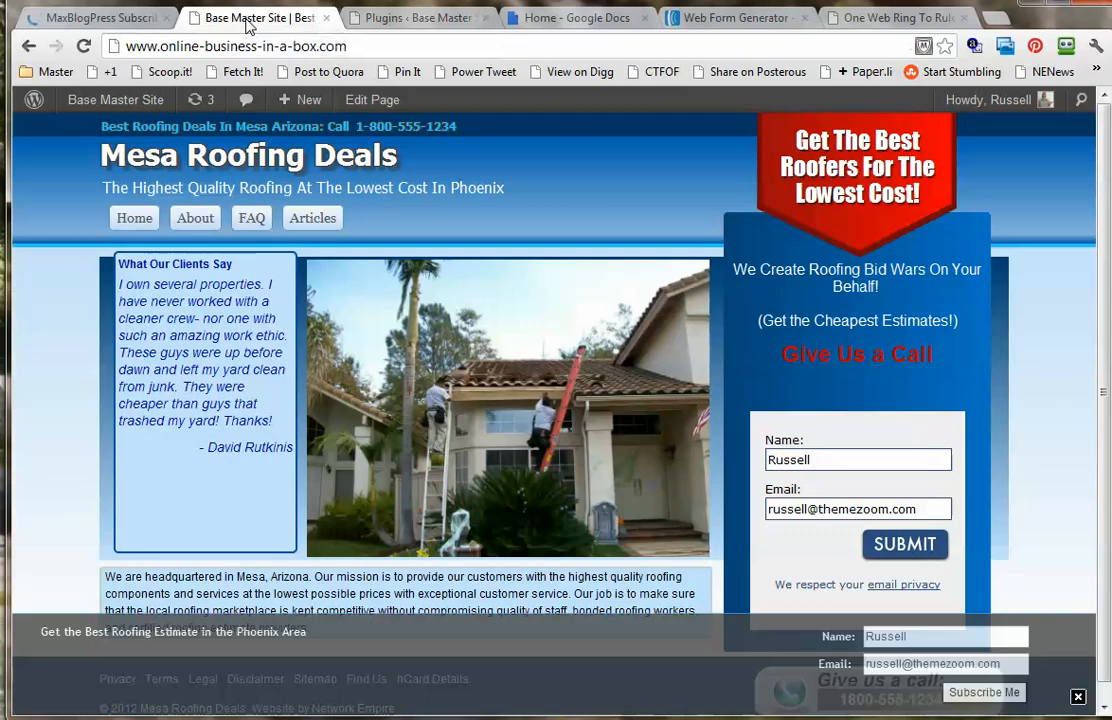
{"action": "left_click", "coordinate": [84, 47]}
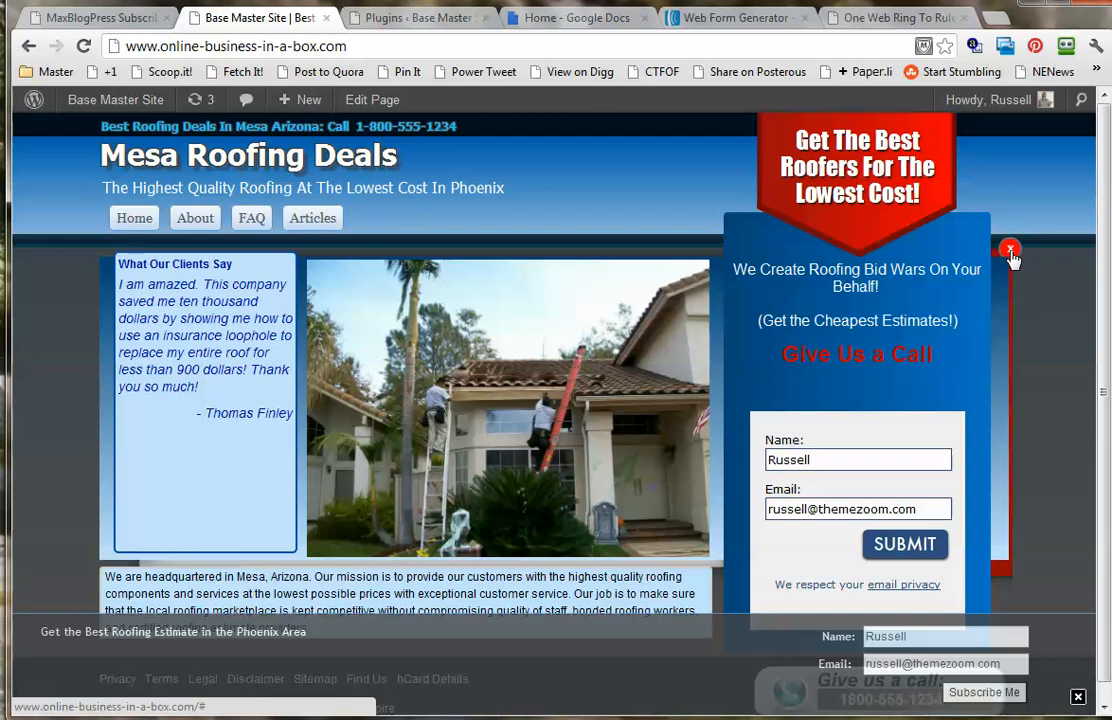
{"action": "left_click", "coordinate": [83, 46]}
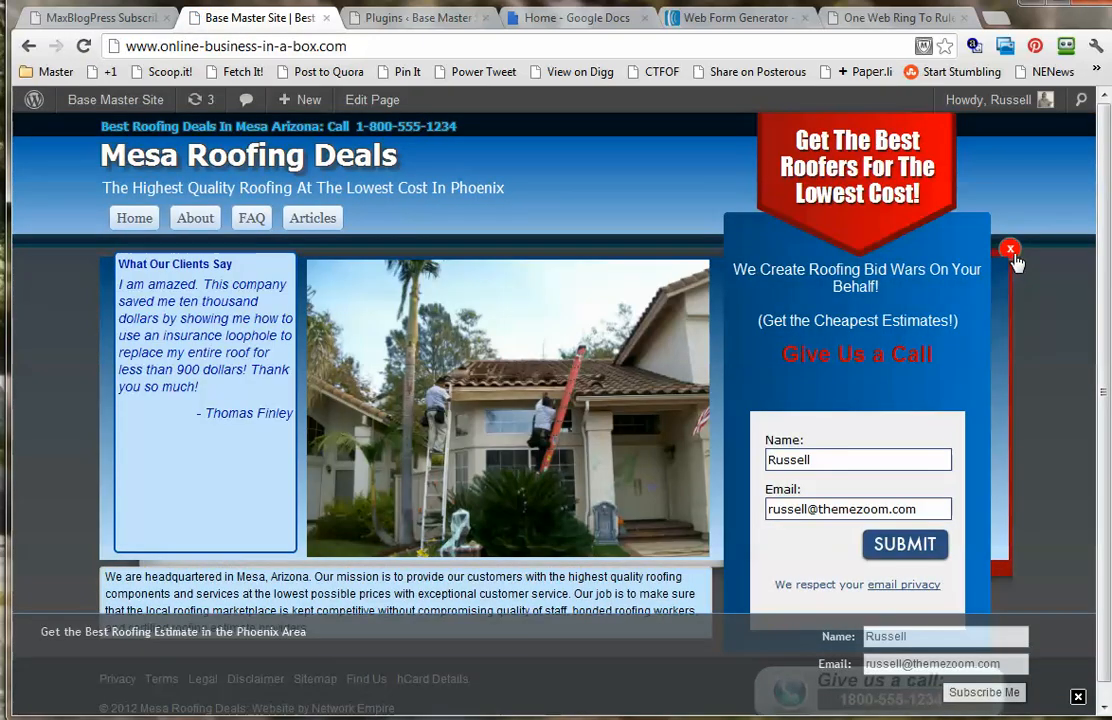
{"action": "left_click_drag", "start_coordinate": [1100, 204], "coordinate": [1103, 346]}
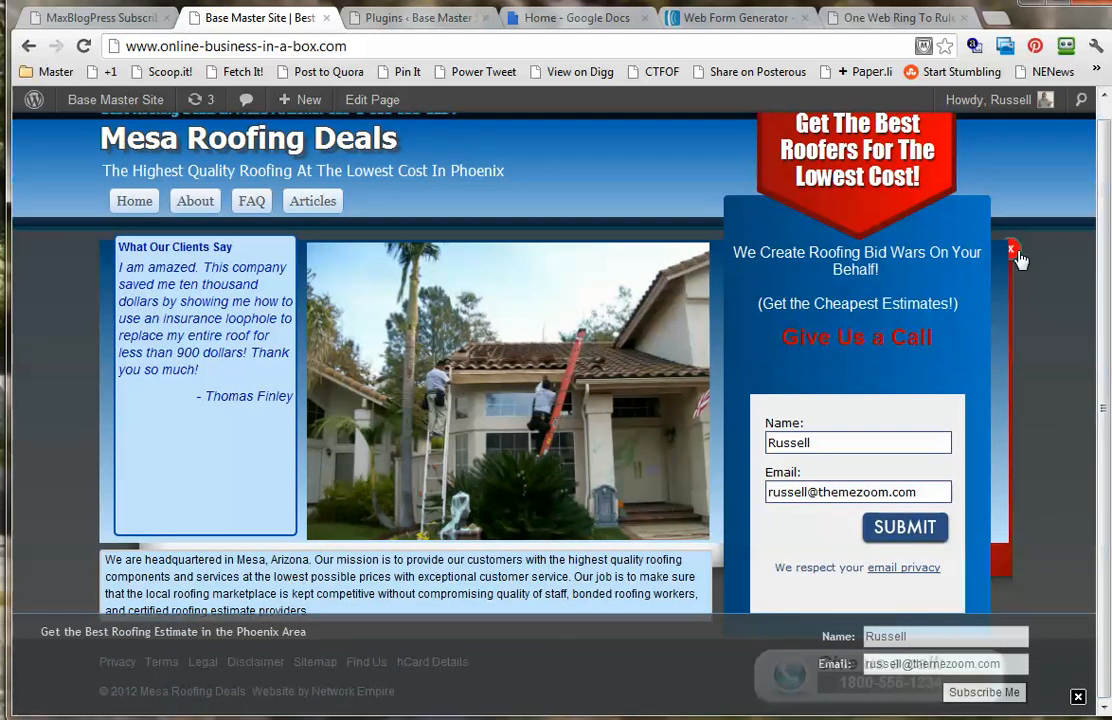
{"action": "left_click", "coordinate": [1011, 250]}
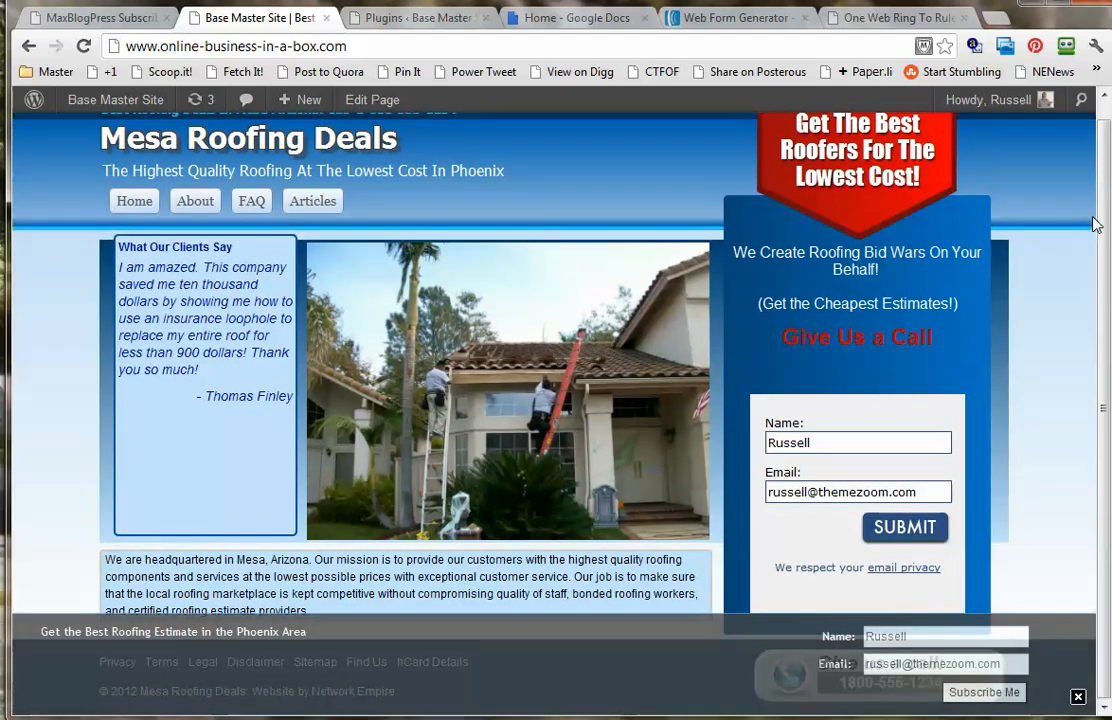
- Close the opt-in footer bar on the live home page and examine the page without it
{"action": "scroll", "coordinate": [1095, 315], "scroll_direction": "up", "scroll_amount": 1}
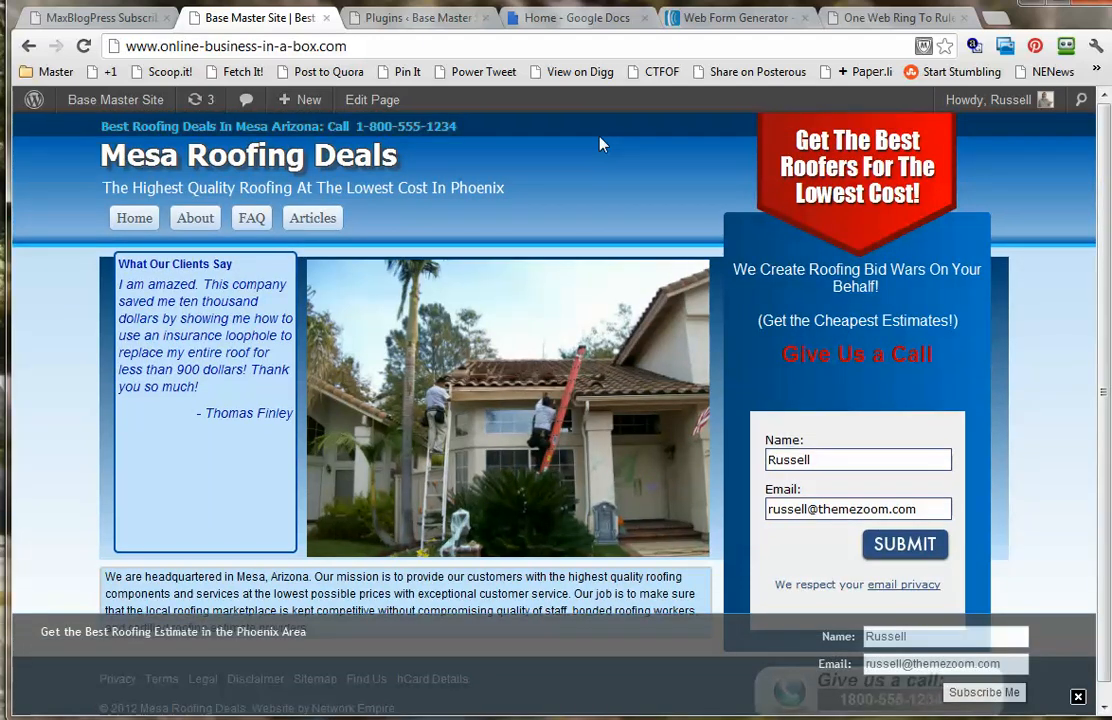
{"action": "scroll", "coordinate": [1096, 352], "scroll_direction": "down", "scroll_amount": 1}
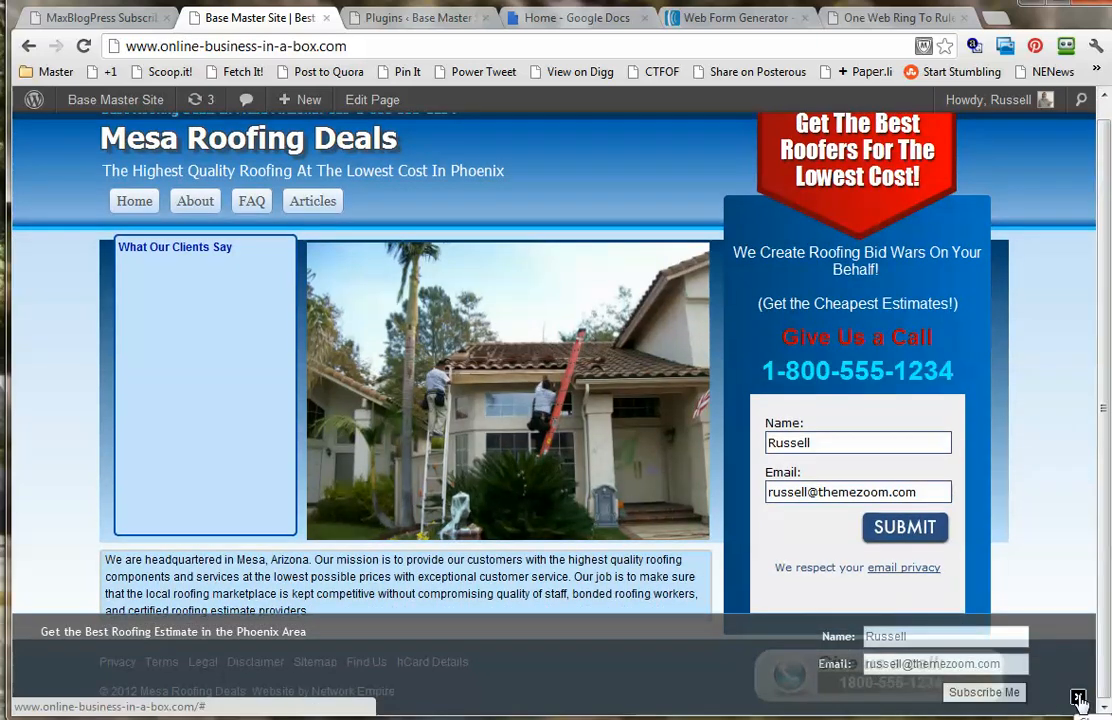
{"action": "left_click", "coordinate": [1078, 697]}
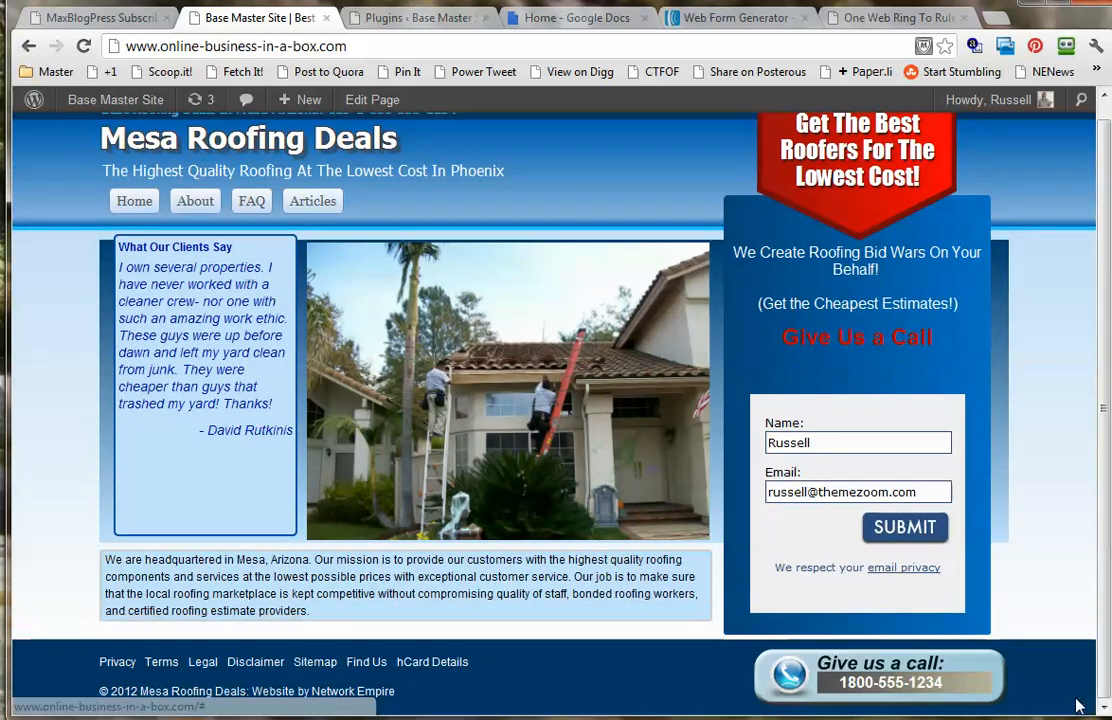
{"action": "scroll", "coordinate": [665, 665], "scroll_direction": "up", "scroll_amount": 1}
{"action": "scroll", "coordinate": [660, 662], "scroll_direction": "down", "scroll_amount": 1}
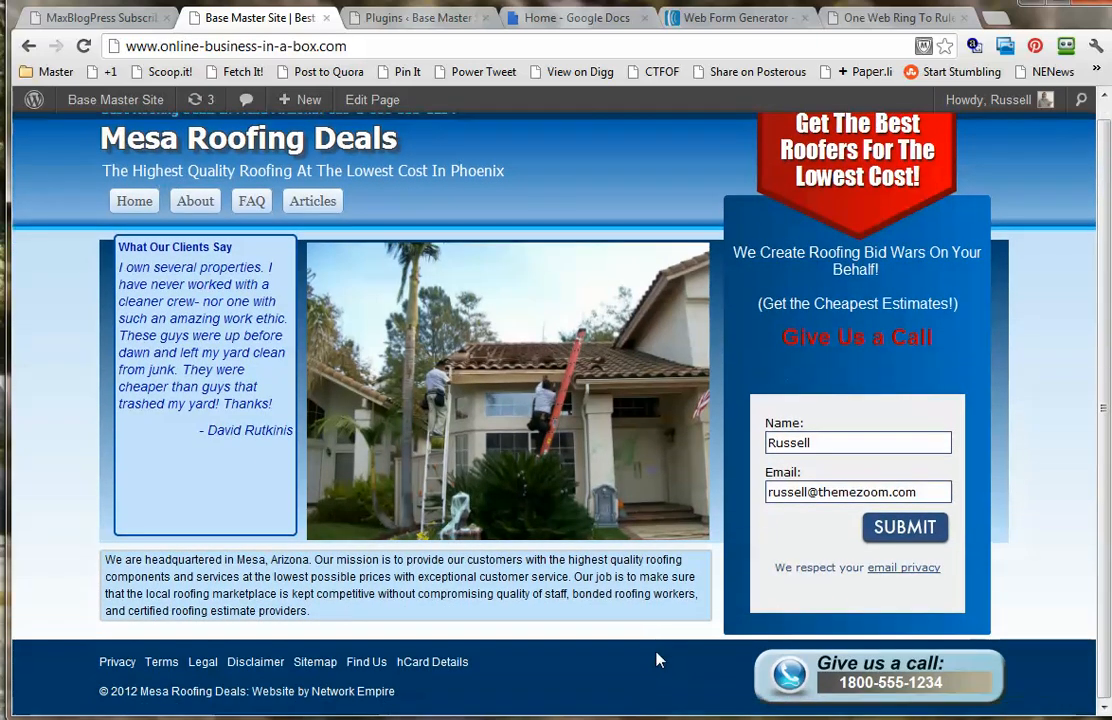
- View the hCard details from the home page footer and close them
{"action": "left_click", "coordinate": [410, 663]}
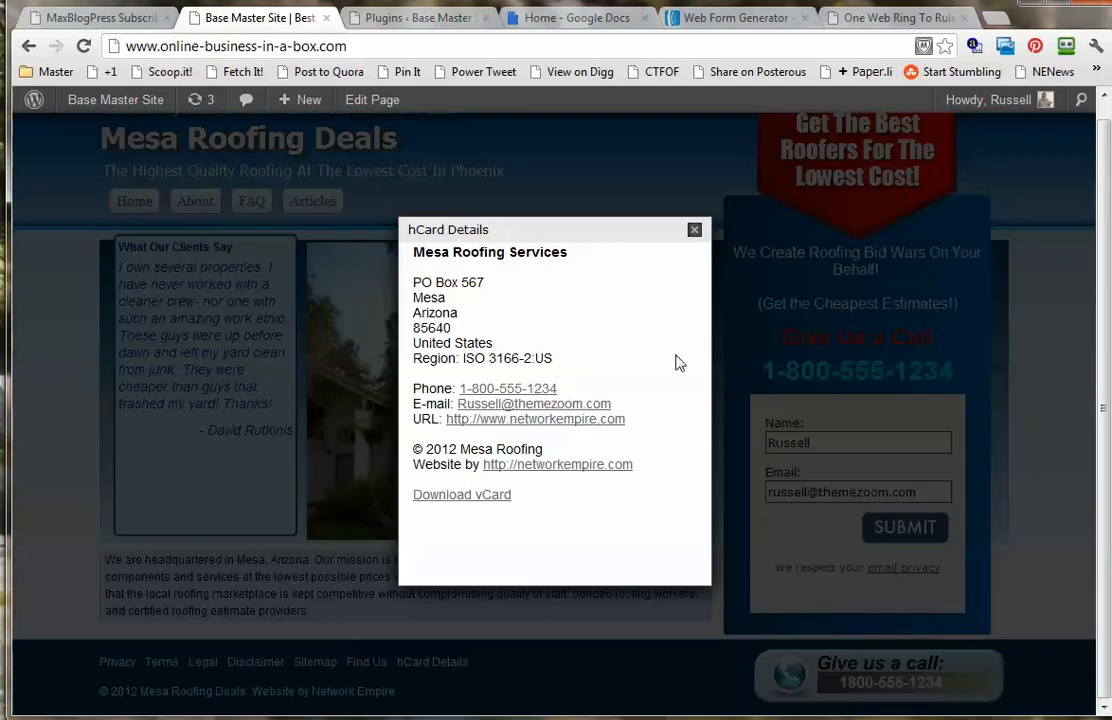
{"action": "left_click", "coordinate": [692, 234]}
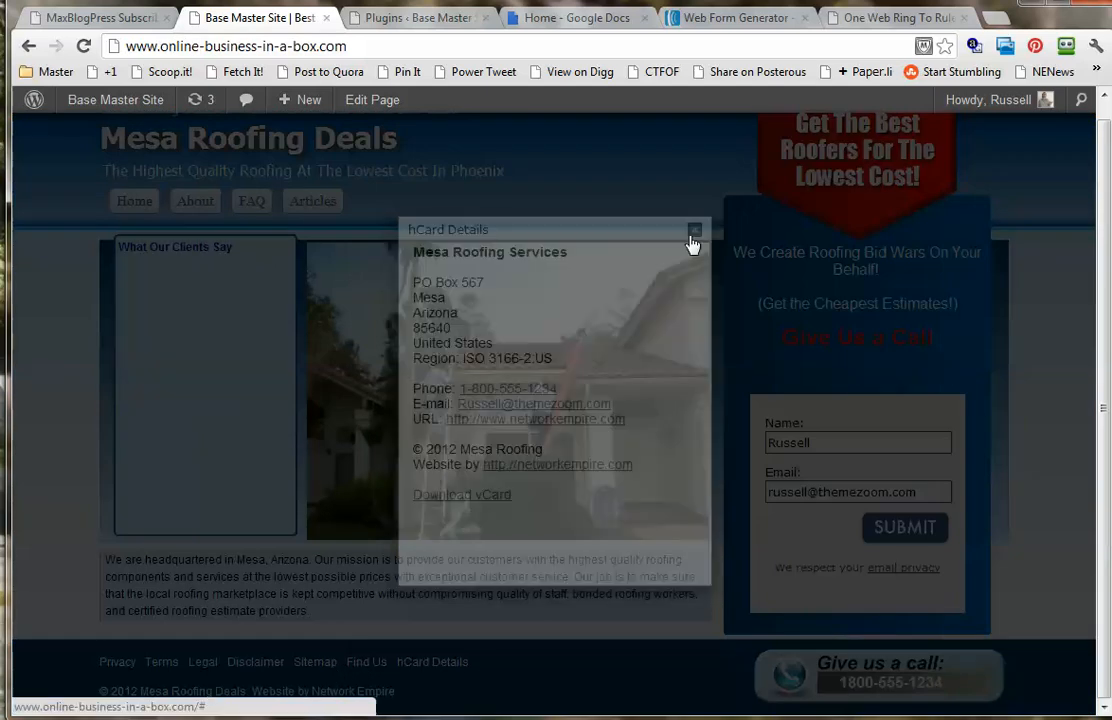
{"action": "left_click", "coordinate": [695, 232]}
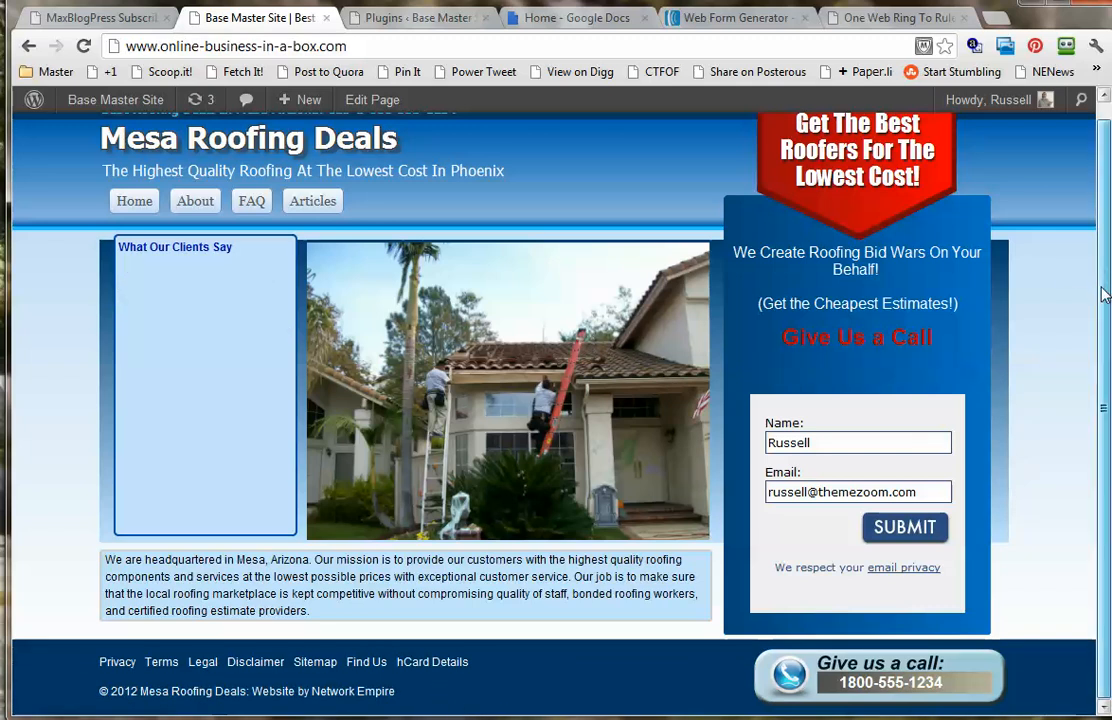
{"action": "left_click_drag", "start_coordinate": [1102, 248], "coordinate": [1102, 204]}
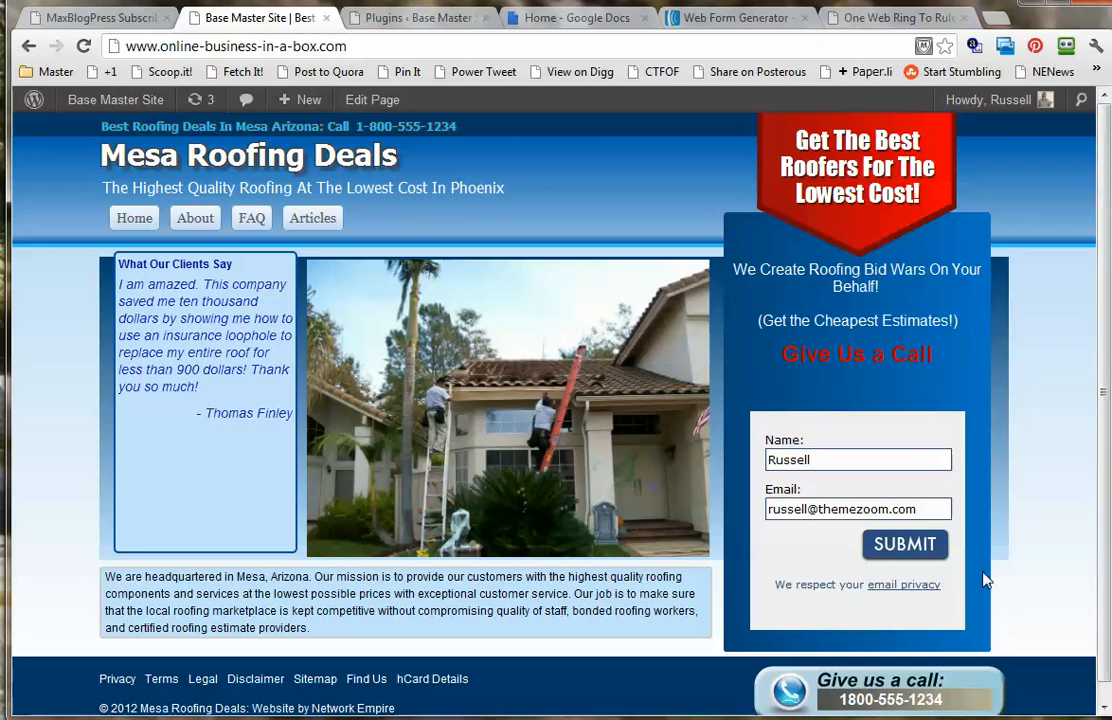
- Set the popin's optin title text size to Size 3, check its delay options and save the settings
{"action": "left_click", "coordinate": [105, 18]}
{"action": "scroll", "coordinate": [612, 404], "scroll_direction": "down", "scroll_amount": 10}
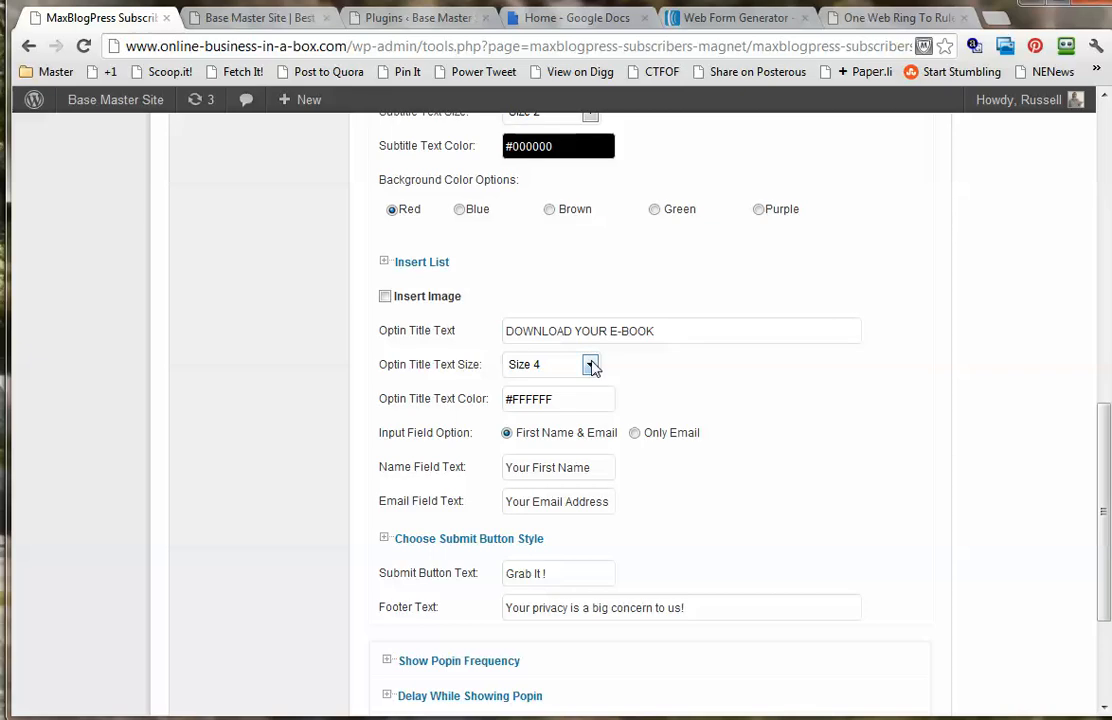
{"action": "left_click", "coordinate": [591, 366]}
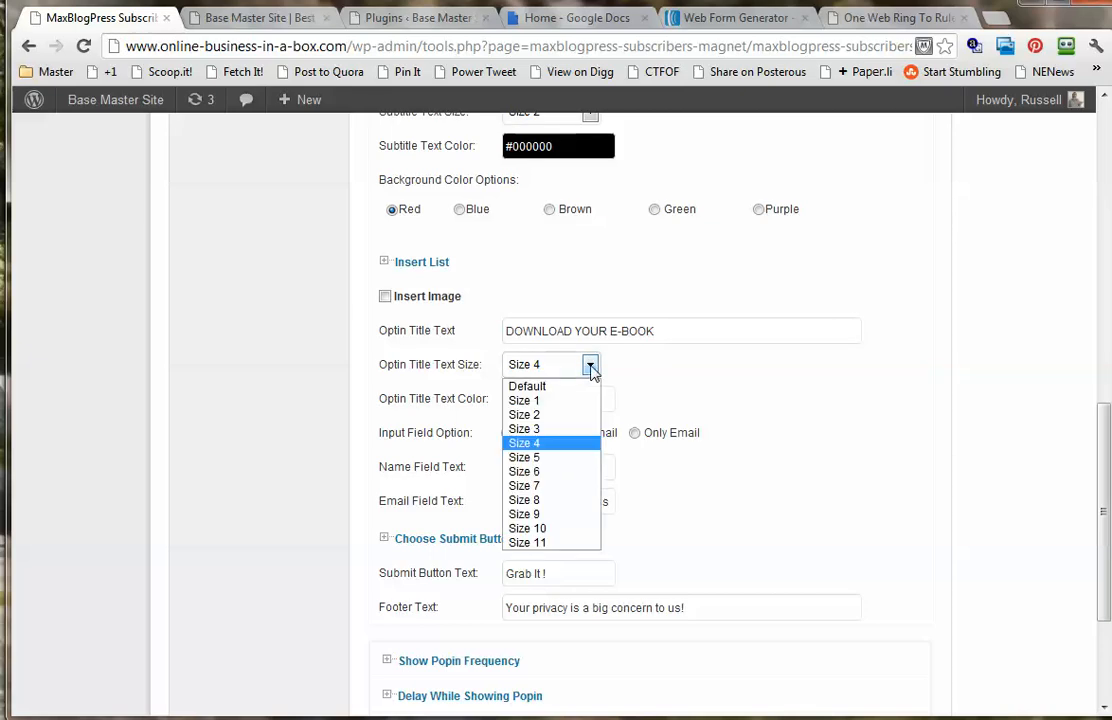
{"action": "left_click", "coordinate": [545, 430]}
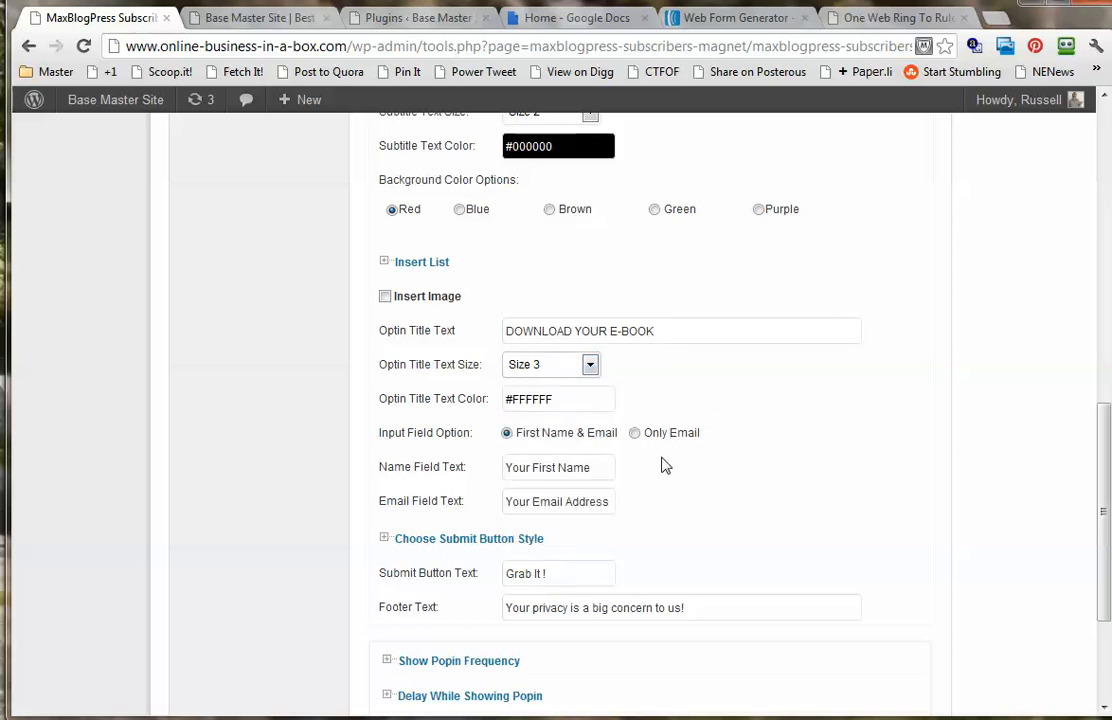
{"action": "scroll", "coordinate": [665, 464], "scroll_direction": "down", "scroll_amount": 1}
{"action": "scroll", "coordinate": [400, 545], "scroll_direction": "down", "scroll_amount": 2}
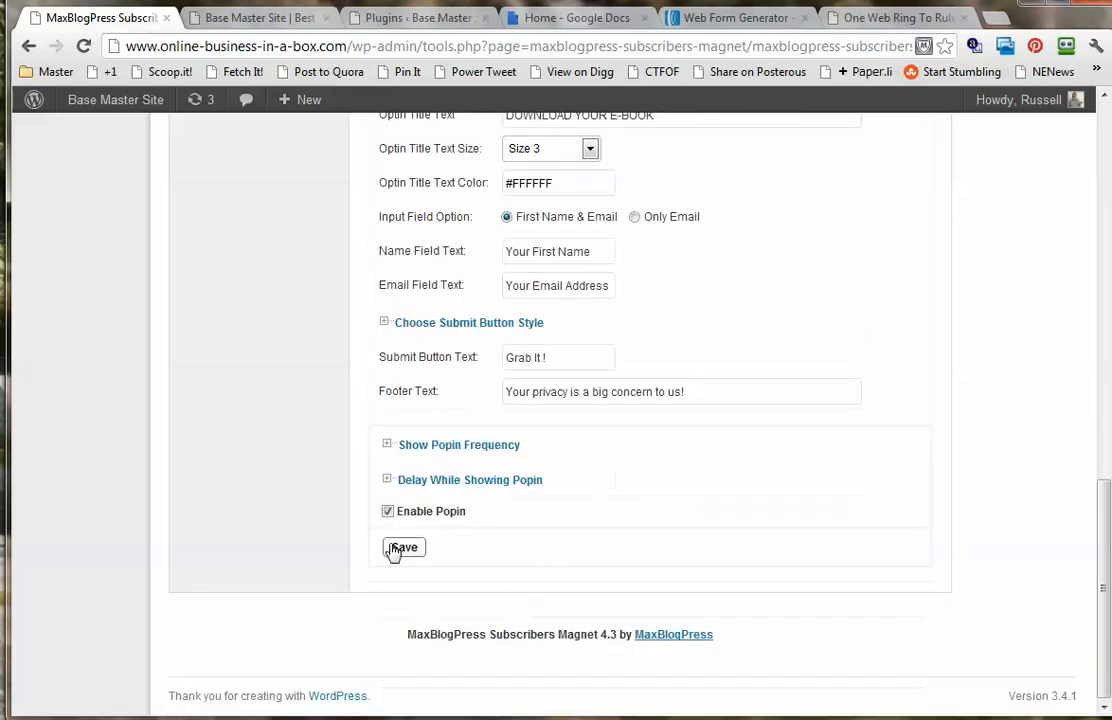
{"action": "left_click", "coordinate": [392, 481]}
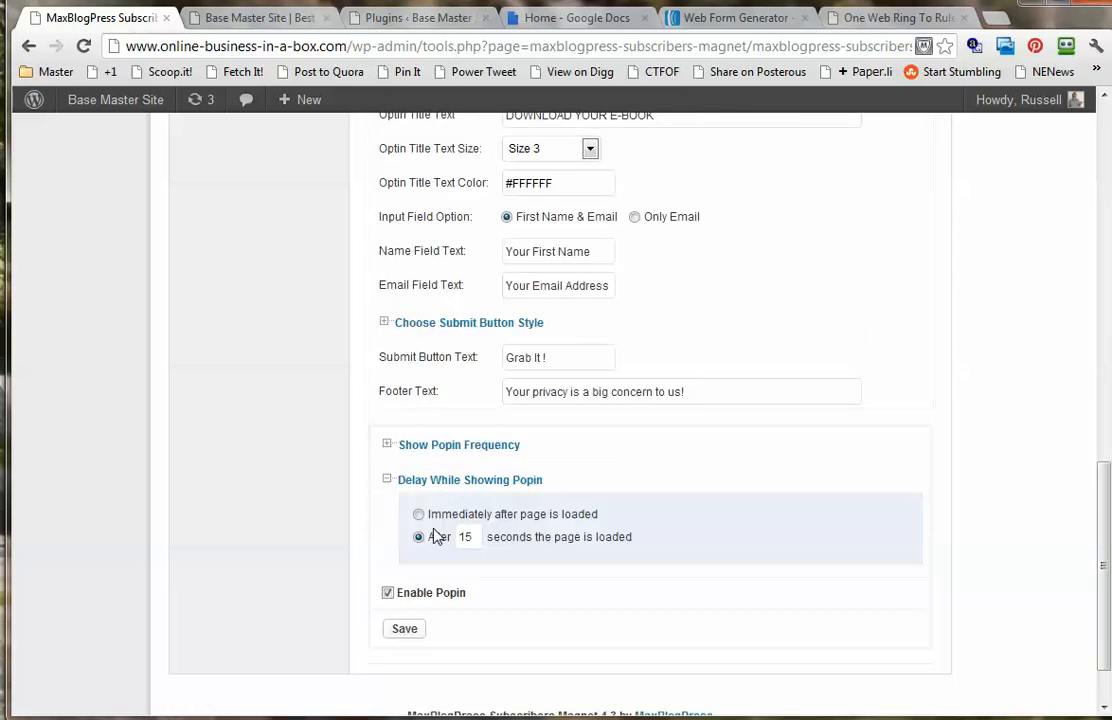
{"action": "left_click", "coordinate": [404, 628]}
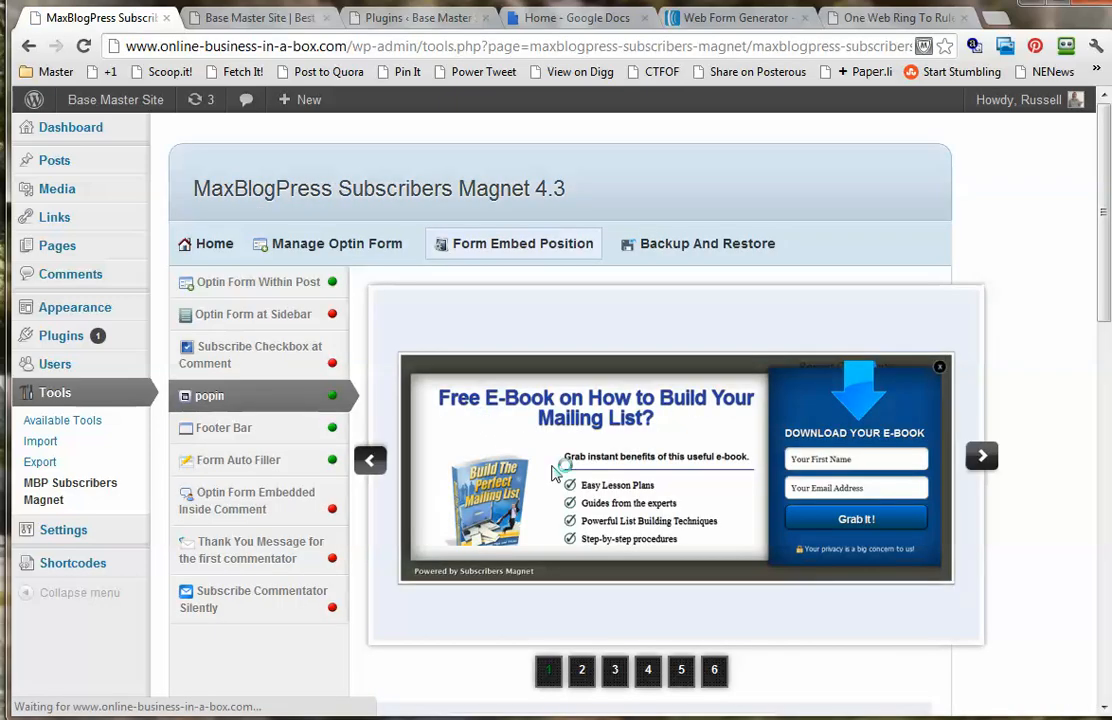
{"action": "scroll", "coordinate": [950, 522], "scroll_direction": "down", "scroll_amount": 2}
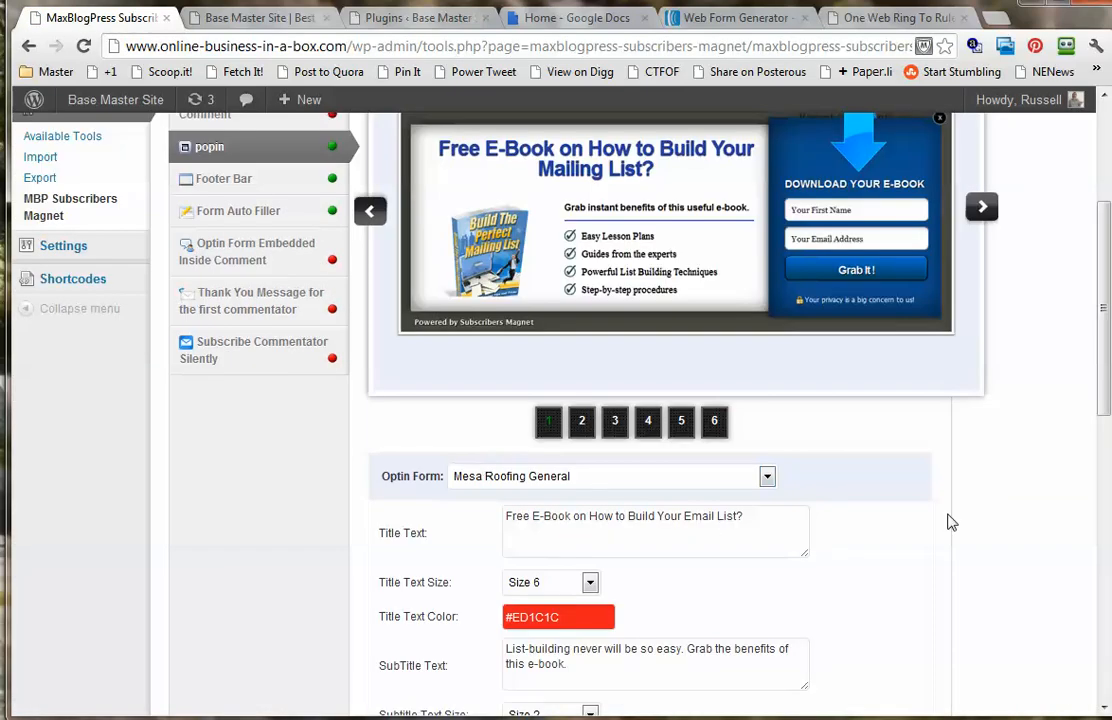
{"action": "scroll", "coordinate": [1000, 495], "scroll_direction": "down", "scroll_amount": 2}
{"action": "scroll", "coordinate": [1005, 509], "scroll_direction": "up", "scroll_amount": 3}
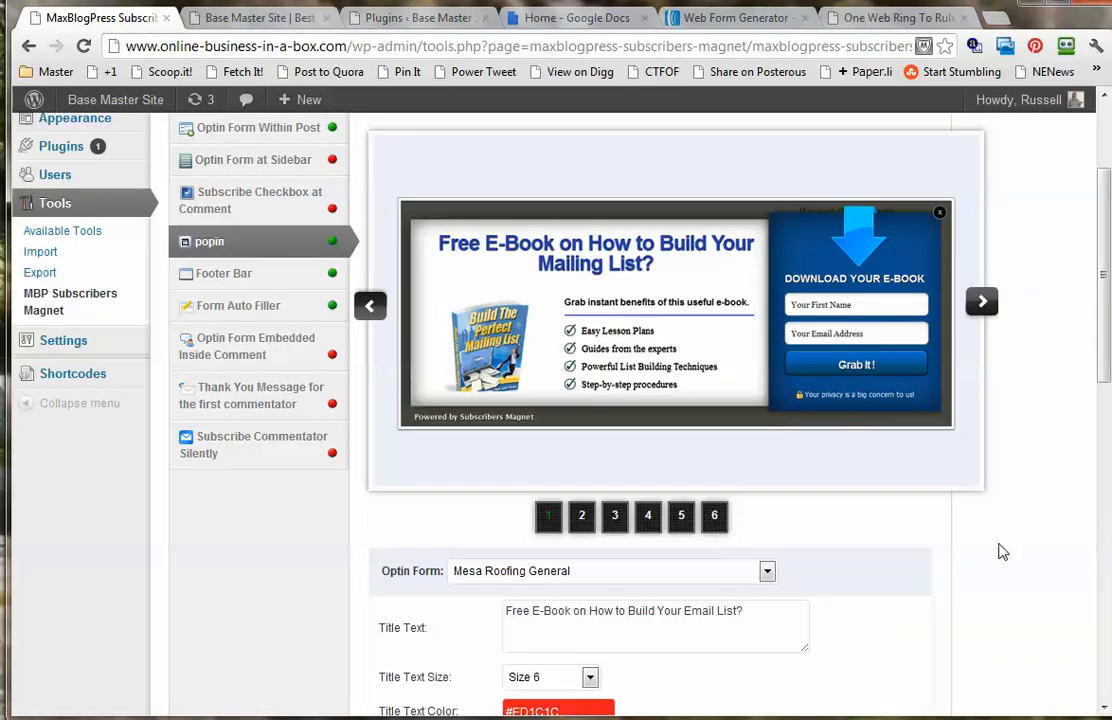
- Review the popin settings and save them again
{"action": "scroll", "coordinate": [1000, 551], "scroll_direction": "down", "scroll_amount": 6}
{"action": "scroll", "coordinate": [1000, 551], "scroll_direction": "up", "scroll_amount": 8}
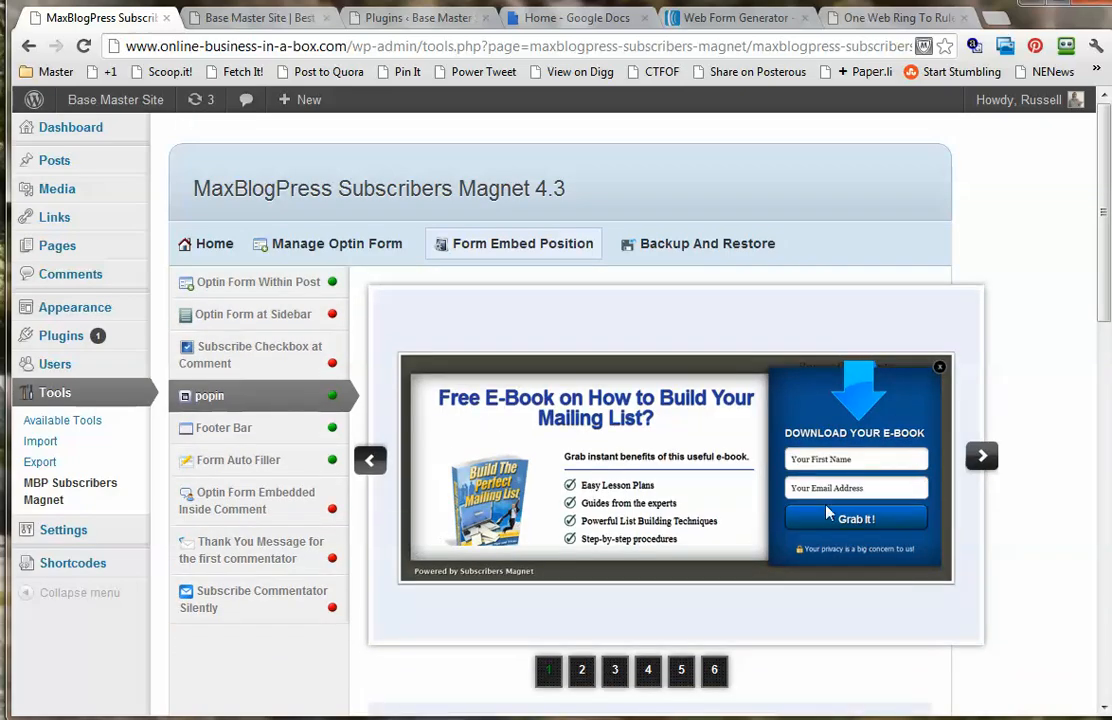
{"action": "scroll", "coordinate": [920, 520], "scroll_direction": "down", "scroll_amount": 10}
{"action": "left_click", "coordinate": [403, 548]}
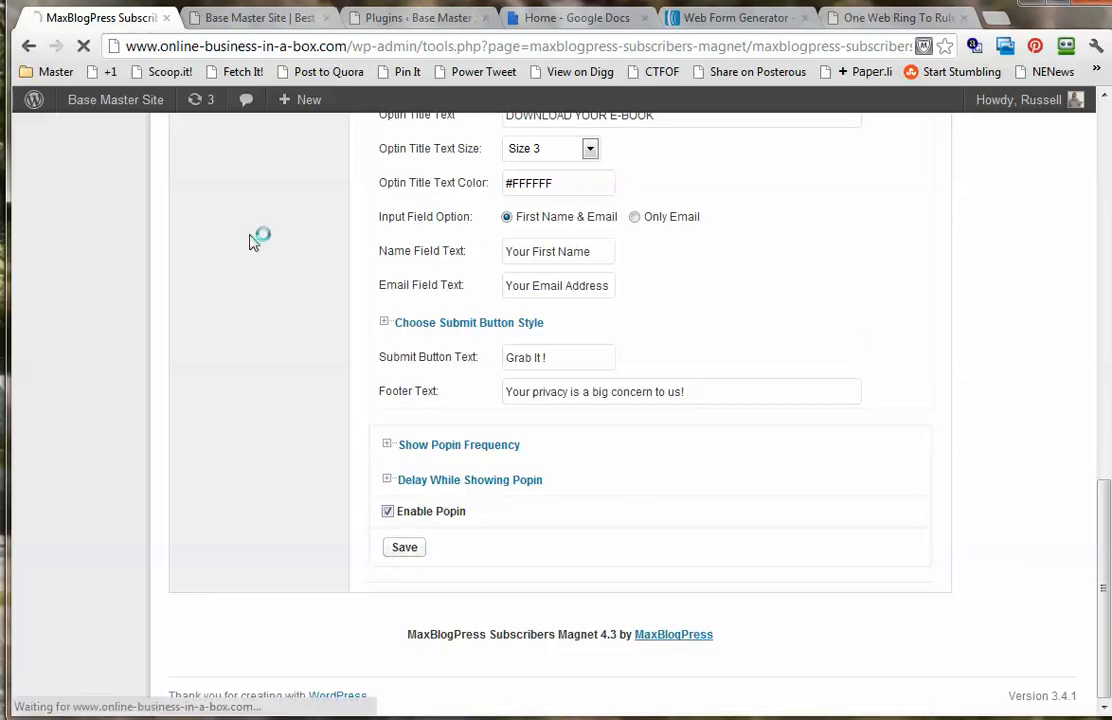
- Reload the live home page, check the popin's prefilled name and email fields, and dismiss the popin
{"action": "left_click", "coordinate": [255, 18]}
{"action": "left_click", "coordinate": [85, 47]}
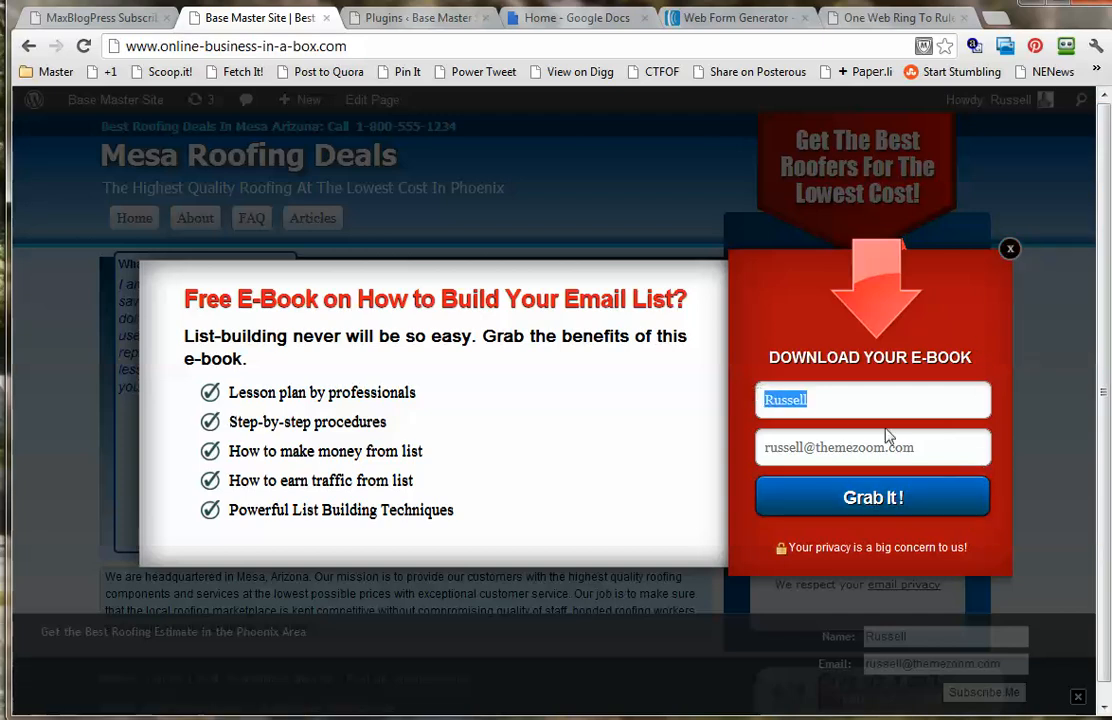
{"action": "left_click_drag", "start_coordinate": [918, 448], "coordinate": [765, 450]}
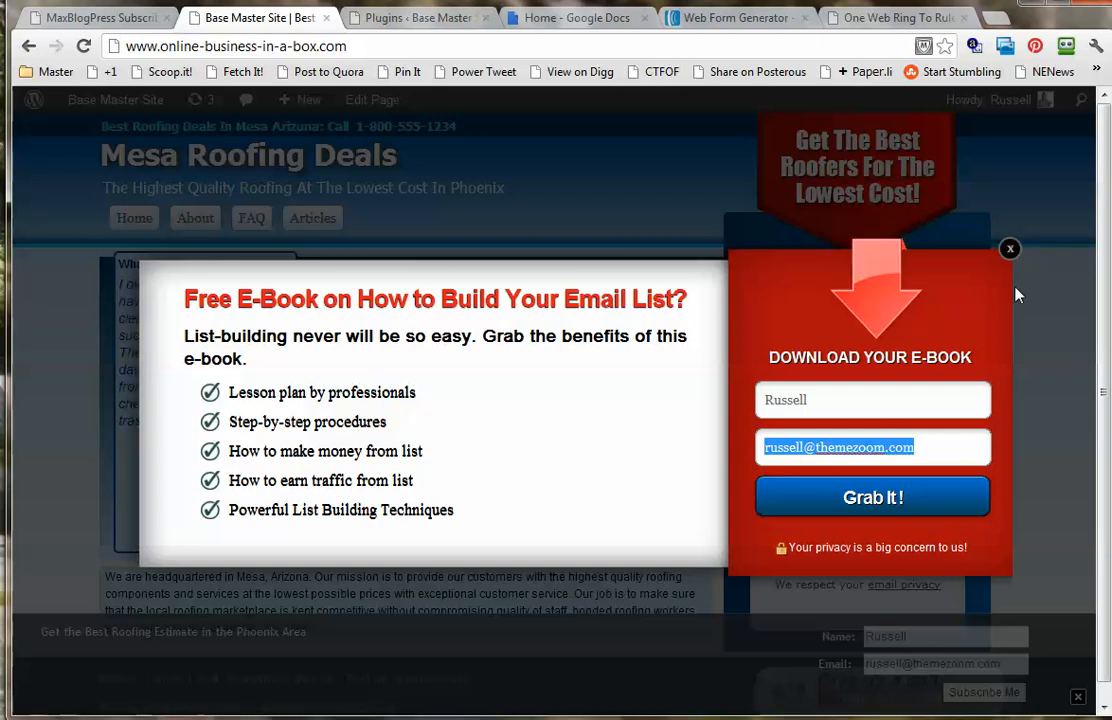
{"action": "left_click", "coordinate": [1010, 250]}
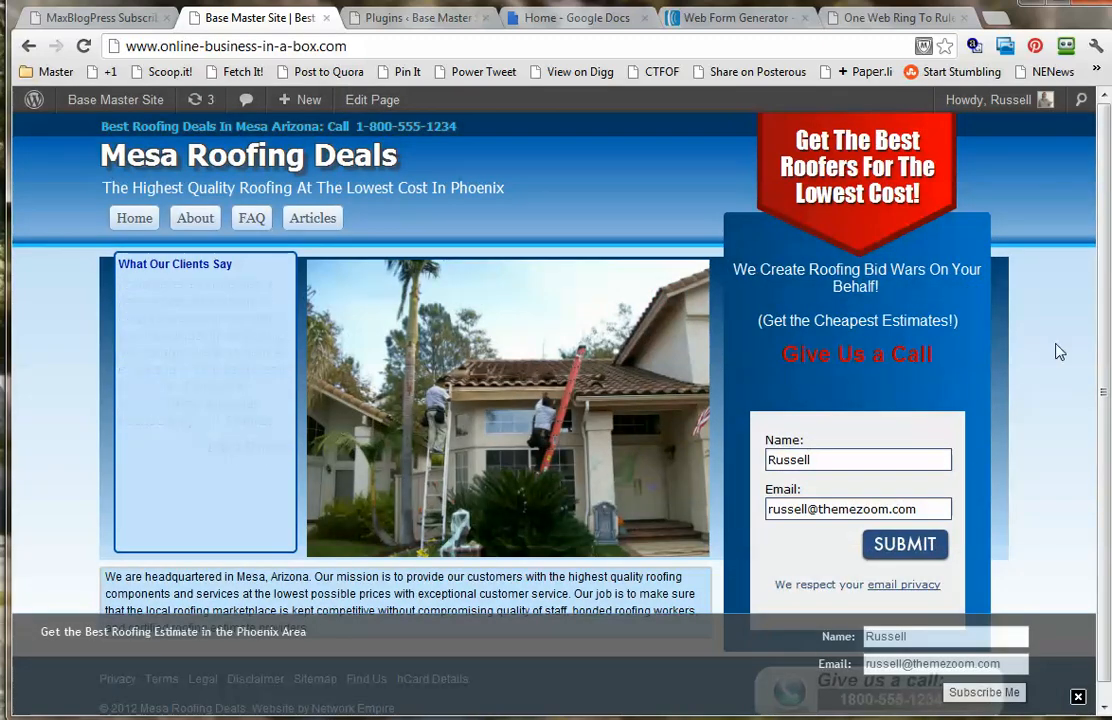
{"action": "scroll", "coordinate": [1105, 250], "scroll_direction": "down", "scroll_amount": 1}
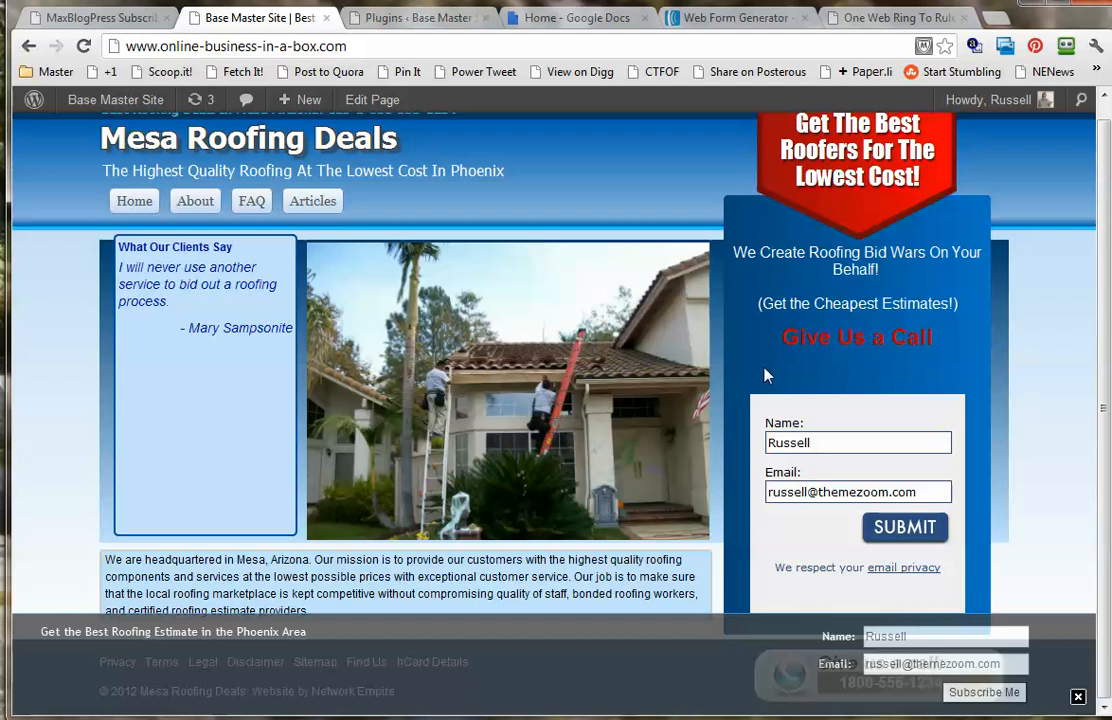
- Disable the popin in the Subscribers Magnet settings and save the change
{"action": "left_click", "coordinate": [115, 20]}
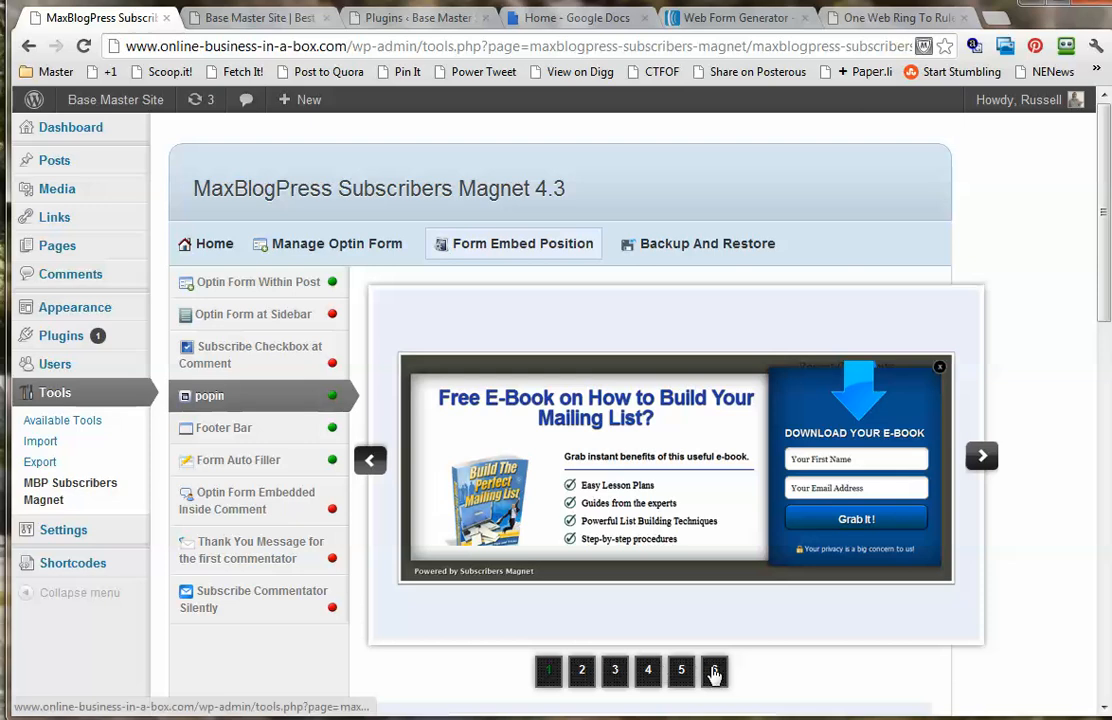
{"action": "left_click_drag", "start_coordinate": [566, 190], "coordinate": [201, 197]}
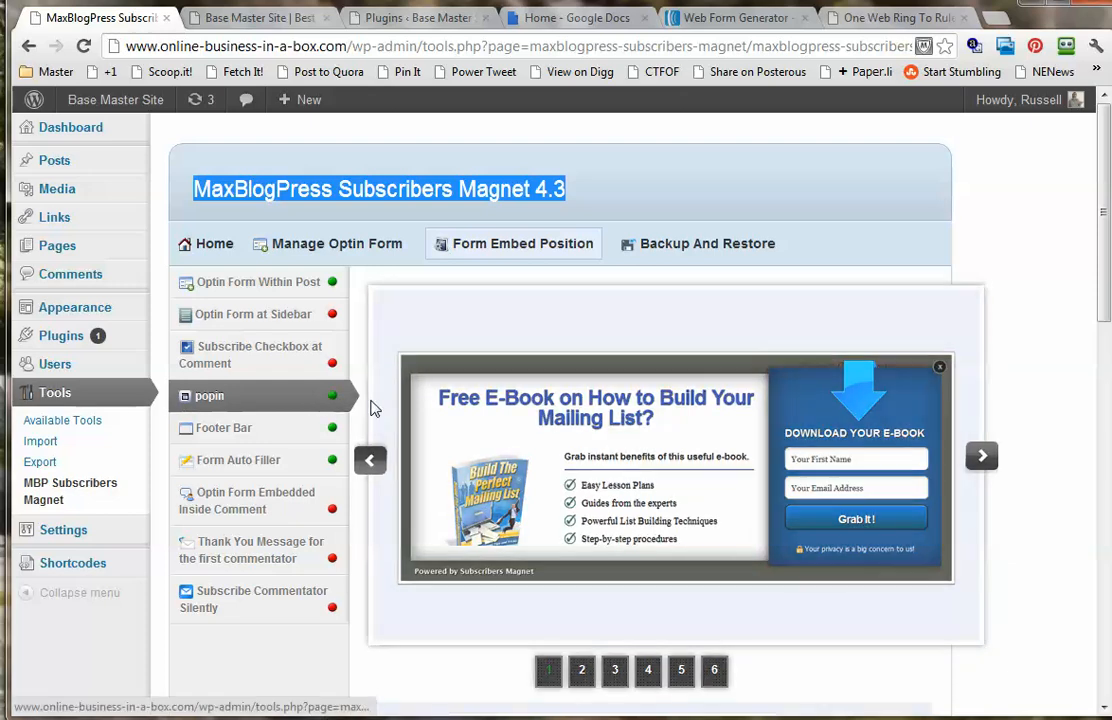
{"action": "scroll", "coordinate": [420, 440], "scroll_direction": "down", "scroll_amount": 10}
{"action": "left_click", "coordinate": [386, 634]}
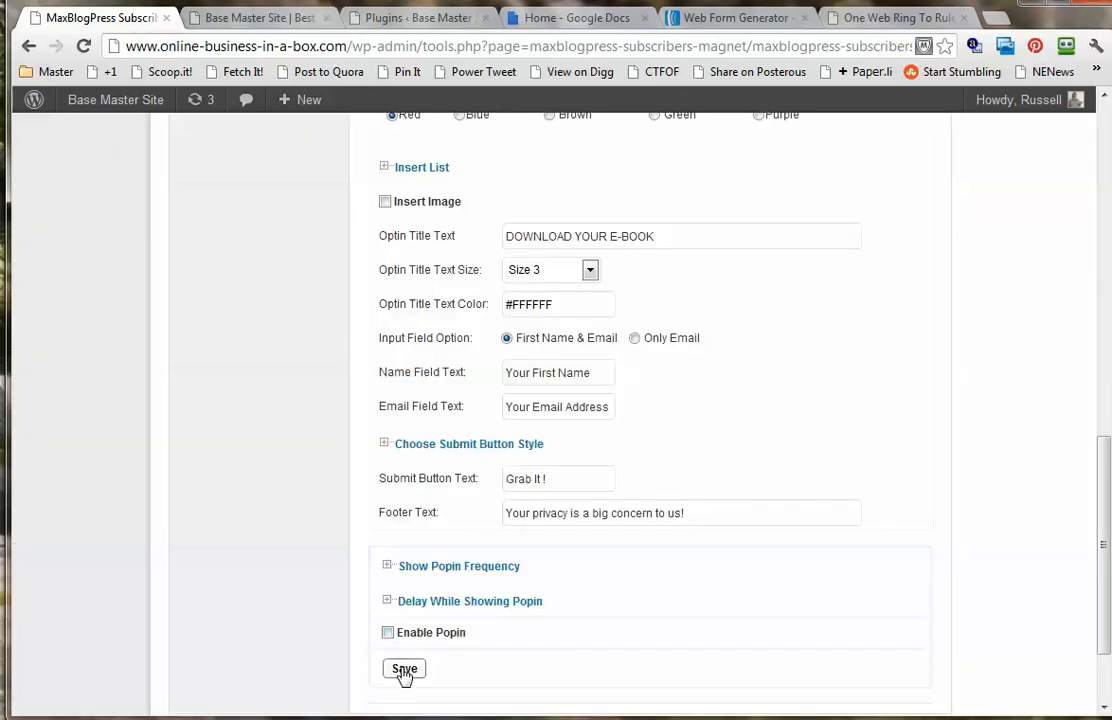
{"action": "left_click", "coordinate": [404, 668]}
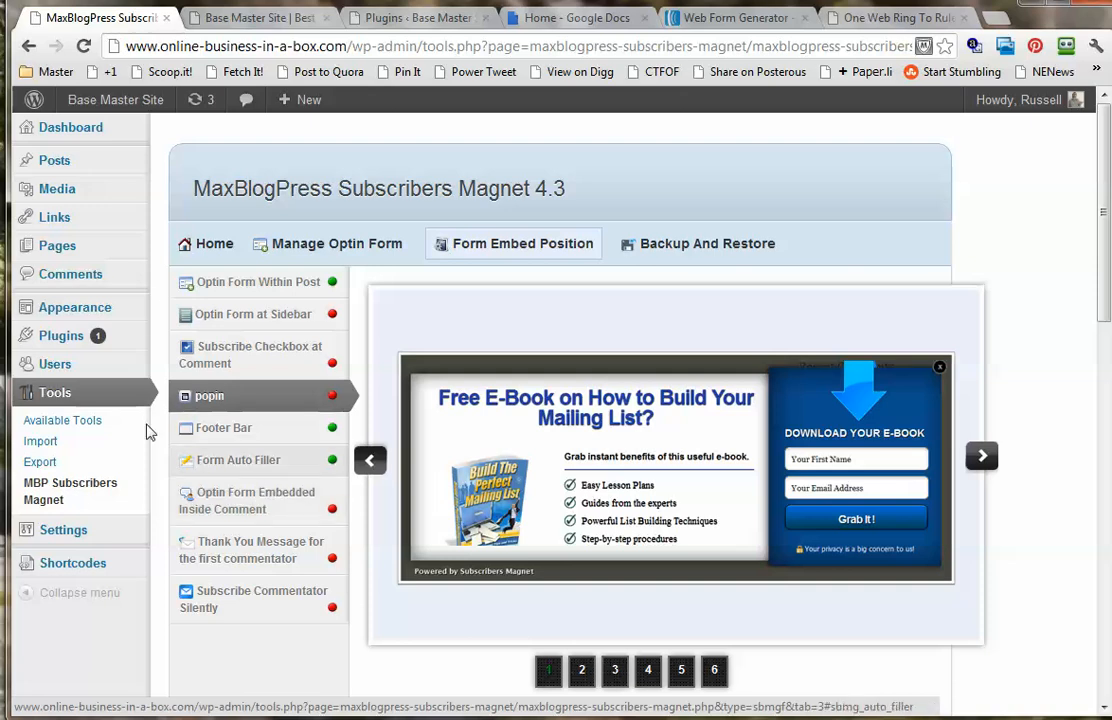
- In the WP-LocalBiz v2 theme options, turn off removing links to comments from posts and categories, and save
{"action": "mouse_move", "coordinate": [100, 307]}
{"action": "left_click", "coordinate": [158, 313]}
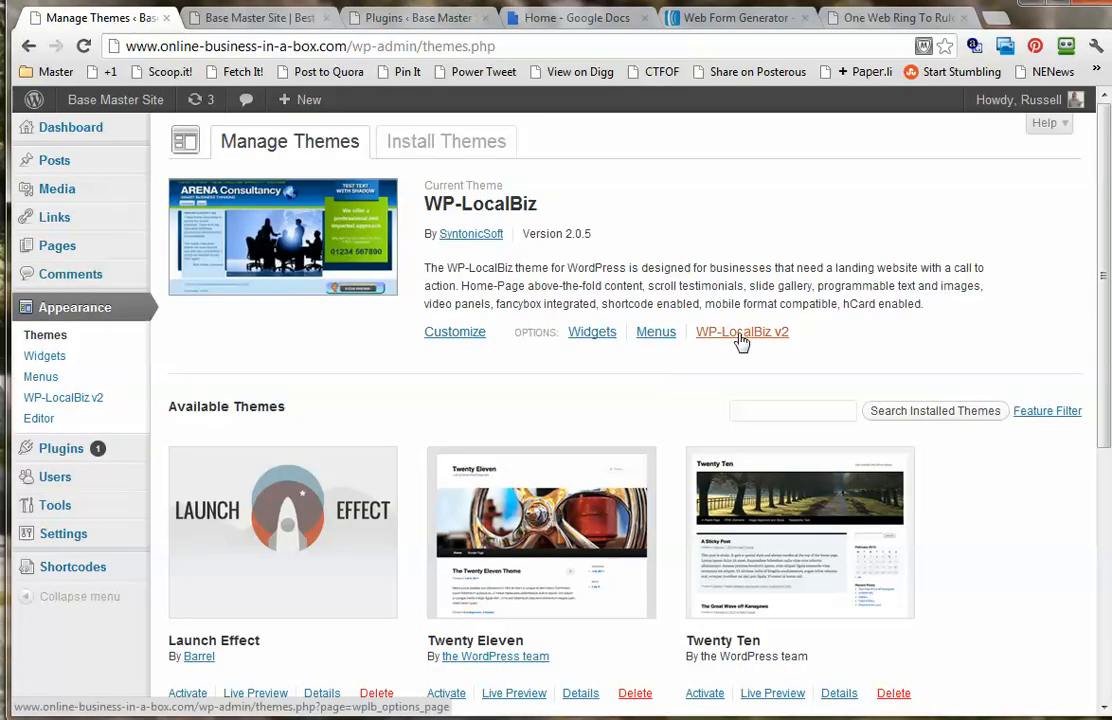
{"action": "left_click", "coordinate": [741, 338]}
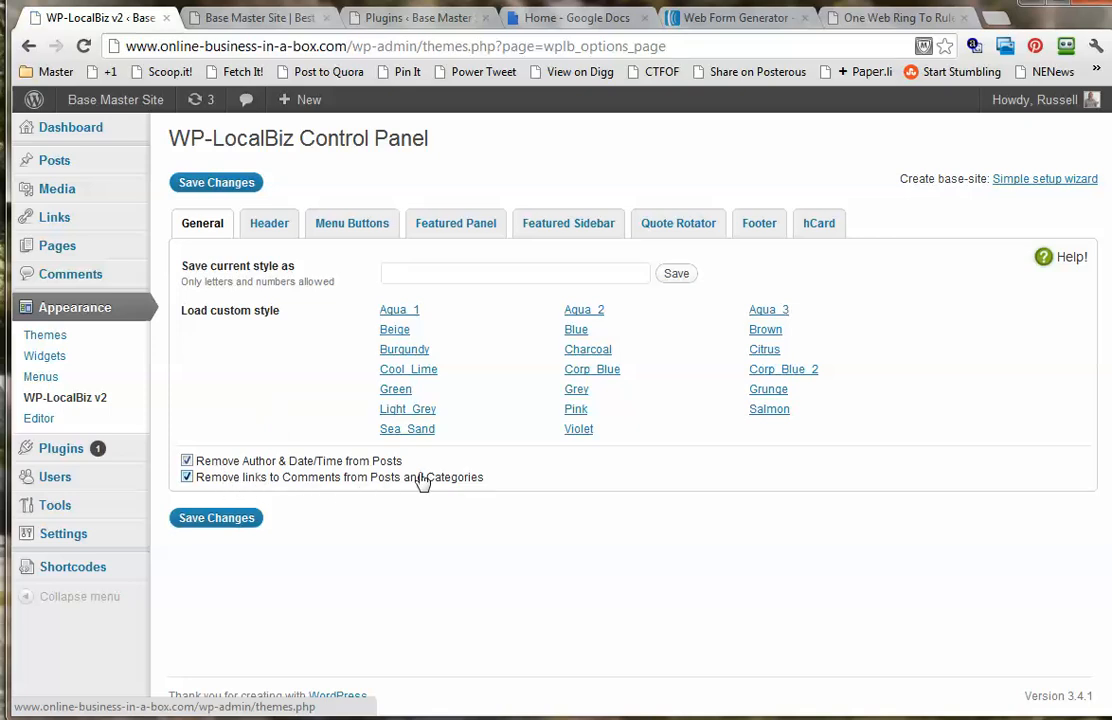
{"action": "left_click", "coordinate": [187, 479]}
{"action": "left_click", "coordinate": [212, 522]}
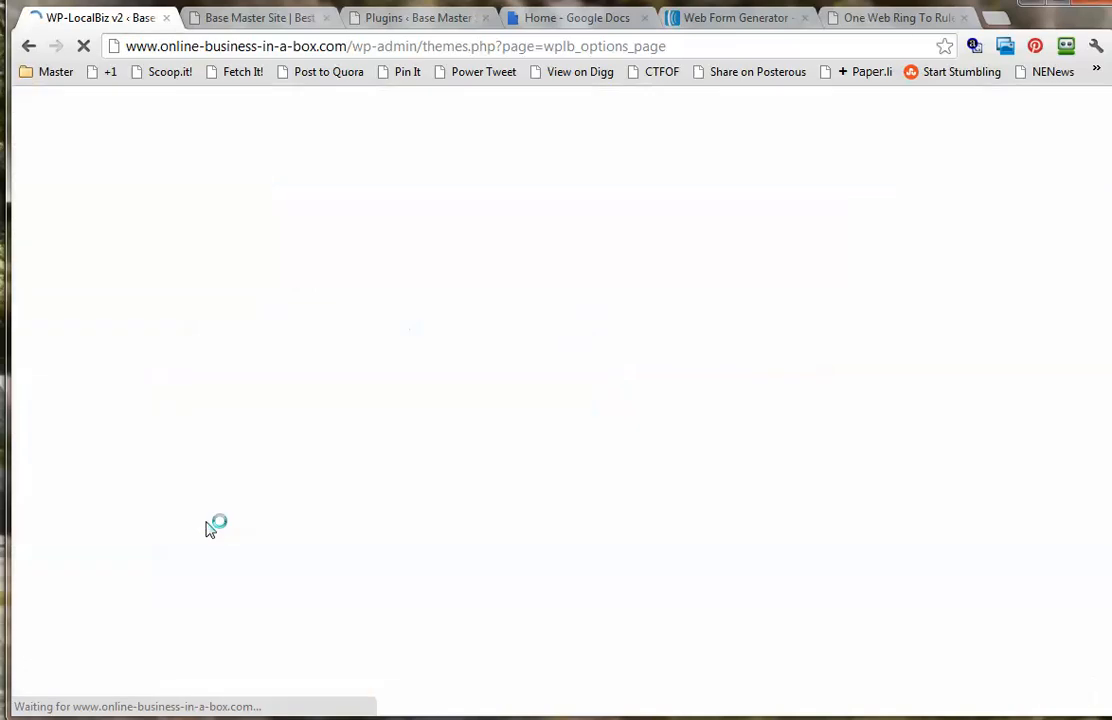
- Open the comment link of Article #2 from the live site's Articles page and close the opt-in footer bar
{"action": "left_click", "coordinate": [255, 17]}
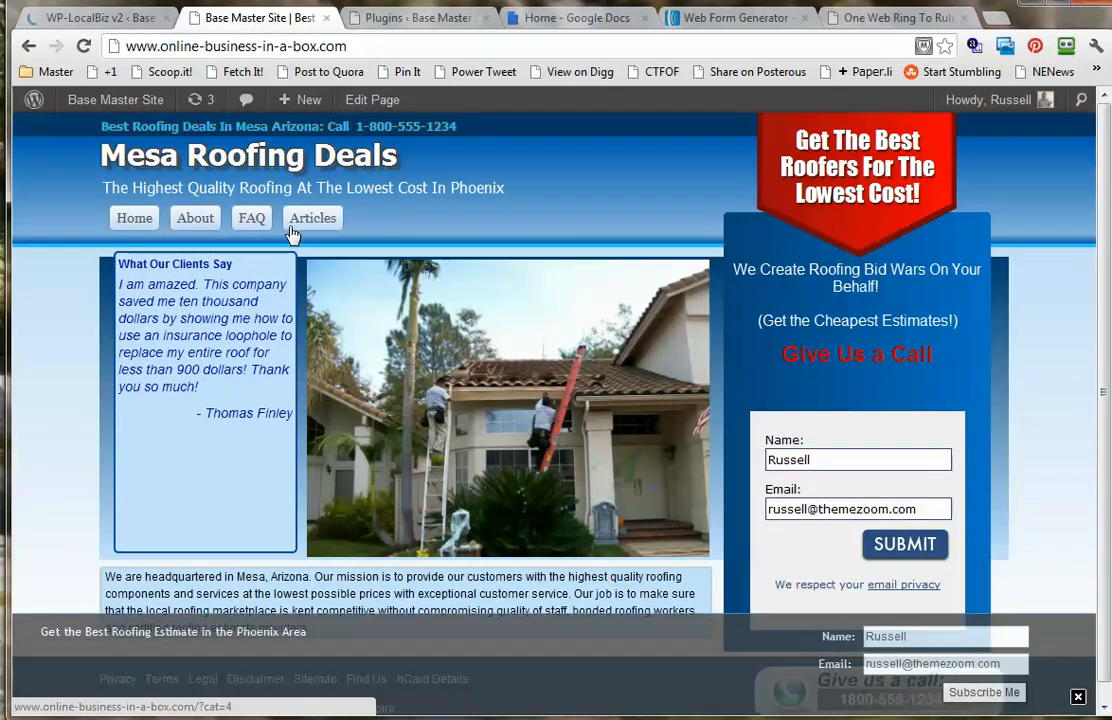
{"action": "left_click", "coordinate": [313, 217]}
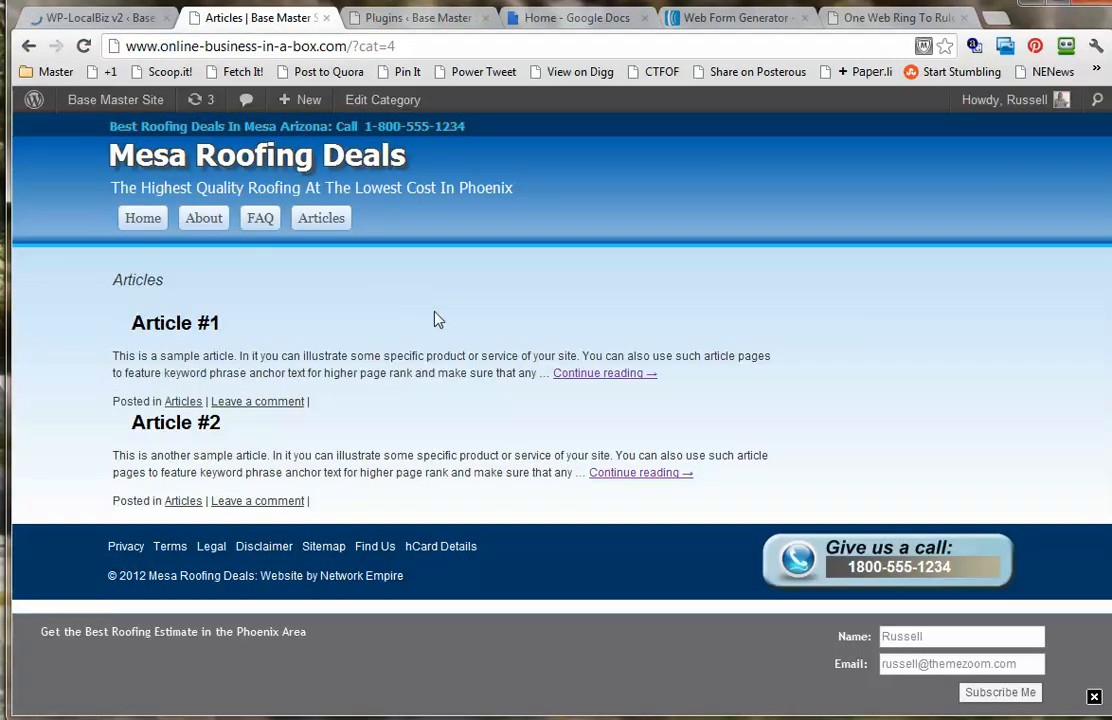
{"action": "left_click", "coordinate": [268, 501]}
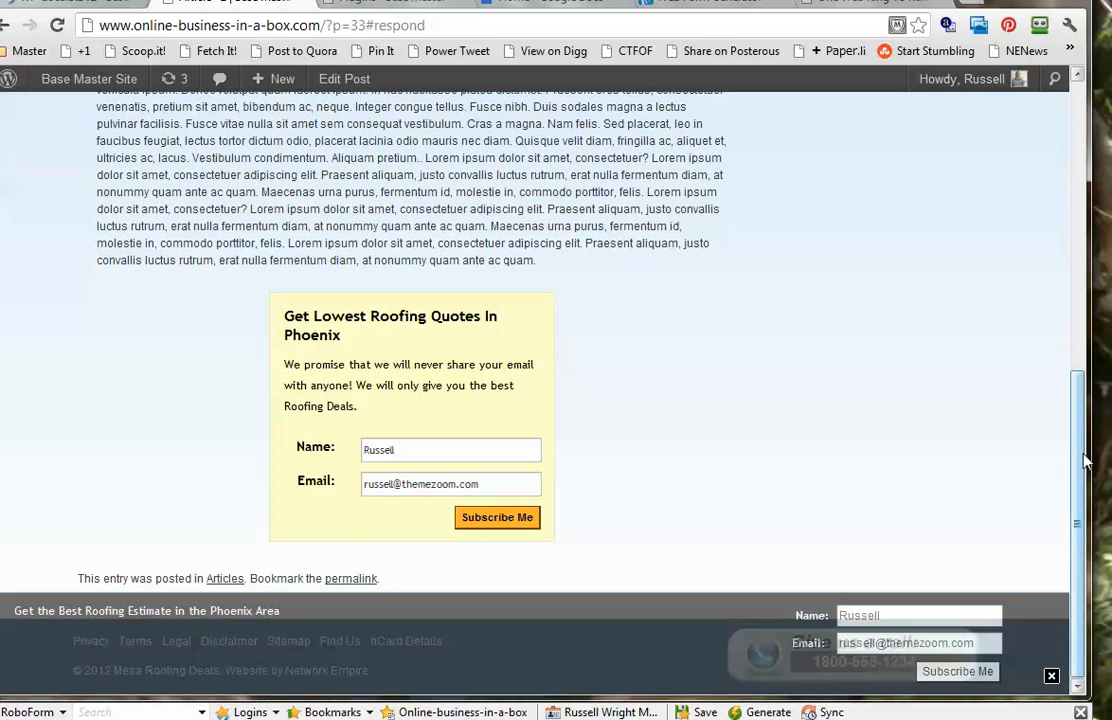
{"action": "left_click", "coordinate": [1051, 676]}
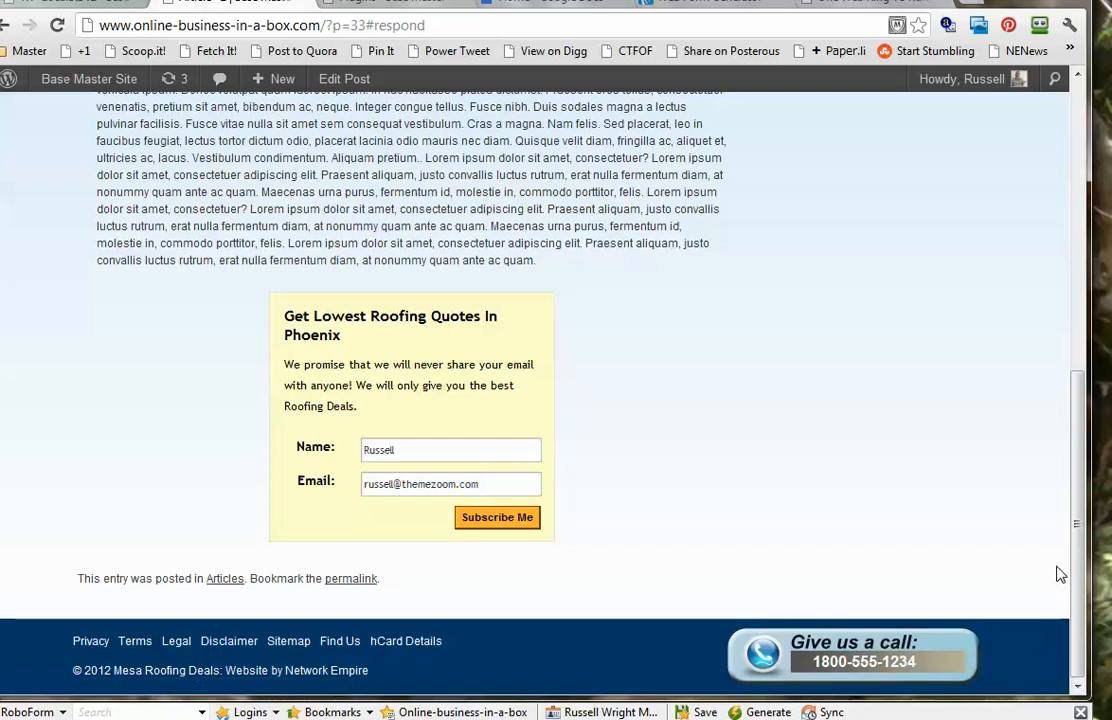
- Examine the whole Article #2 page for a comment area, then return to the site's home page
{"action": "scroll", "coordinate": [470, 540], "scroll_direction": "up", "scroll_amount": 1}
{"action": "scroll", "coordinate": [475, 544], "scroll_direction": "up", "scroll_amount": 4}
{"action": "scroll", "coordinate": [520, 530], "scroll_direction": "down", "scroll_amount": 5}
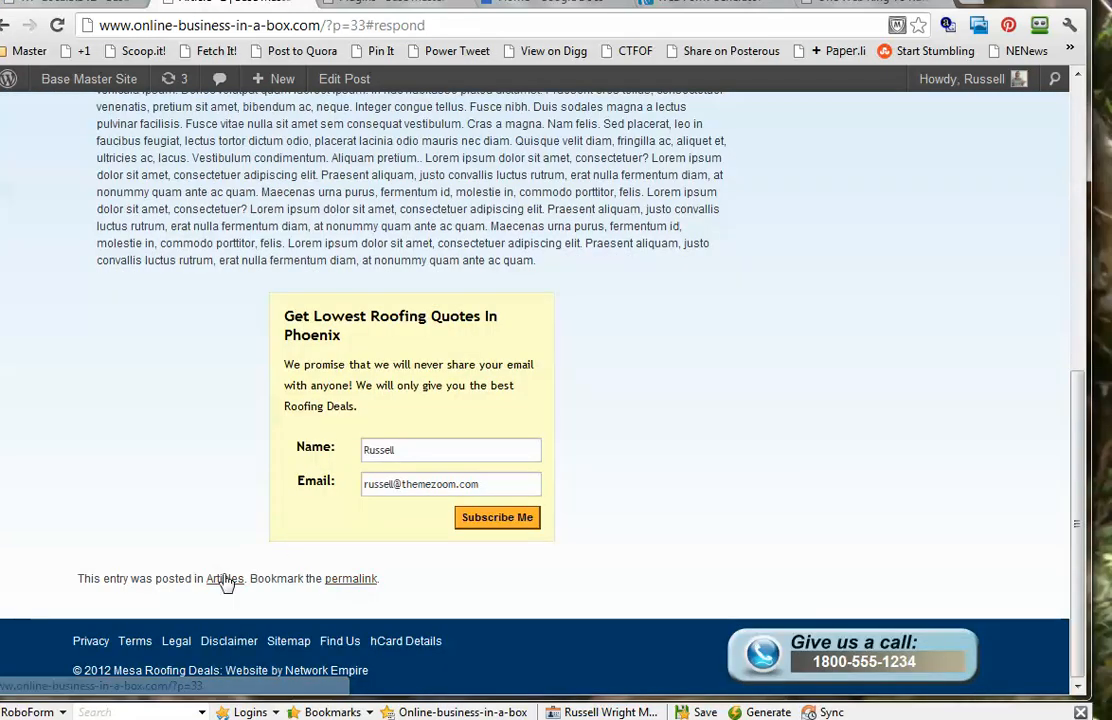
{"action": "scroll", "coordinate": [182, 516], "scroll_direction": "up", "scroll_amount": 7}
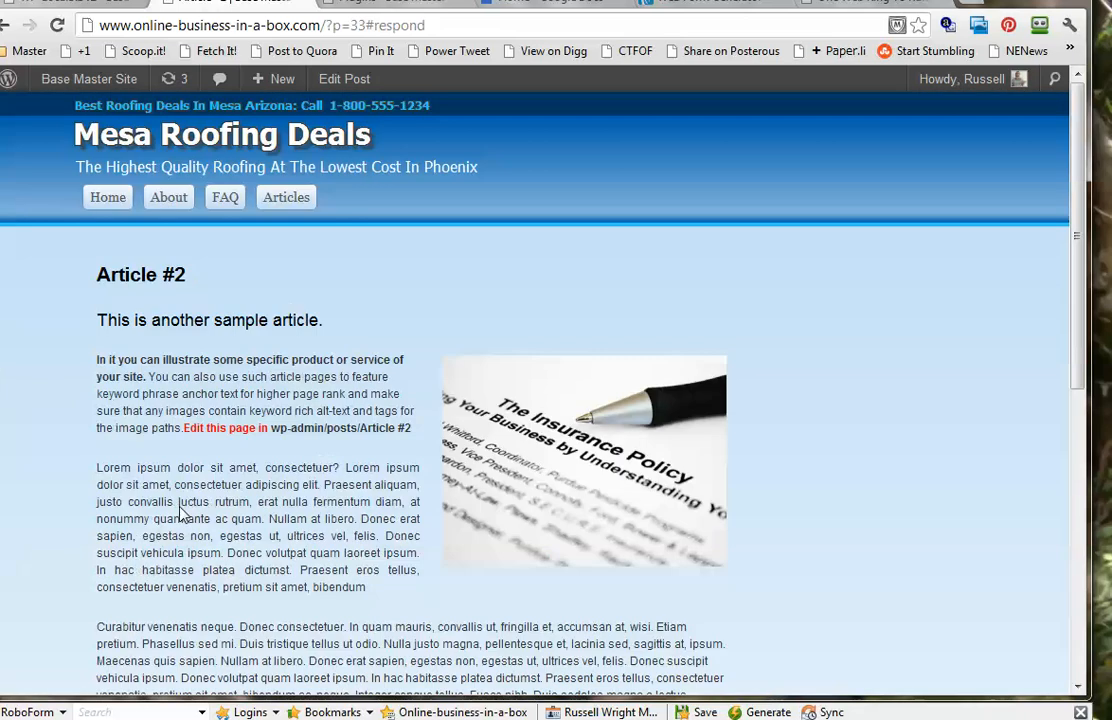
{"action": "scroll", "coordinate": [207, 351], "scroll_direction": "down", "scroll_amount": 2}
{"action": "scroll", "coordinate": [166, 300], "scroll_direction": "up", "scroll_amount": 2}
{"action": "left_click", "coordinate": [110, 198]}
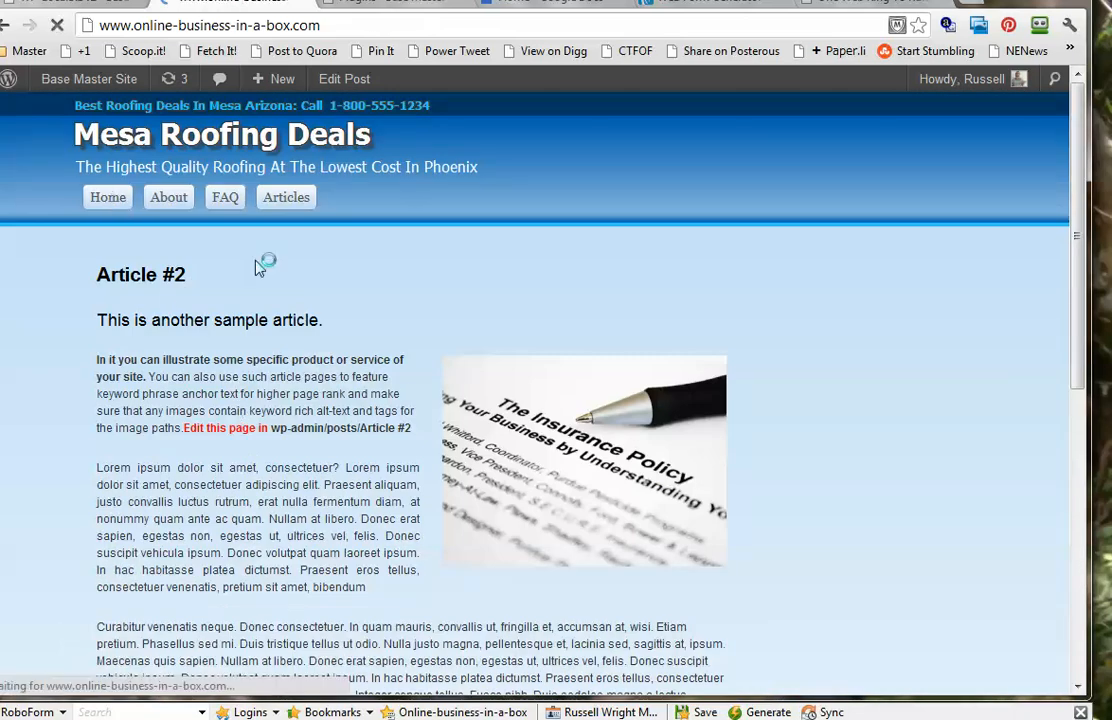
- From the Network Empire News plugin list, open the Subscribers Magnet settings for the optin form embedded inside comments
{"action": "scroll", "coordinate": [365, 463], "scroll_direction": "down", "scroll_amount": 1}
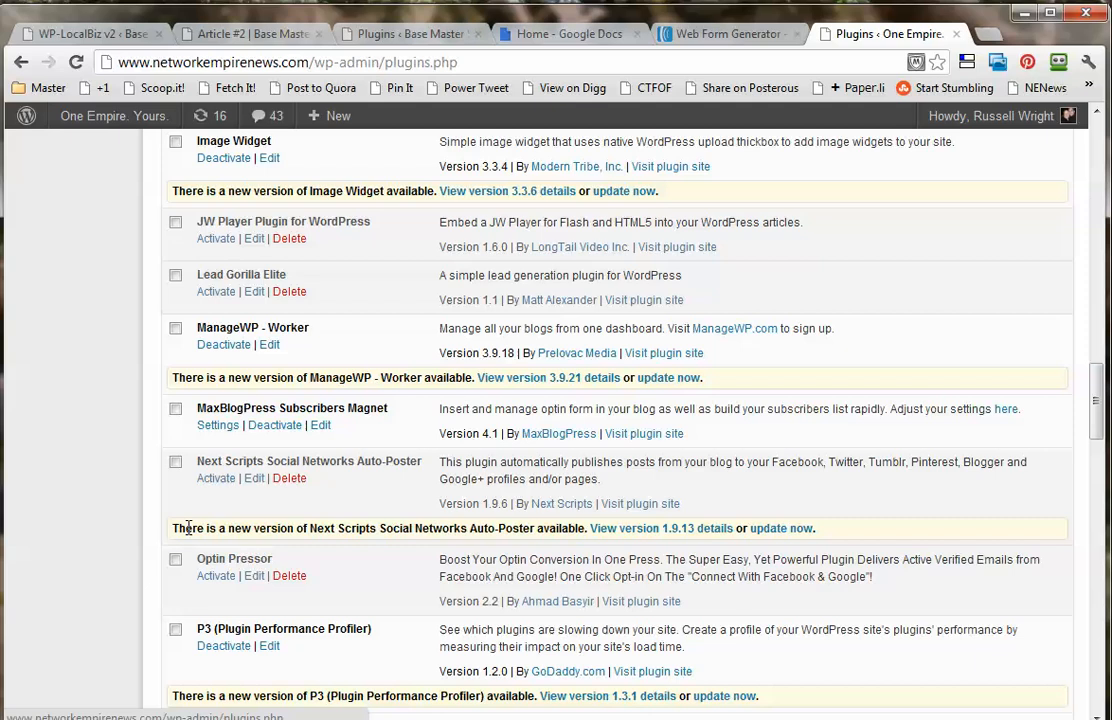
{"action": "left_click", "coordinate": [222, 427]}
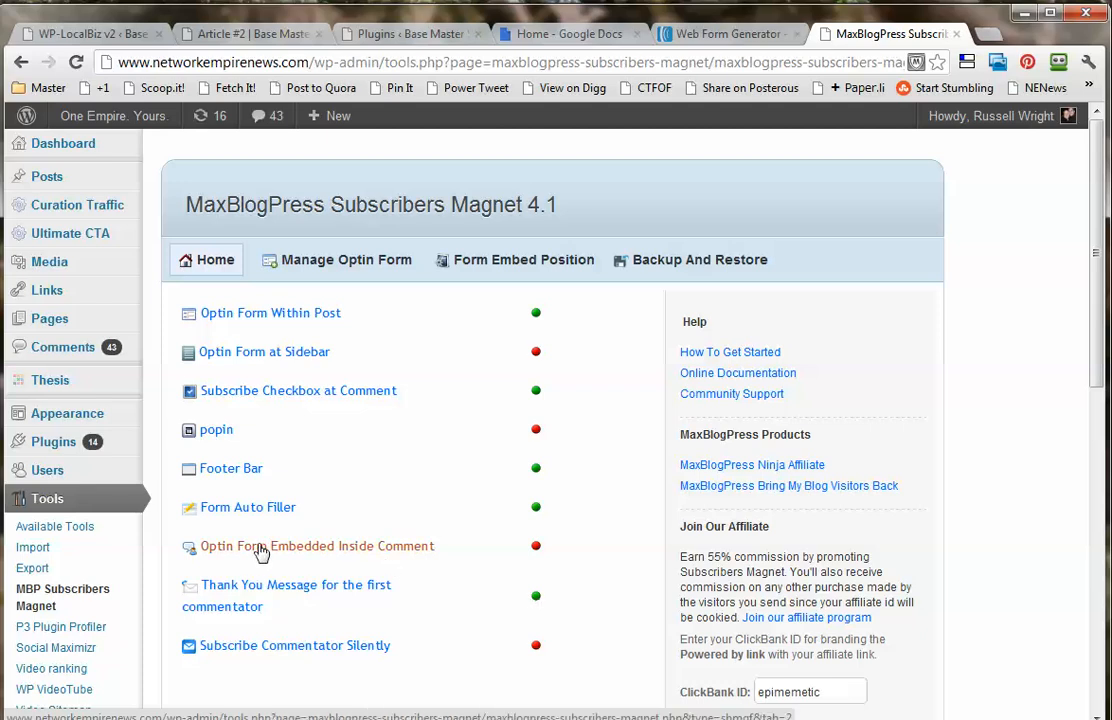
{"action": "left_click", "coordinate": [388, 554]}
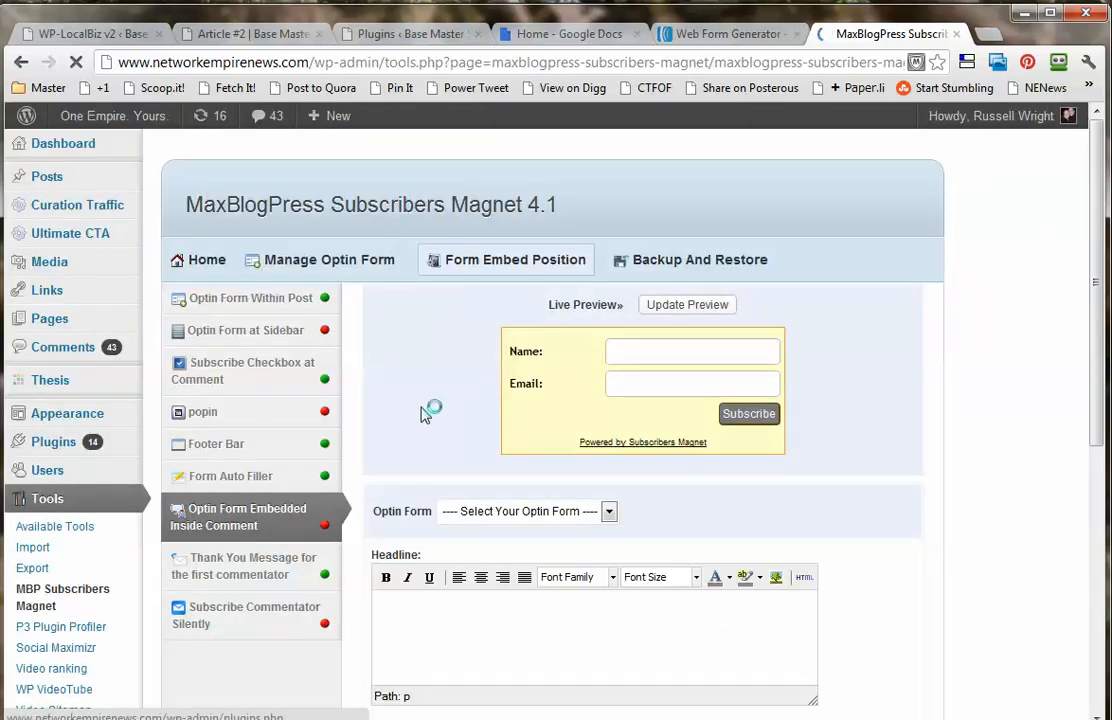
- Enter the comment form's headline "We want to show you cool tips from the Network Empire Team!"
{"action": "scroll", "coordinate": [605, 625], "scroll_direction": "down", "scroll_amount": 1}
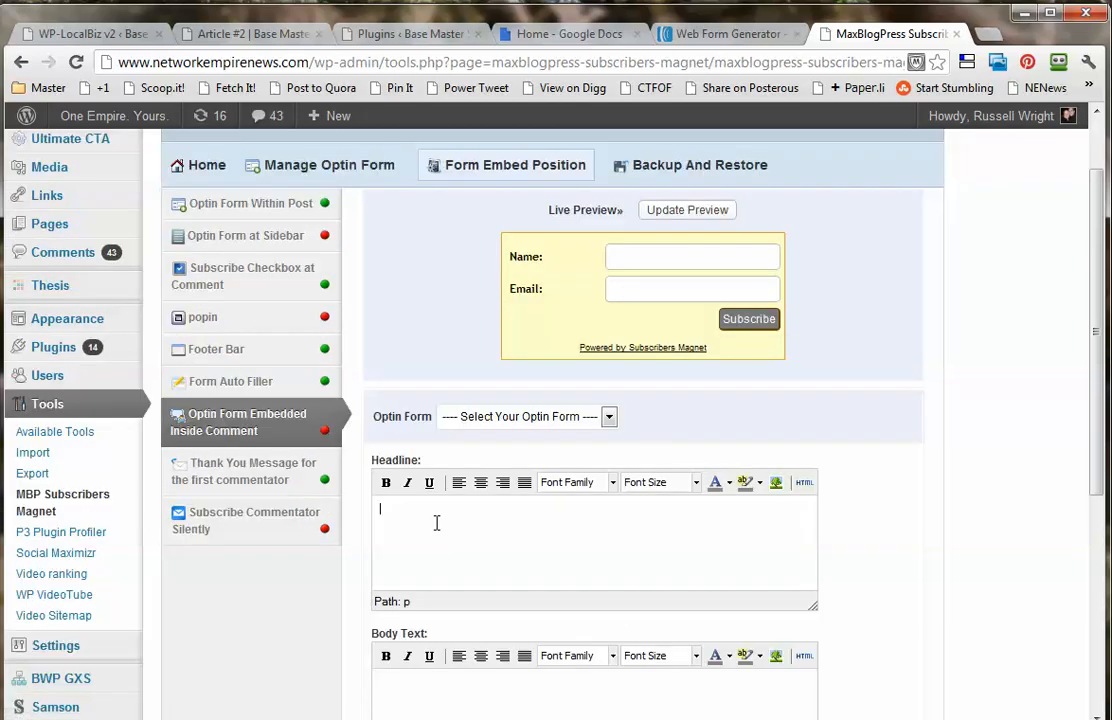
{"action": "type", "text": "We want to show you cool tips from the Ne"}
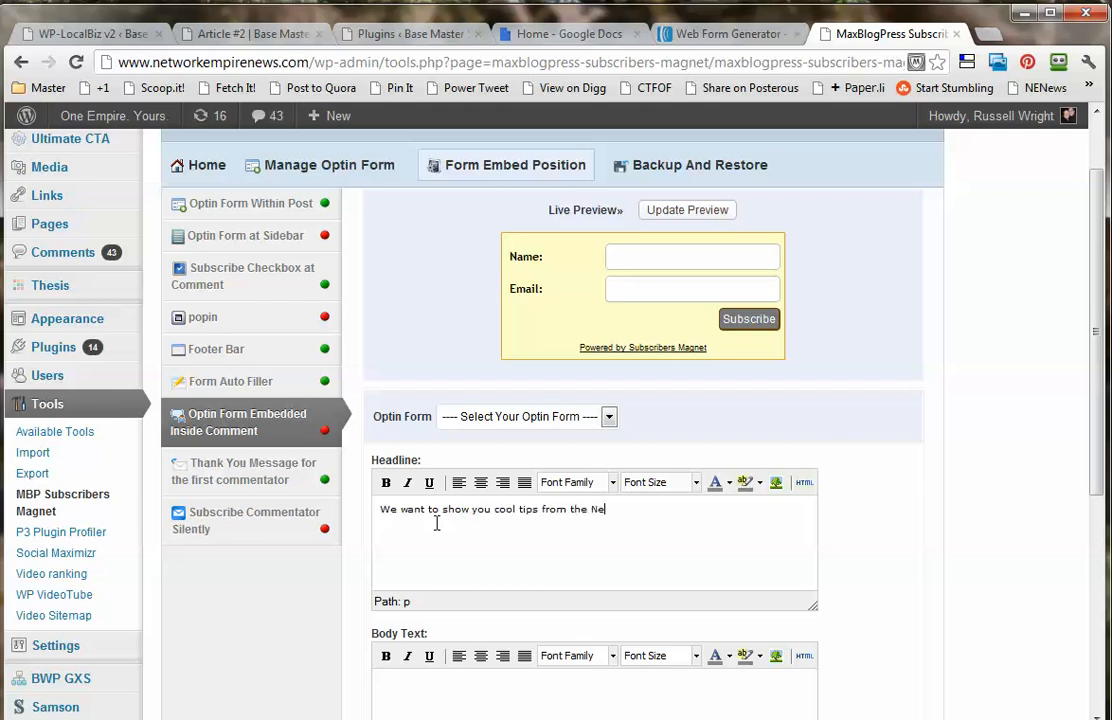
{"action": "type", "text": "twork Empire Team!"}
- Choose Join Us! as the optin form embedded inside comments and check the form's preview and headline
{"action": "scroll", "coordinate": [560, 520], "scroll_direction": "down", "scroll_amount": 1}
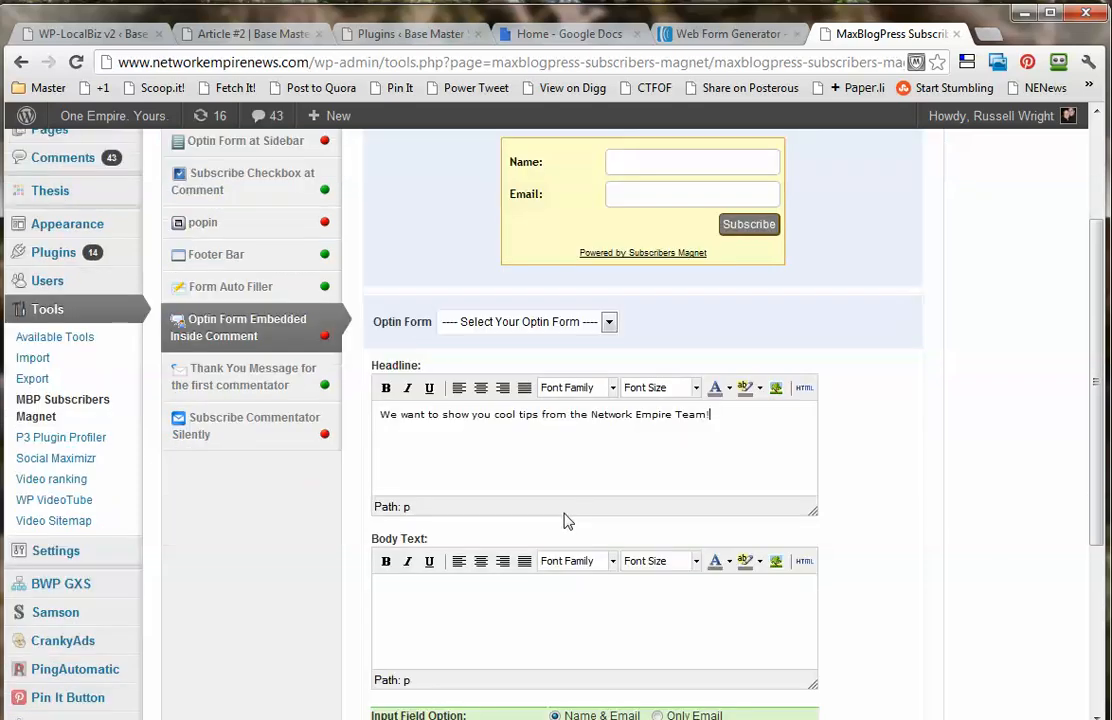
{"action": "scroll", "coordinate": [620, 445], "scroll_direction": "up", "scroll_amount": 1}
{"action": "left_click", "coordinate": [608, 416]}
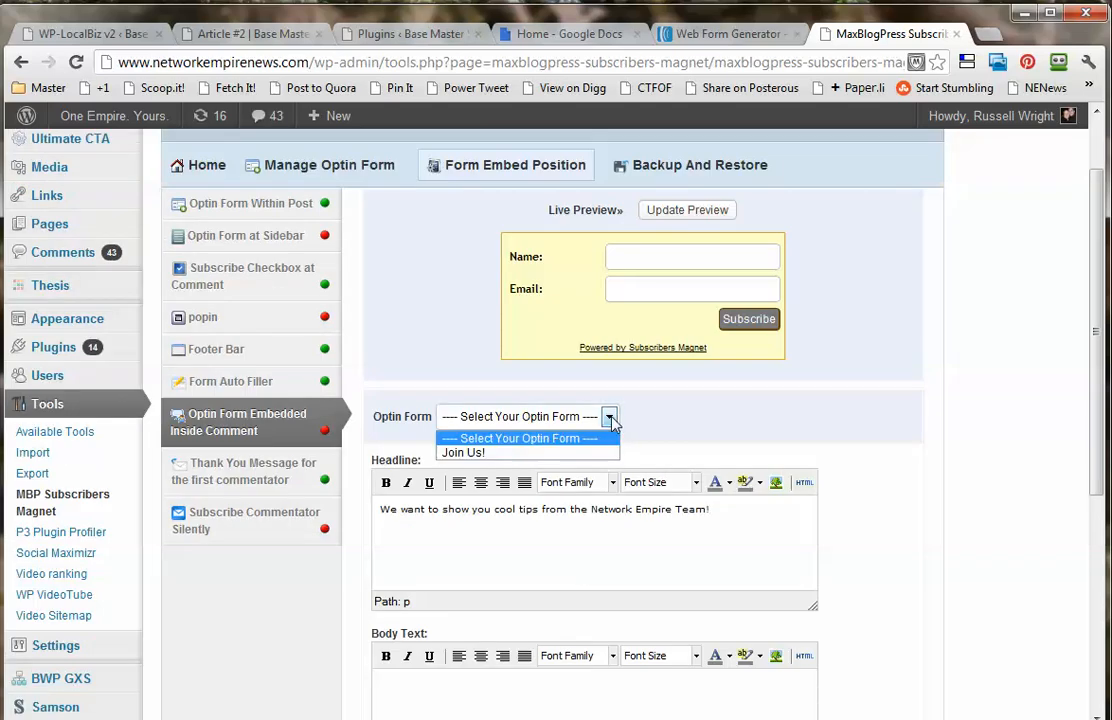
{"action": "left_click", "coordinate": [462, 451]}
{"action": "left_click_drag", "start_coordinate": [731, 512], "coordinate": [352, 514]}
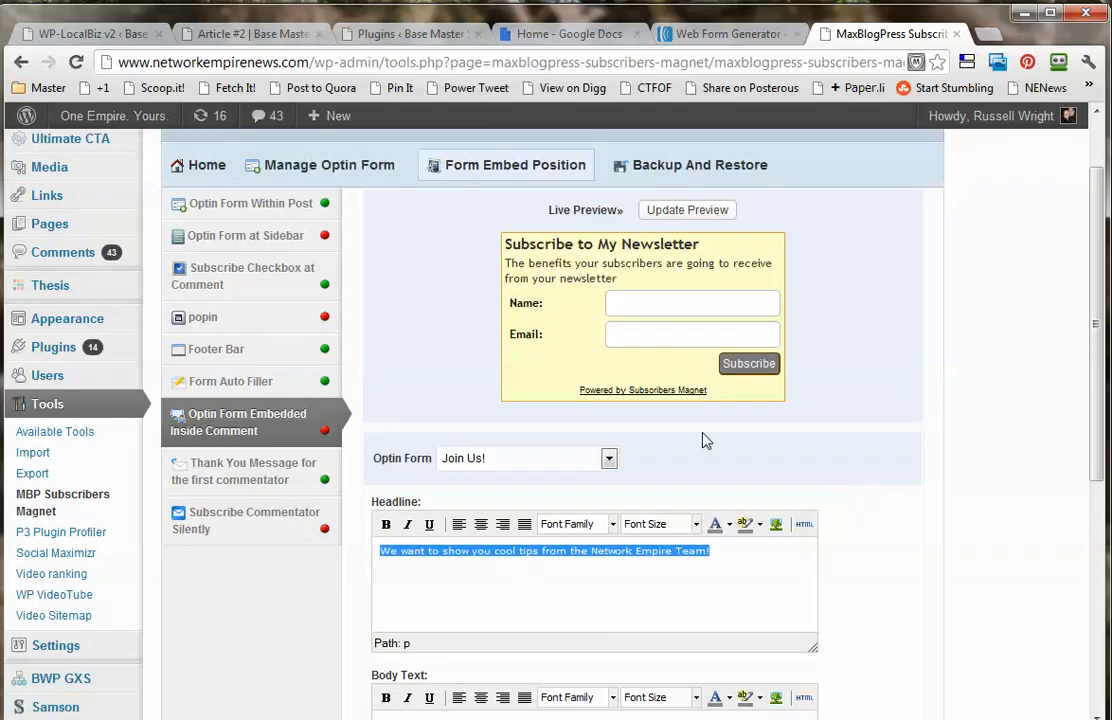
{"action": "left_click", "coordinate": [541, 551]}
{"action": "scroll", "coordinate": [668, 580], "scroll_direction": "down", "scroll_amount": 2}
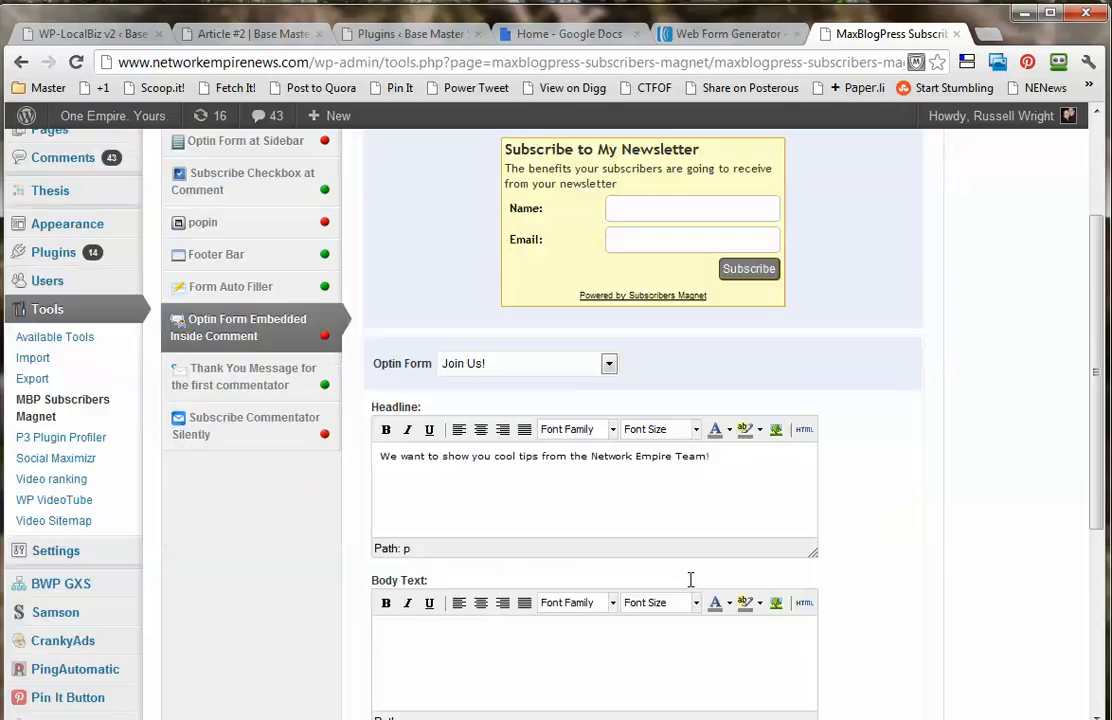
{"action": "scroll", "coordinate": [692, 560], "scroll_direction": "up", "scroll_amount": 1}
{"action": "left_click_drag", "start_coordinate": [760, 482], "coordinate": [333, 454]}
{"action": "left_click", "coordinate": [325, 430]}
- Enable the optin form embedded inside comments and expand its additional form customization options
{"action": "scroll", "coordinate": [897, 587], "scroll_direction": "down", "scroll_amount": 1}
{"action": "scroll", "coordinate": [897, 587], "scroll_direction": "down", "scroll_amount": 2}
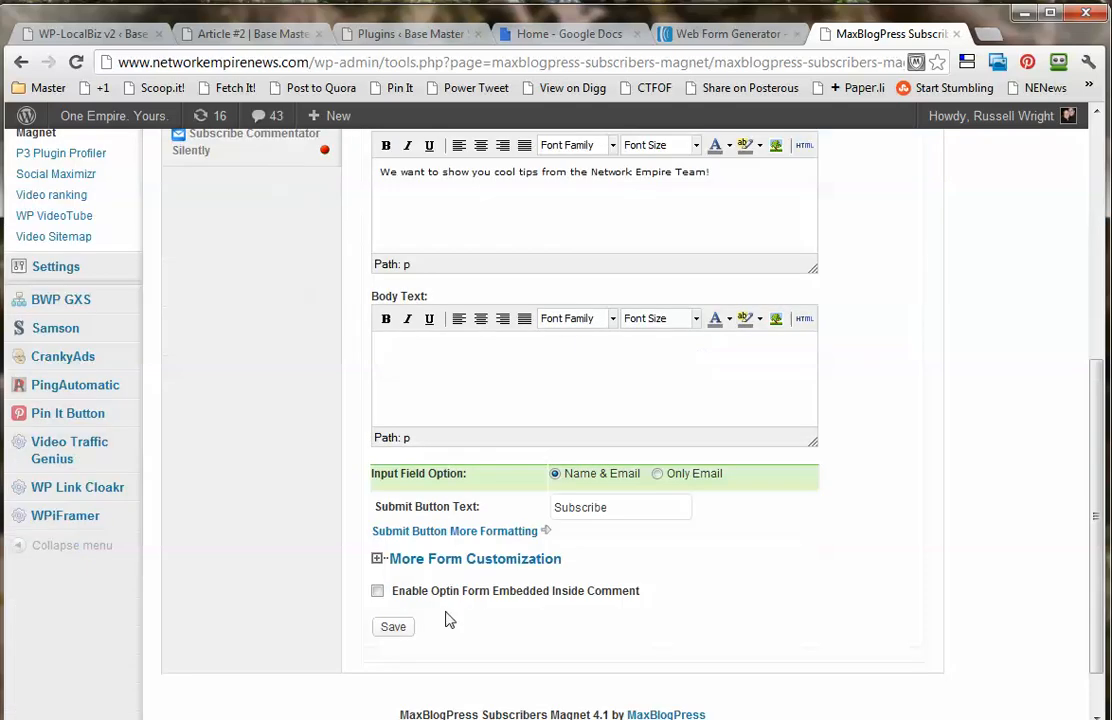
{"action": "left_click", "coordinate": [377, 591]}
{"action": "left_click", "coordinate": [378, 561]}
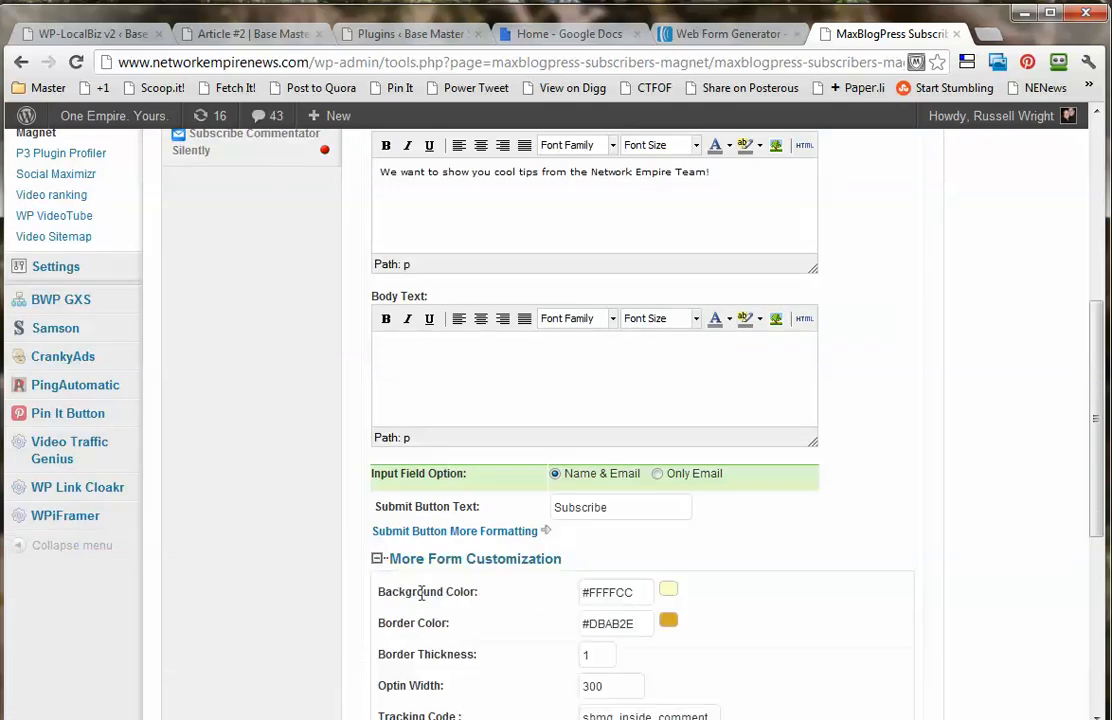
{"action": "scroll", "coordinate": [521, 606], "scroll_direction": "down", "scroll_amount": 1}
{"action": "scroll", "coordinate": [540, 527], "scroll_direction": "up", "scroll_amount": 1}
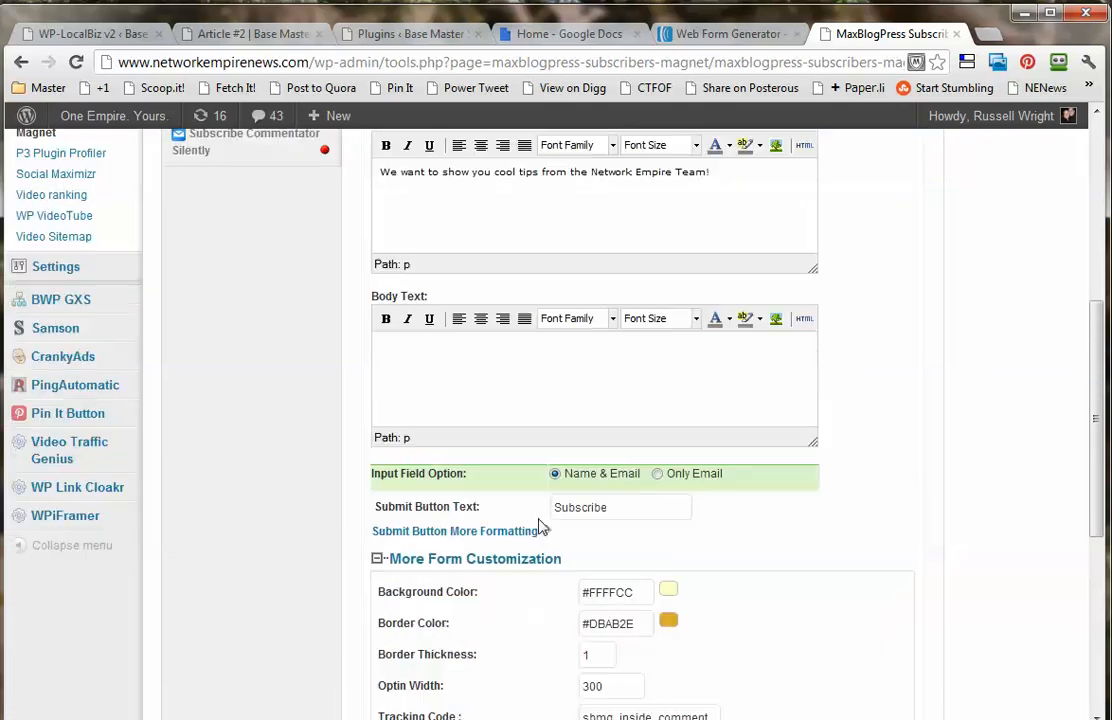
- Change the comment optin form's headline to "Get Cool Tips From The Network Empire Team!"
{"action": "left_click", "coordinate": [452, 366]}
{"action": "scroll", "coordinate": [674, 307], "scroll_direction": "up", "scroll_amount": 1}
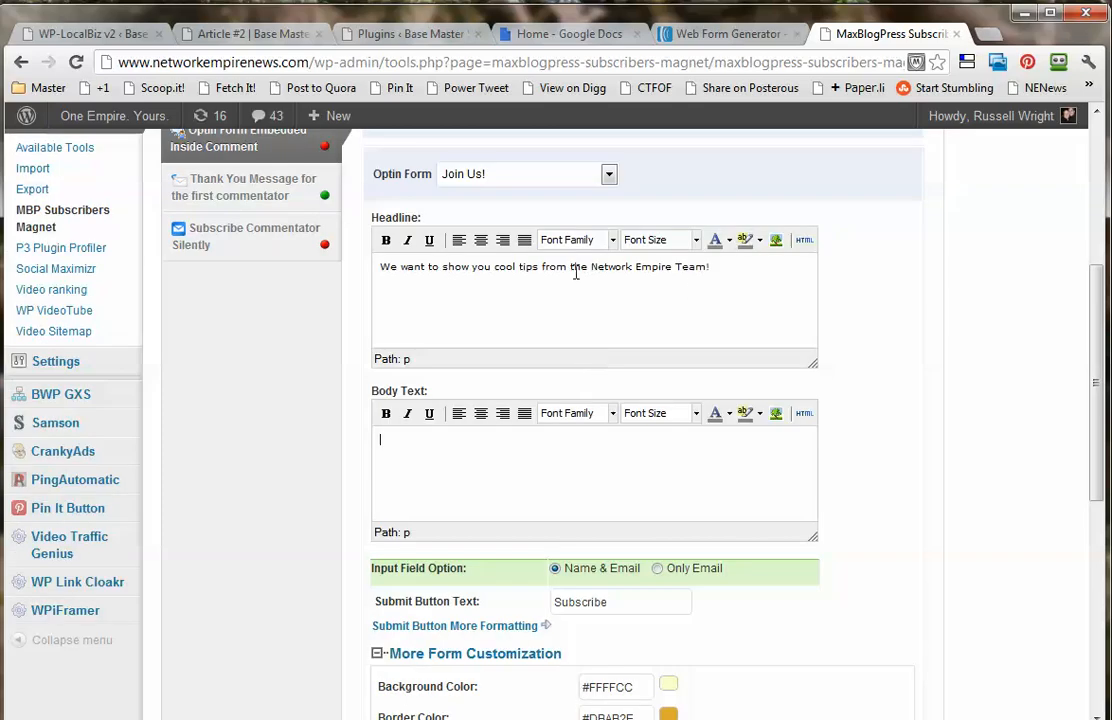
{"action": "left_click_drag", "start_coordinate": [587, 267], "coordinate": [350, 287]}
{"action": "type", "text": "Get "}
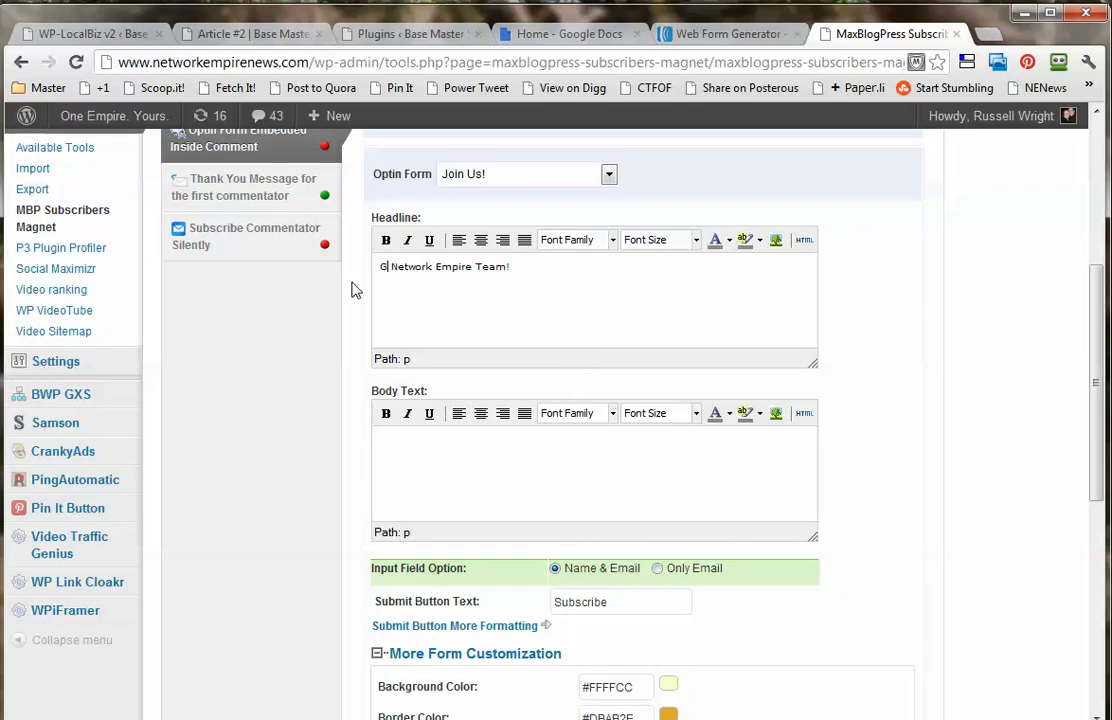
{"action": "type", "text": "Cool "}
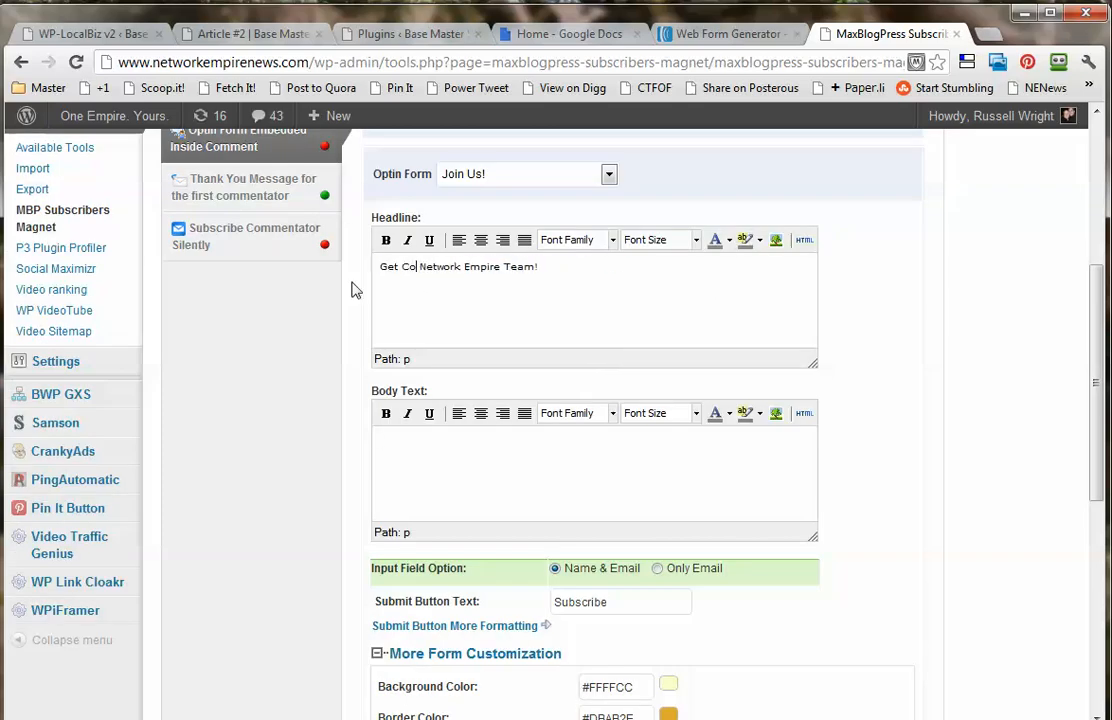
{"action": "type", "text": "T"}
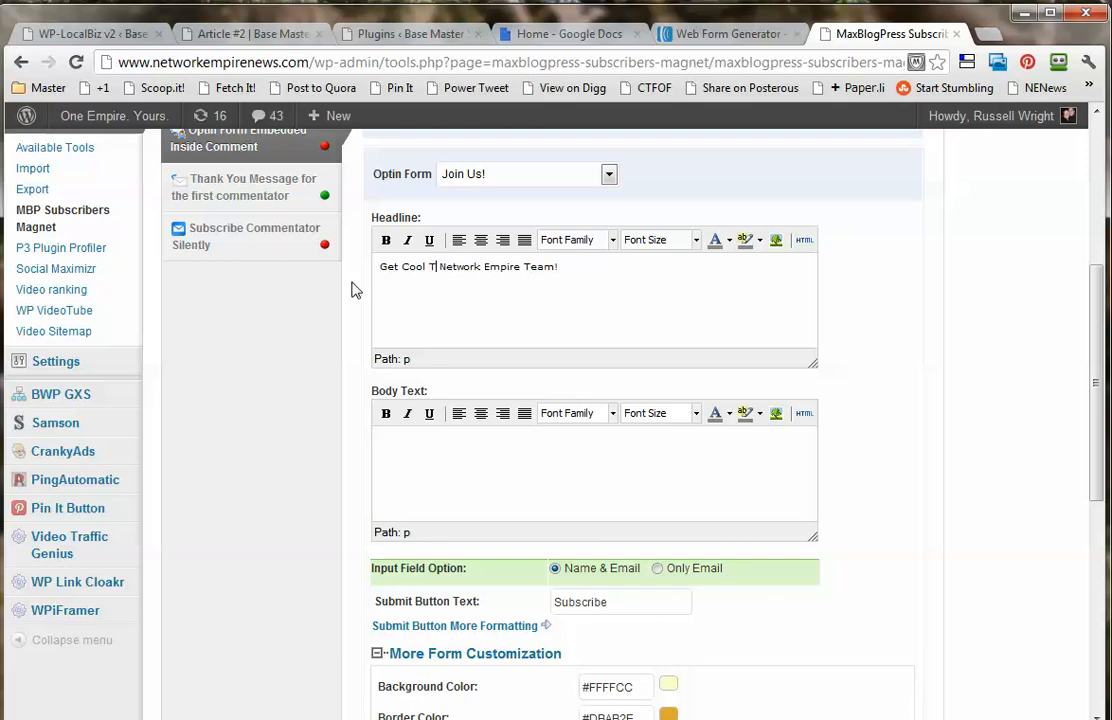
{"action": "type", "text": "ips"}
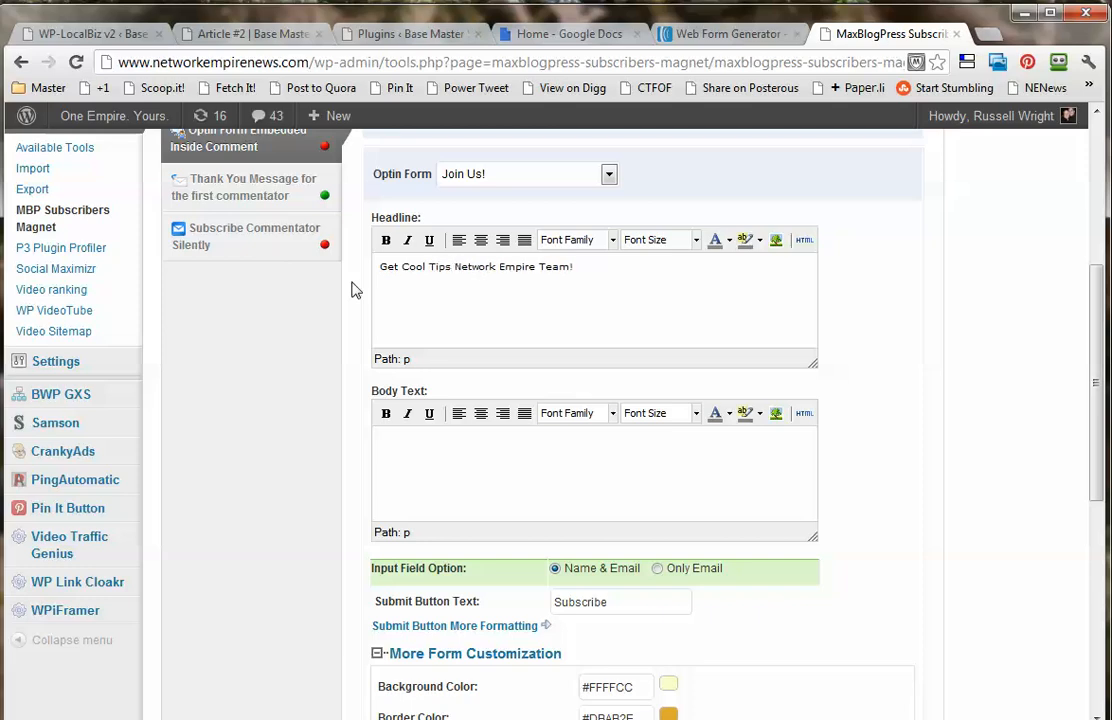
{"action": "type", "text": " From The"}
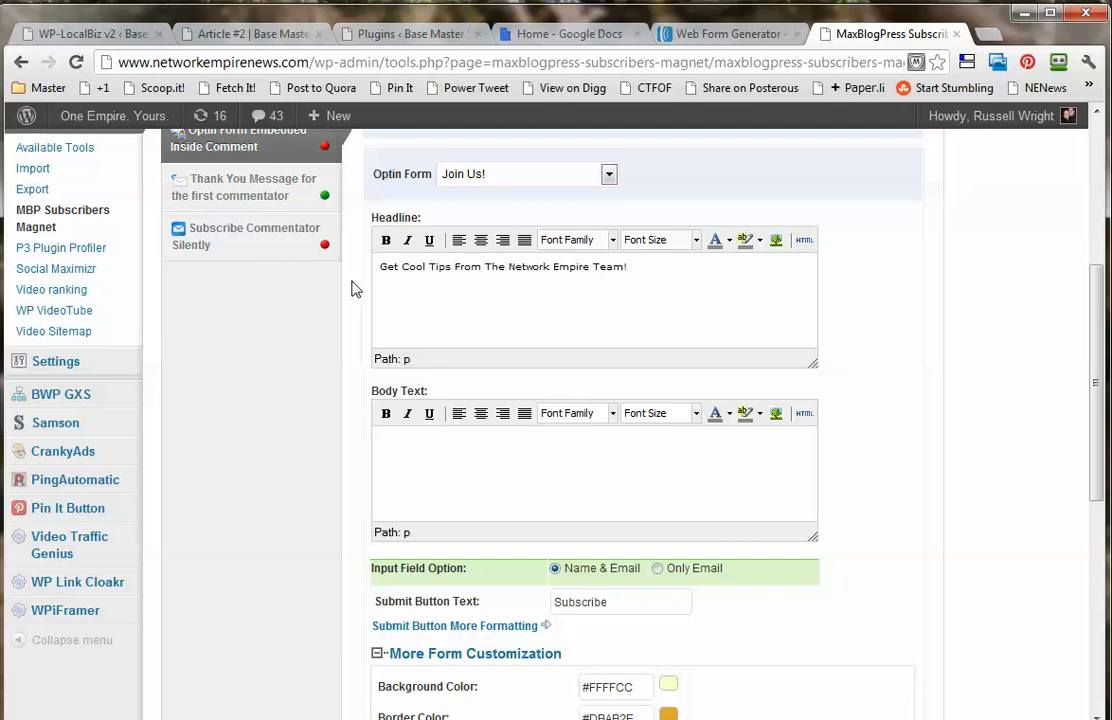
- Enter the form's body text "We will hold on to your email for dear life and never share it with another living soul!"
{"action": "scroll", "coordinate": [945, 382], "scroll_direction": "up", "scroll_amount": 1}
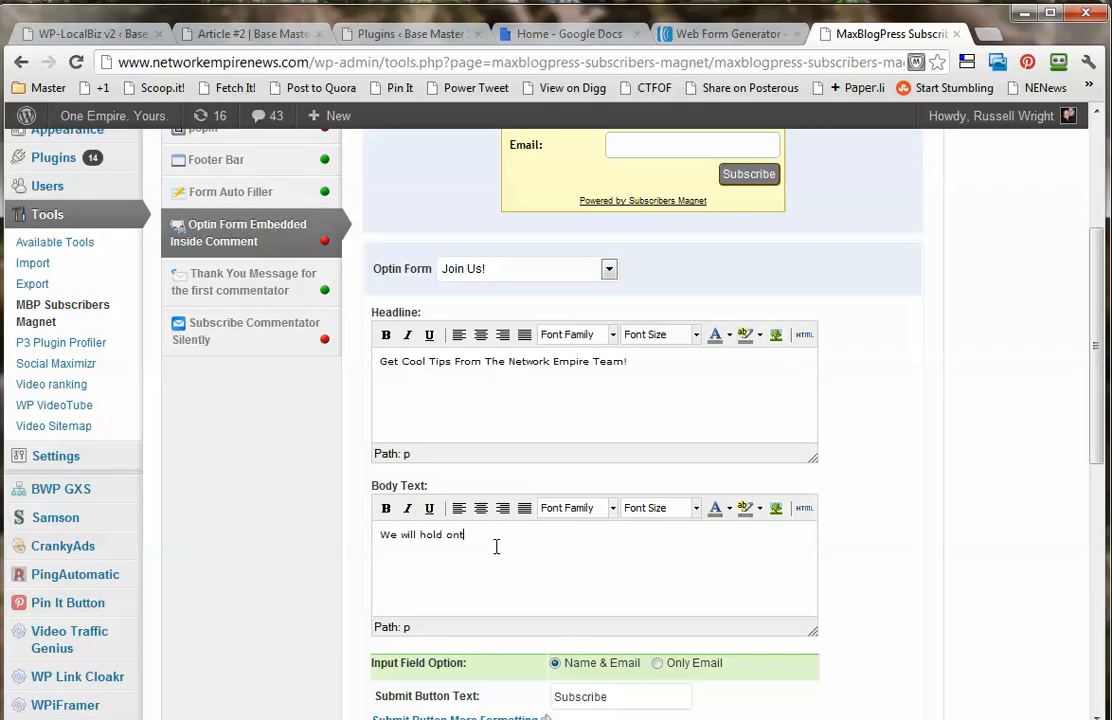
{"action": "type", "text": "email for dear life and never share it with another l"}
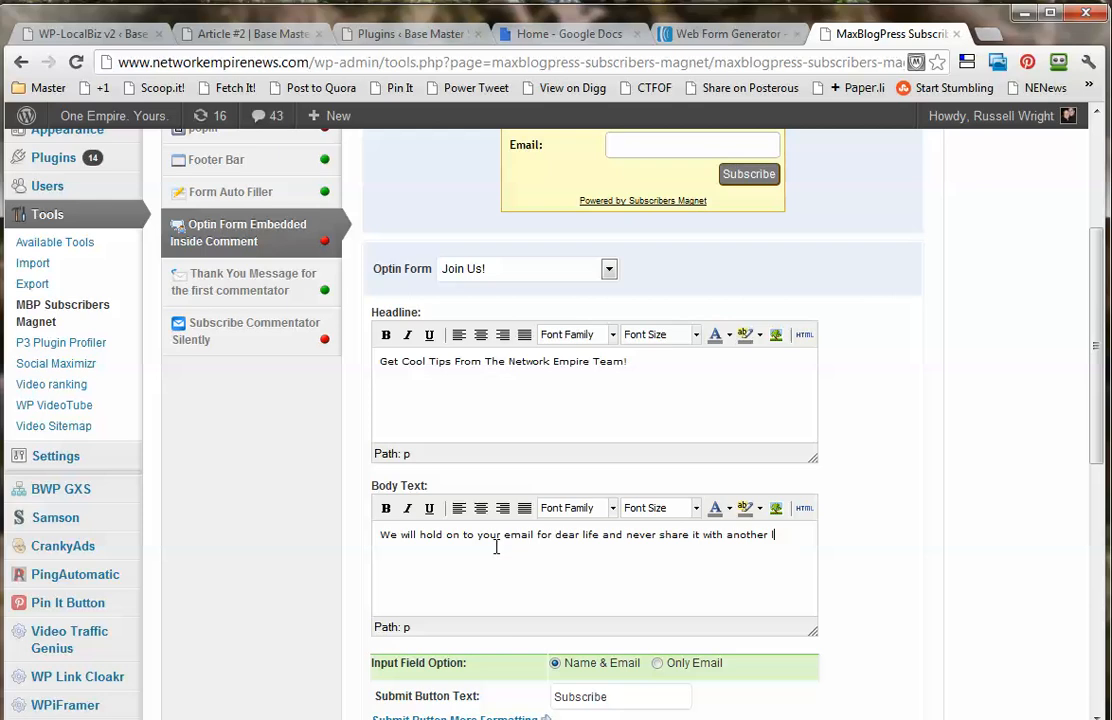
{"action": "type", "text": "oul!"}
- Expand the text box formatting, footer text and optin display options for review, and save the comment optin form settings
{"action": "left_click_drag", "start_coordinate": [1096, 370], "coordinate": [1067, 596]}
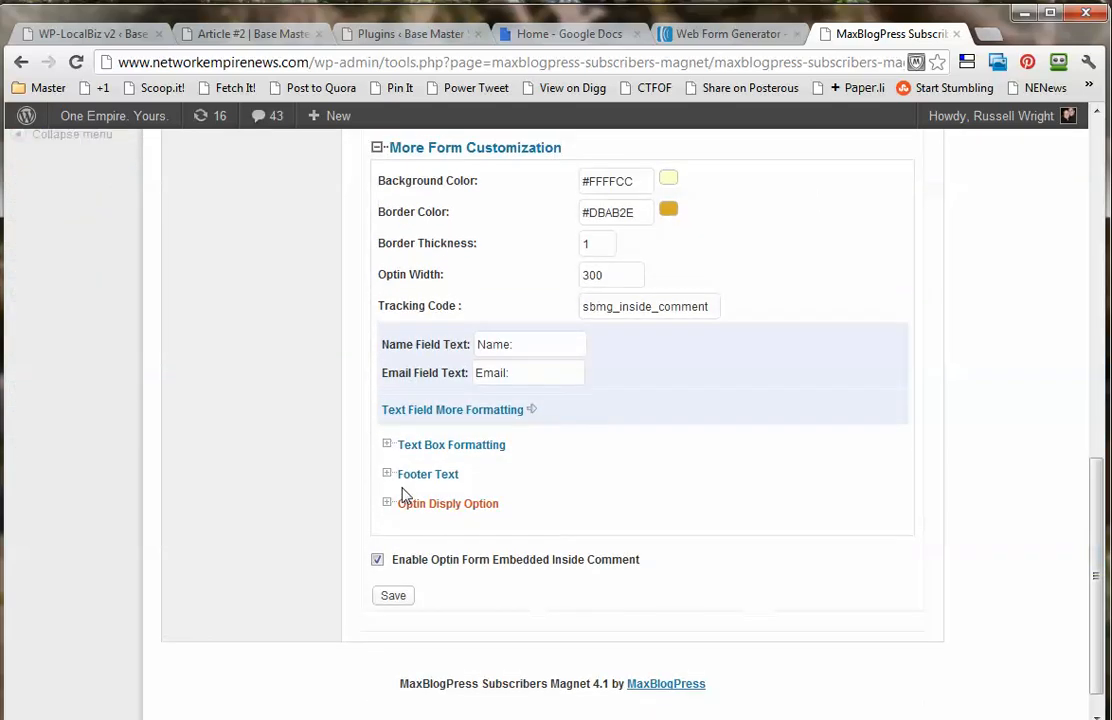
{"action": "left_click", "coordinate": [387, 439]}
{"action": "left_click", "coordinate": [387, 534]}
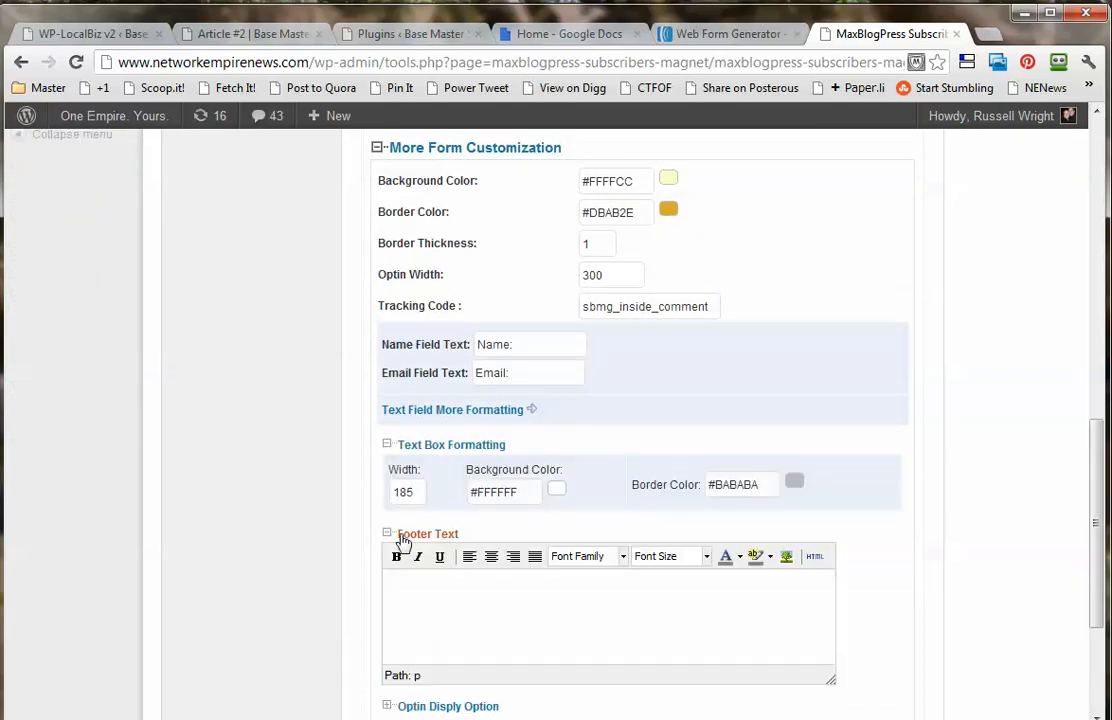
{"action": "scroll", "coordinate": [938, 474], "scroll_direction": "down", "scroll_amount": 2}
{"action": "left_click", "coordinate": [386, 518]}
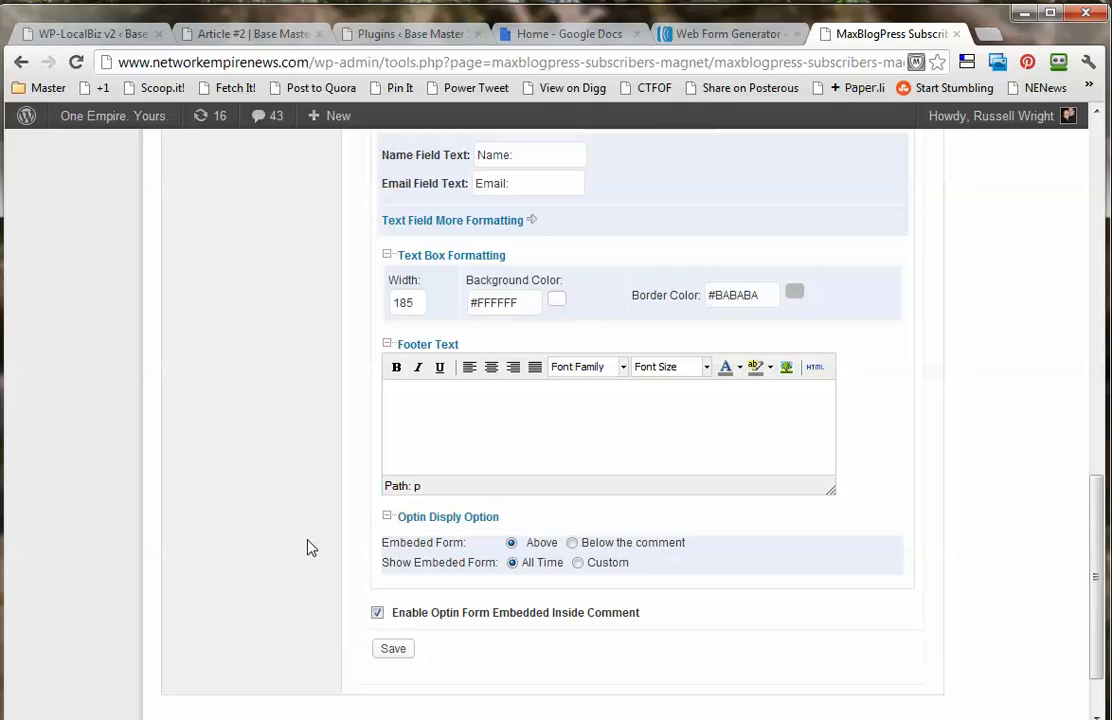
{"action": "scroll", "coordinate": [306, 546], "scroll_direction": "down", "scroll_amount": 1}
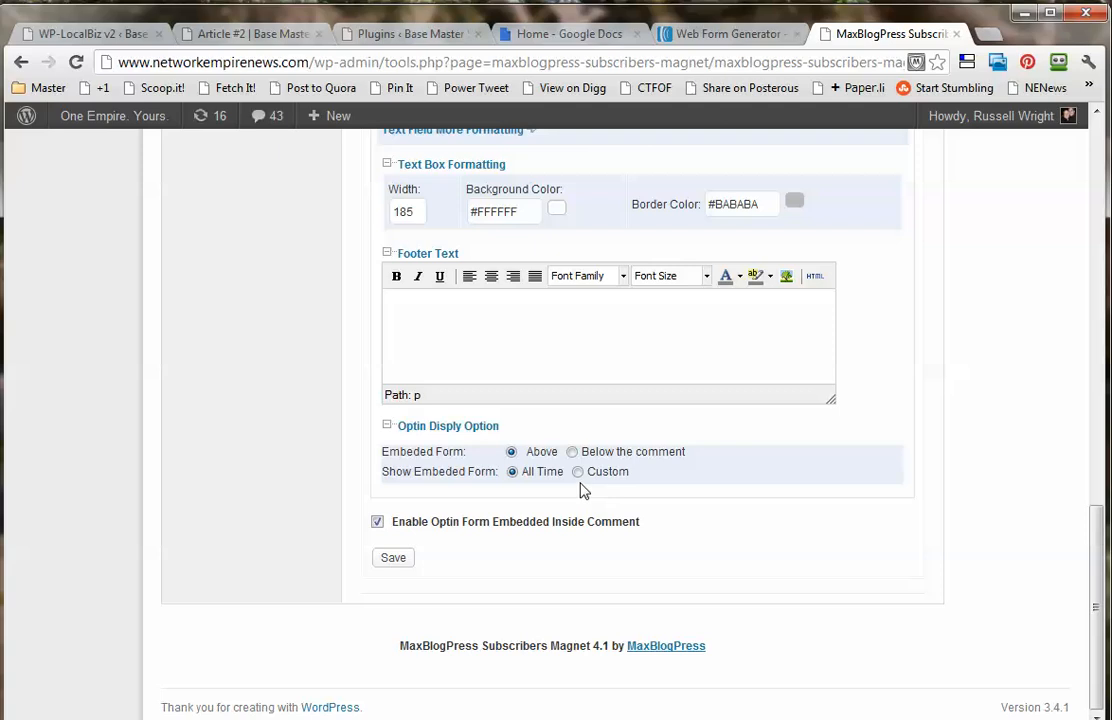
{"action": "left_click", "coordinate": [396, 561]}
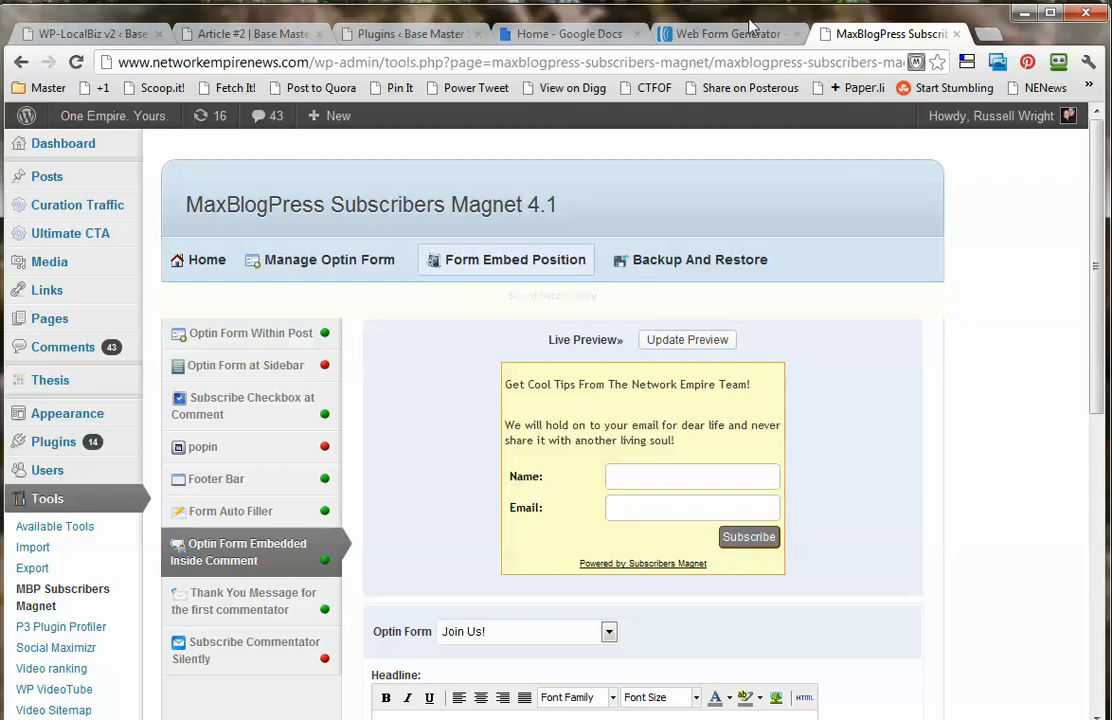
{"action": "left_click_drag", "start_coordinate": [310, 62], "coordinate": [108, 62]}
{"action": "key", "text": "ctrl+c"}
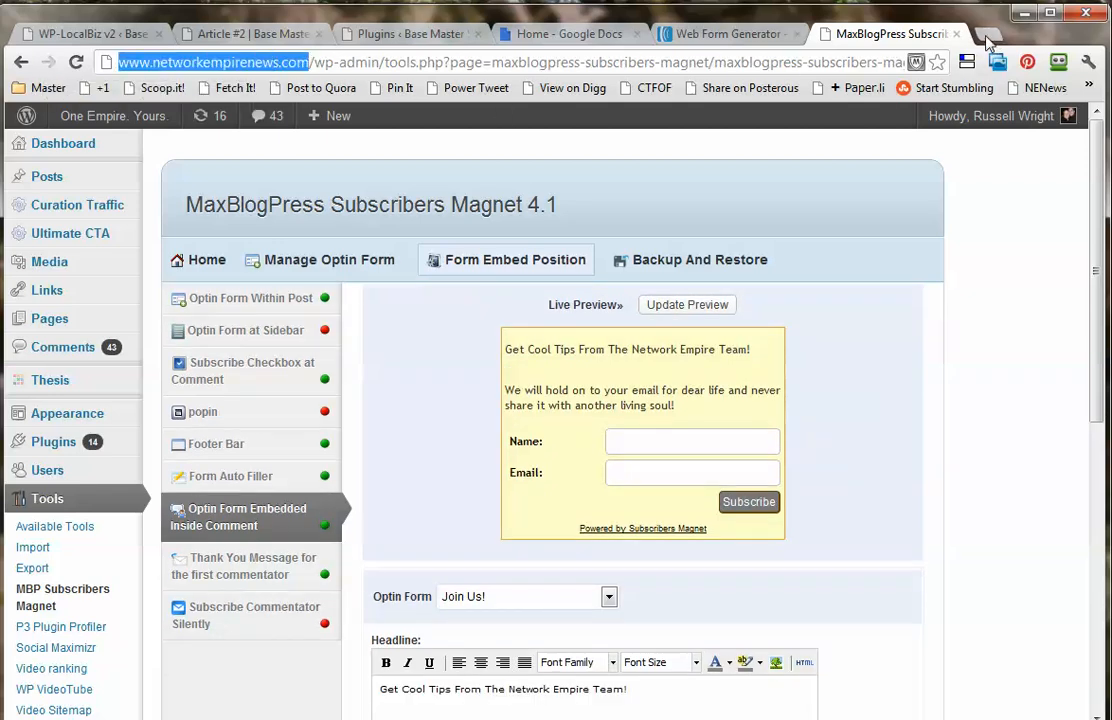
{"action": "left_click", "coordinate": [987, 36]}
{"action": "key", "text": "ctrl+v"}
{"action": "key", "text": "Return"}
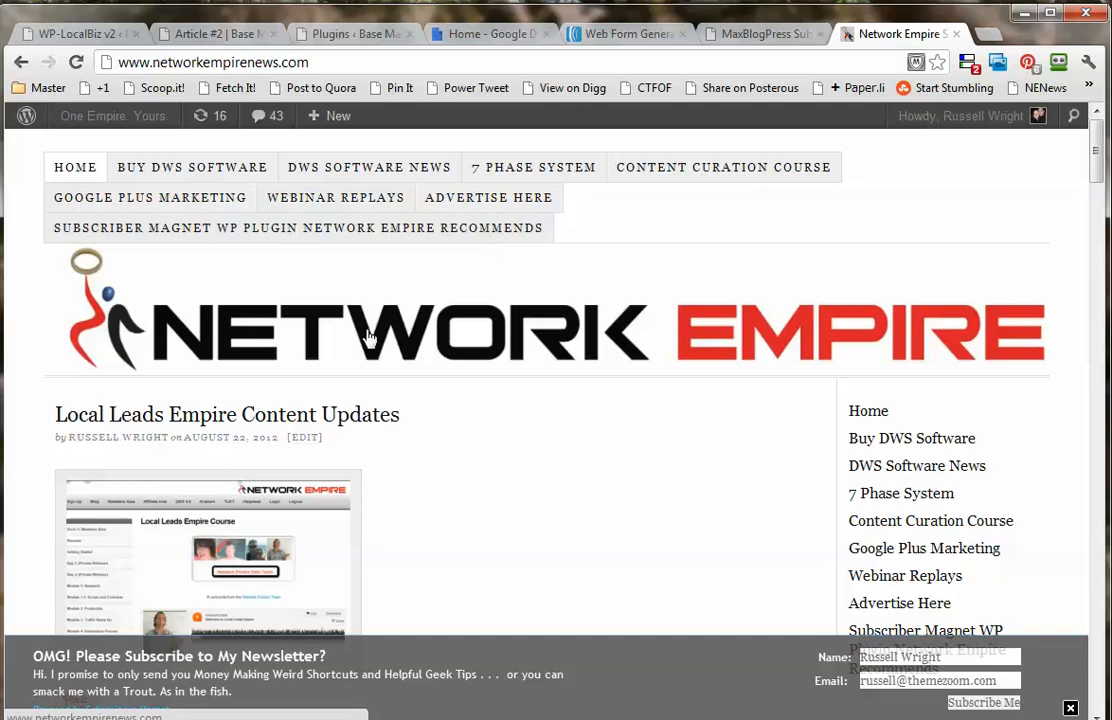
- Find the July 31, 2012 post about 12 favorite DWS features on the home page and open it
{"action": "scroll", "coordinate": [471, 400], "scroll_direction": "down", "scroll_amount": 3}
{"action": "scroll", "coordinate": [476, 402], "scroll_direction": "down", "scroll_amount": 1}
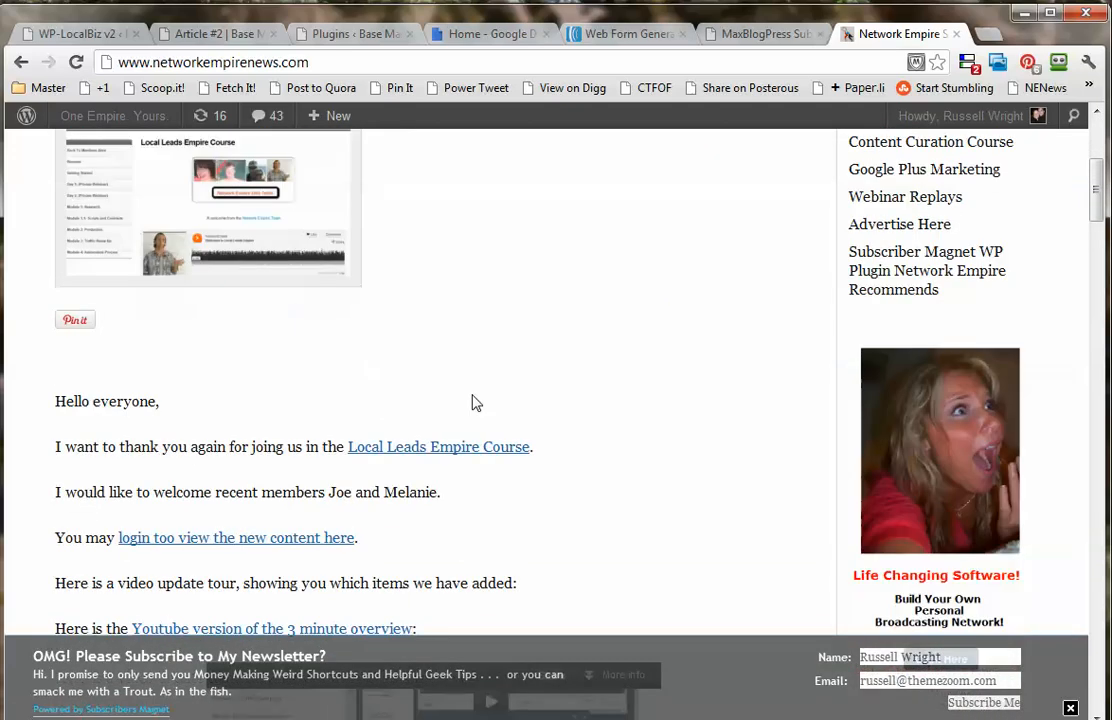
{"action": "scroll", "coordinate": [476, 402], "scroll_direction": "up", "scroll_amount": 2}
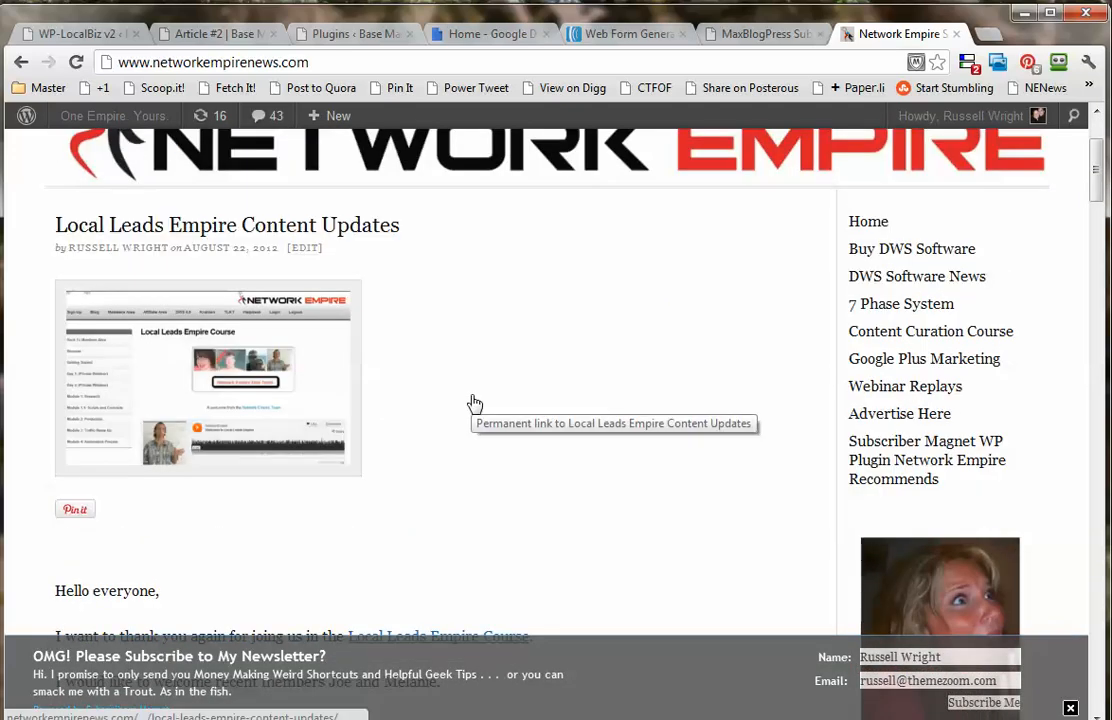
{"action": "scroll", "coordinate": [476, 402], "scroll_direction": "down", "scroll_amount": 6}
{"action": "scroll", "coordinate": [473, 400], "scroll_direction": "down", "scroll_amount": 15}
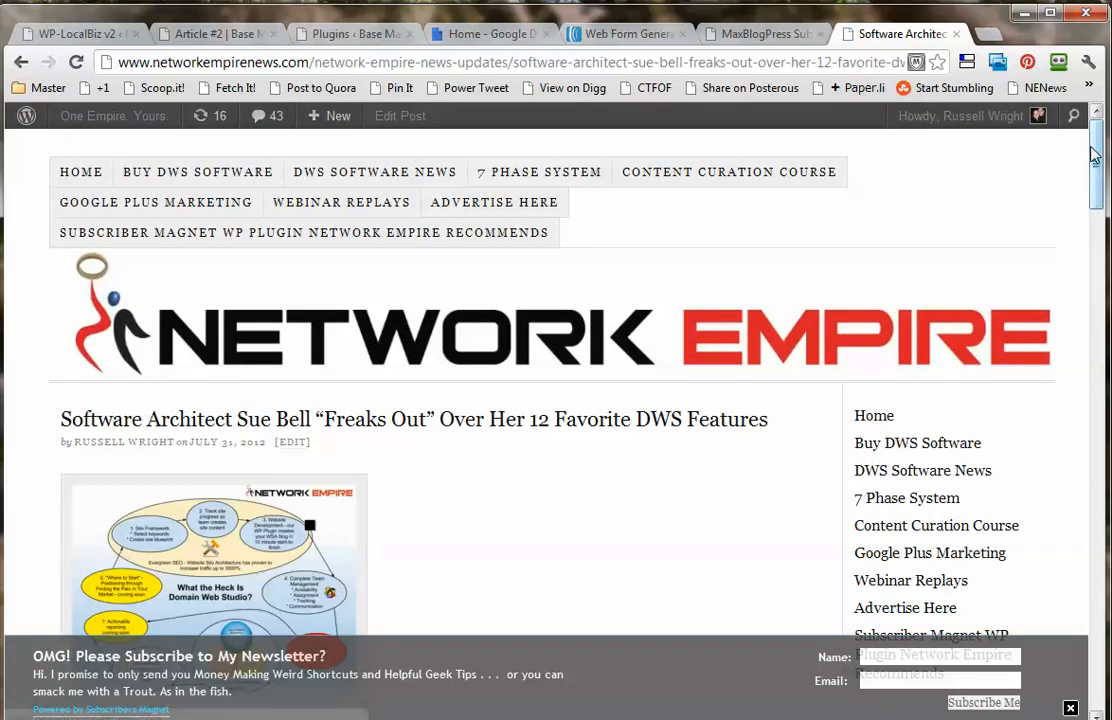
- Examine the newsletter form below the article and the Leave a Comment section for the embedded optin form
{"action": "left_click_drag", "start_coordinate": [1093, 155], "coordinate": [1093, 423]}
{"action": "scroll", "coordinate": [186, 335], "scroll_direction": "down", "scroll_amount": 1}
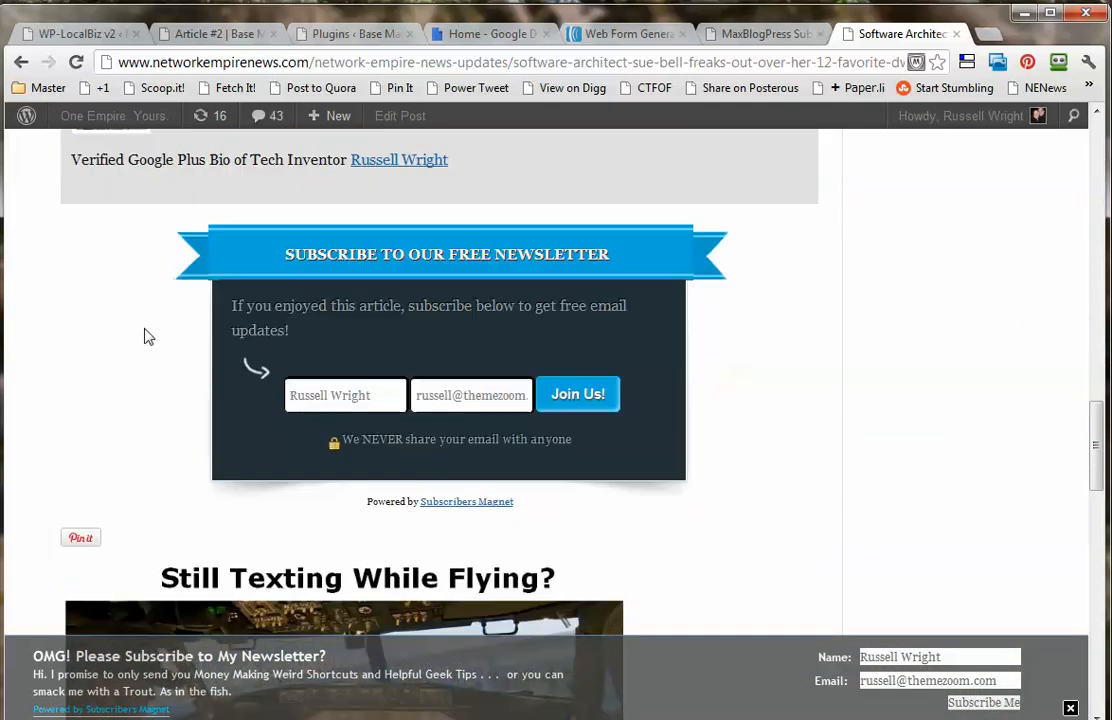
{"action": "scroll", "coordinate": [144, 337], "scroll_direction": "up", "scroll_amount": 2}
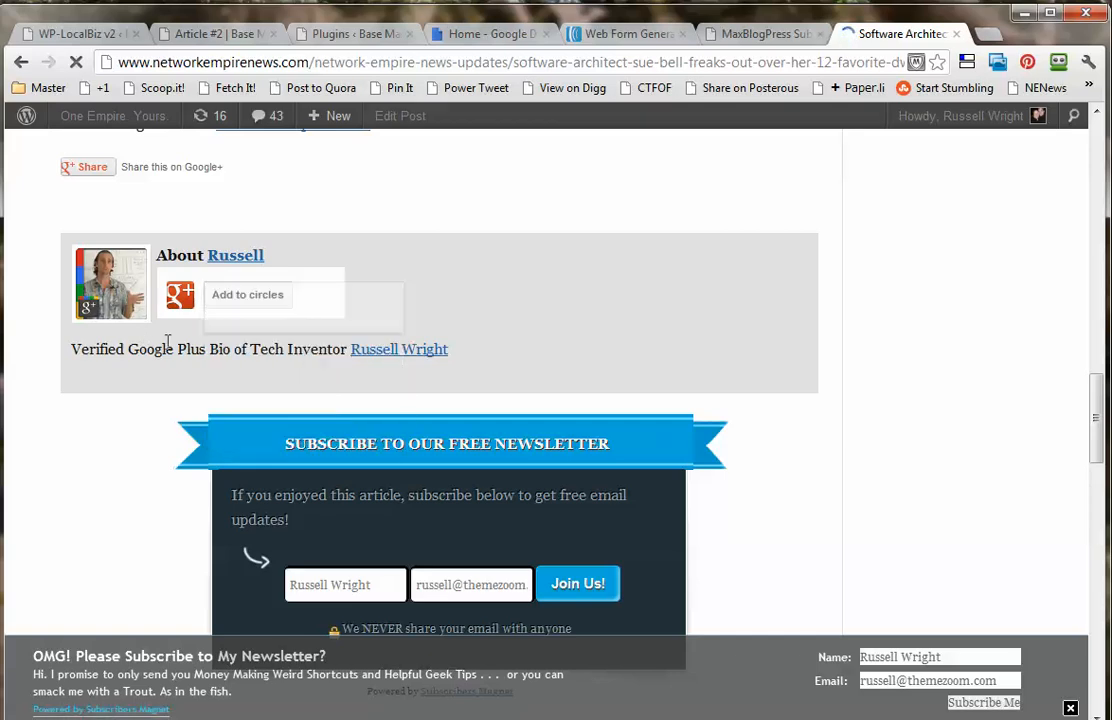
{"action": "scroll", "coordinate": [170, 364], "scroll_direction": "down", "scroll_amount": 3}
{"action": "scroll", "coordinate": [186, 370], "scroll_direction": "down", "scroll_amount": 5}
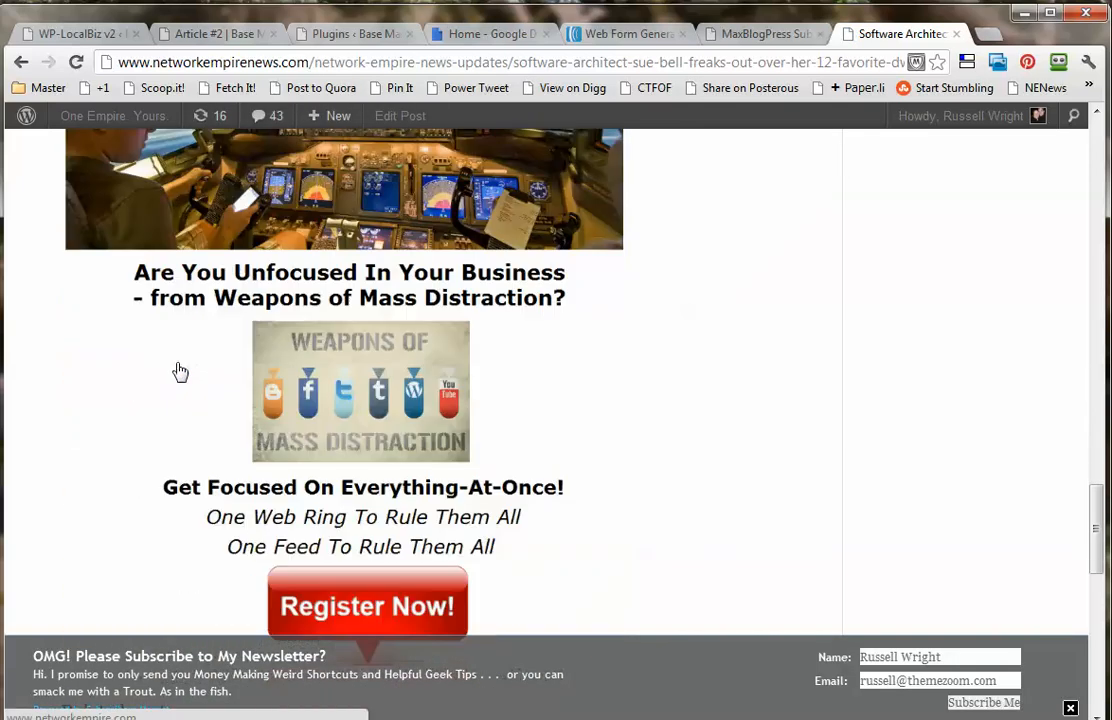
{"action": "scroll", "coordinate": [179, 372], "scroll_direction": "up", "scroll_amount": 2}
{"action": "scroll", "coordinate": [320, 362], "scroll_direction": "down", "scroll_amount": 7}
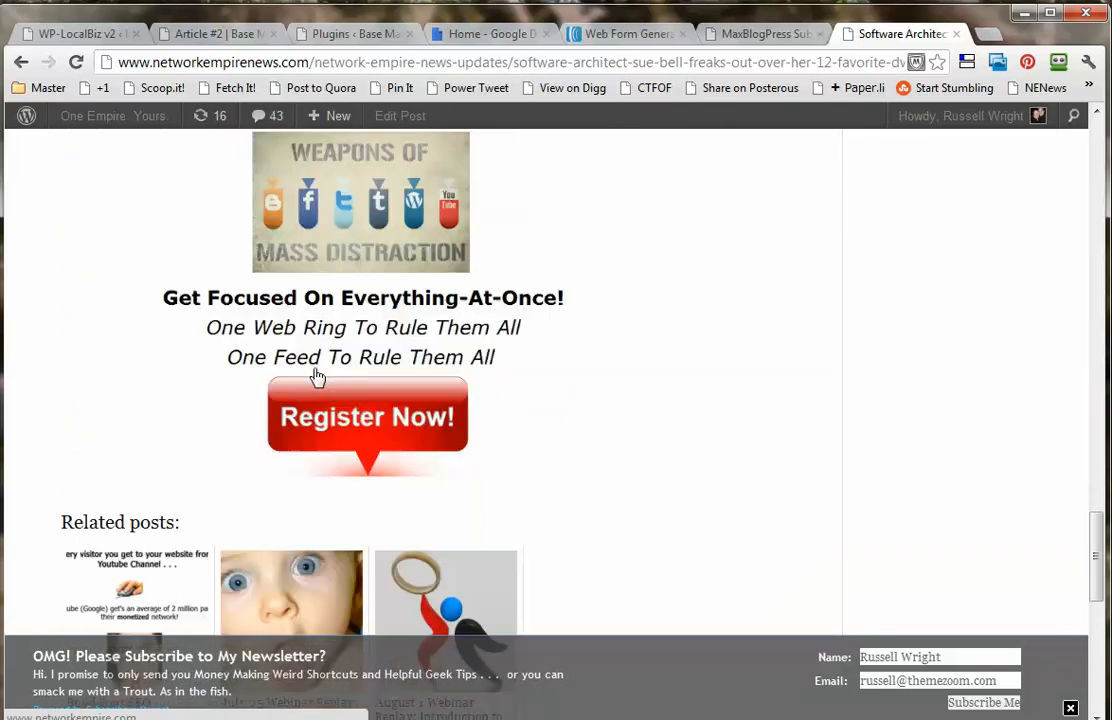
{"action": "scroll", "coordinate": [102, 272], "scroll_direction": "up", "scroll_amount": 1}
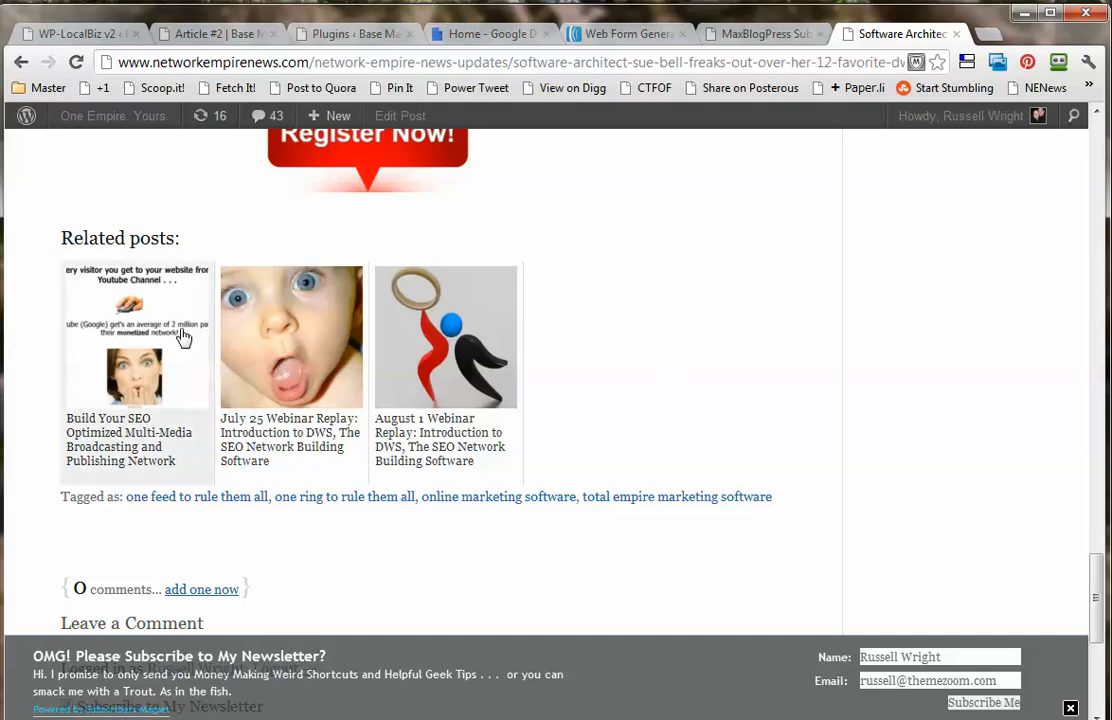
{"action": "scroll", "coordinate": [716, 354], "scroll_direction": "down", "scroll_amount": 3}
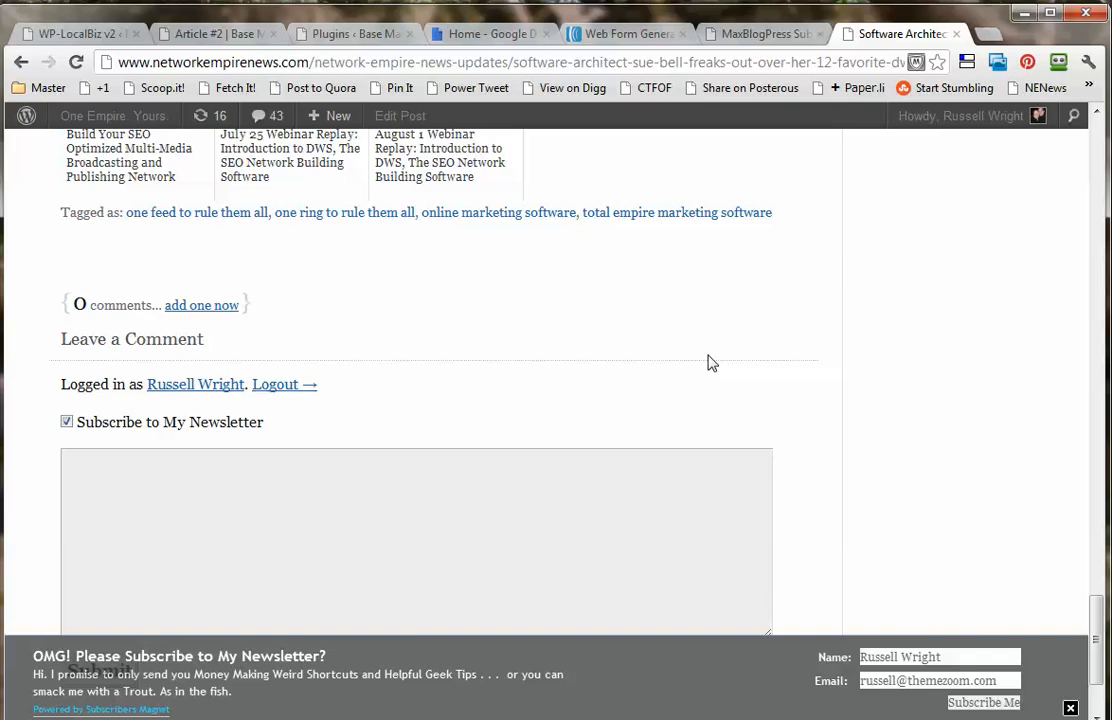
{"action": "scroll", "coordinate": [709, 358], "scroll_direction": "down", "scroll_amount": 1}
{"action": "left_click", "coordinate": [275, 419]}
{"action": "scroll", "coordinate": [430, 418], "scroll_direction": "down", "scroll_amount": 1}
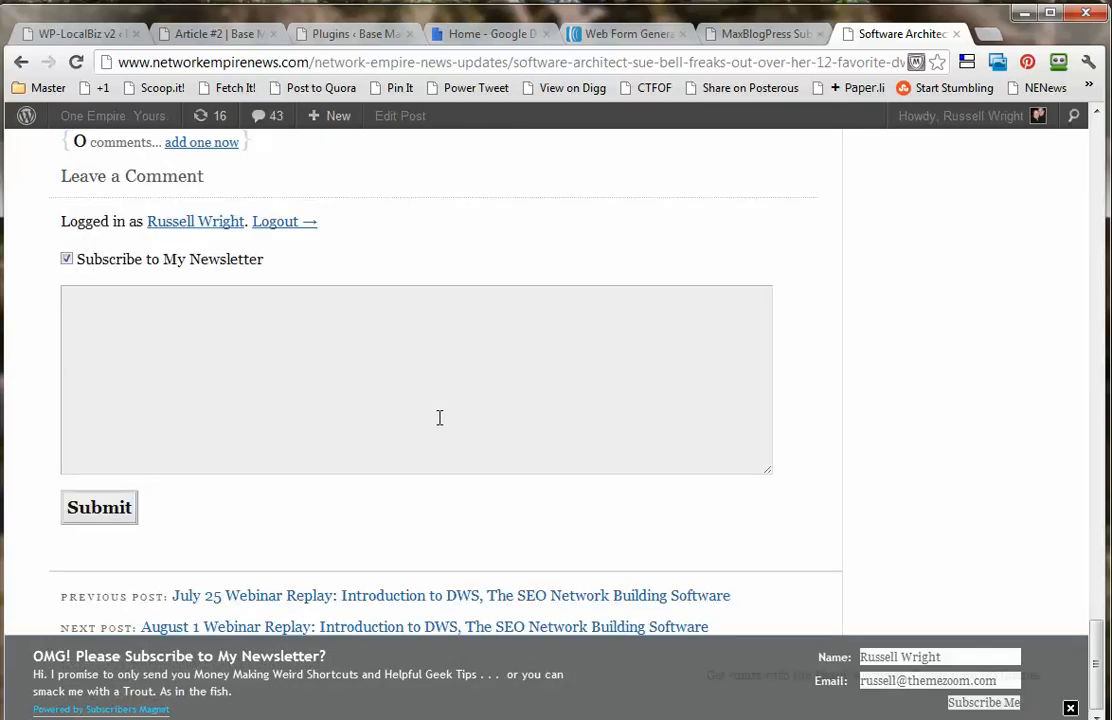
- Log out of the site from the comment section and return to the post's visitor comment form
{"action": "scroll", "coordinate": [450, 417], "scroll_direction": "up", "scroll_amount": 1}
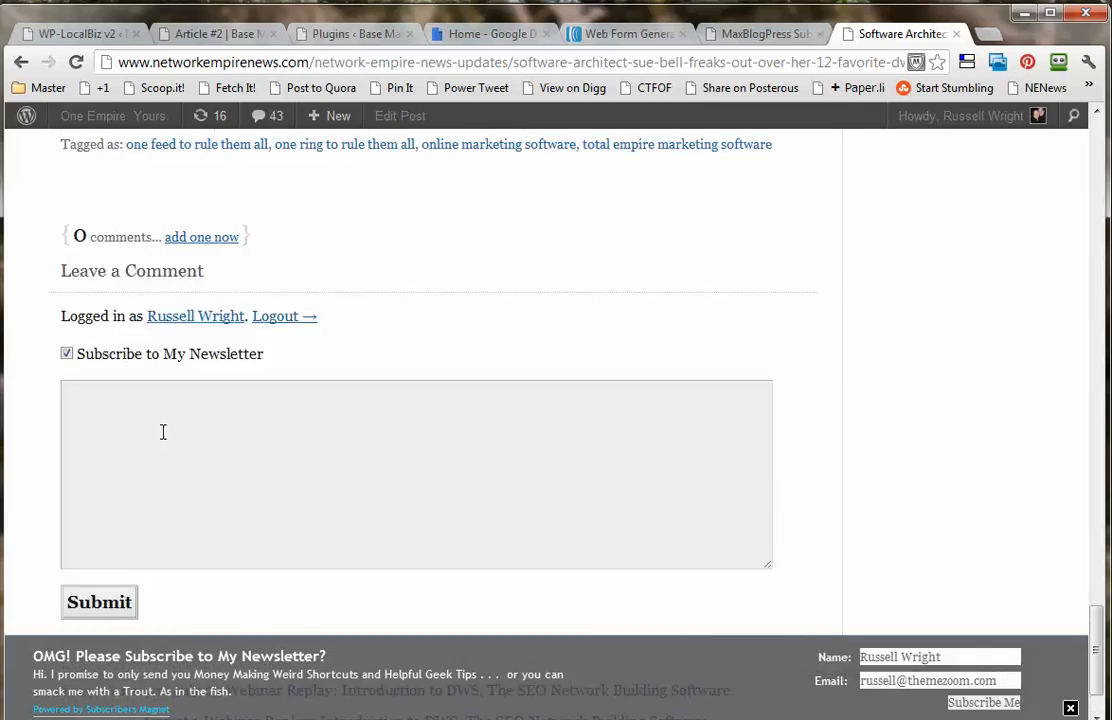
{"action": "scroll", "coordinate": [316, 446], "scroll_direction": "up", "scroll_amount": 1}
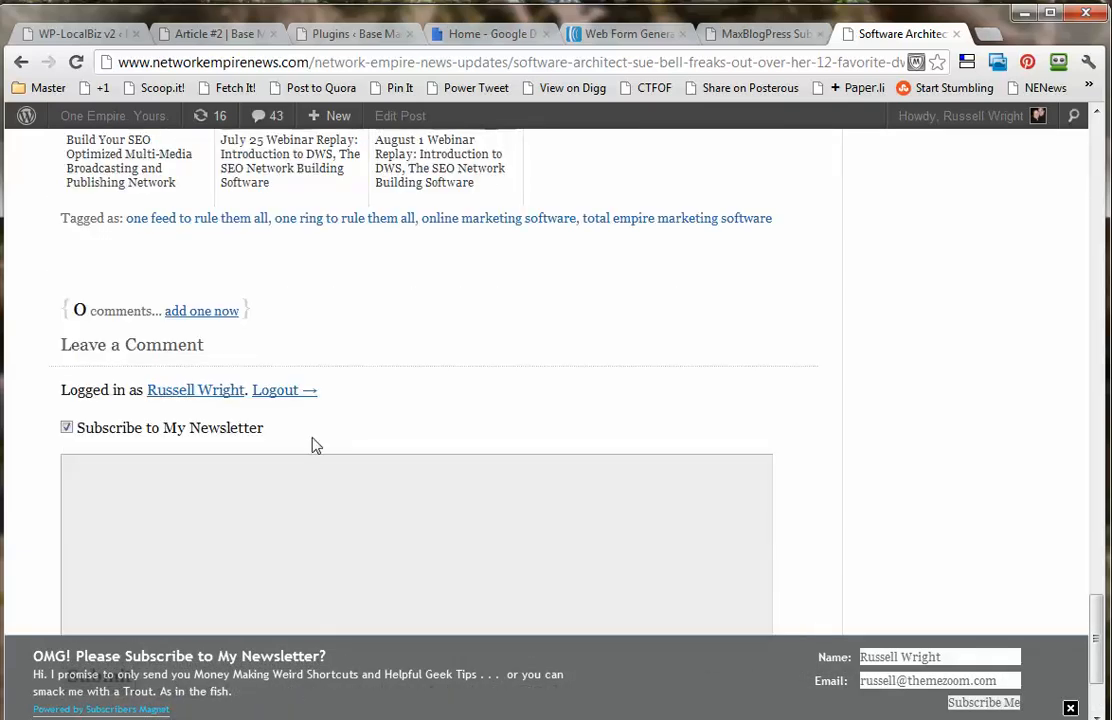
{"action": "left_click", "coordinate": [283, 395]}
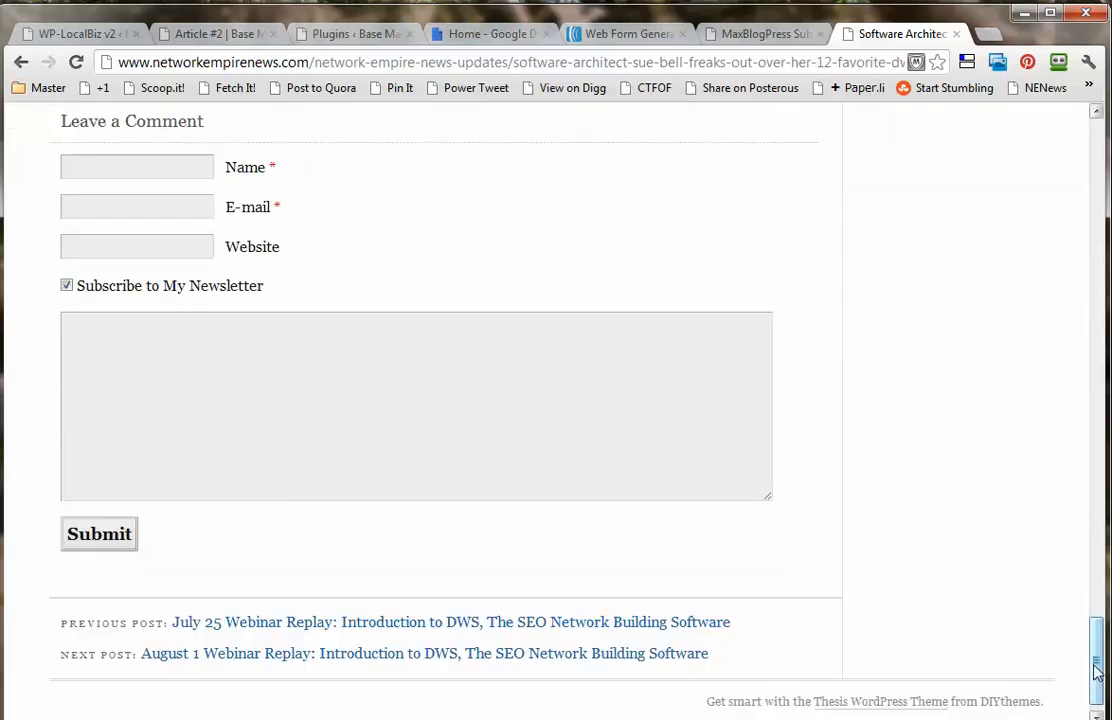
{"action": "left_click_drag", "start_coordinate": [1096, 672], "coordinate": [1096, 643]}
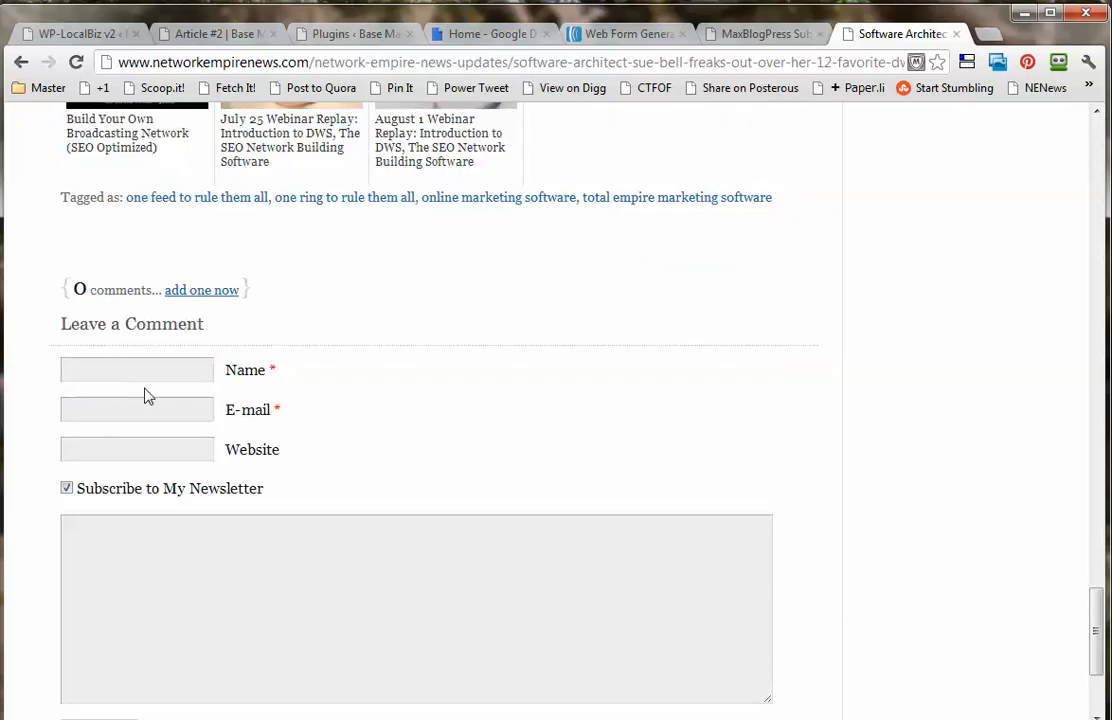
- Fill in the commenter's name and e-mail address in the comment form
{"action": "left_click", "coordinate": [109, 366]}
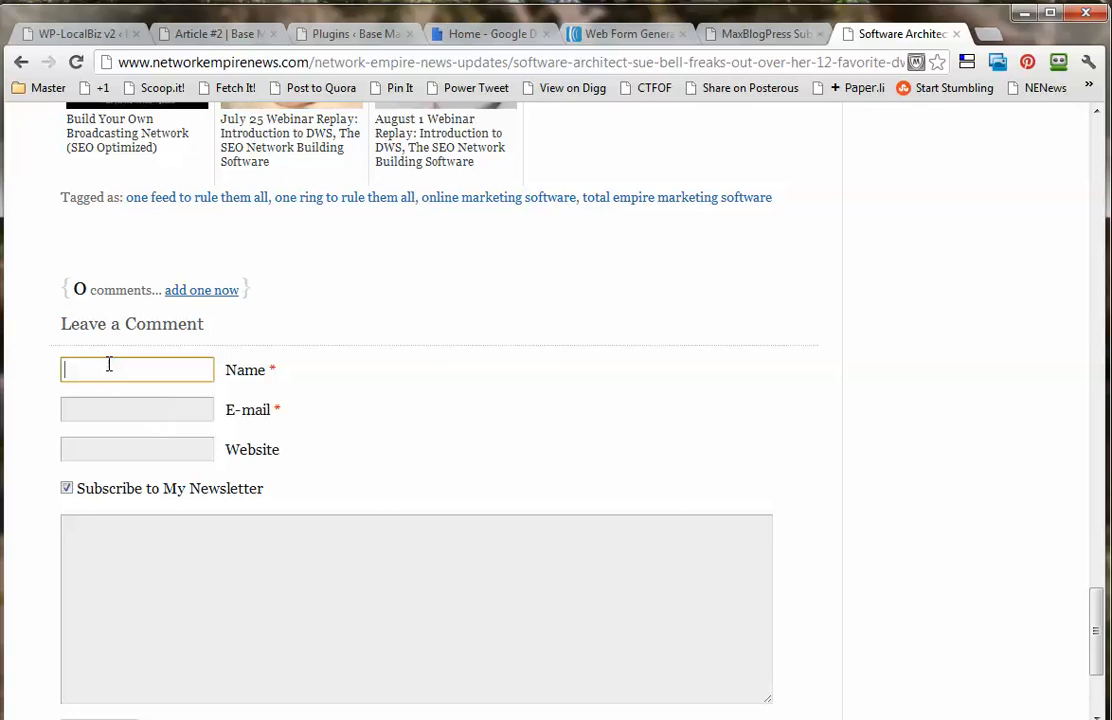
{"action": "type", "text": "Tom"}
{"action": "left_click", "coordinate": [113, 411]}
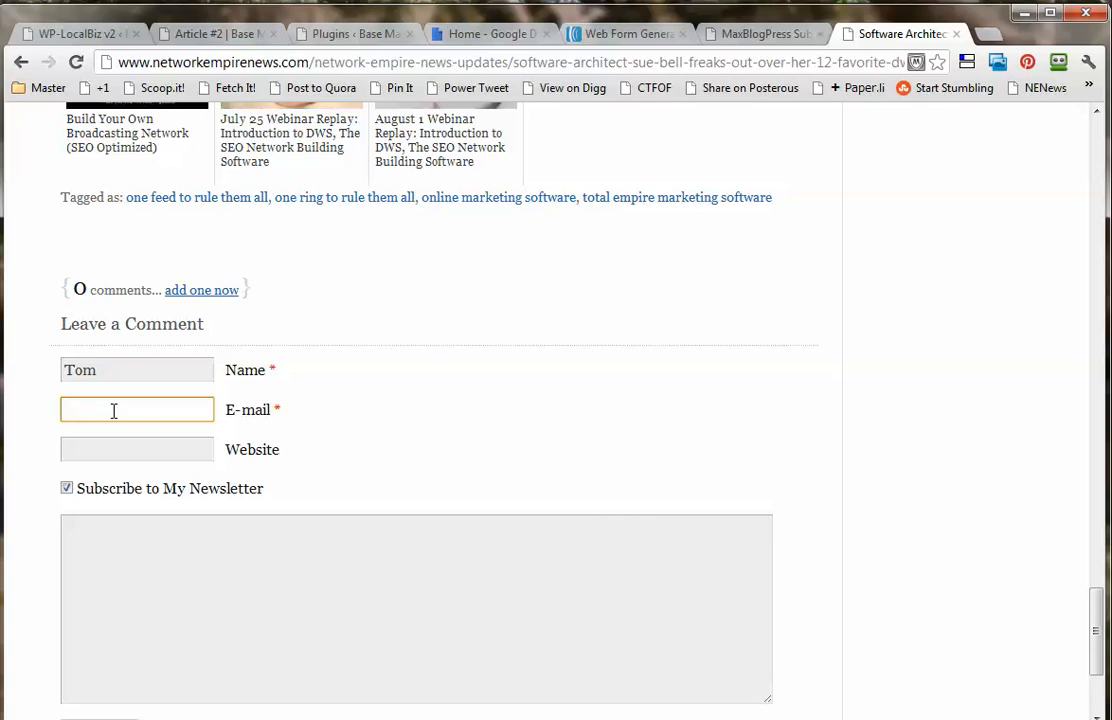
{"action": "type", "text": "themez"}
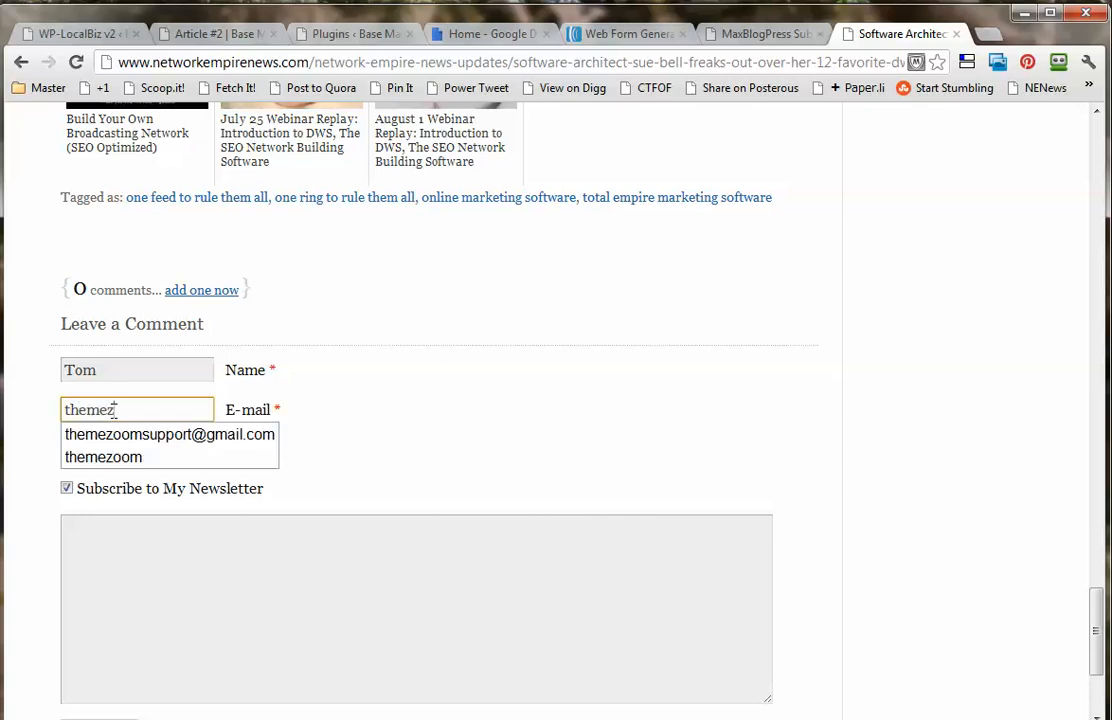
{"action": "left_click", "coordinate": [140, 434]}
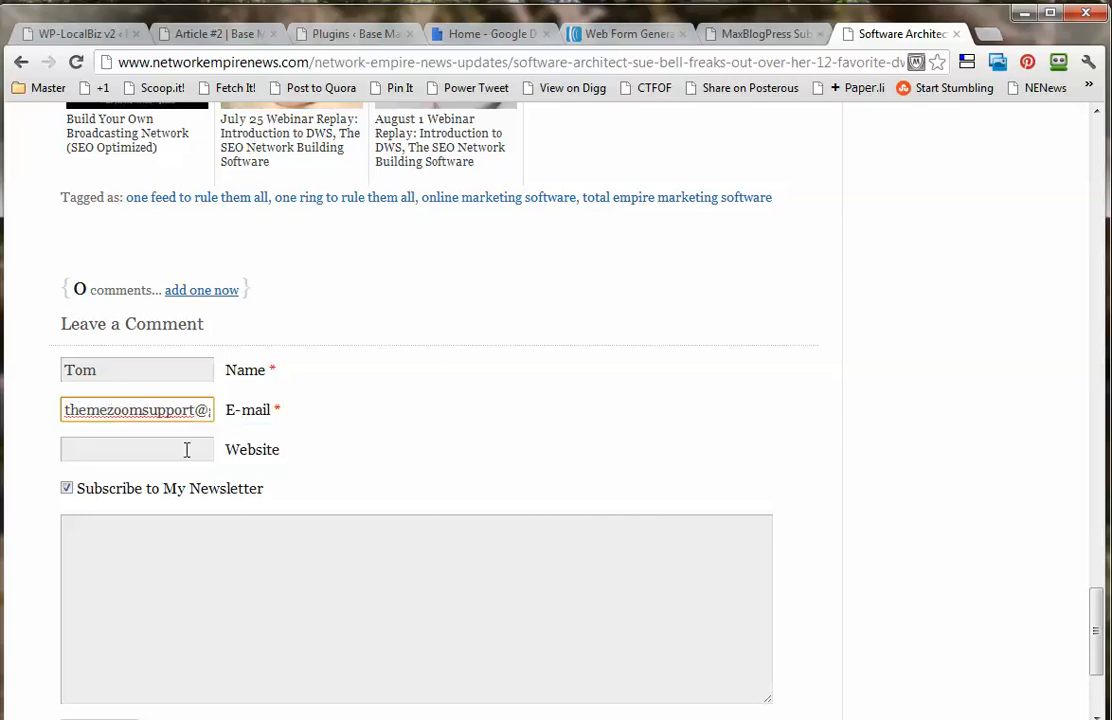
{"action": "left_click", "coordinate": [179, 449]}
{"action": "type", "text": "htt"}
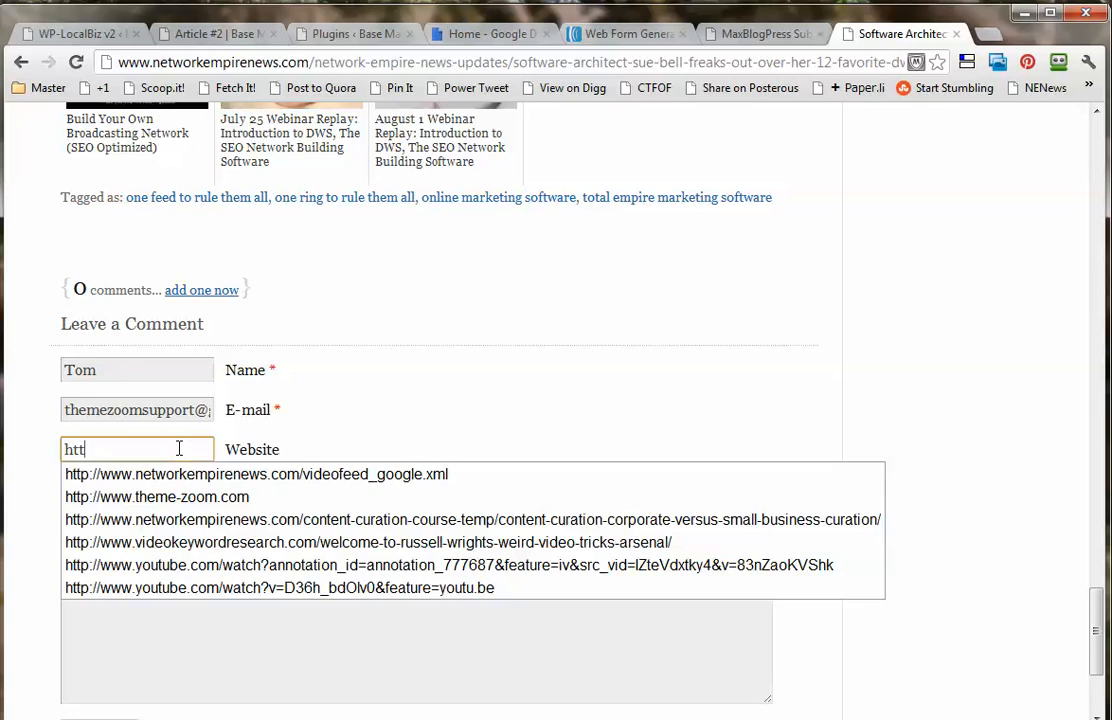
{"action": "type", "text": "p://www"}
{"action": "left_click", "coordinate": [196, 497]}
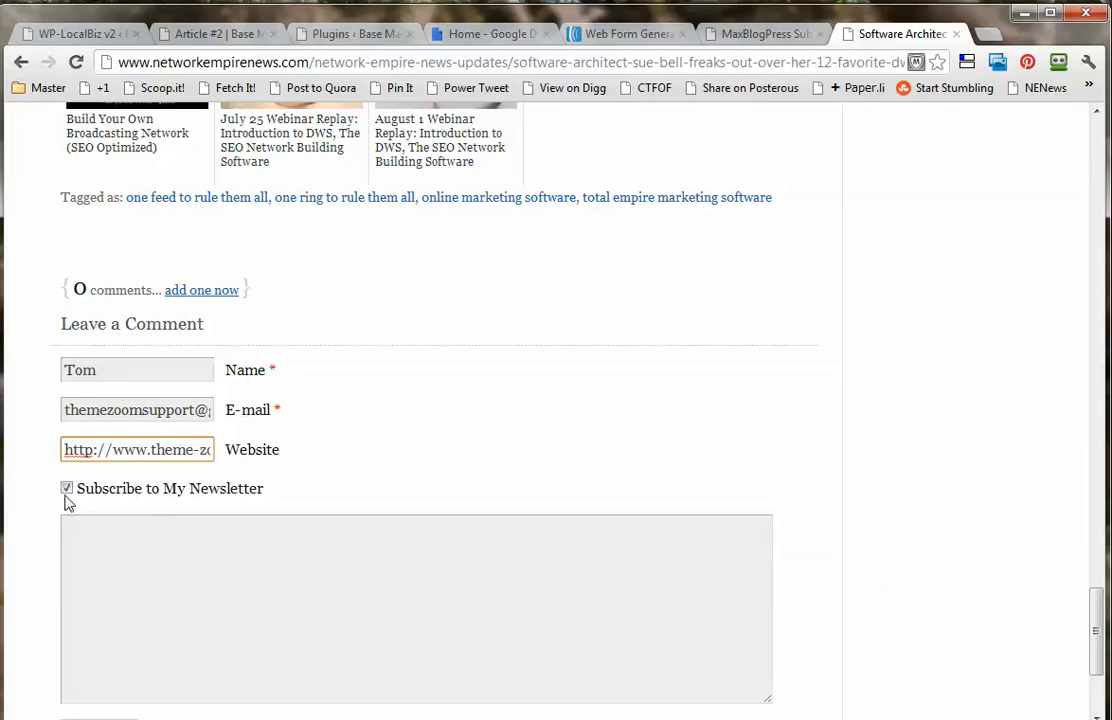
- Write "Really love your headline here thanks for the tips." as the comment and submit it with Subscribe to My Newsletter ticked
{"action": "scroll", "coordinate": [85, 421], "scroll_direction": "down", "scroll_amount": 1}
{"action": "left_click", "coordinate": [100, 450]}
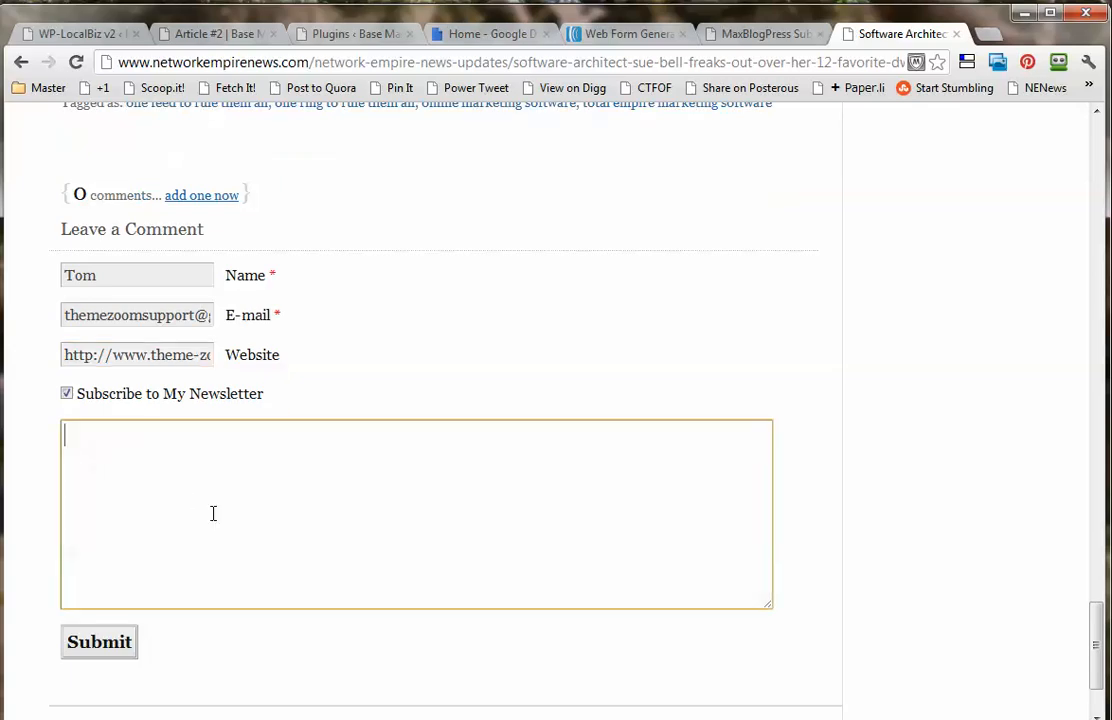
{"action": "scroll", "coordinate": [225, 510], "scroll_direction": "down", "scroll_amount": 1}
{"action": "type", "text": "REall"}
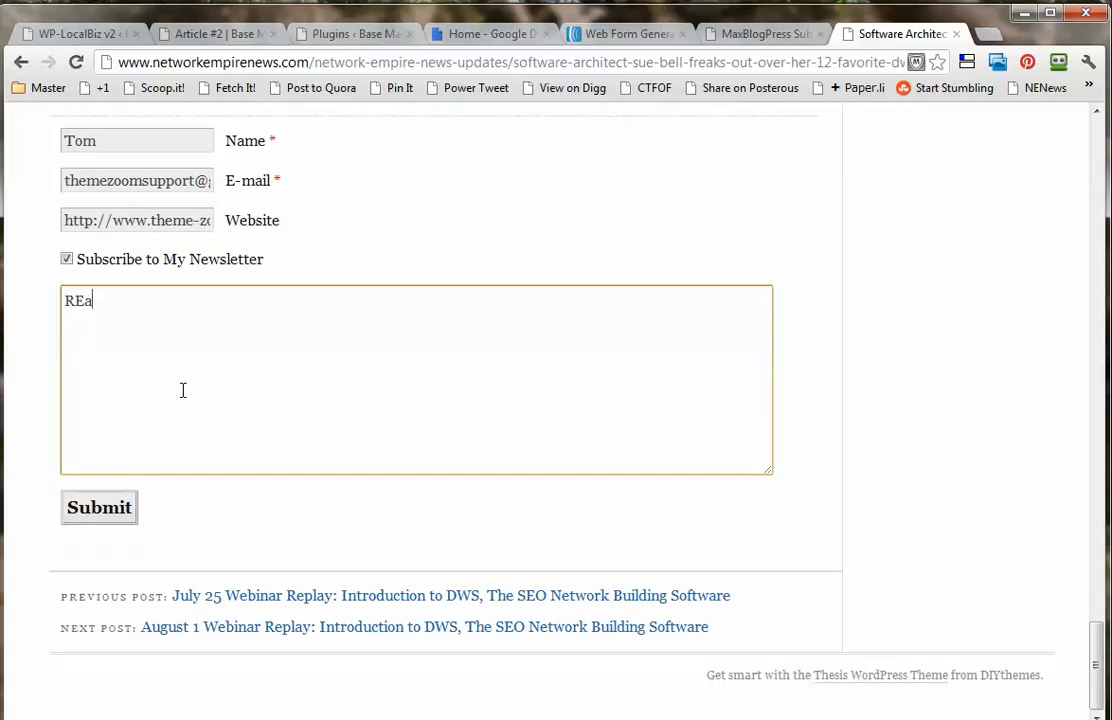
{"action": "key", "text": "BackSpace"}
{"action": "type", "text": "eally love your headline here"}
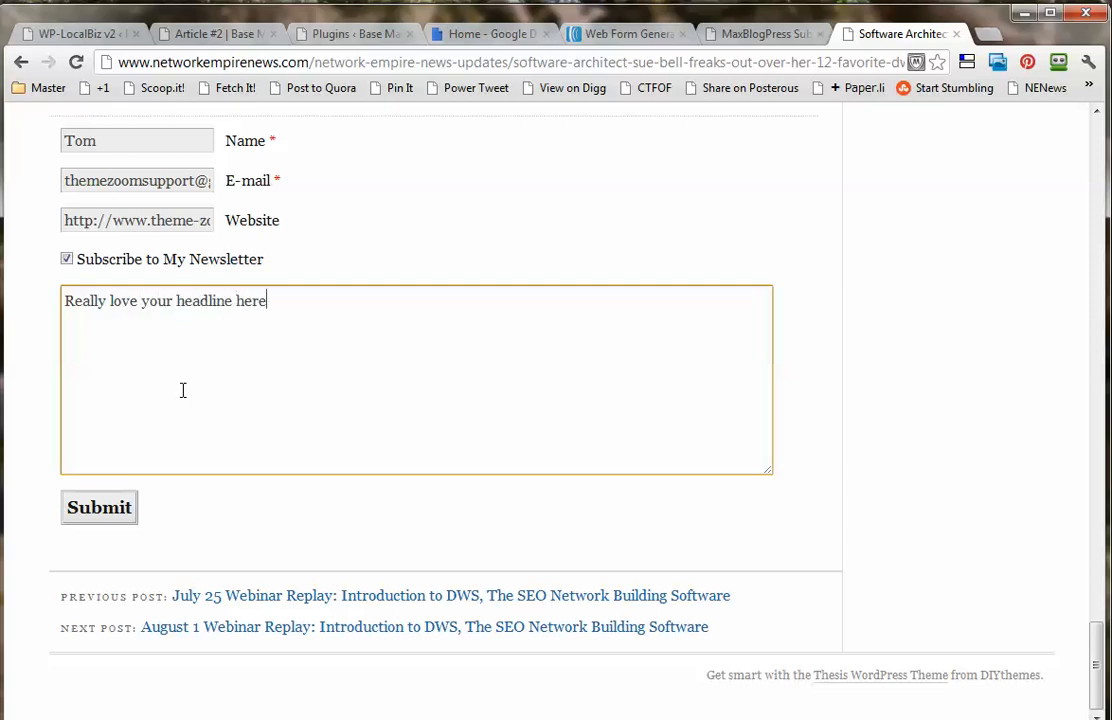
{"action": "type", "text": " thanks for thei"}
{"action": "key", "text": "BackSpace"}
{"action": "type", "text": "tips."}
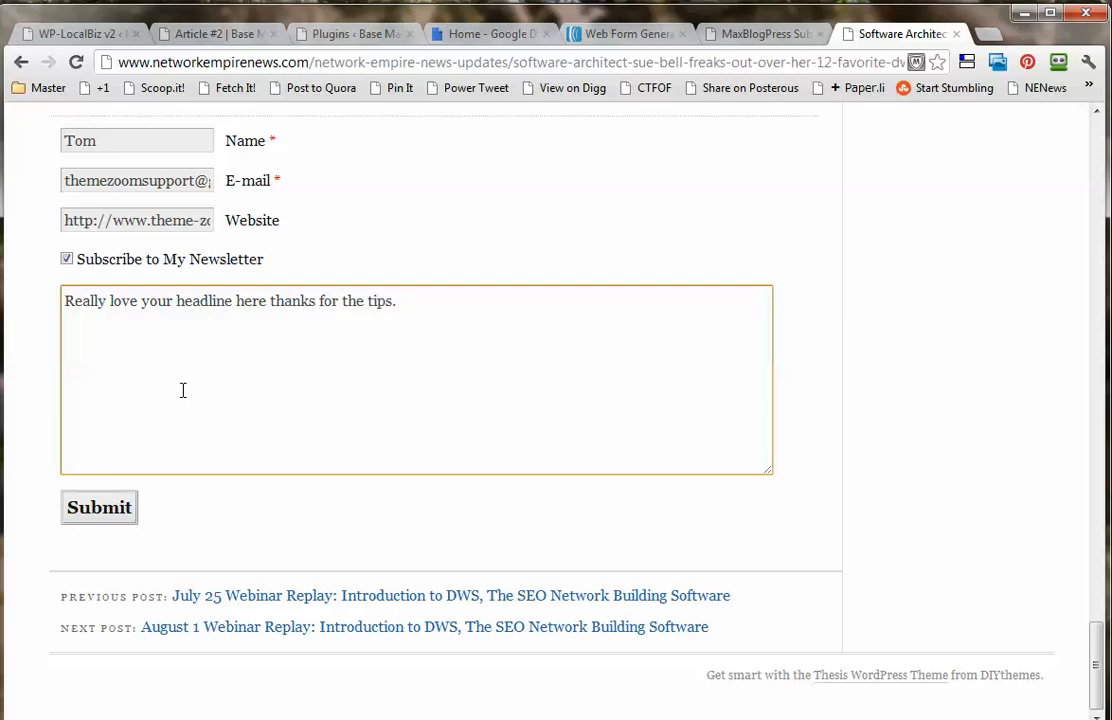
{"action": "left_click", "coordinate": [110, 508]}
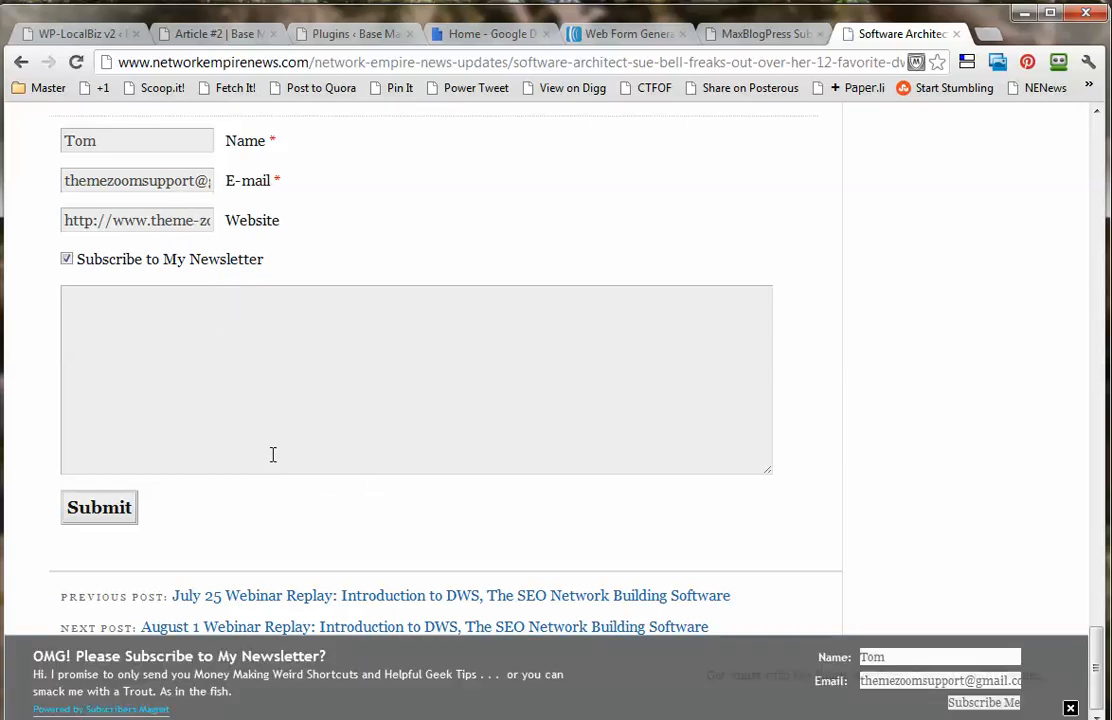
- Examine the submitted comment and the Subscribe to My Newsletter checkbox in the Leave a Comment form
{"action": "scroll", "coordinate": [272, 455], "scroll_direction": "up", "scroll_amount": 1}
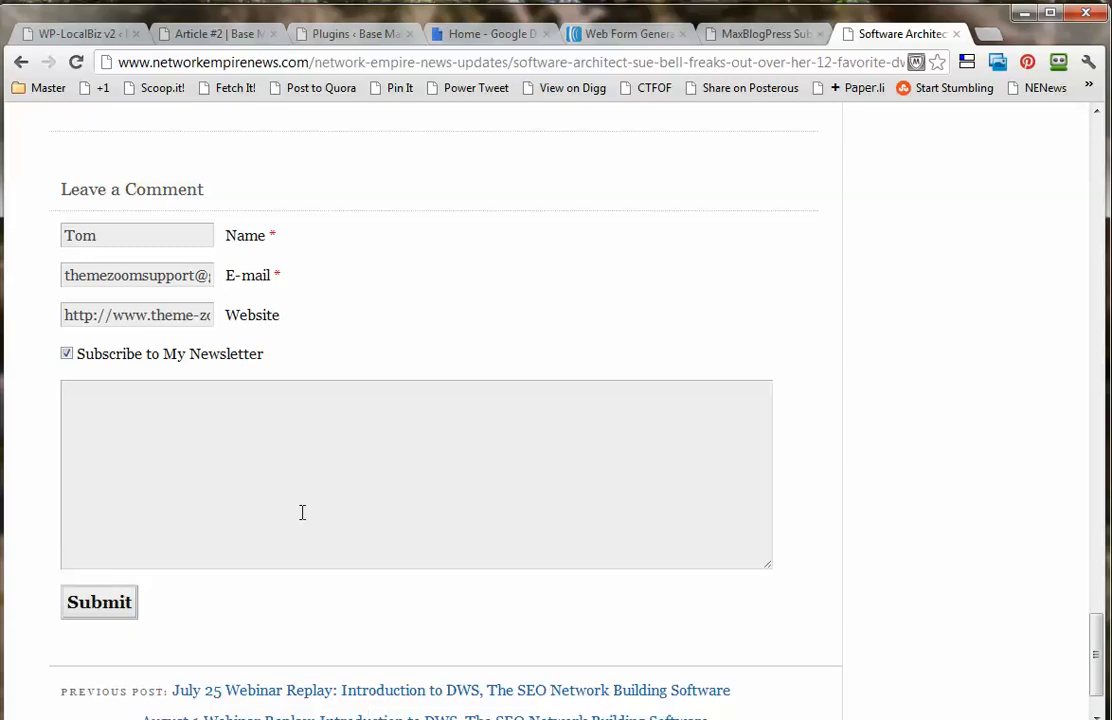
{"action": "scroll", "coordinate": [302, 512], "scroll_direction": "up", "scroll_amount": 1}
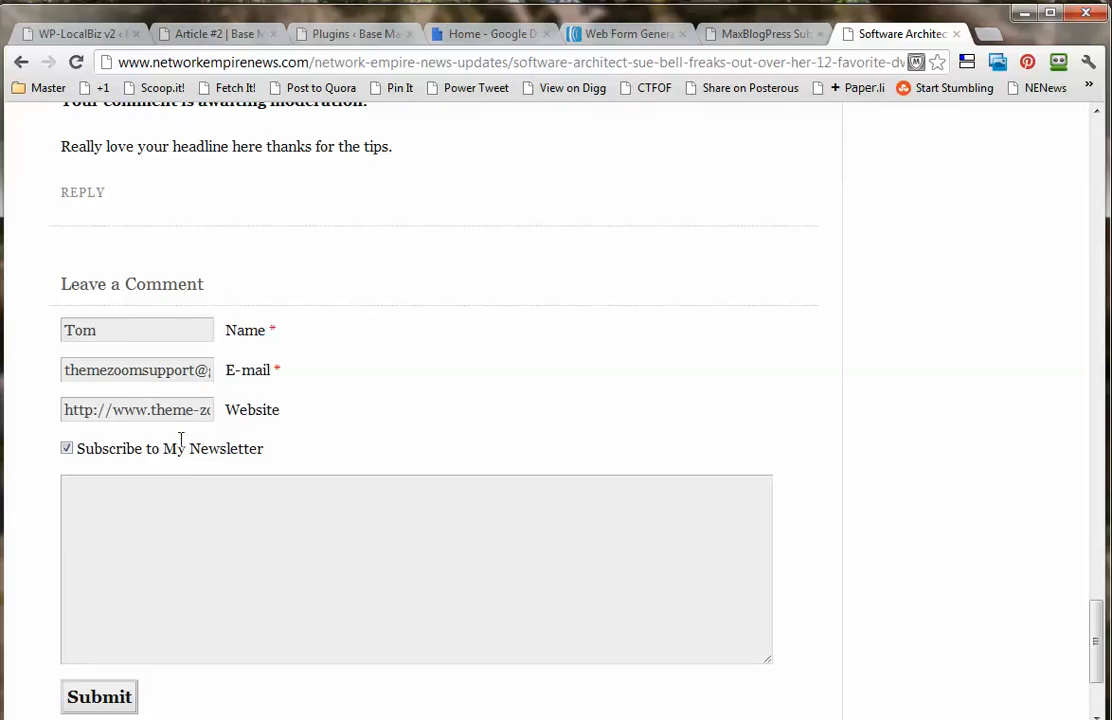
{"action": "left_click_drag", "start_coordinate": [265, 448], "coordinate": [81, 452]}
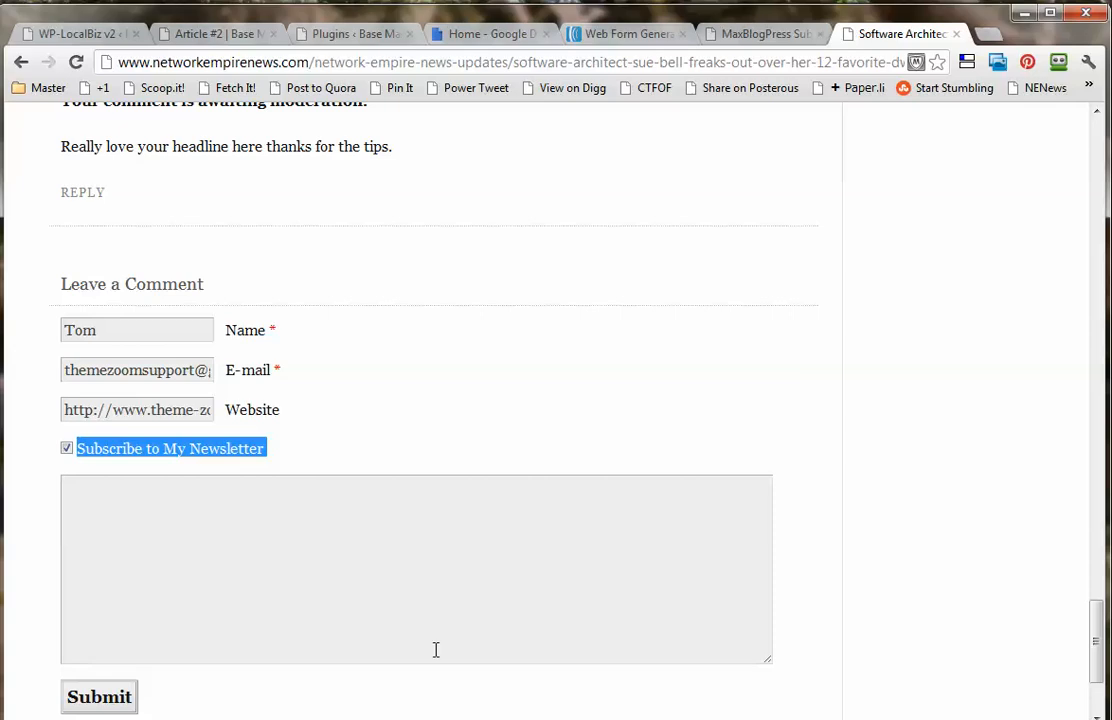
{"action": "left_click", "coordinate": [137, 517]}
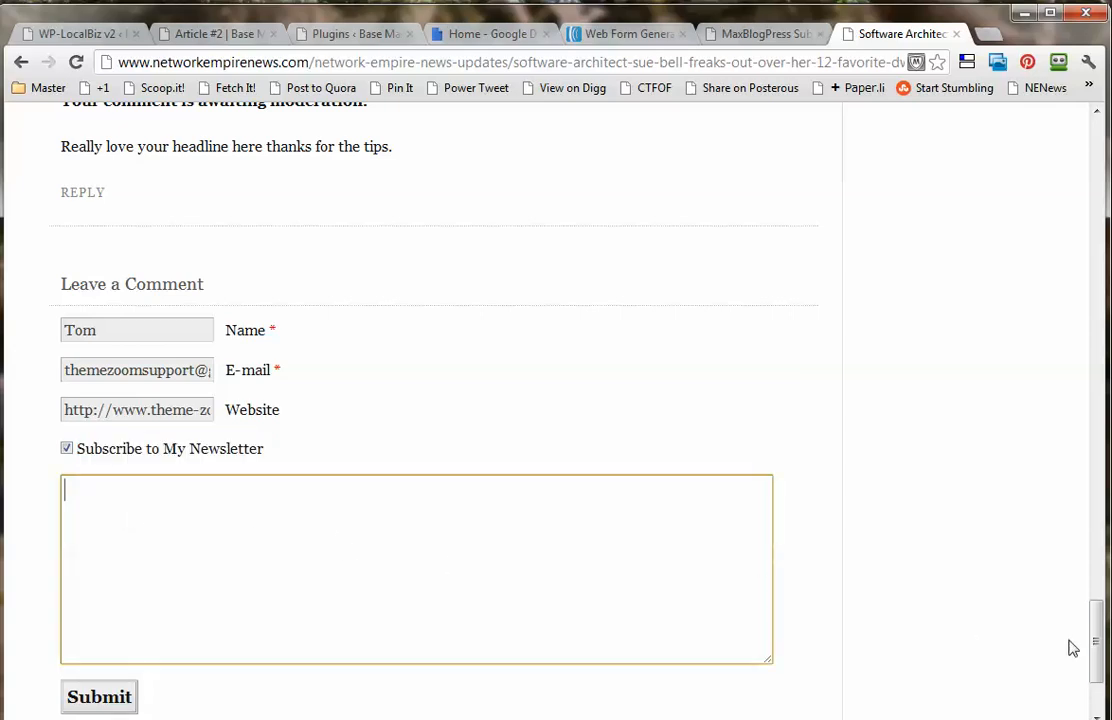
{"action": "mouse_move", "coordinate": [1095, 641]}
{"action": "left_mouse_down"}
{"action": "mouse_move", "coordinate": [1092, 650]}
{"action": "mouse_move", "coordinate": [1092, 636]}
{"action": "left_mouse_up"}
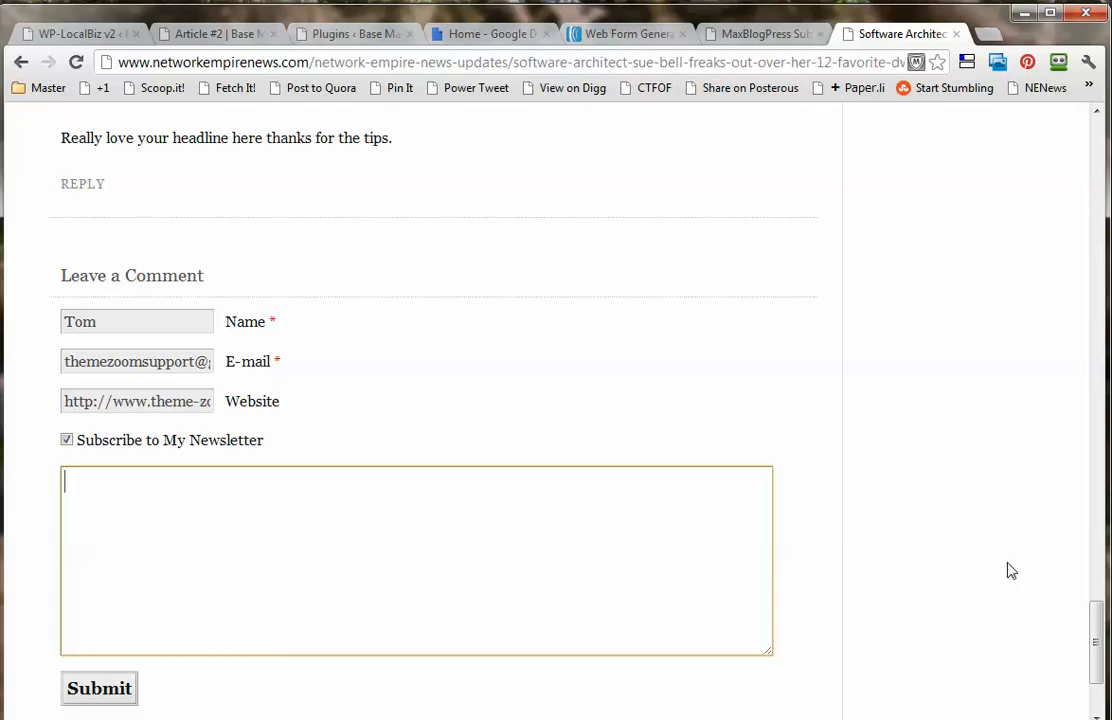
{"action": "left_click_drag", "start_coordinate": [1092, 617], "coordinate": [1092, 627]}
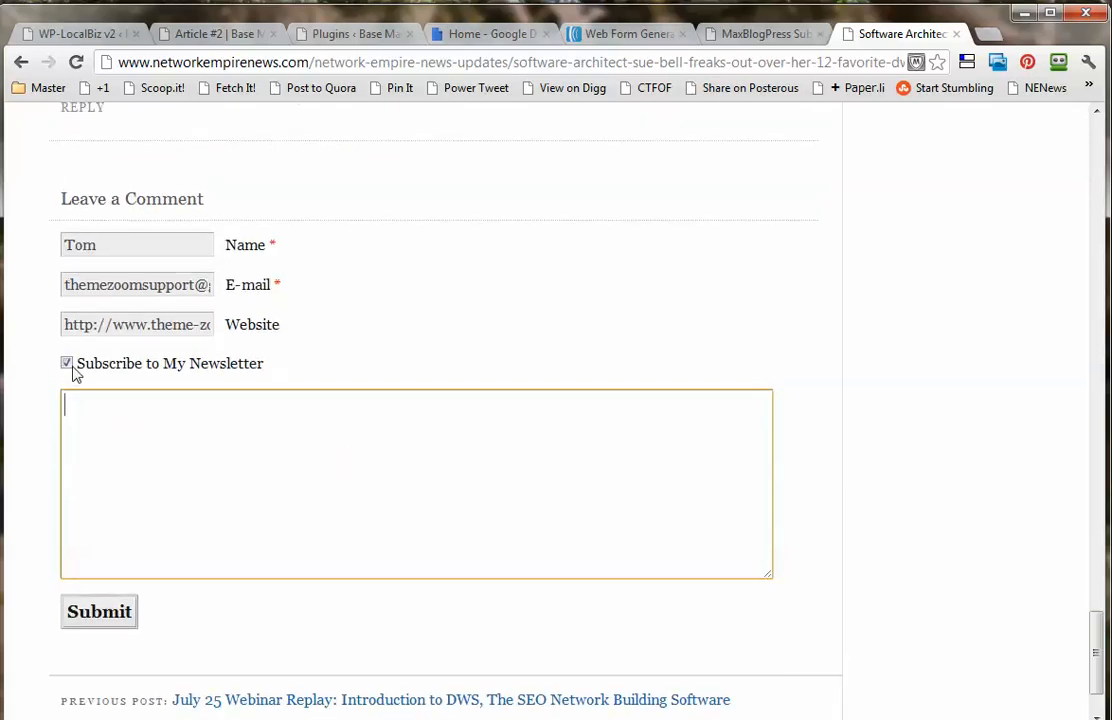
{"action": "left_click_drag", "start_coordinate": [267, 364], "coordinate": [77, 364]}
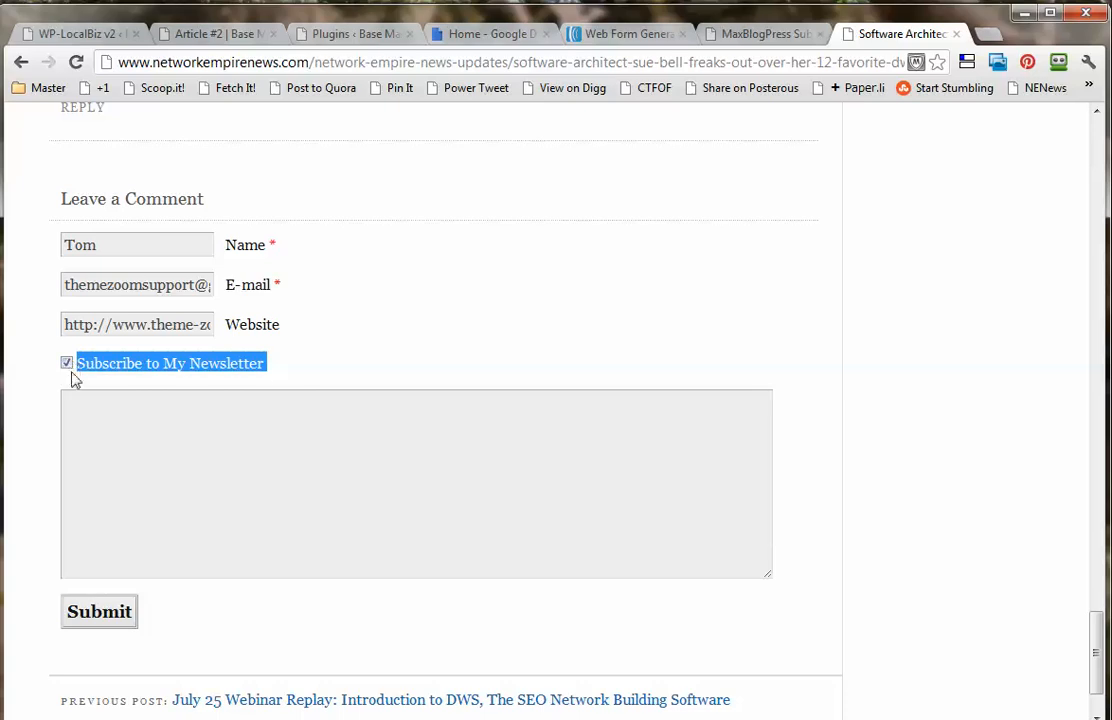
{"action": "left_click_drag", "start_coordinate": [268, 362], "coordinate": [78, 356]}
- Review the post page from the comment section up to the sidebar opt-in form and the site header
{"action": "scroll", "coordinate": [484, 464], "scroll_direction": "up", "scroll_amount": 6}
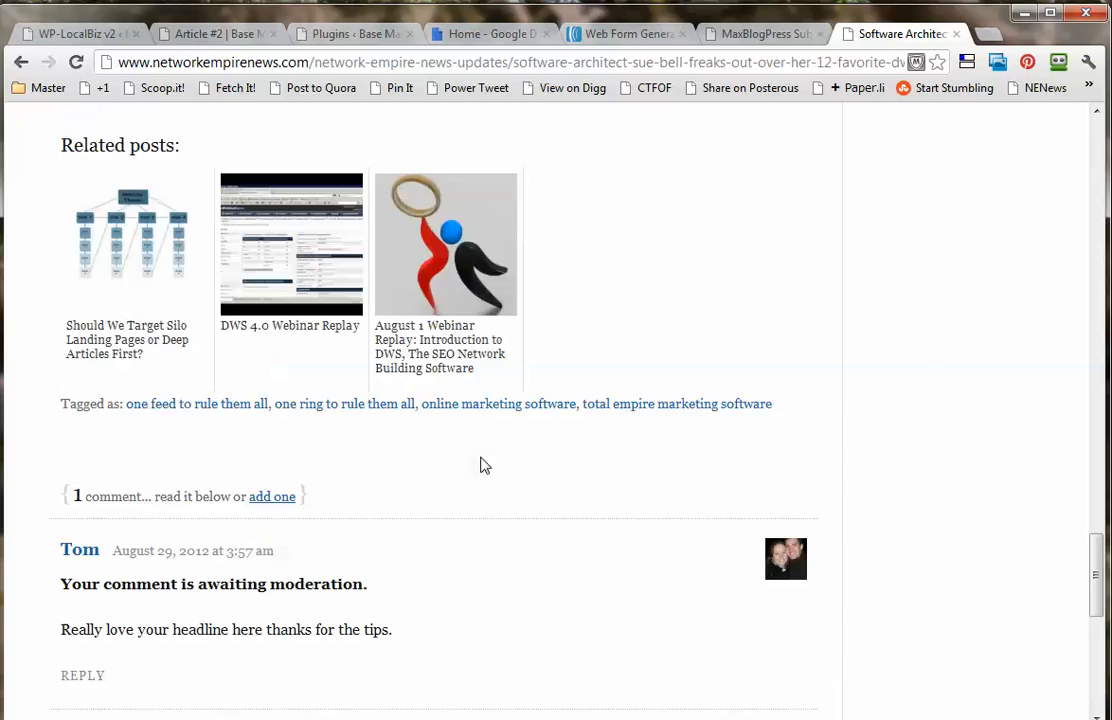
{"action": "scroll", "coordinate": [489, 464], "scroll_direction": "down", "scroll_amount": 5}
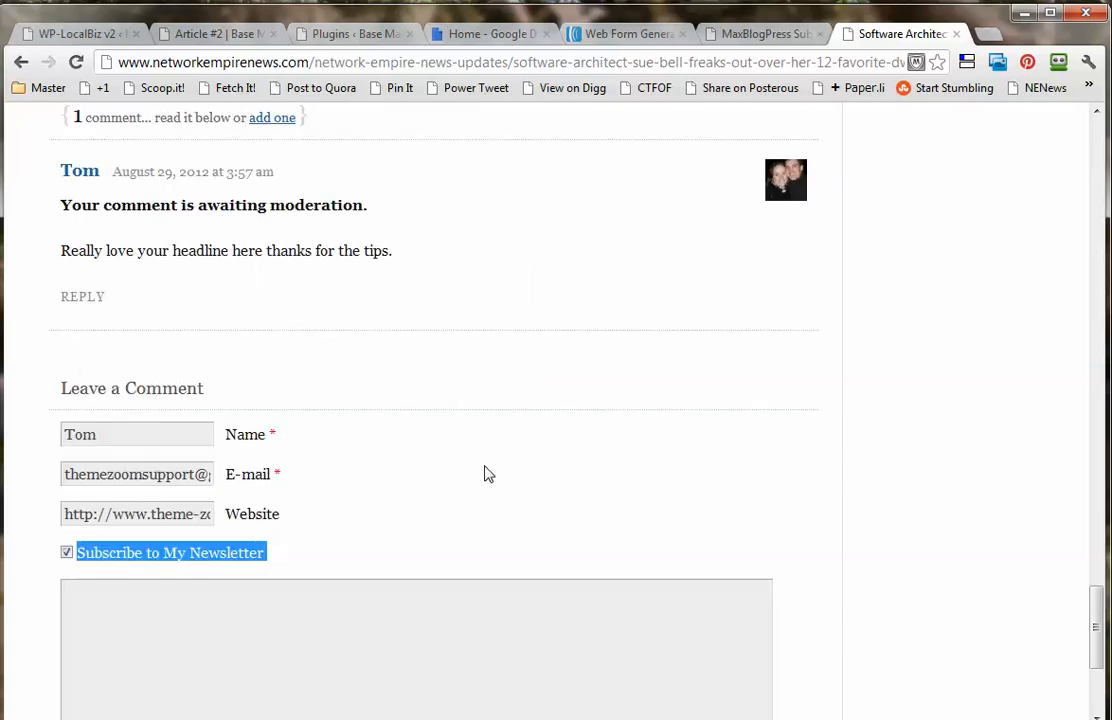
{"action": "scroll", "coordinate": [489, 472], "scroll_direction": "up", "scroll_amount": 10}
{"action": "scroll", "coordinate": [484, 476], "scroll_direction": "up", "scroll_amount": 8}
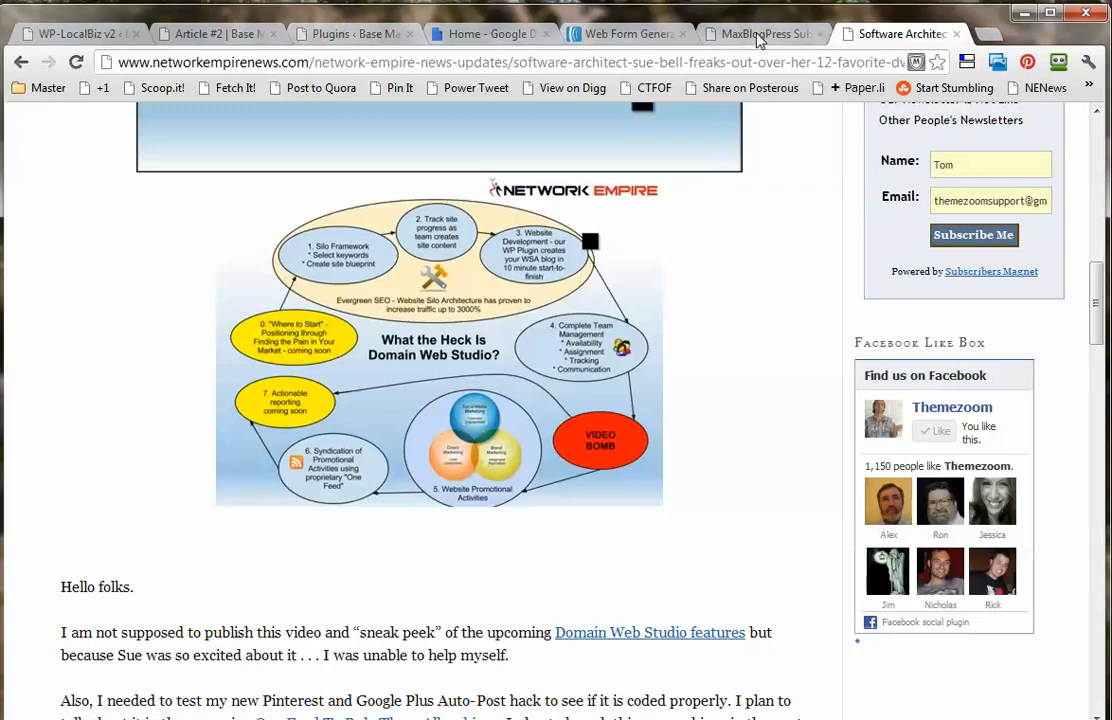
{"action": "left_click_drag", "start_coordinate": [1095, 303], "coordinate": [1096, 160]}
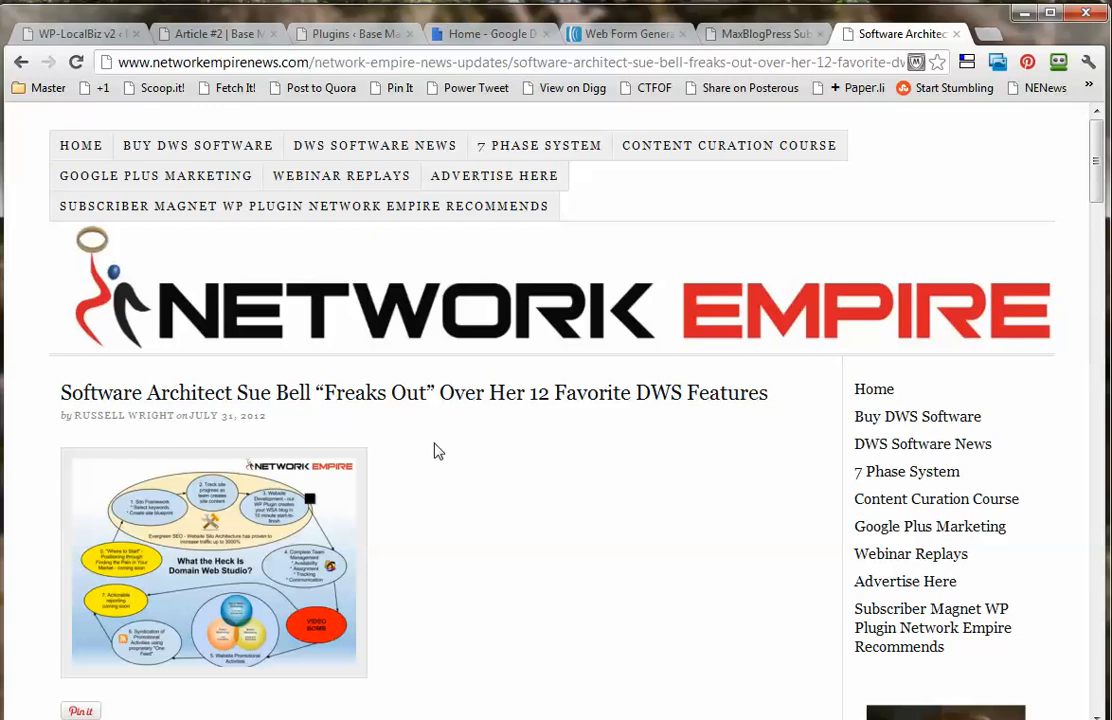
- Return to the WordPress admin, open the site's comments and approve the pending test comment on the Software Architect post
{"action": "key", "text": "ctrl+shift+Tab"}
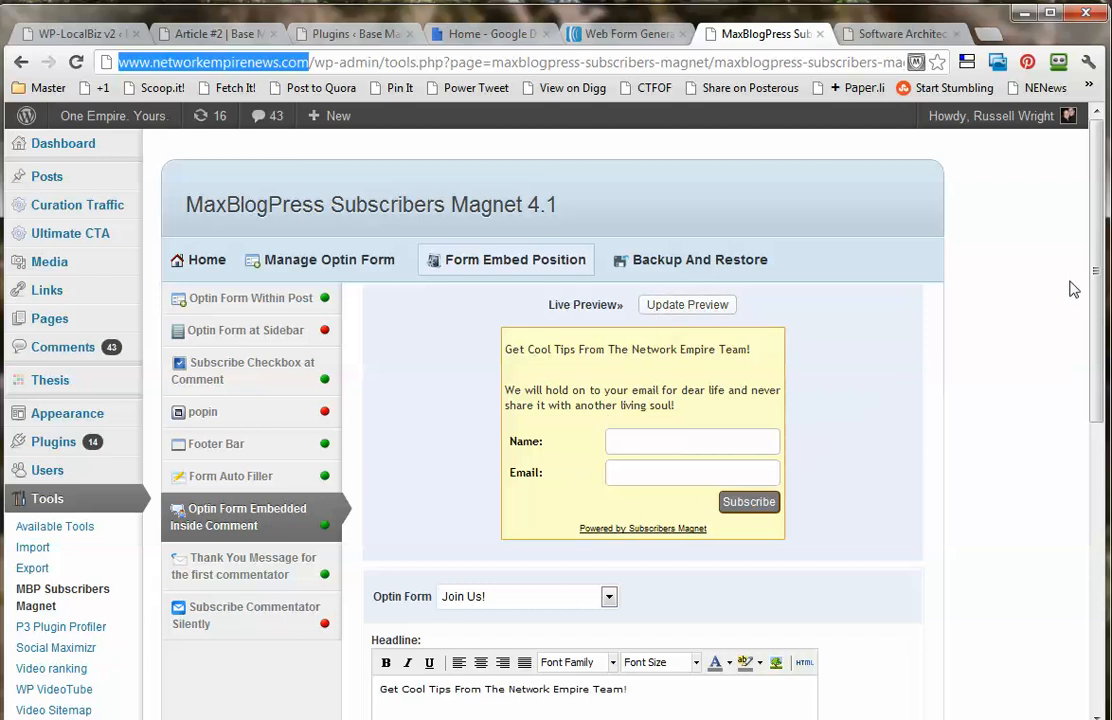
{"action": "mouse_move", "coordinate": [1092, 270]}
{"action": "left_mouse_down"}
{"action": "mouse_move", "coordinate": [1090, 318]}
{"action": "mouse_move", "coordinate": [1092, 291]}
{"action": "left_mouse_up"}
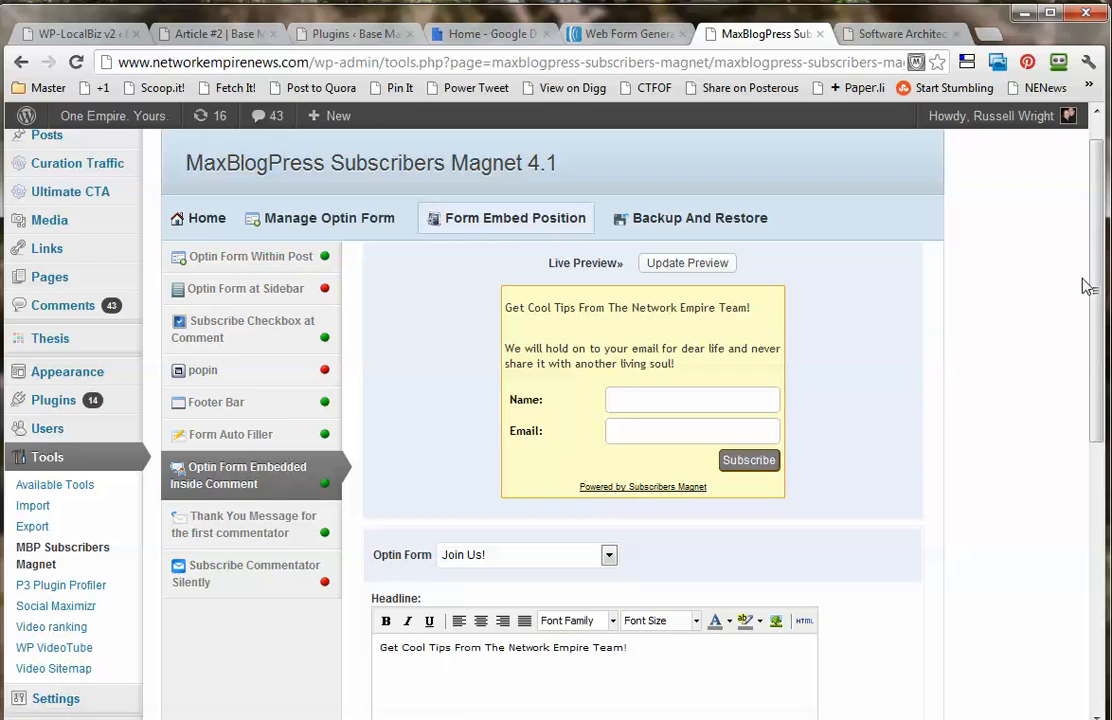
{"action": "left_click_drag", "start_coordinate": [1094, 285], "coordinate": [1095, 317]}
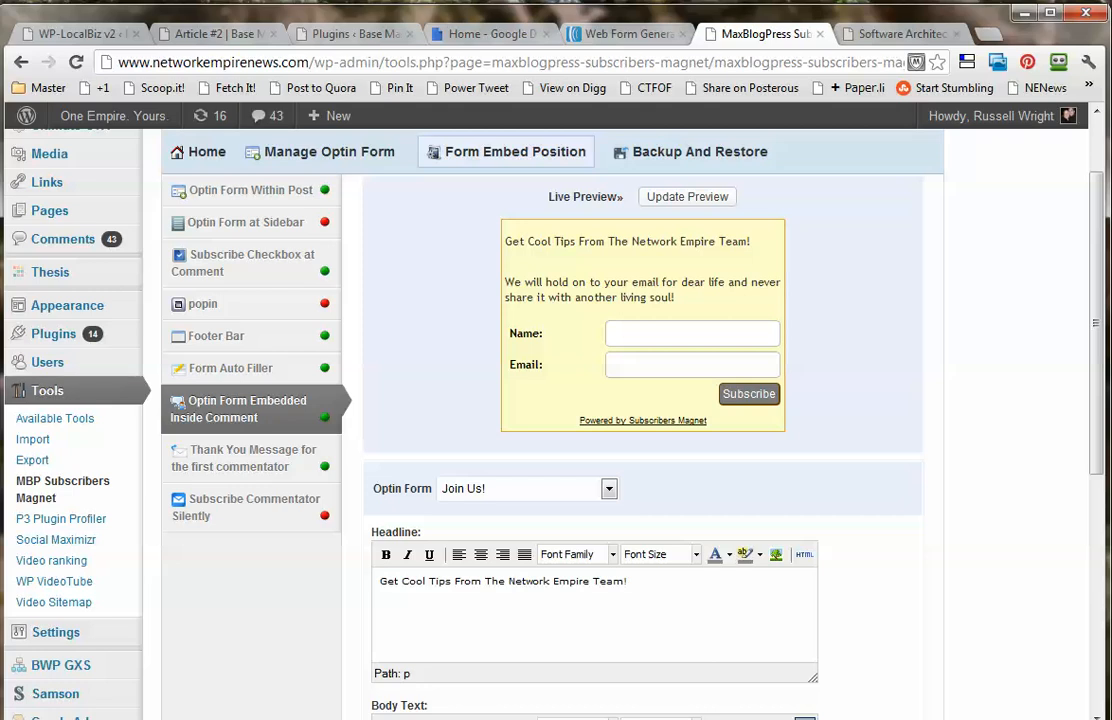
{"action": "mouse_move", "coordinate": [48, 366]}
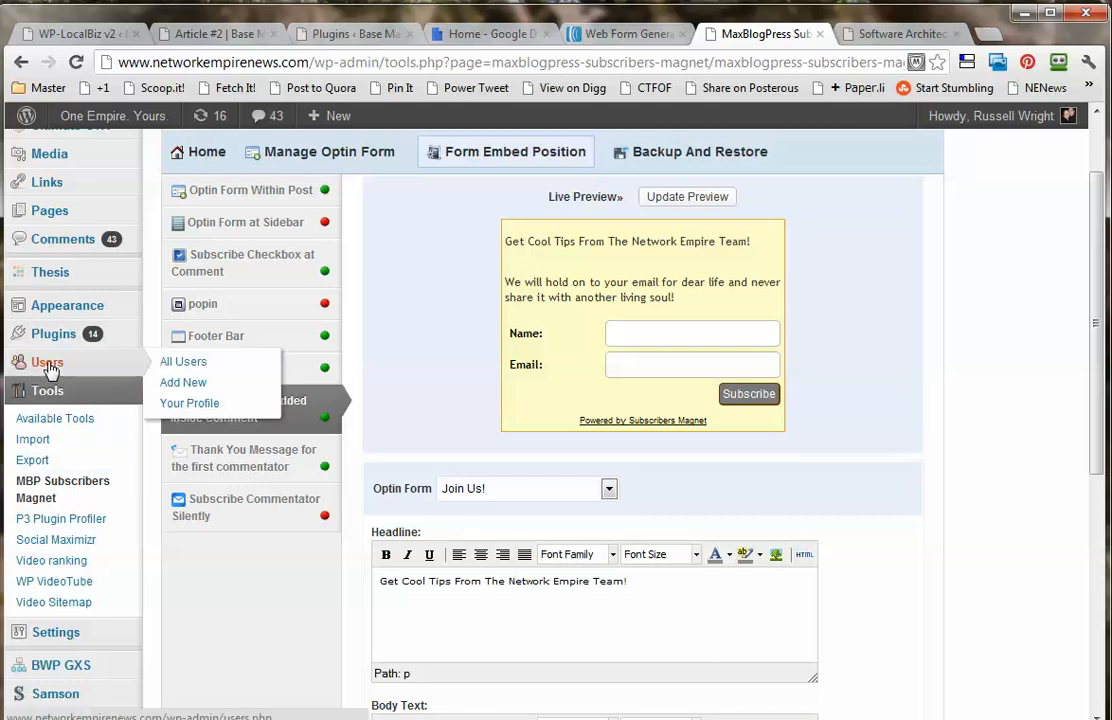
{"action": "left_click", "coordinate": [164, 364]}
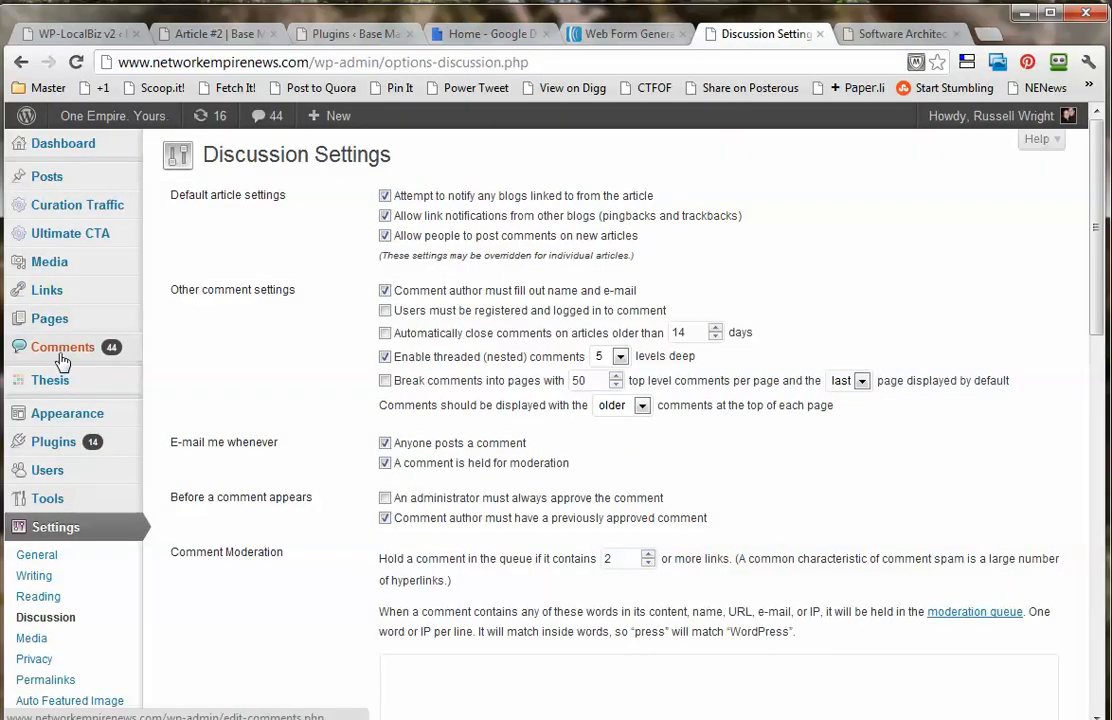
{"action": "left_click", "coordinate": [53, 355]}
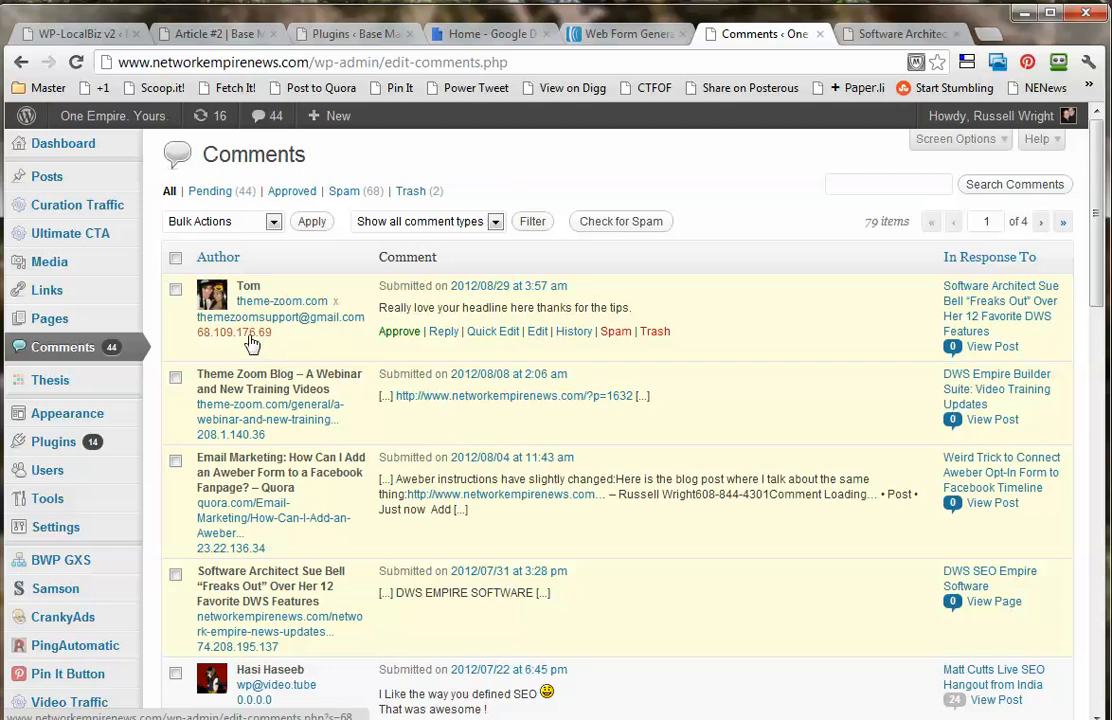
{"action": "left_click", "coordinate": [397, 336]}
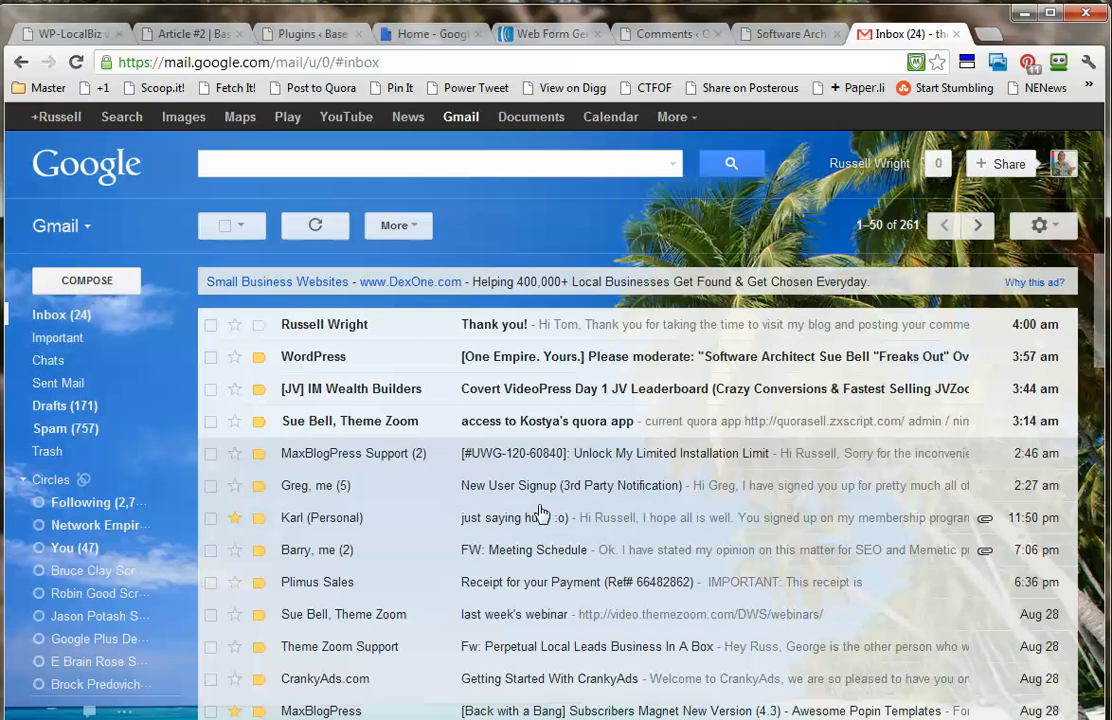
- In Gmail, follow the AWeber link in the "Thank you!" e-mail and submit the sign-up form with the subscriber's name and e-mail
{"action": "left_click", "coordinate": [336, 331]}
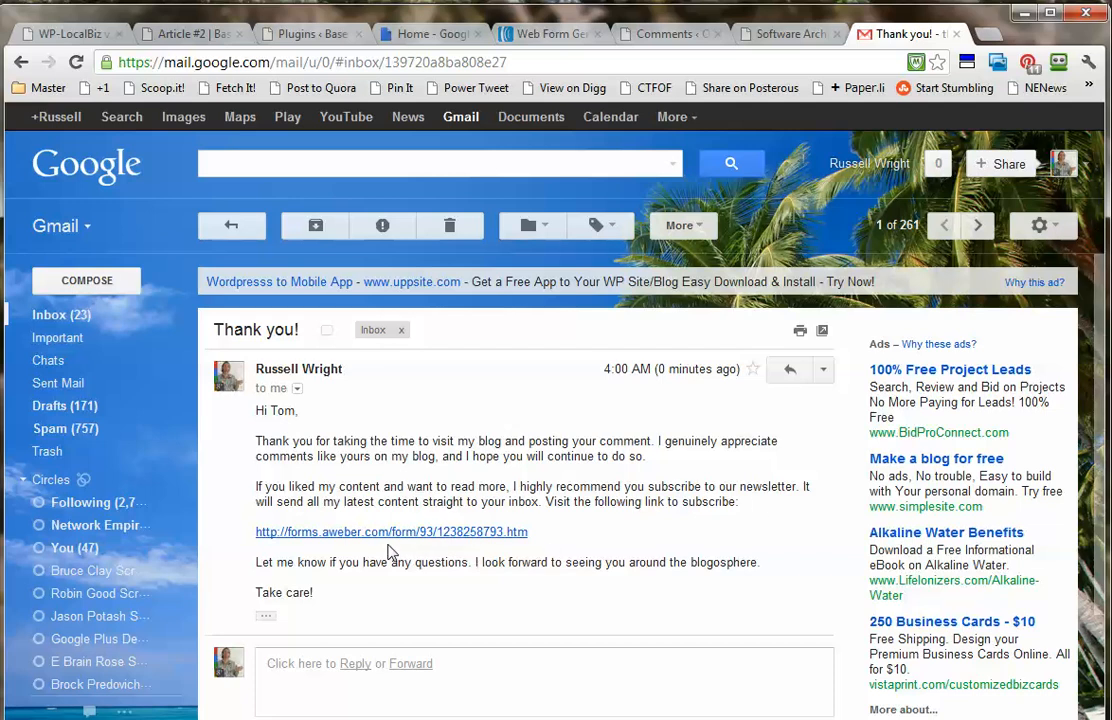
{"action": "left_click", "coordinate": [357, 538]}
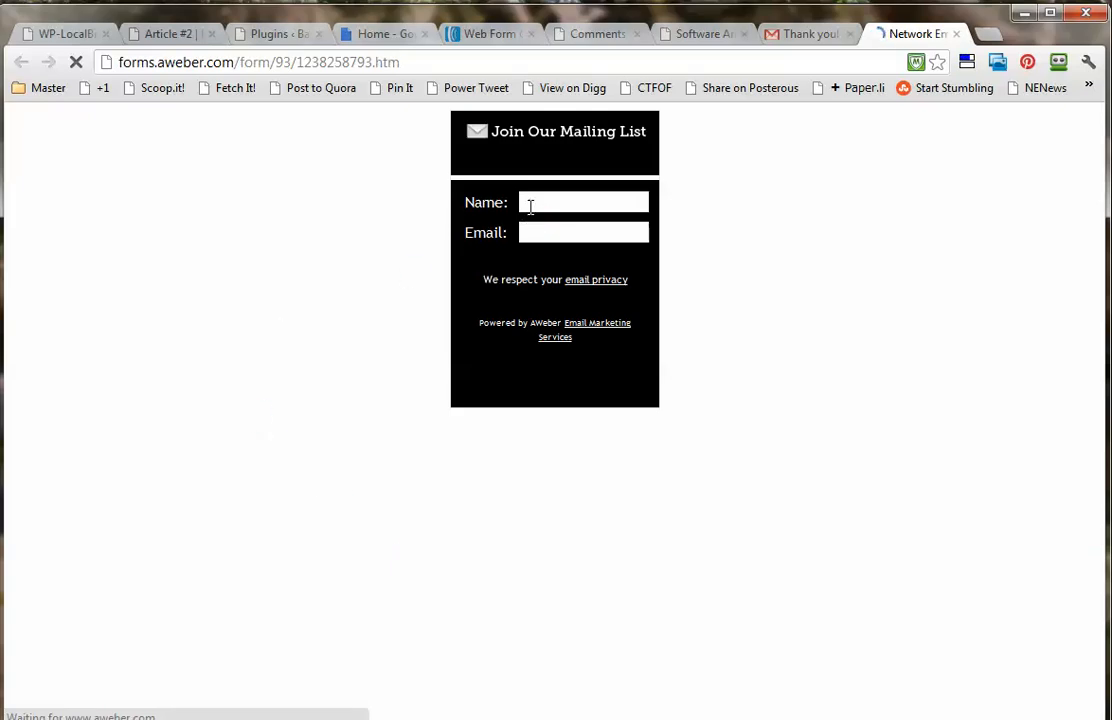
{"action": "left_click", "coordinate": [535, 202]}
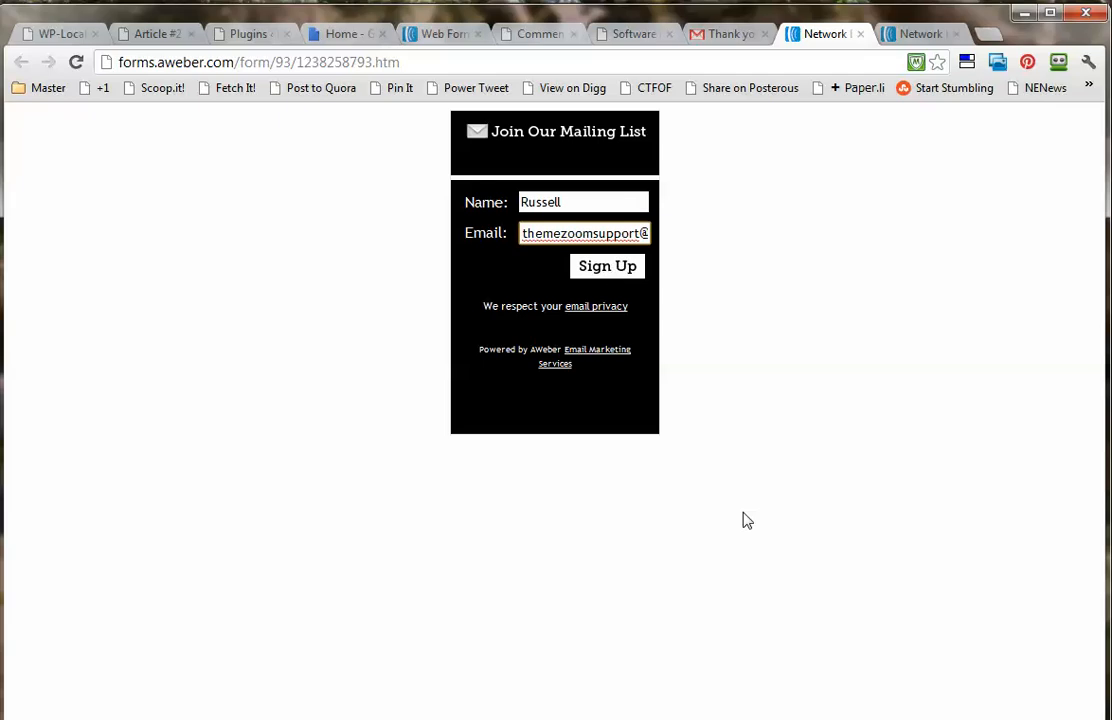
{"action": "left_click", "coordinate": [607, 272]}
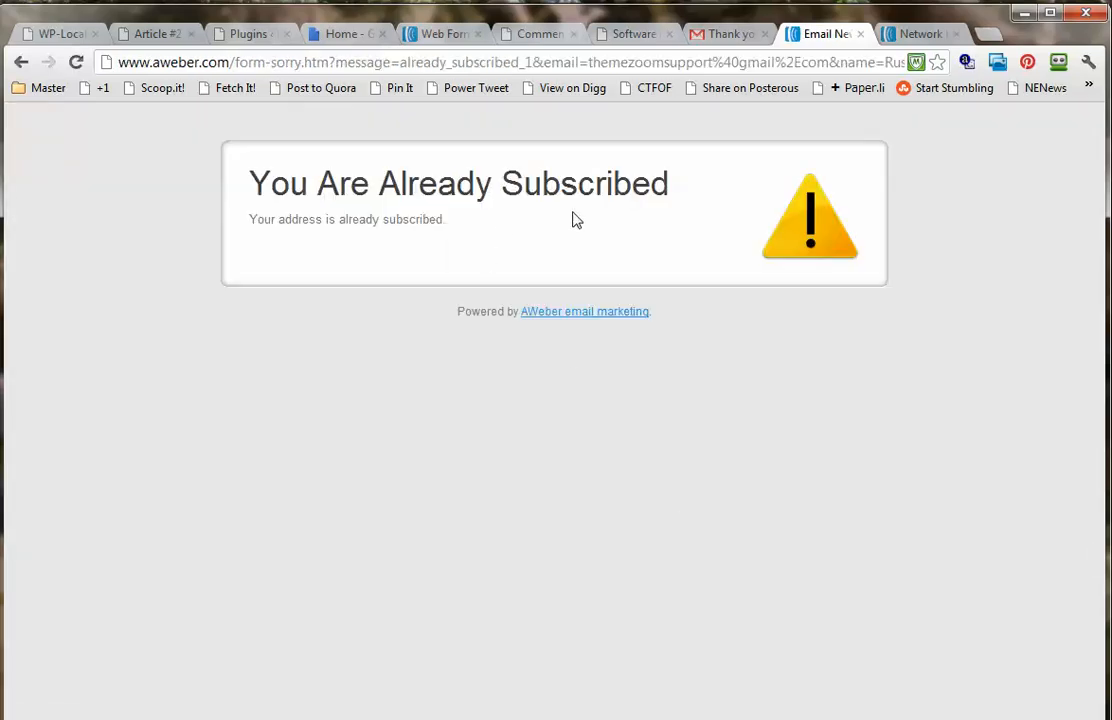
- Check the Gmail inbox for new subscription messages and review the opened AWeber pages
{"action": "left_click", "coordinate": [734, 36]}
{"action": "left_click", "coordinate": [48, 315]}
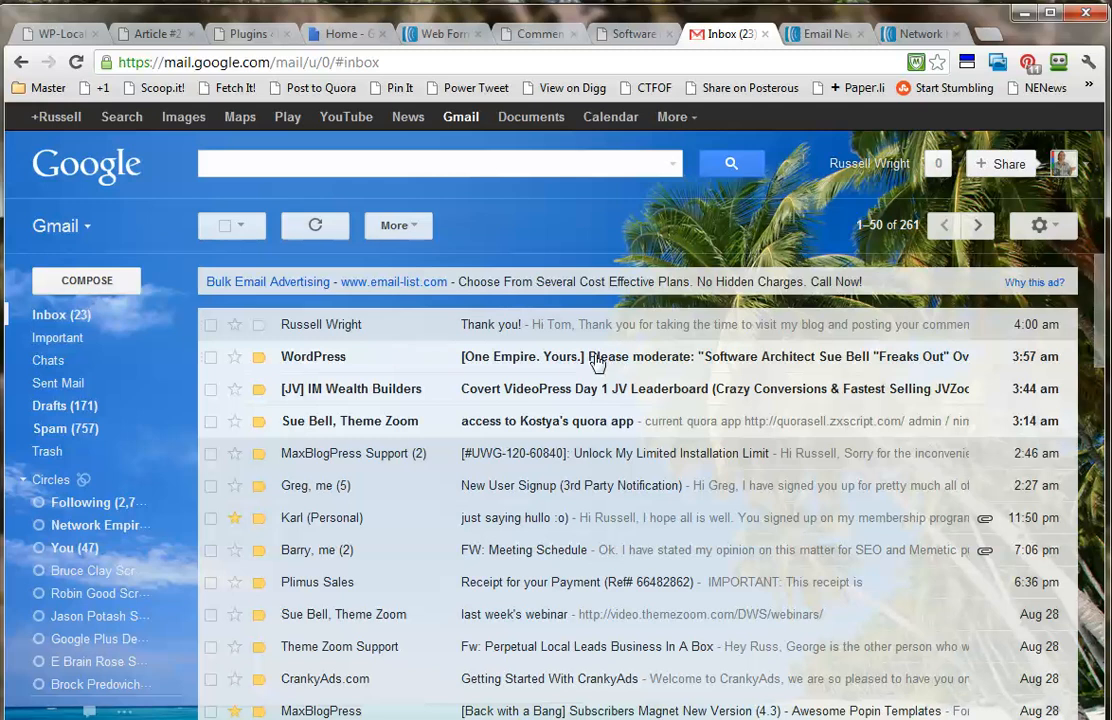
{"action": "left_click", "coordinate": [830, 34]}
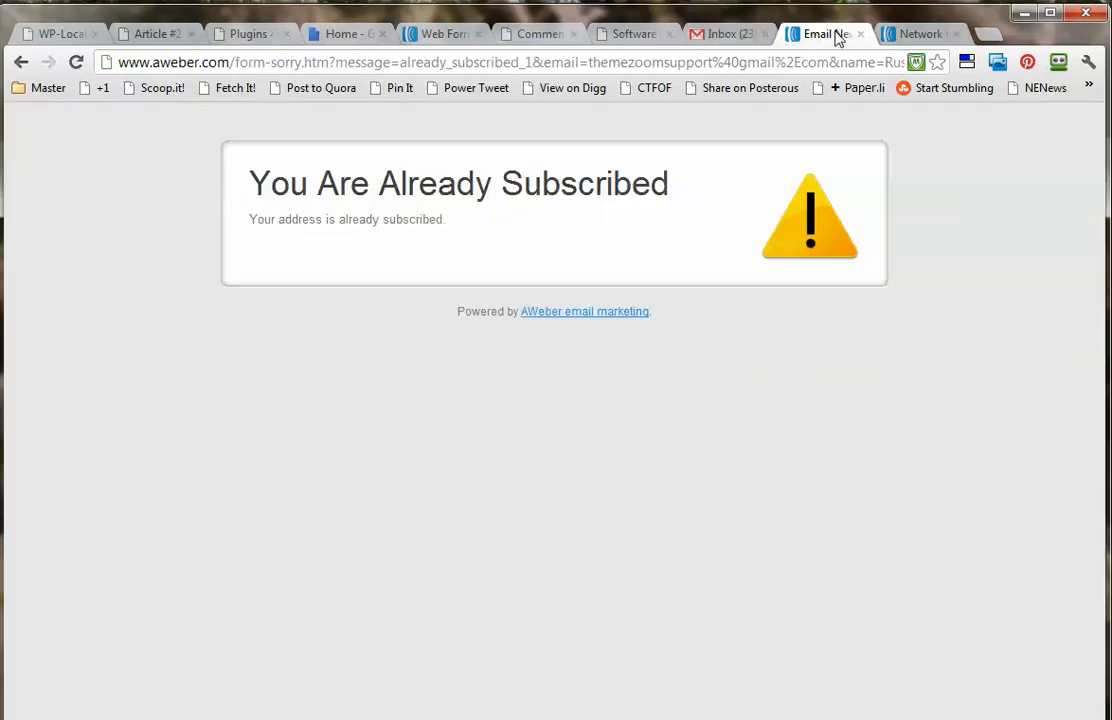
{"action": "left_click", "coordinate": [912, 32]}
{"action": "left_click", "coordinate": [728, 34]}
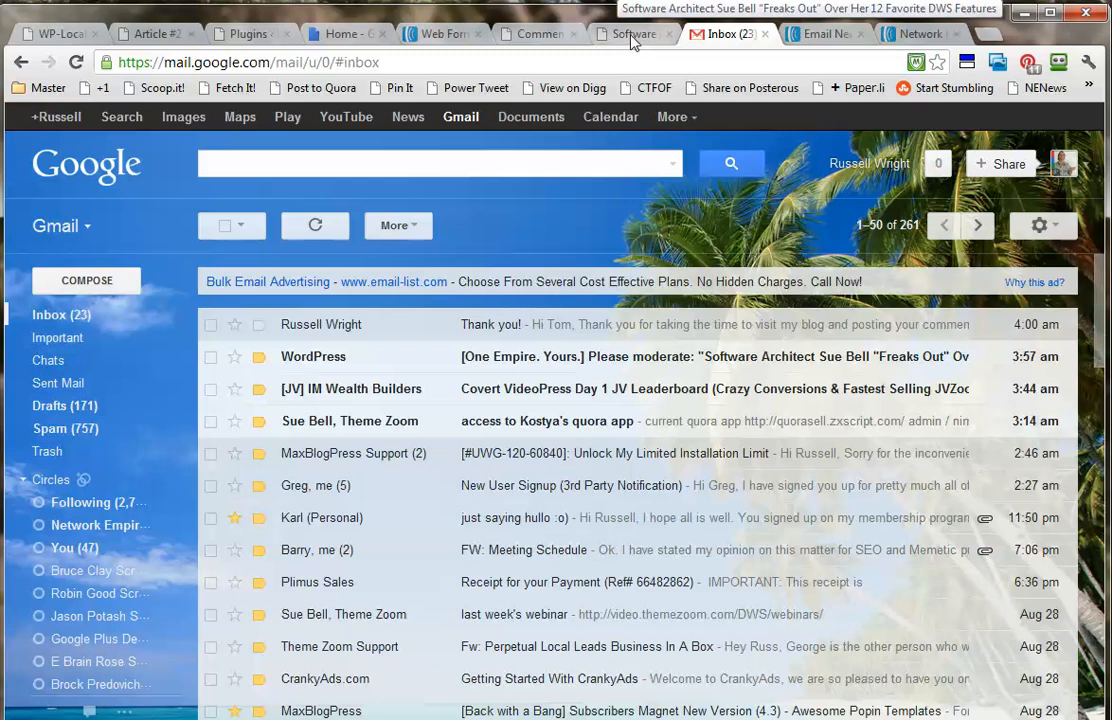
- Return to the Network Empire News admin, open the installed plugins and look through the list
{"action": "left_click", "coordinate": [630, 36]}
{"action": "left_click", "coordinate": [515, 36]}
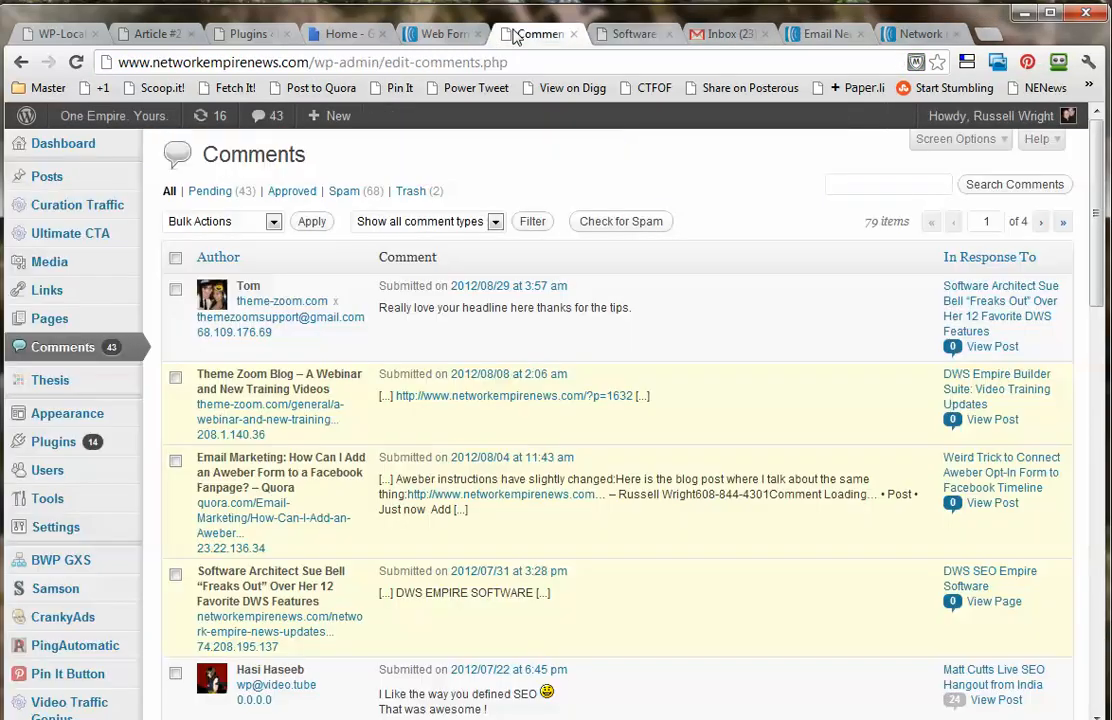
{"action": "mouse_move", "coordinate": [58, 178]}
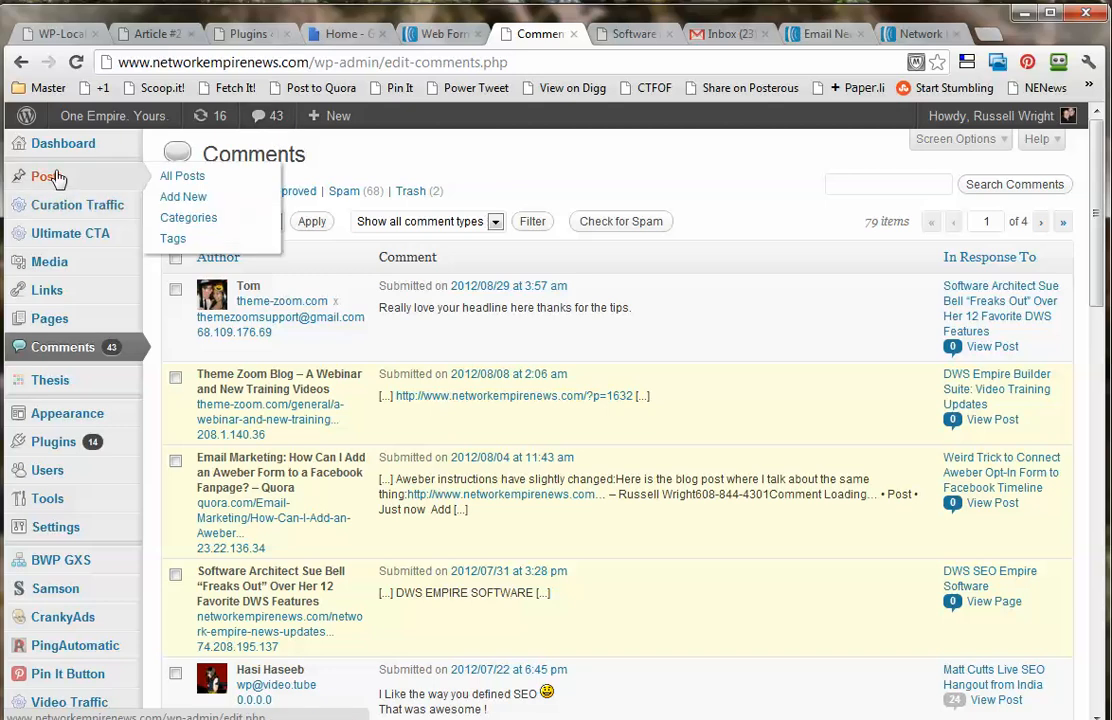
{"action": "left_click", "coordinate": [55, 442]}
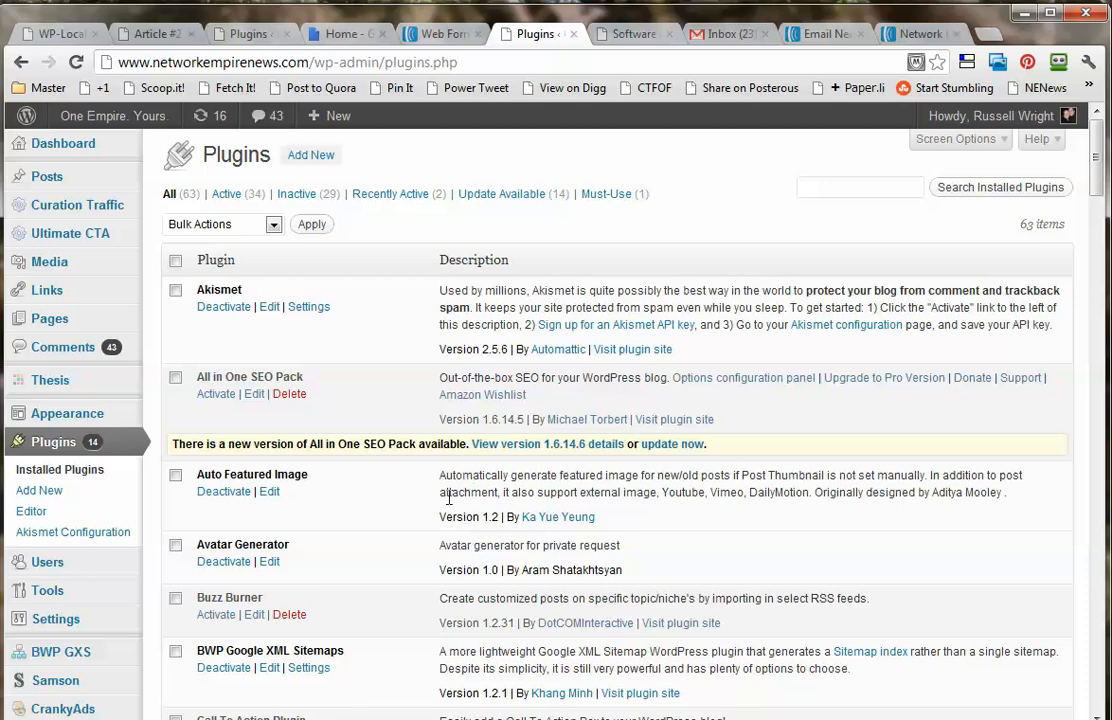
{"action": "scroll", "coordinate": [401, 534], "scroll_direction": "down", "scroll_amount": 3}
{"action": "scroll", "coordinate": [401, 534], "scroll_direction": "down", "scroll_amount": 3}
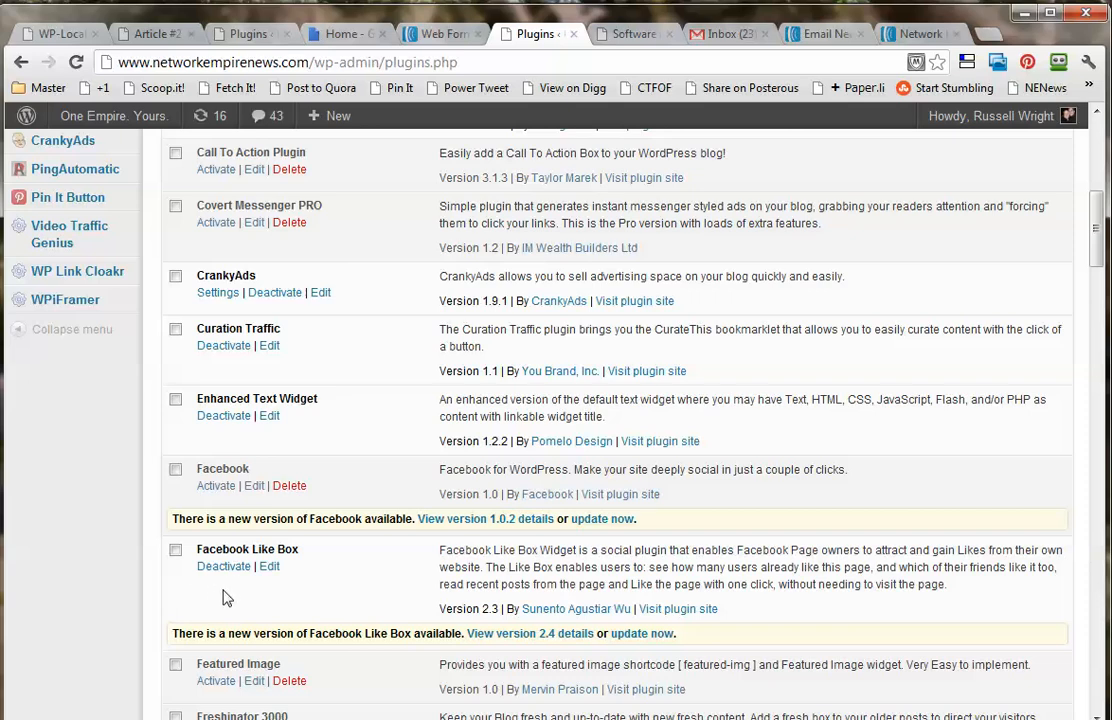
{"action": "scroll", "coordinate": [165, 592], "scroll_direction": "down", "scroll_amount": 4}
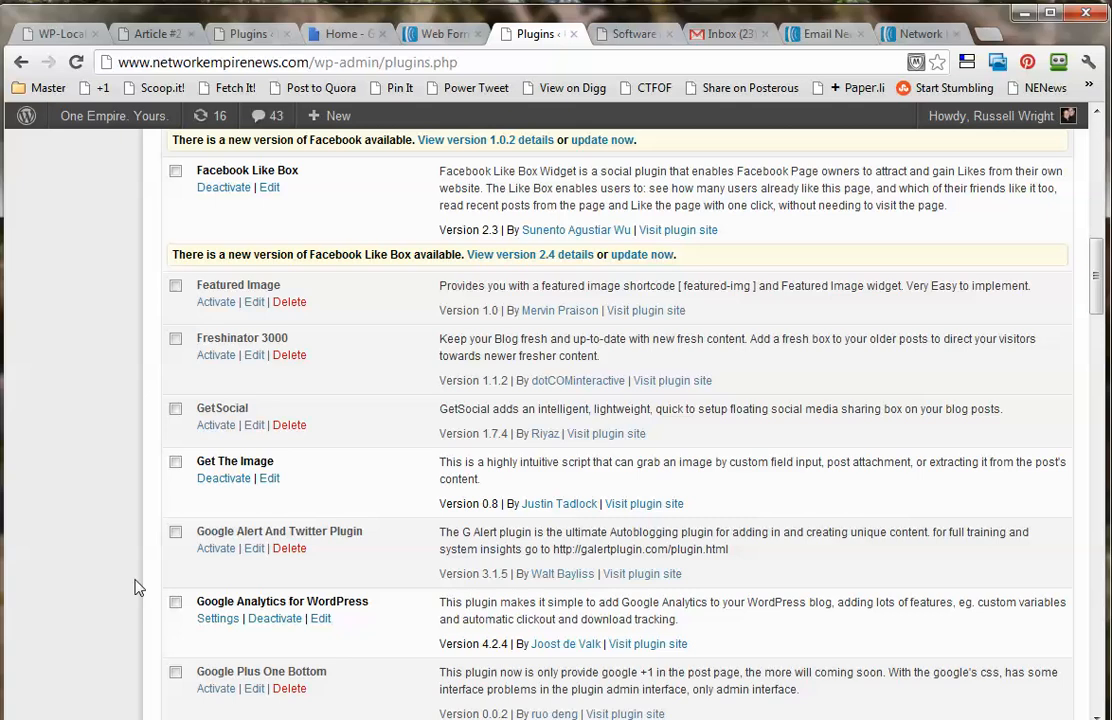
{"action": "scroll", "coordinate": [138, 587], "scroll_direction": "up", "scroll_amount": 7}
{"action": "left_click", "coordinate": [150, 33]}
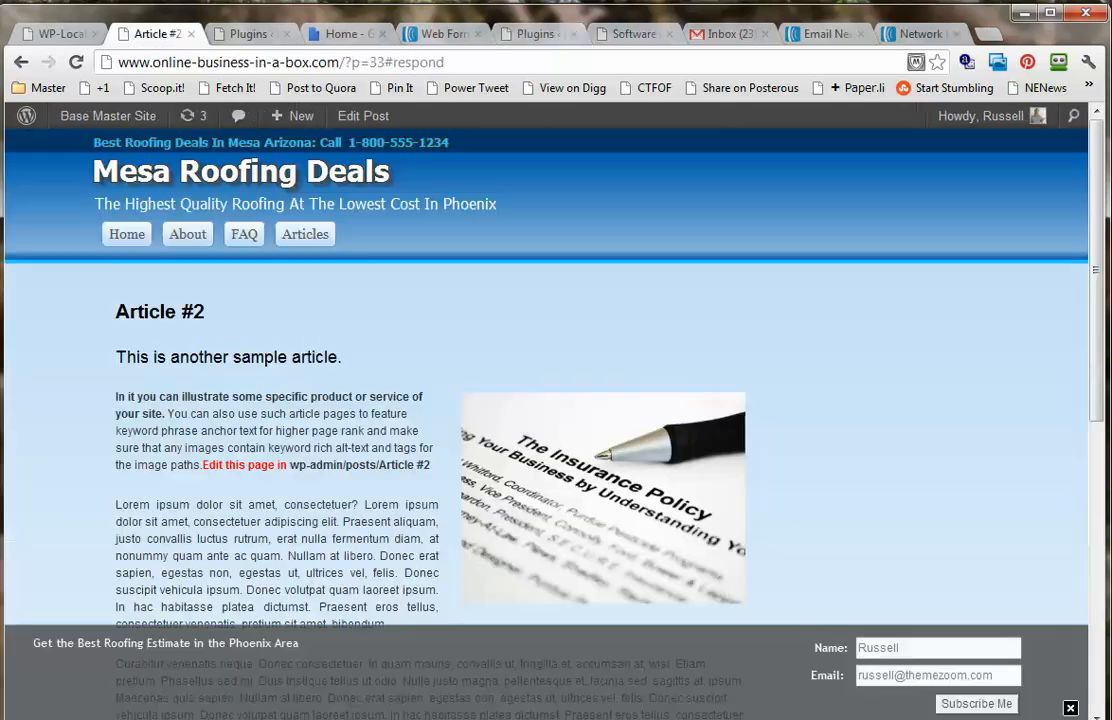
{"action": "mouse_move", "coordinate": [72, 119]}
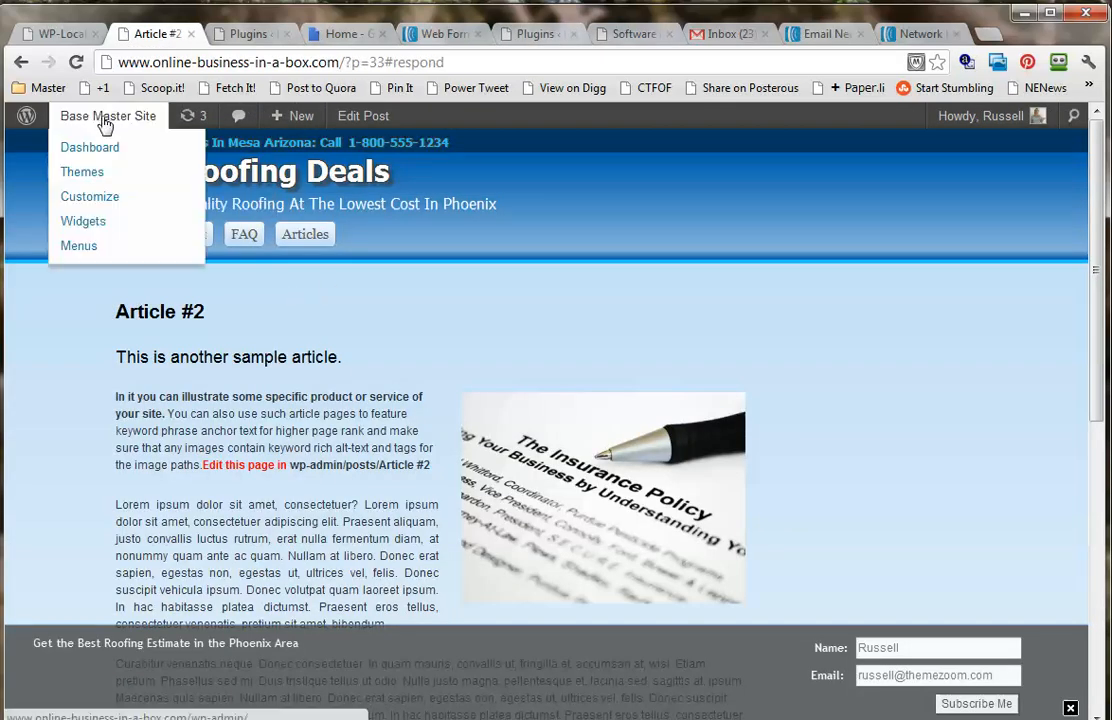
{"action": "left_click", "coordinate": [103, 147]}
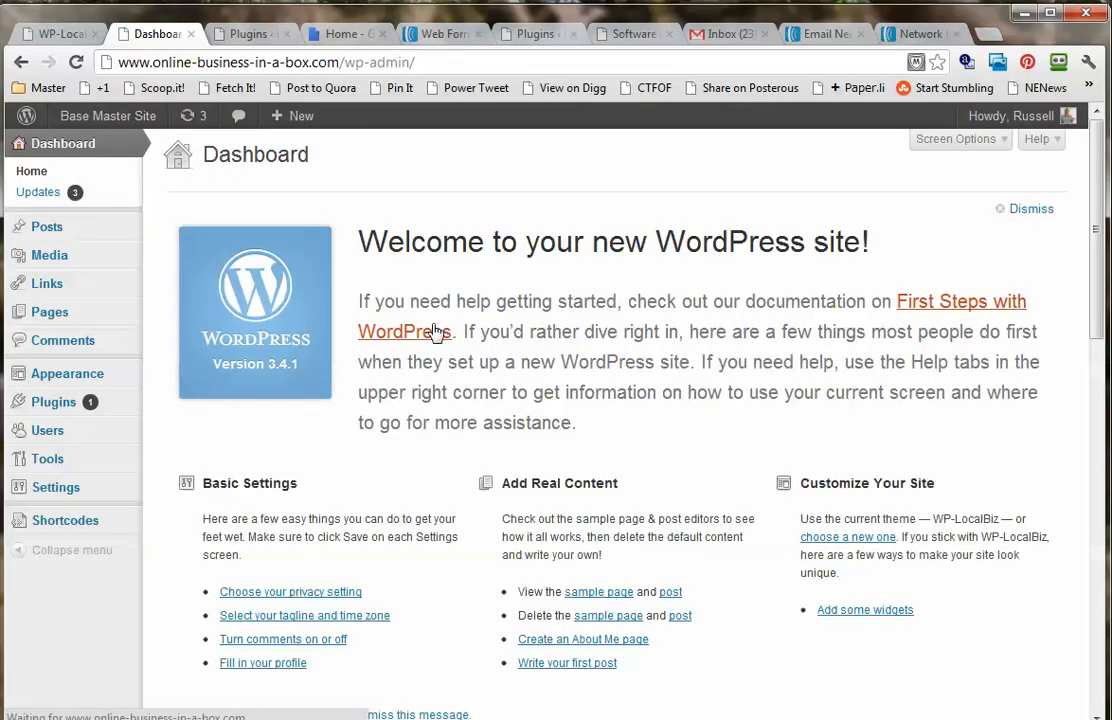
{"action": "left_click_drag", "start_coordinate": [437, 64], "coordinate": [344, 63]}
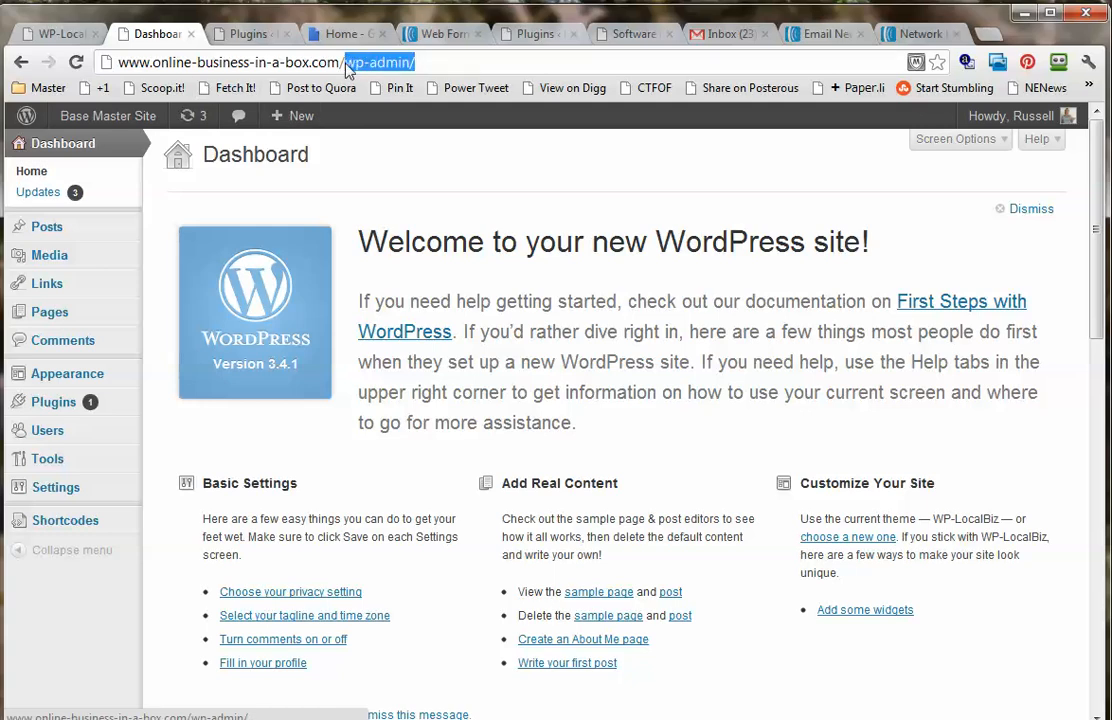
{"action": "key", "text": "BackSpace"}
{"action": "key", "text": "Return"}
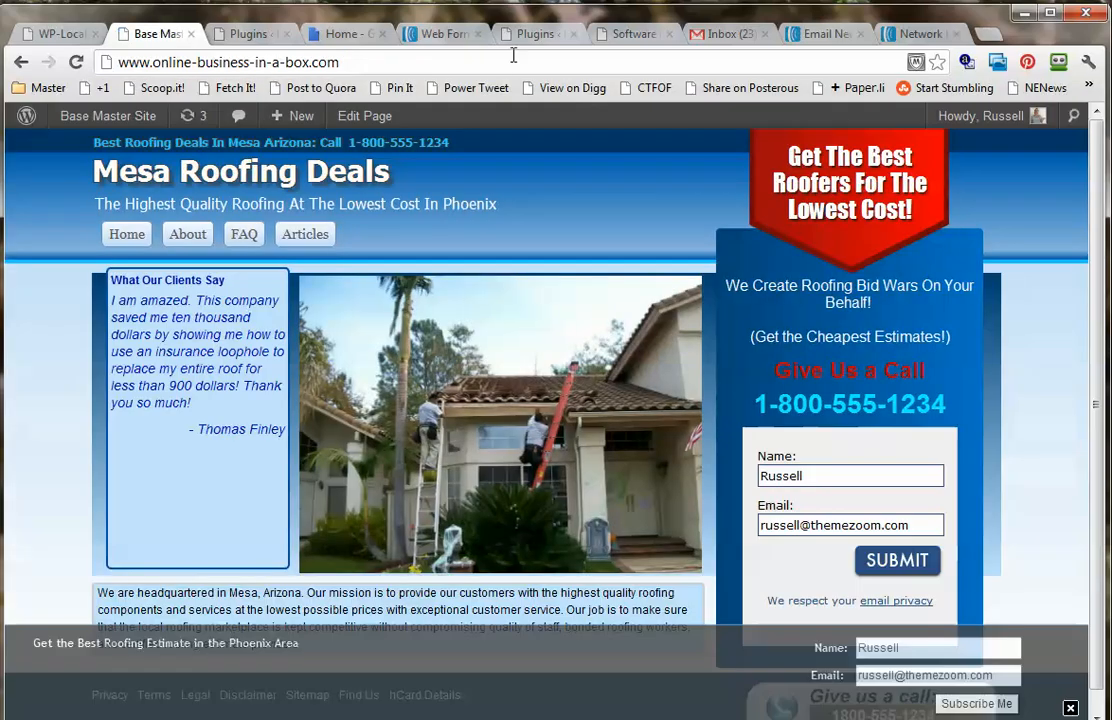
- Submit the "Get the Best Roofing Estimate in the Phoenix Area" footer opt-in with its prefilled details, and return to the home page
{"action": "scroll", "coordinate": [980, 340], "scroll_direction": "down", "scroll_amount": 1}
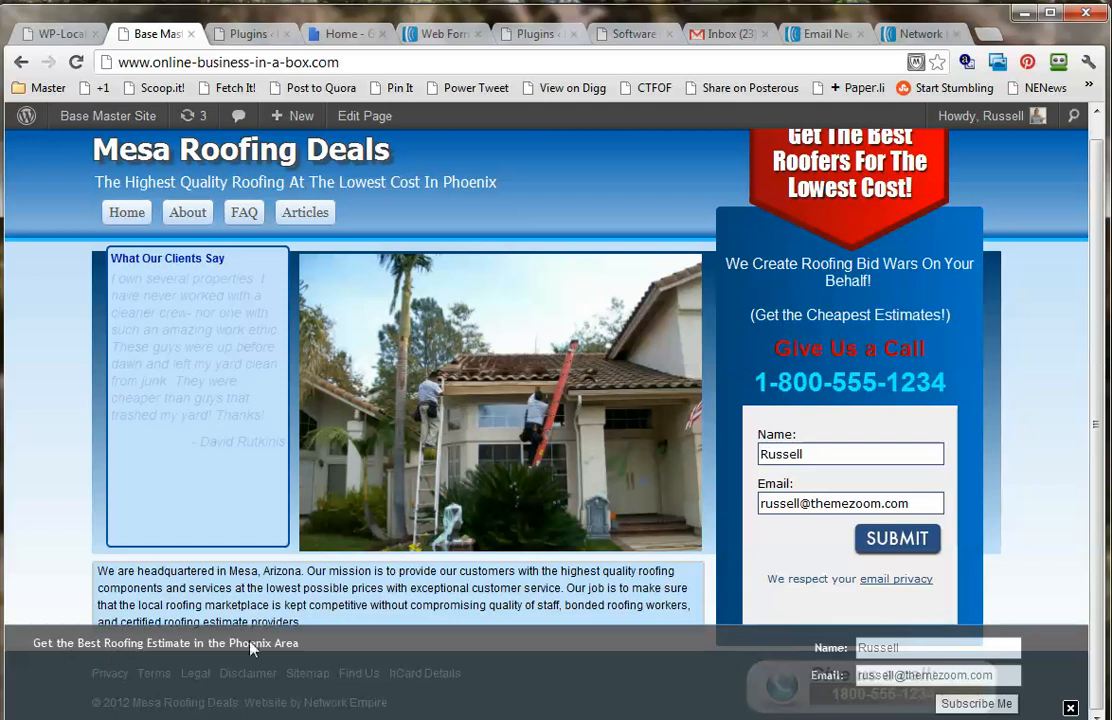
{"action": "left_click", "coordinate": [975, 704]}
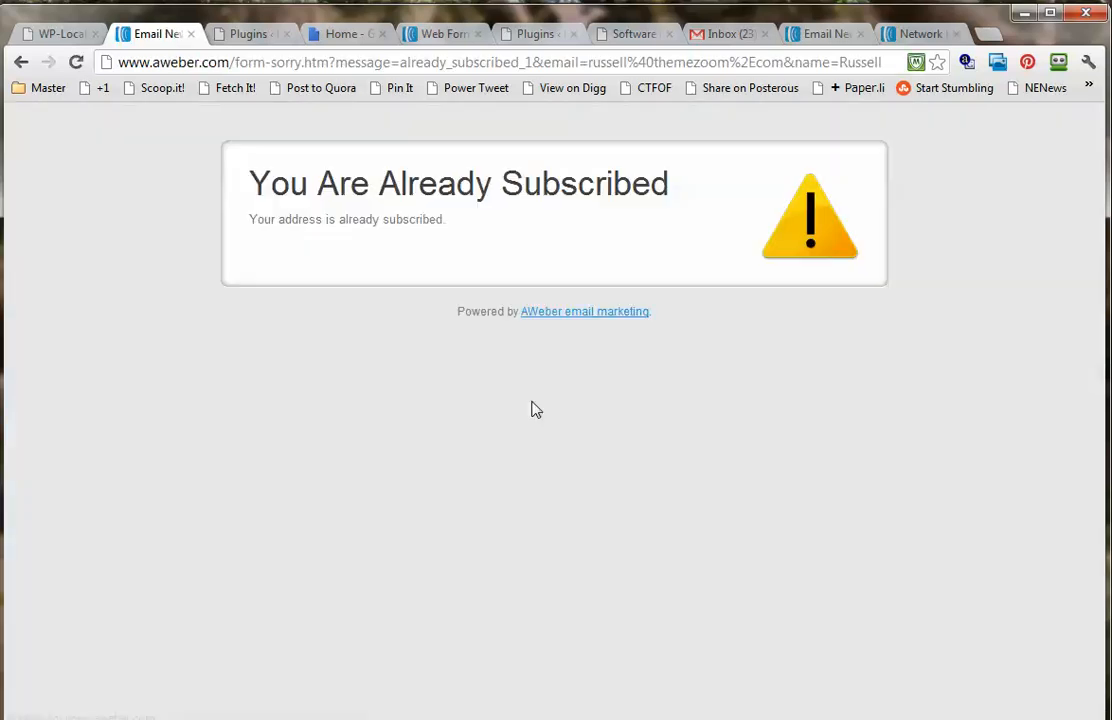
{"action": "left_click", "coordinate": [20, 61]}
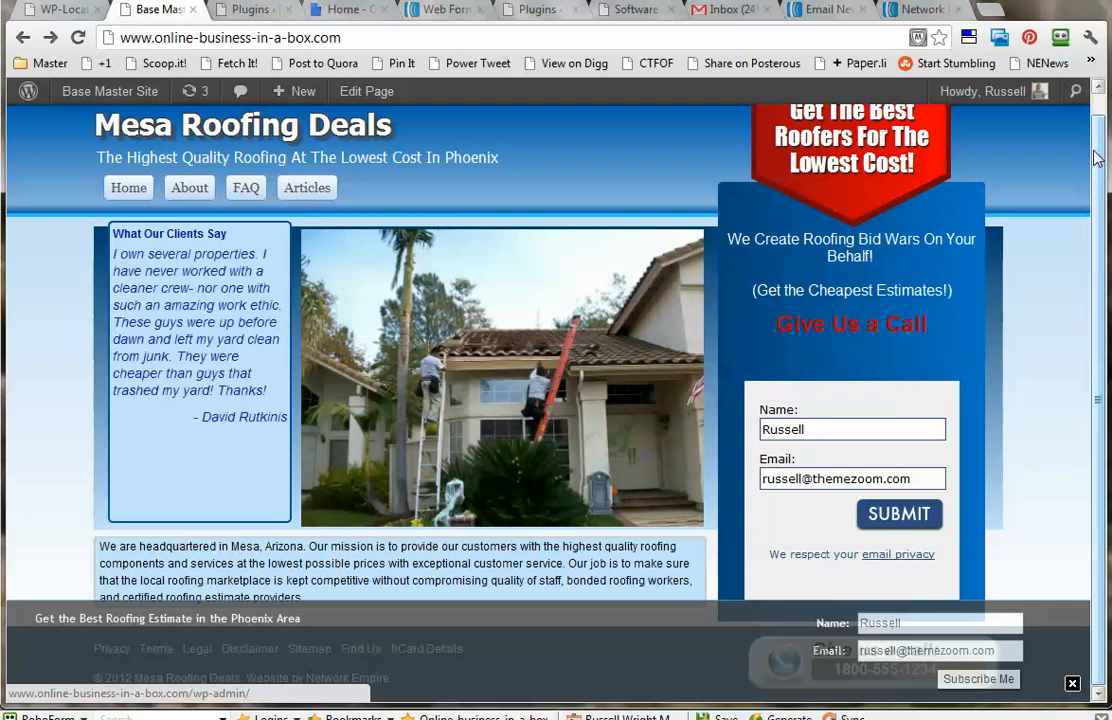
- Open Article #1 from the Articles page and examine the "Get Lowest Roofing Quotes In Phoenix" opt-in form with its prefilled name field
{"action": "left_click_drag", "start_coordinate": [1098, 205], "coordinate": [1098, 178]}
{"action": "scroll", "coordinate": [744, 325], "scroll_direction": "down", "scroll_amount": 1}
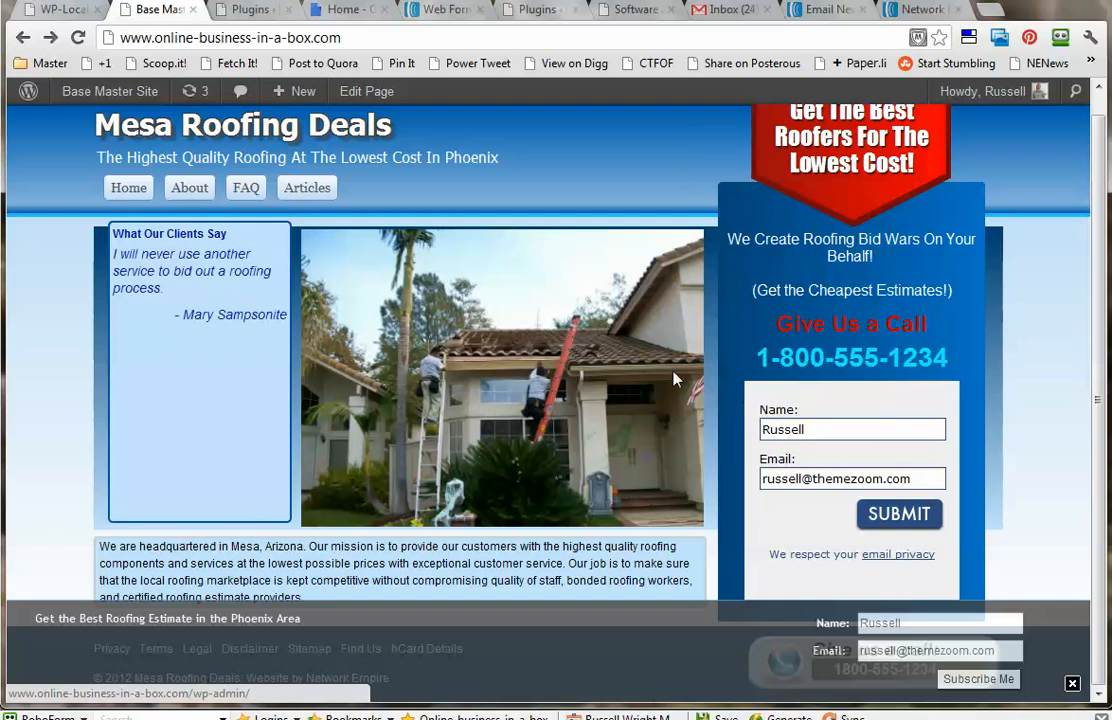
{"action": "left_click", "coordinate": [305, 187]}
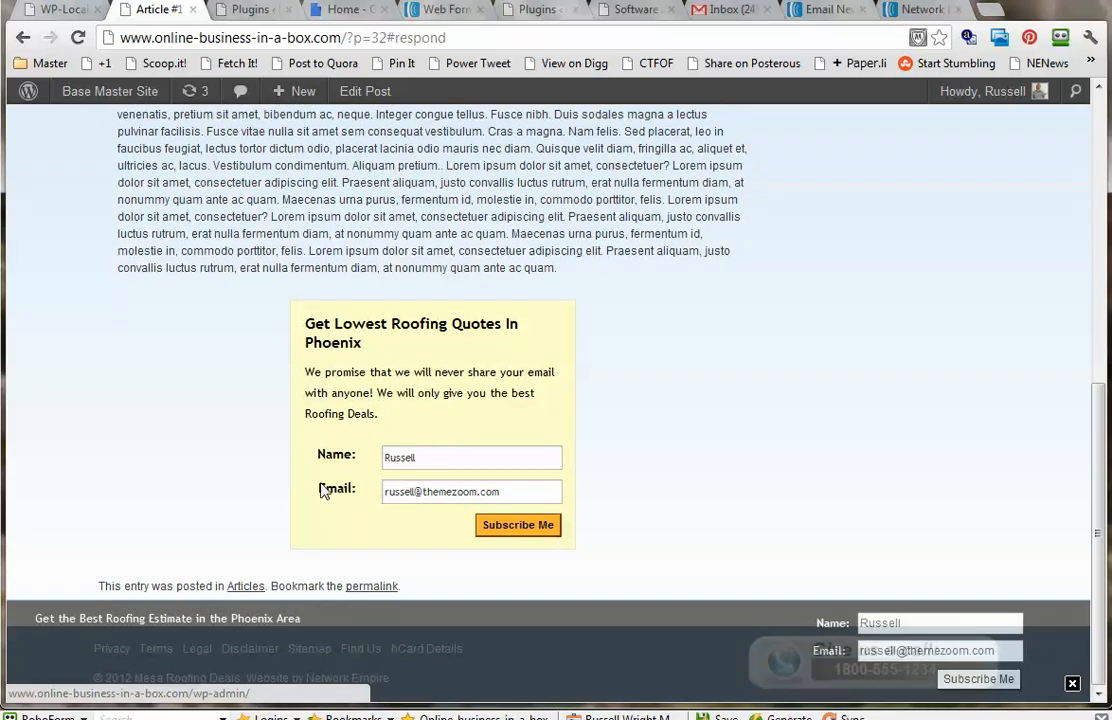
{"action": "scroll", "coordinate": [322, 485], "scroll_direction": "up", "scroll_amount": 1}
{"action": "scroll", "coordinate": [311, 484], "scroll_direction": "down", "scroll_amount": 1}
{"action": "scroll", "coordinate": [615, 539], "scroll_direction": "up", "scroll_amount": 3}
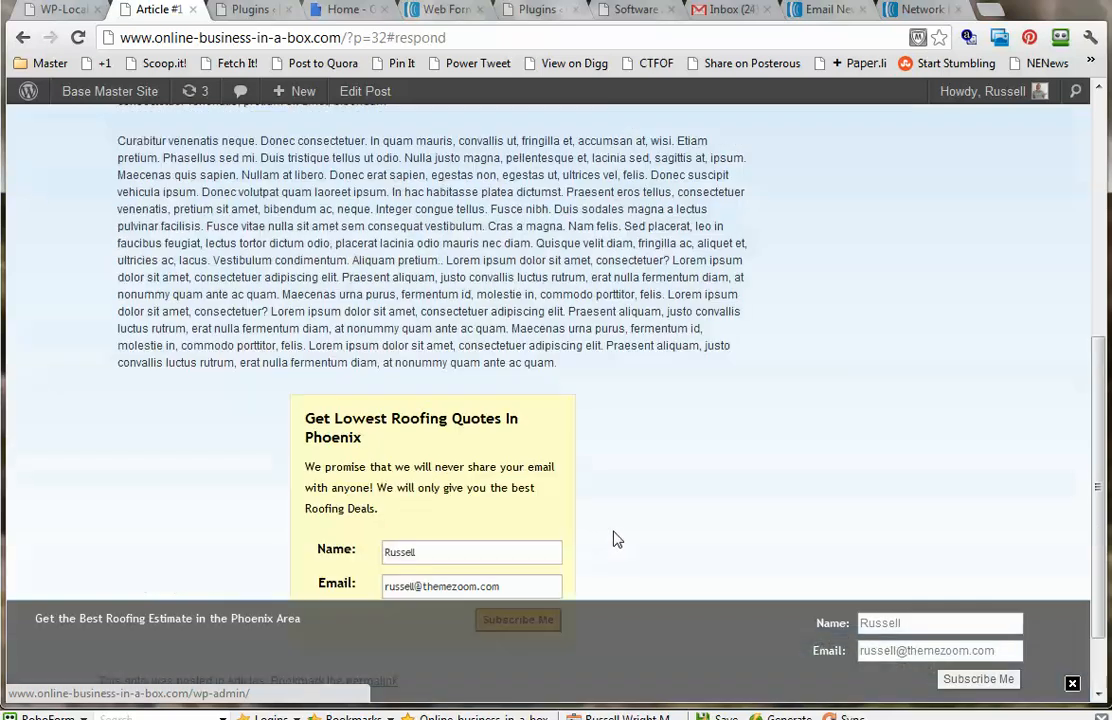
{"action": "scroll", "coordinate": [452, 480], "scroll_direction": "down", "scroll_amount": 3}
{"action": "double_click", "coordinate": [474, 460]}
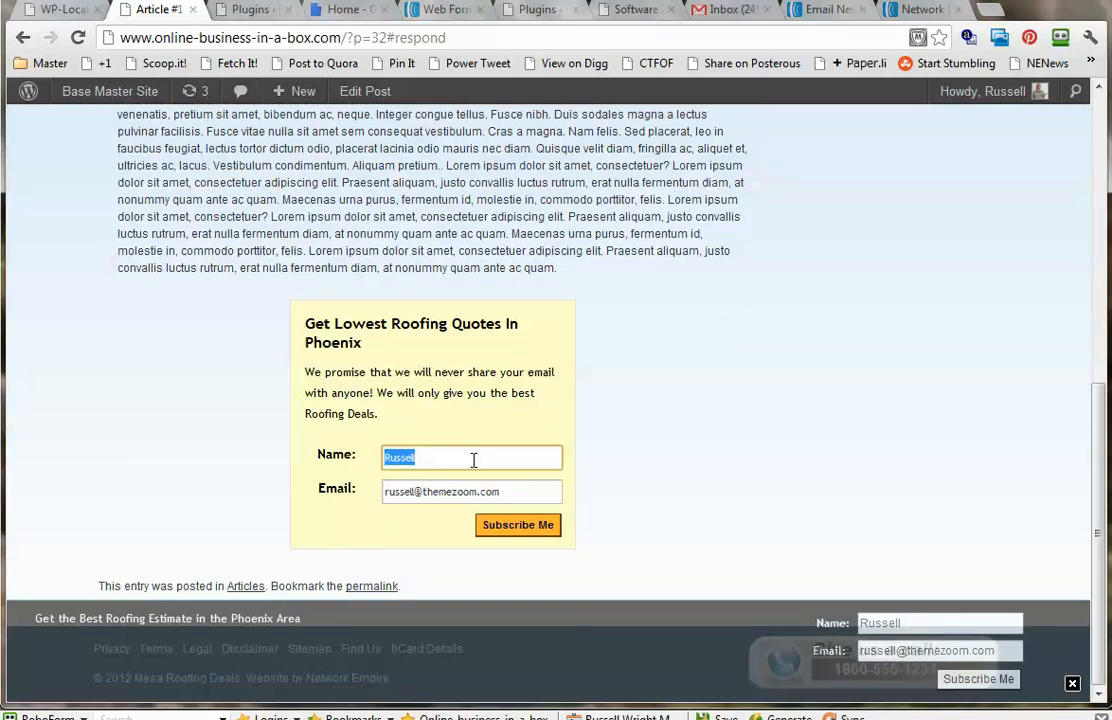
{"action": "left_click", "coordinate": [680, 454]}
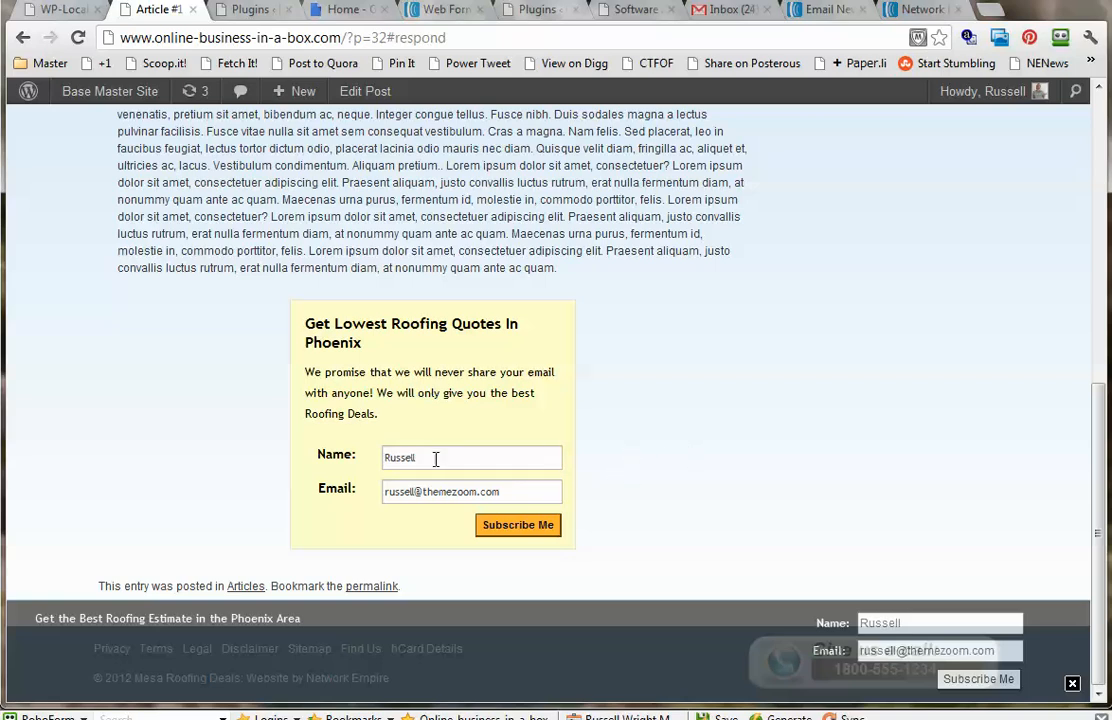
{"action": "left_click_drag", "start_coordinate": [436, 459], "coordinate": [384, 460]}
{"action": "scroll", "coordinate": [623, 487], "scroll_direction": "up", "scroll_amount": 5}
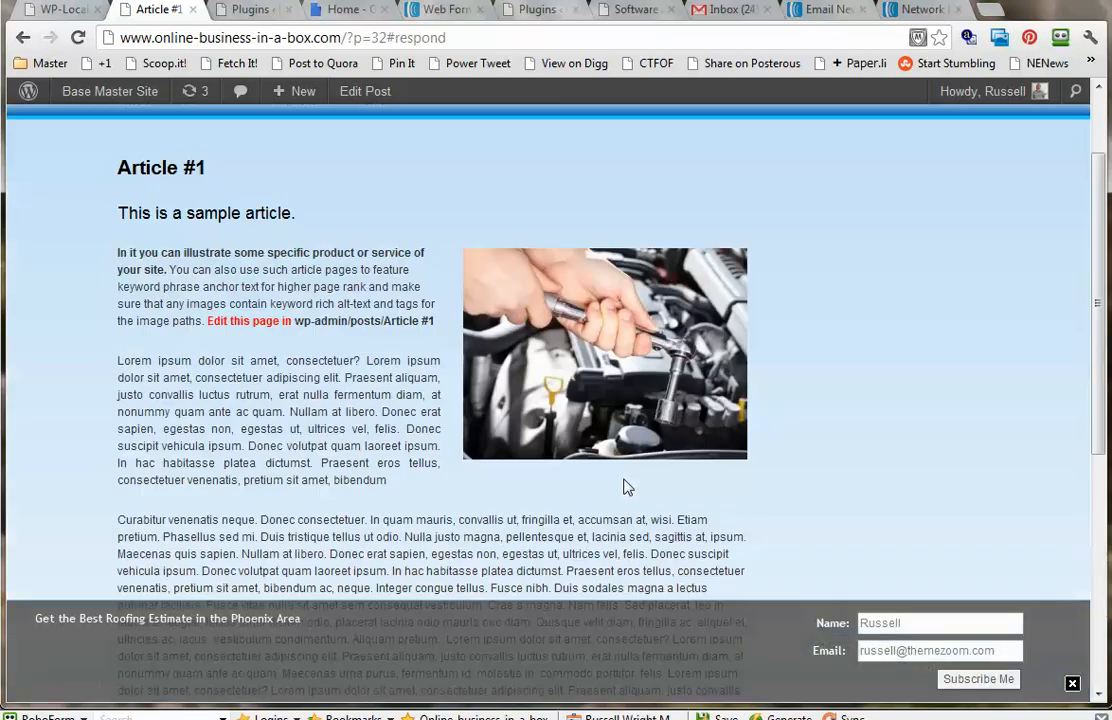
{"action": "scroll", "coordinate": [623, 487], "scroll_direction": "up", "scroll_amount": 2}
- Go back through the Articles listing to the Mesa Roofing Deals home page and close the footer opt-in bar
{"action": "left_click", "coordinate": [23, 37]}
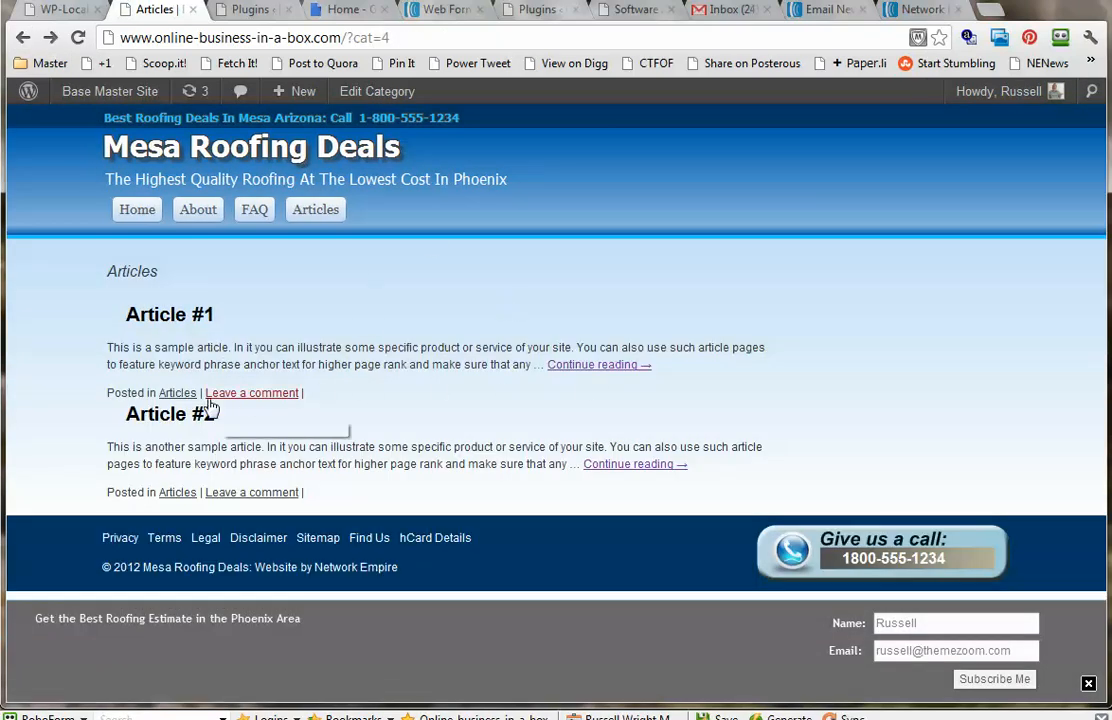
{"action": "left_click", "coordinate": [135, 211]}
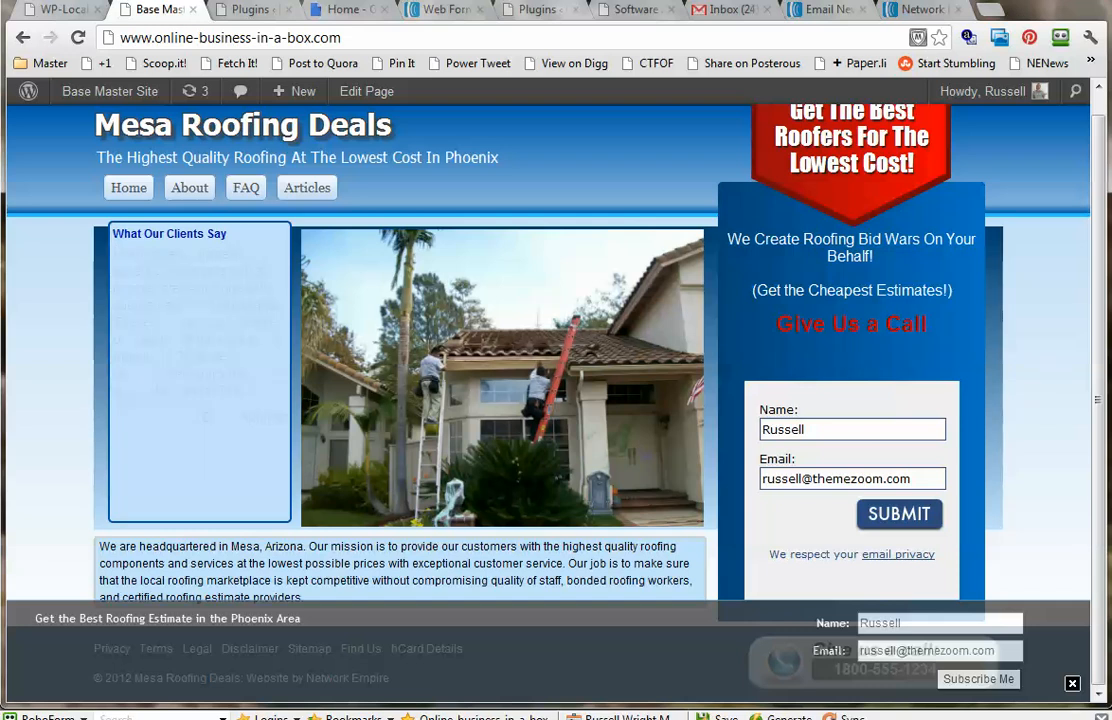
{"action": "left_click", "coordinate": [1071, 685]}
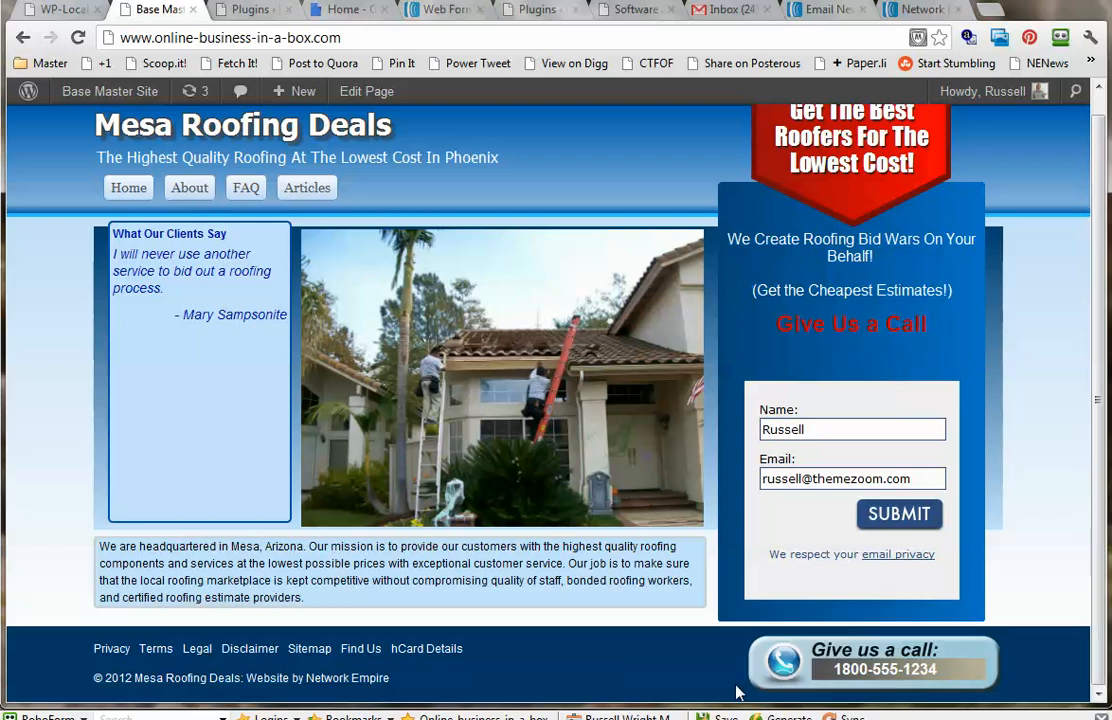
- Check the prefilled name and e-mail fields in the home page's "We Create Roofing Bid Wars" sign-up form
{"action": "left_click_drag", "start_coordinate": [819, 429], "coordinate": [757, 430]}
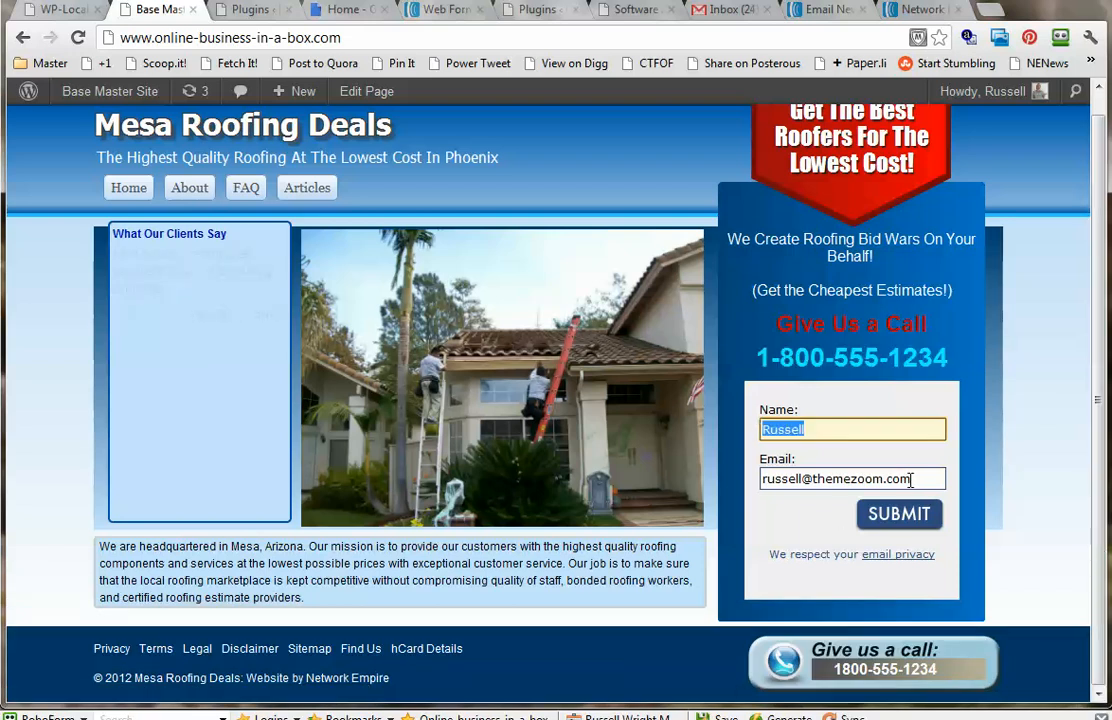
{"action": "left_click_drag", "start_coordinate": [911, 480], "coordinate": [757, 479]}
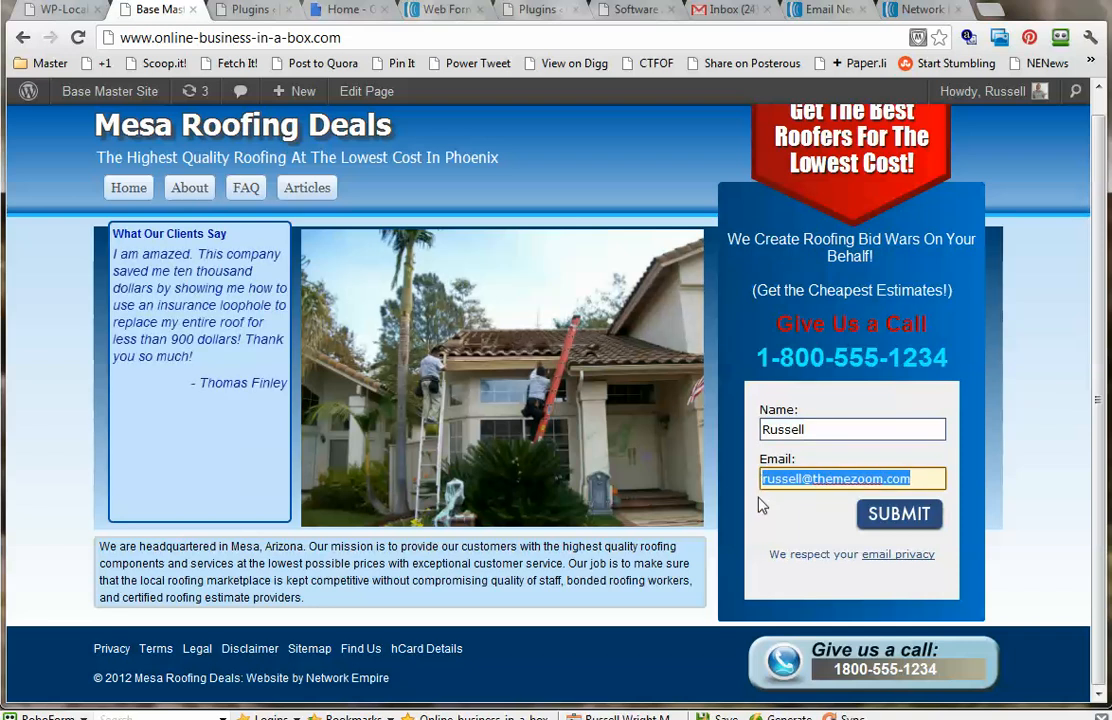
{"action": "left_click_drag", "start_coordinate": [812, 429], "coordinate": [762, 425]}
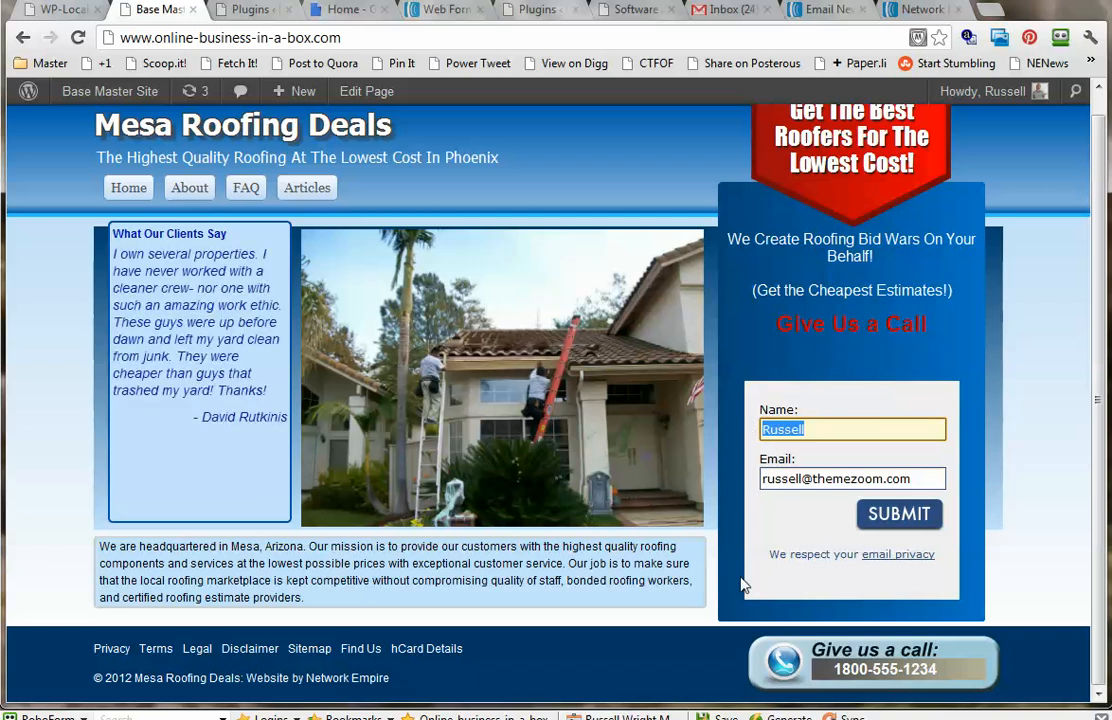
{"action": "key", "text": "Tab"}
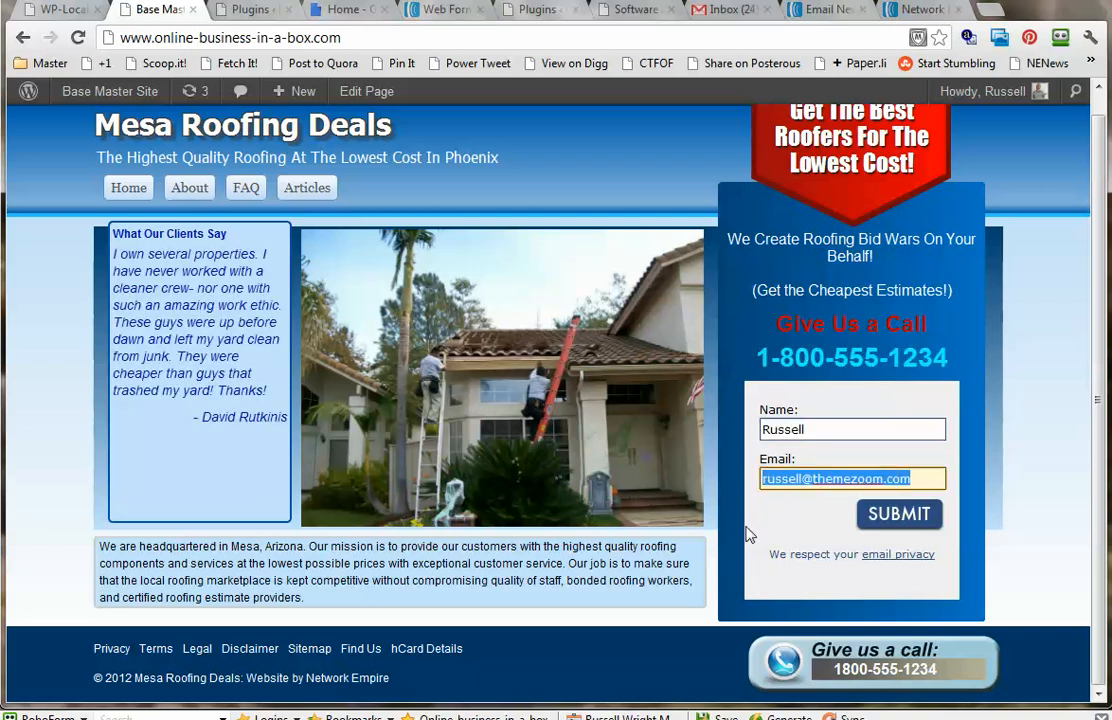